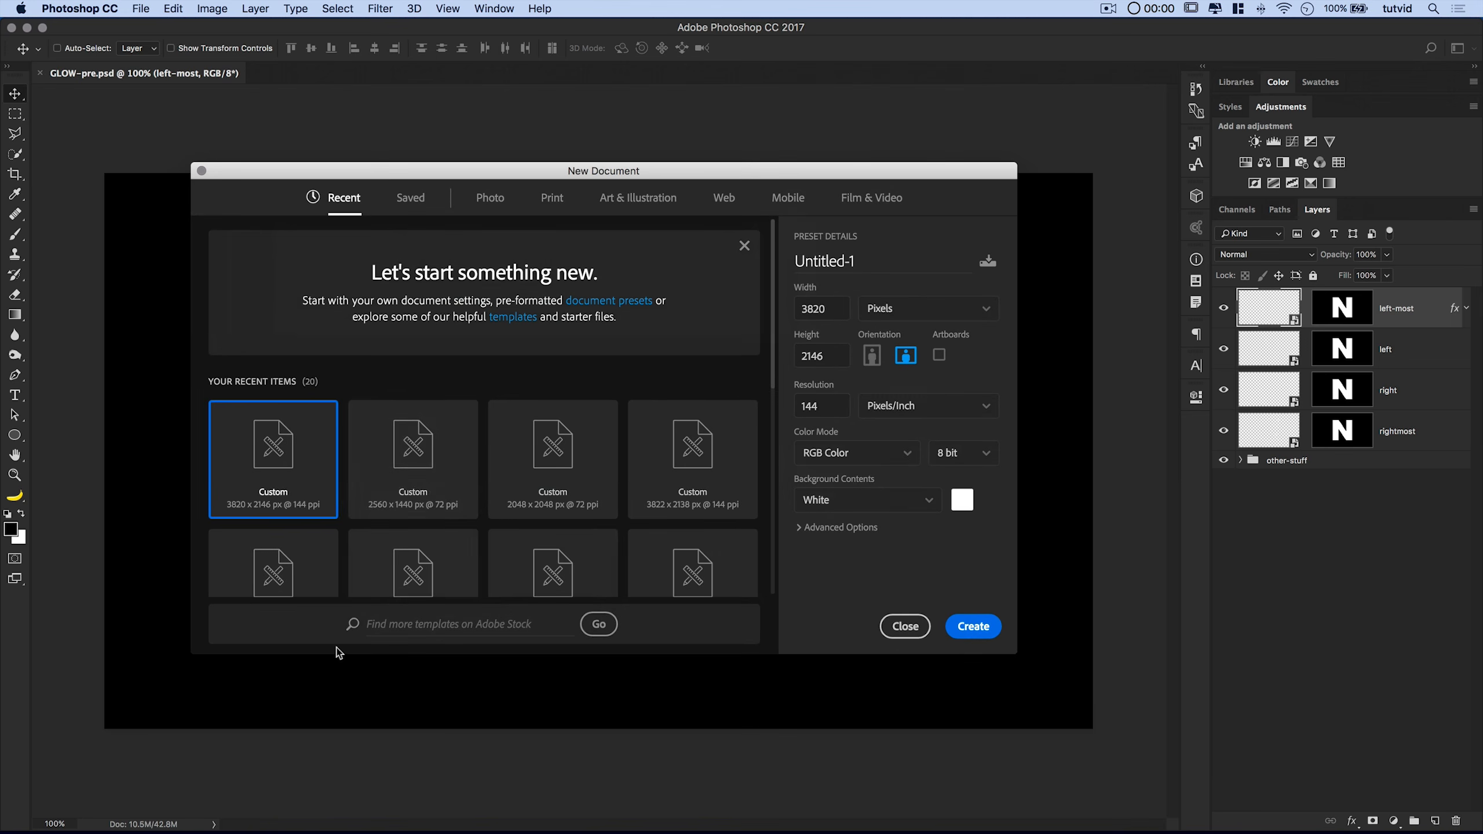
# Create a new document from the recent custom preset of 2560 x 1440 px at 72 ppi.
pyautogui.click(379, 468)
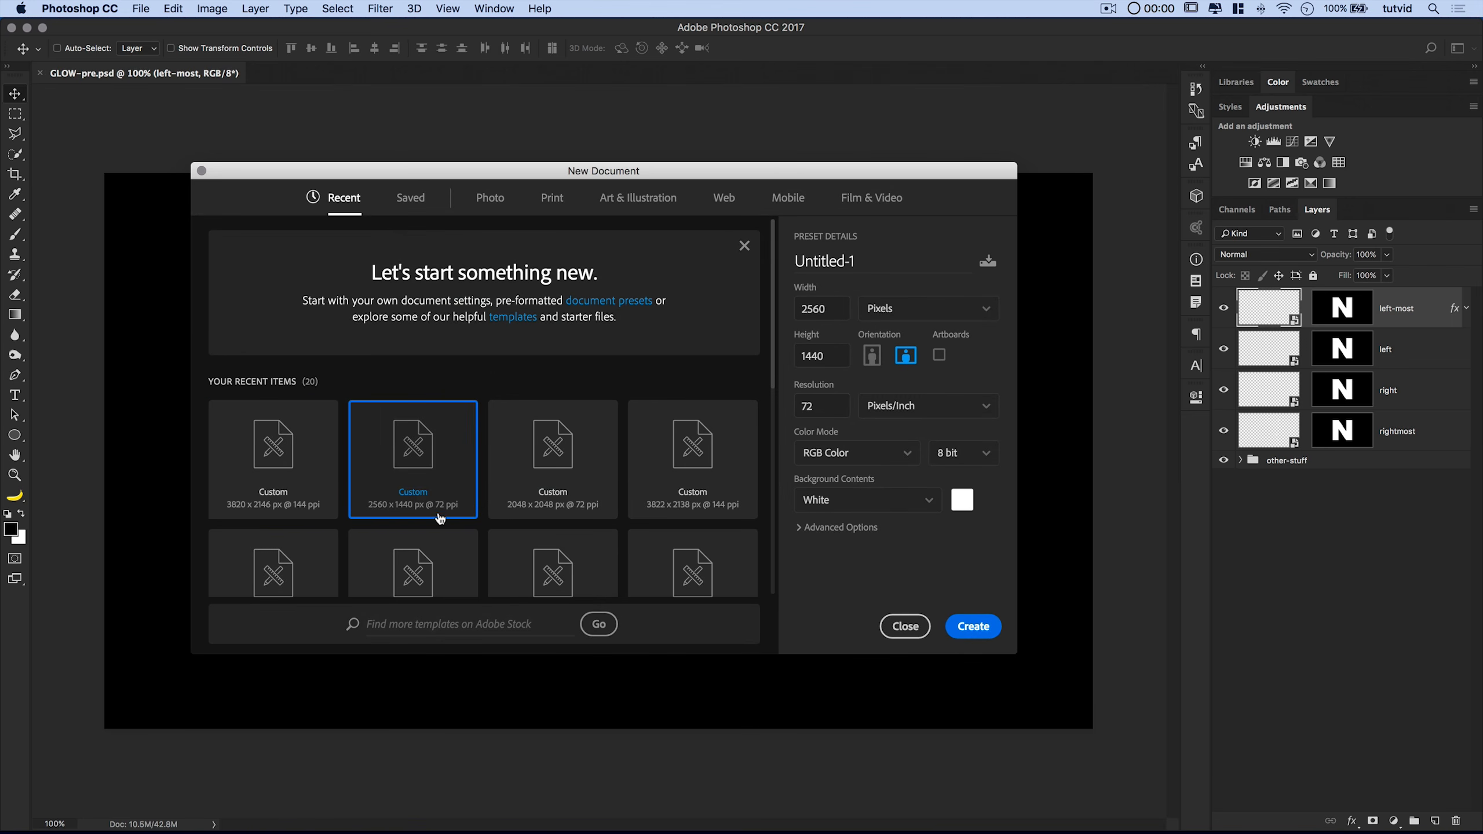
pyautogui.click(972, 626)
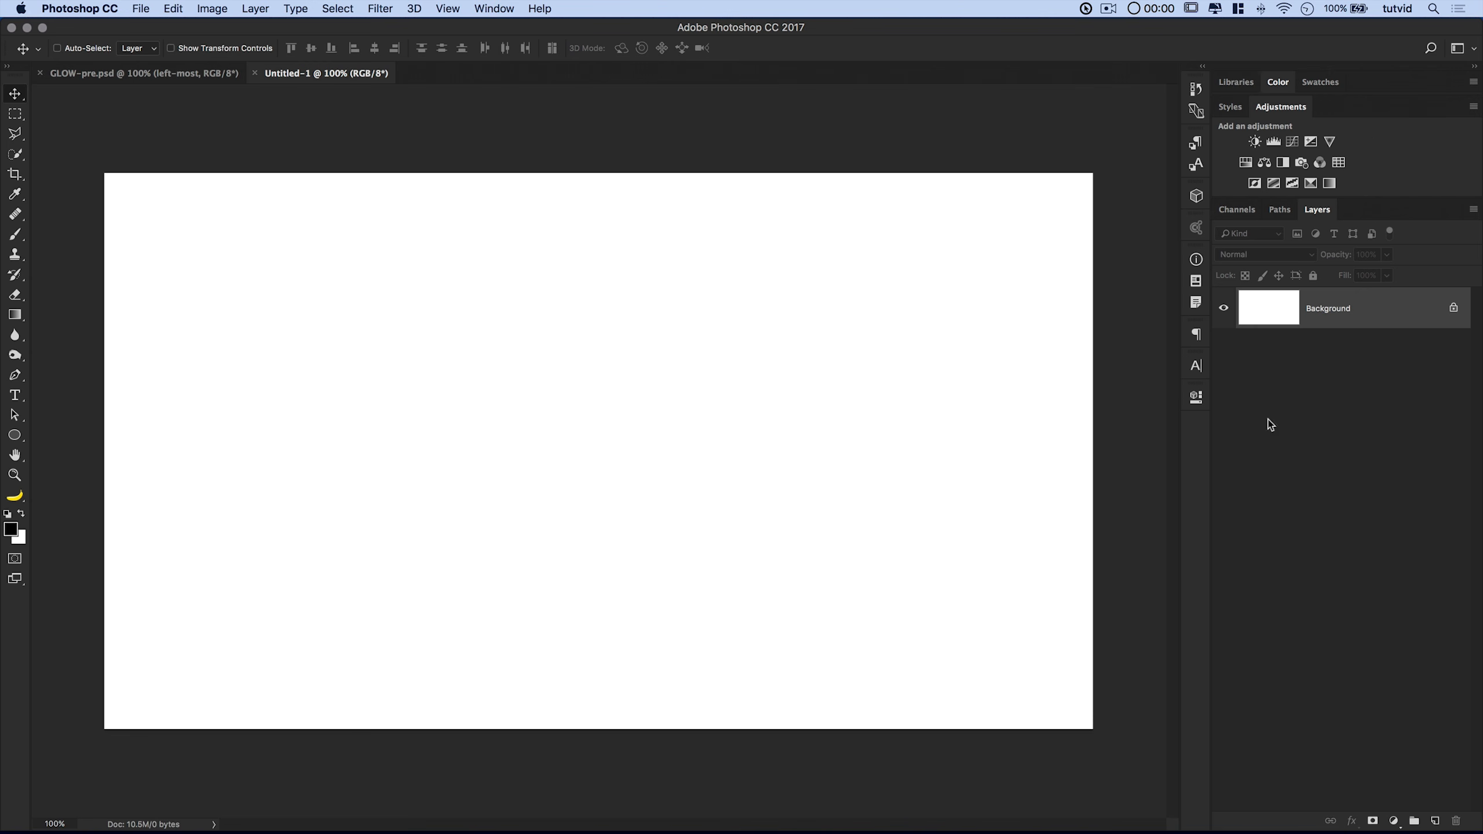
# Add a black Solid Color fill layer over the canvas and delete the white Background layer.
pyautogui.click(1393, 821)
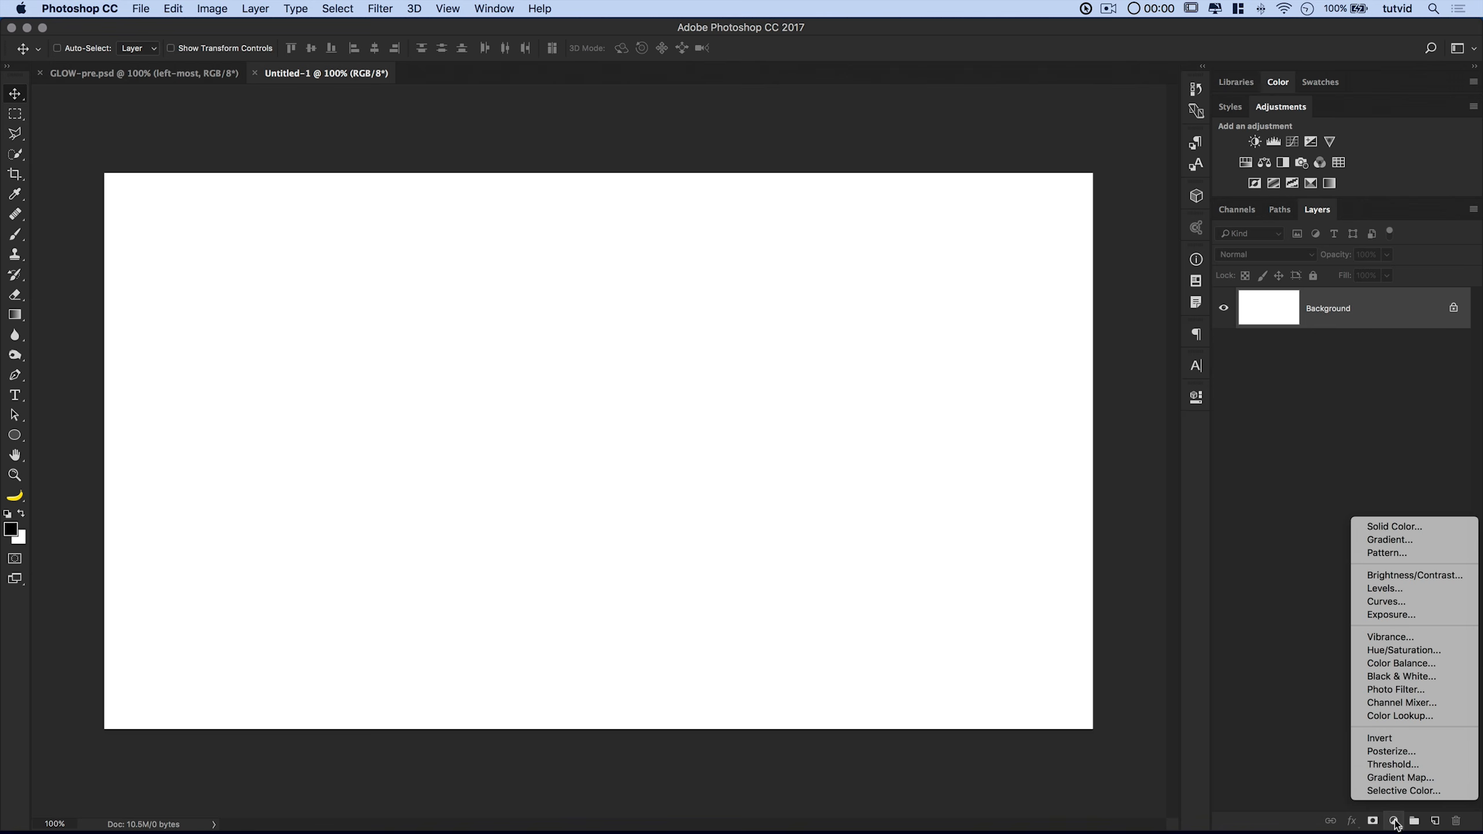
pyautogui.click(1395, 526)
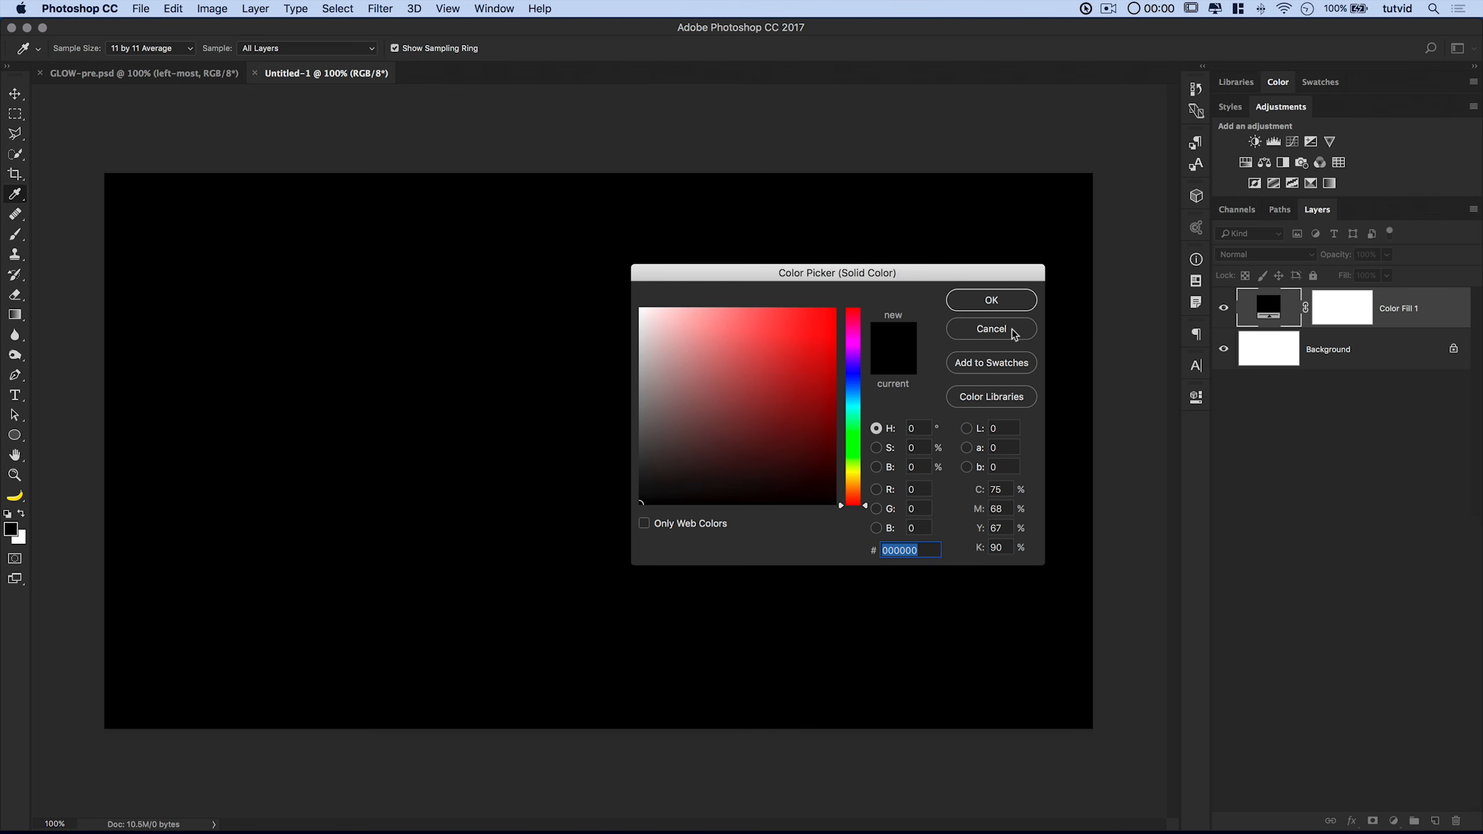
pyautogui.click(999, 299)
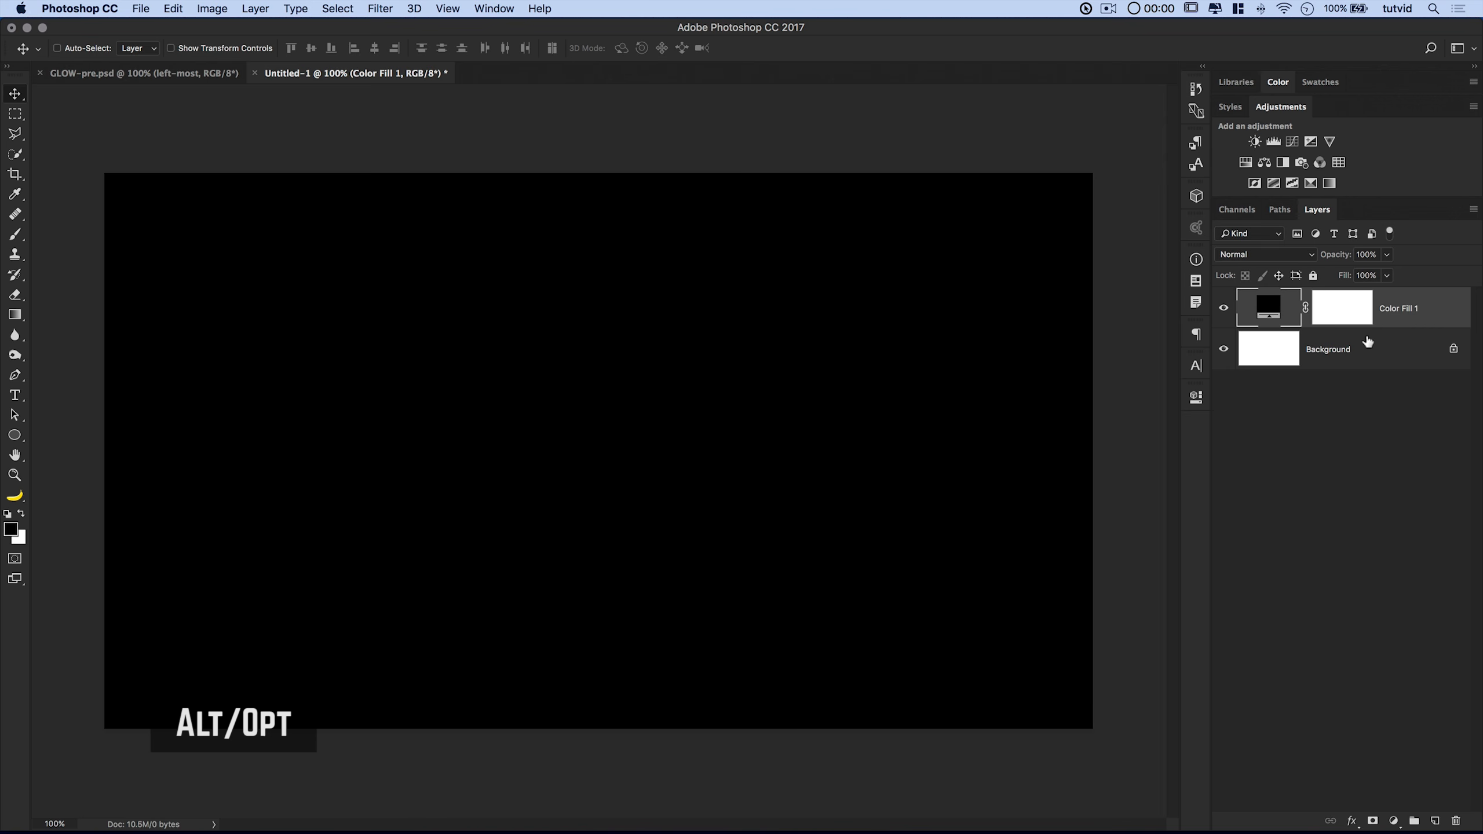
pyautogui.keyDown('alt'); pyautogui.doubleClick(1369, 349); pyautogui.keyUp('alt')
pyautogui.moveTo(1375, 350); pyautogui.dragTo(1456, 821)
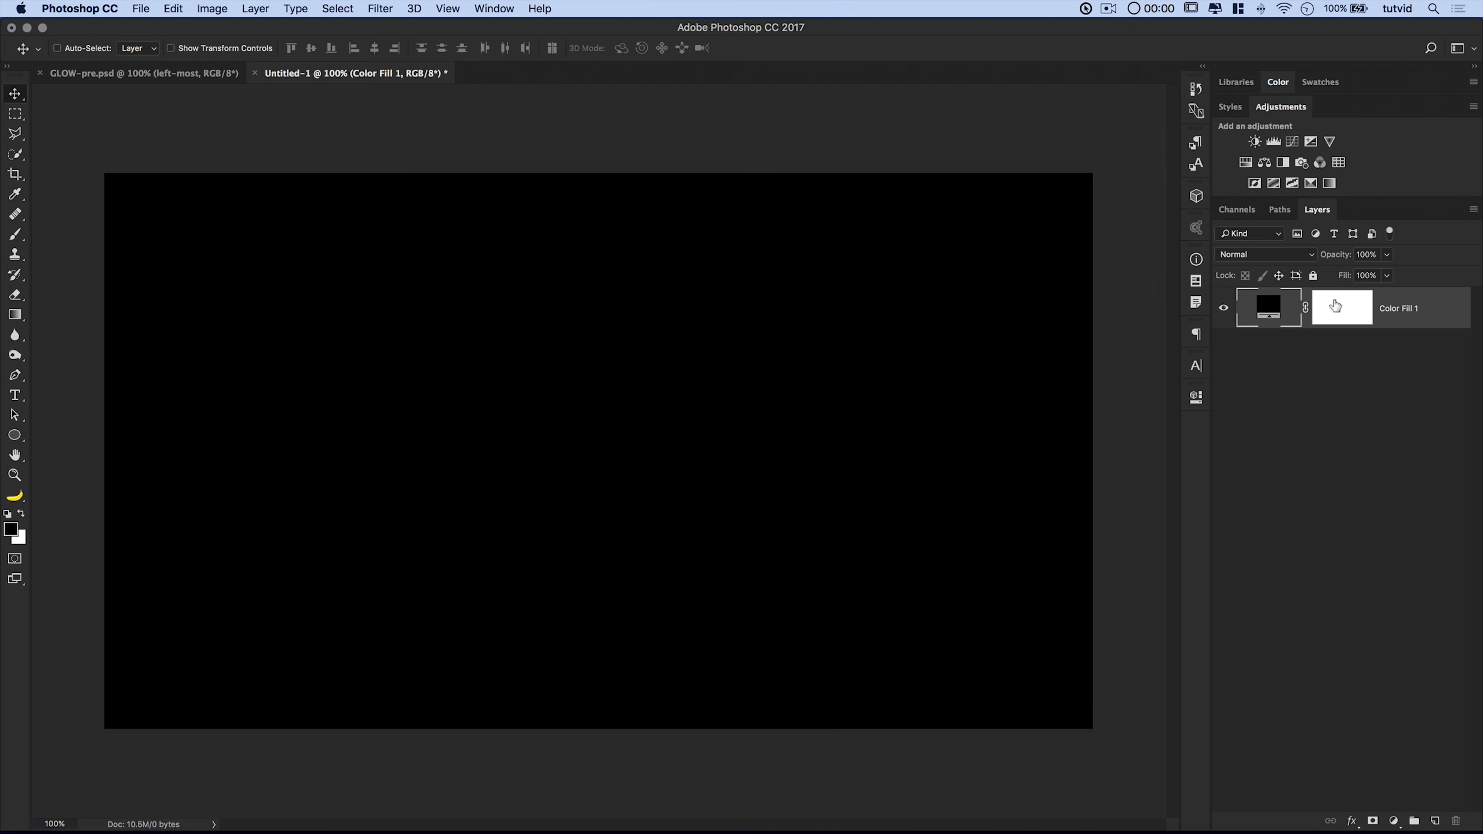
# Try a bright red on the Solid Color fill layer and return it to black.
pyautogui.doubleClick(1270, 310)
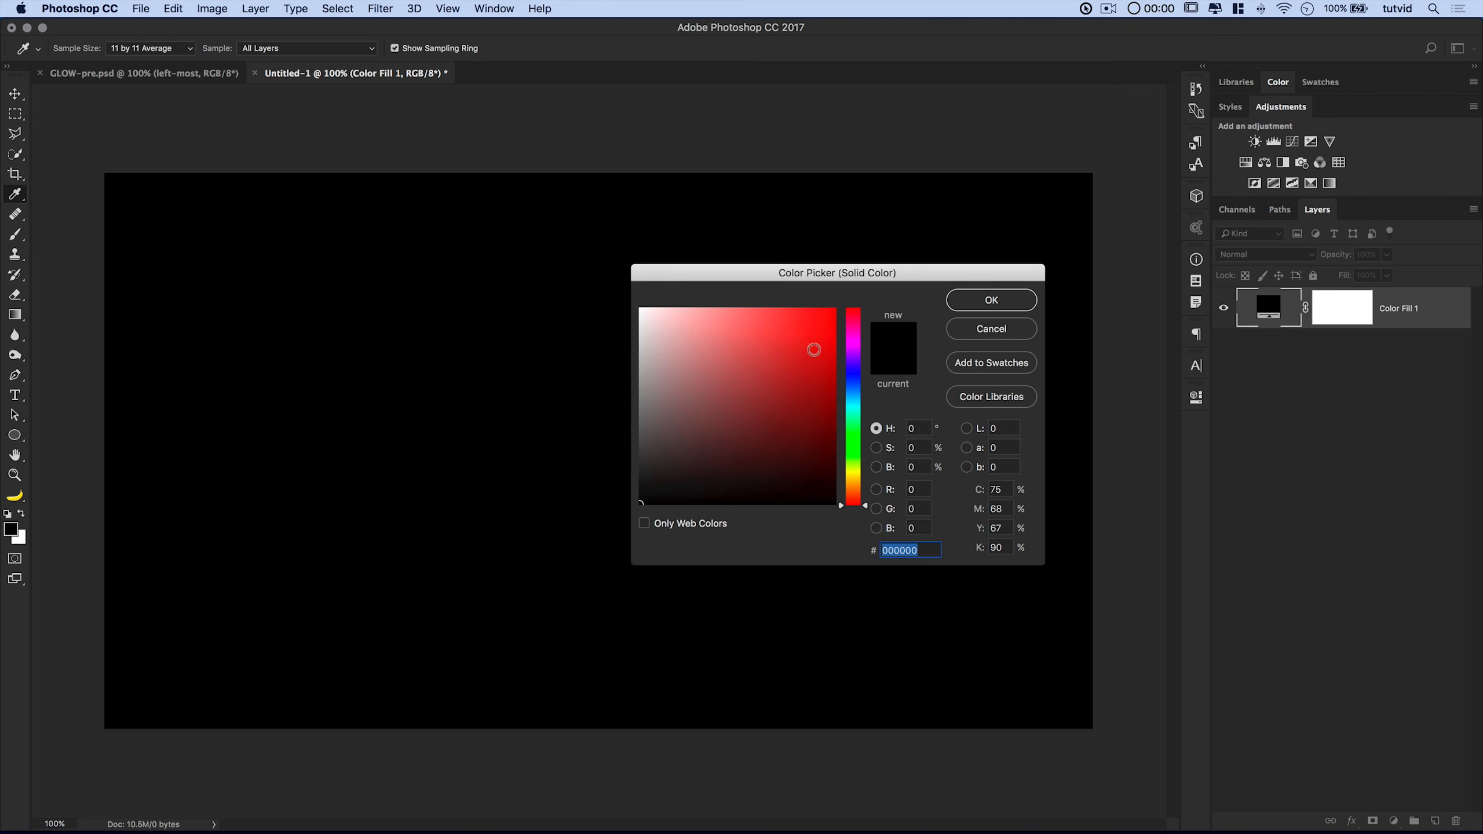
pyautogui.click(813, 349)
pyautogui.click(643, 501)
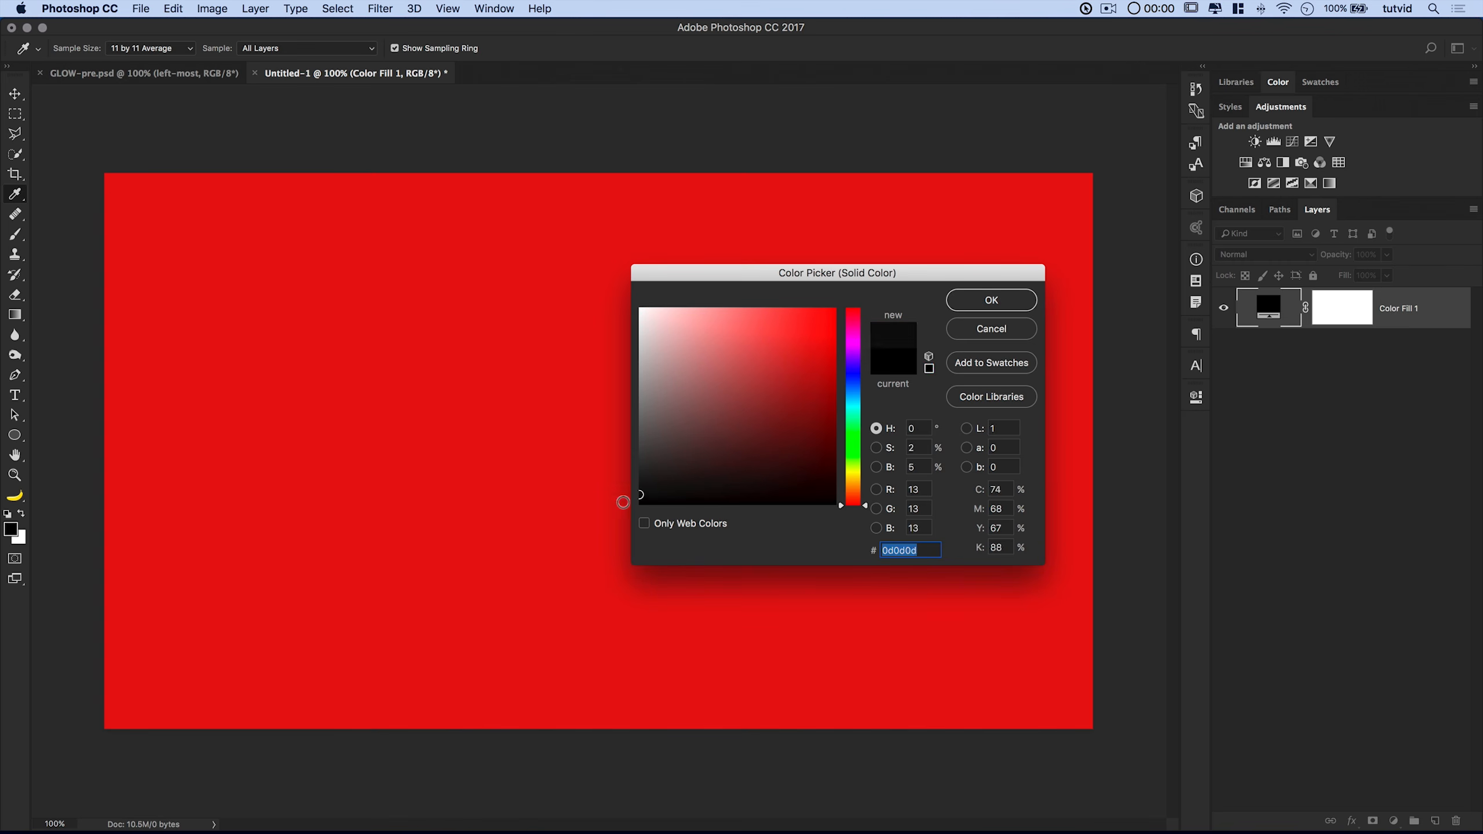
pyautogui.click(992, 300)
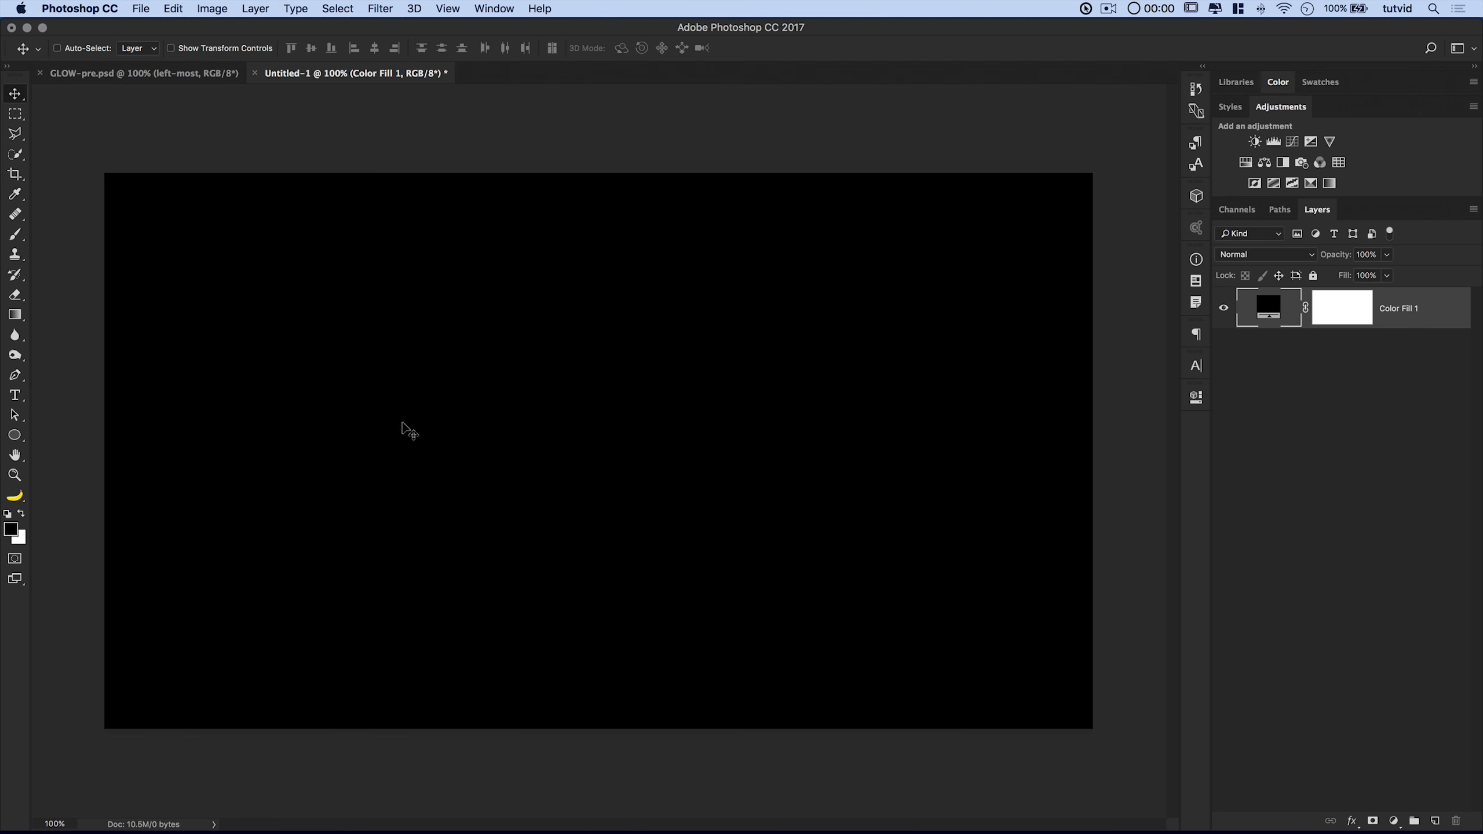
# Add a white letter "N" as text in Arial Black at 1200 pt.
pyautogui.click(16, 395)
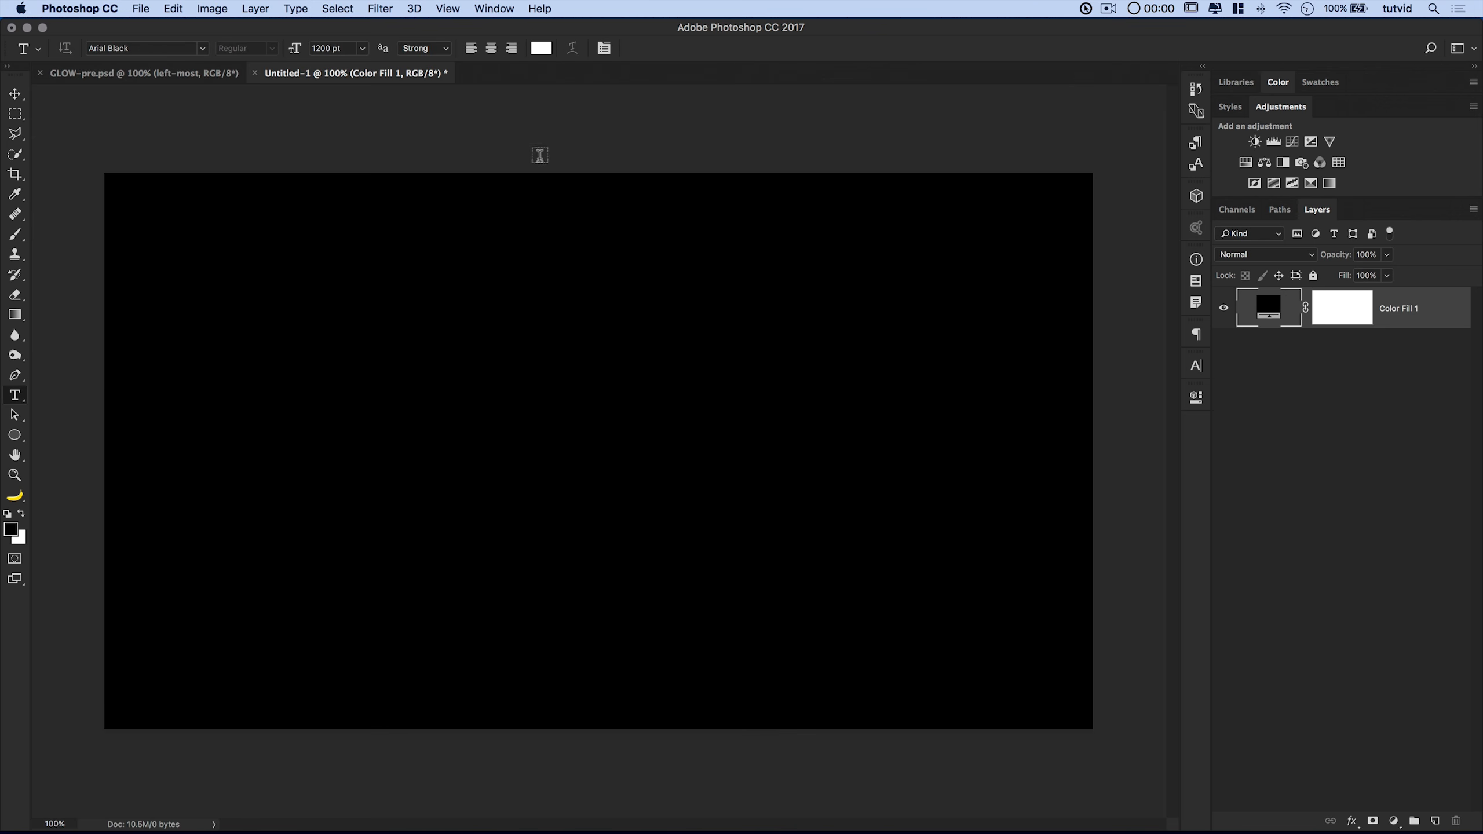
pyautogui.click(204, 50)
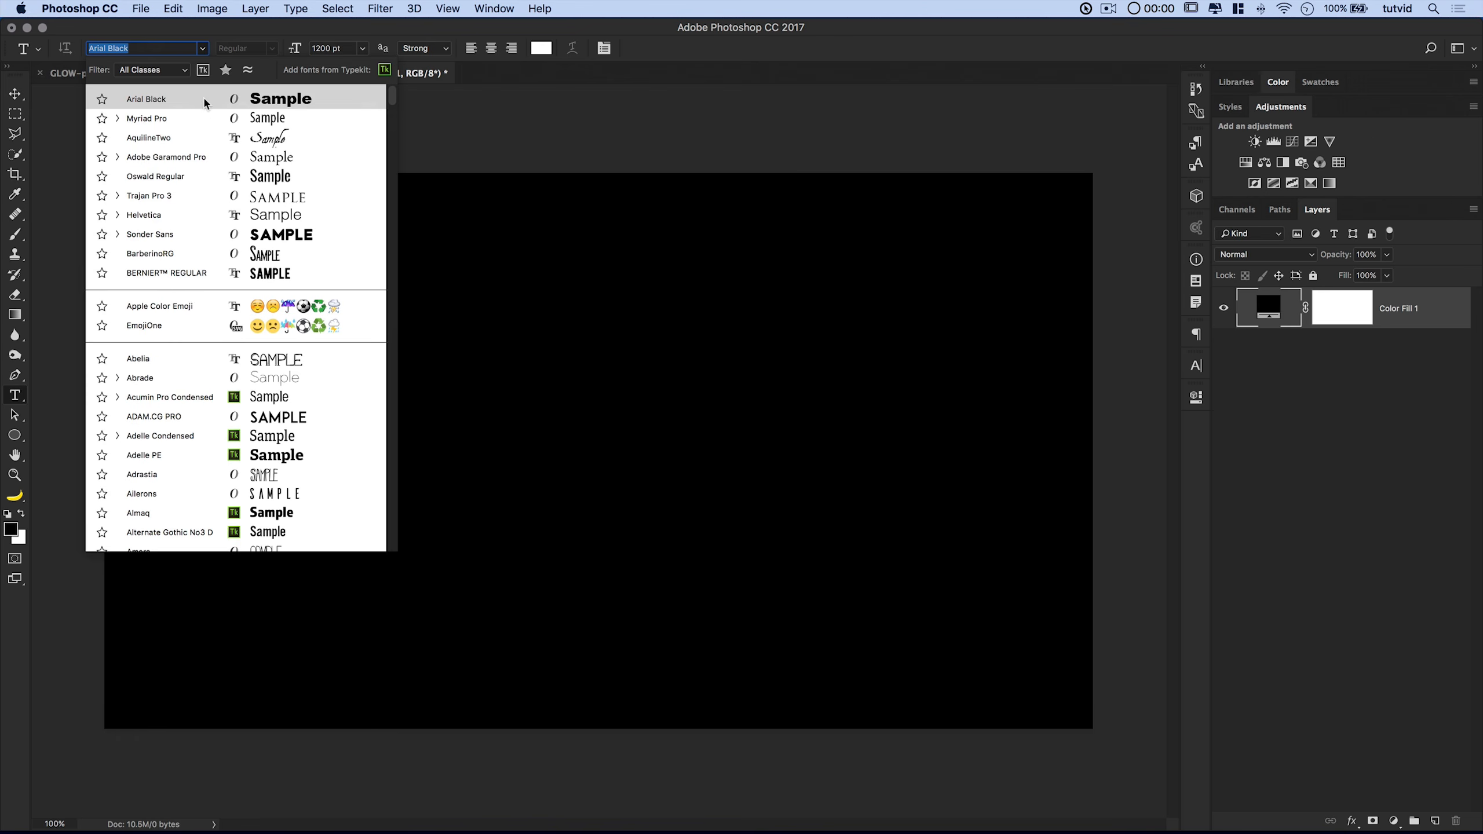
pyautogui.click(152, 99)
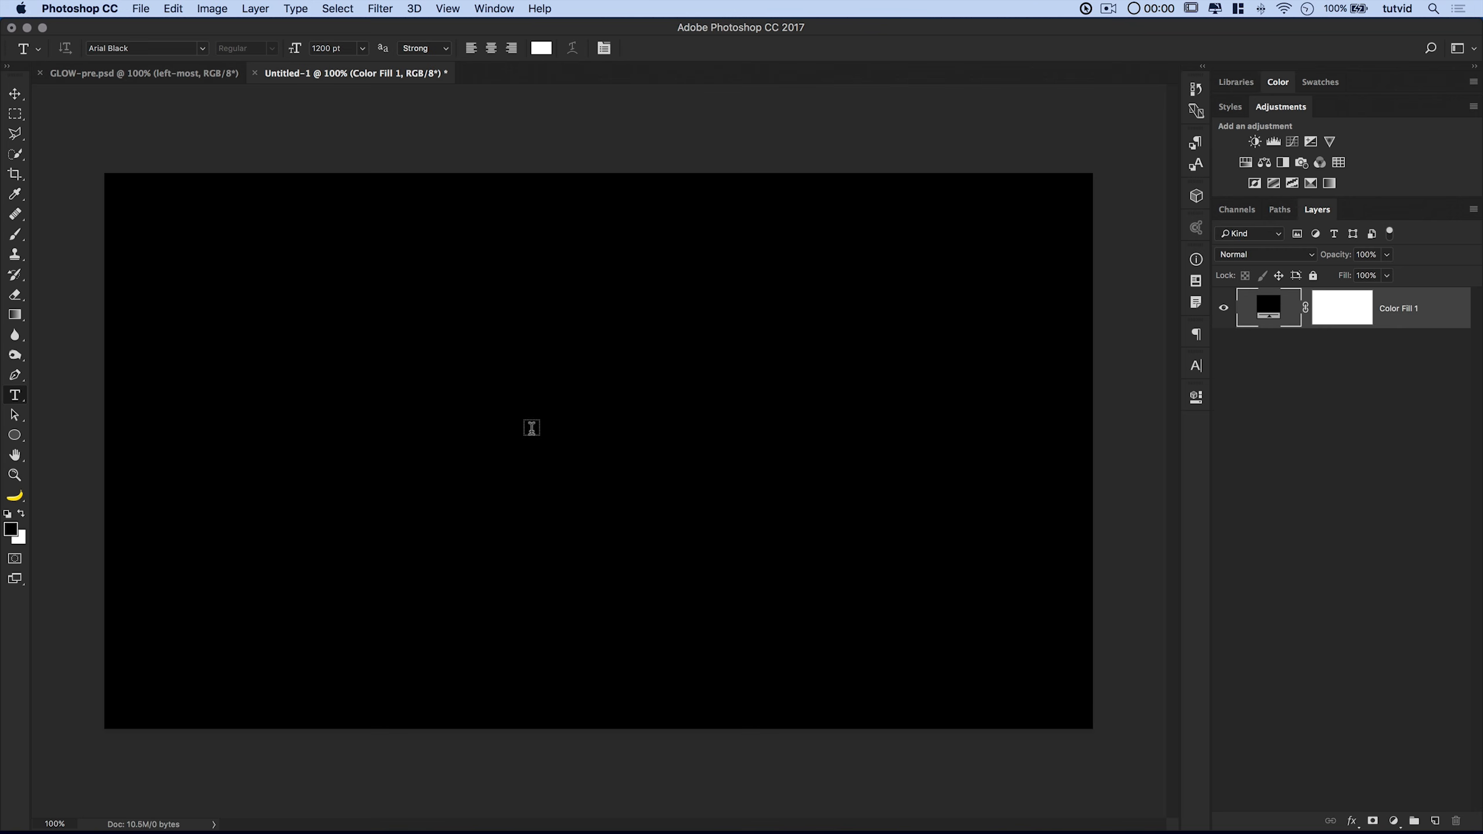
pyautogui.click(521, 431)
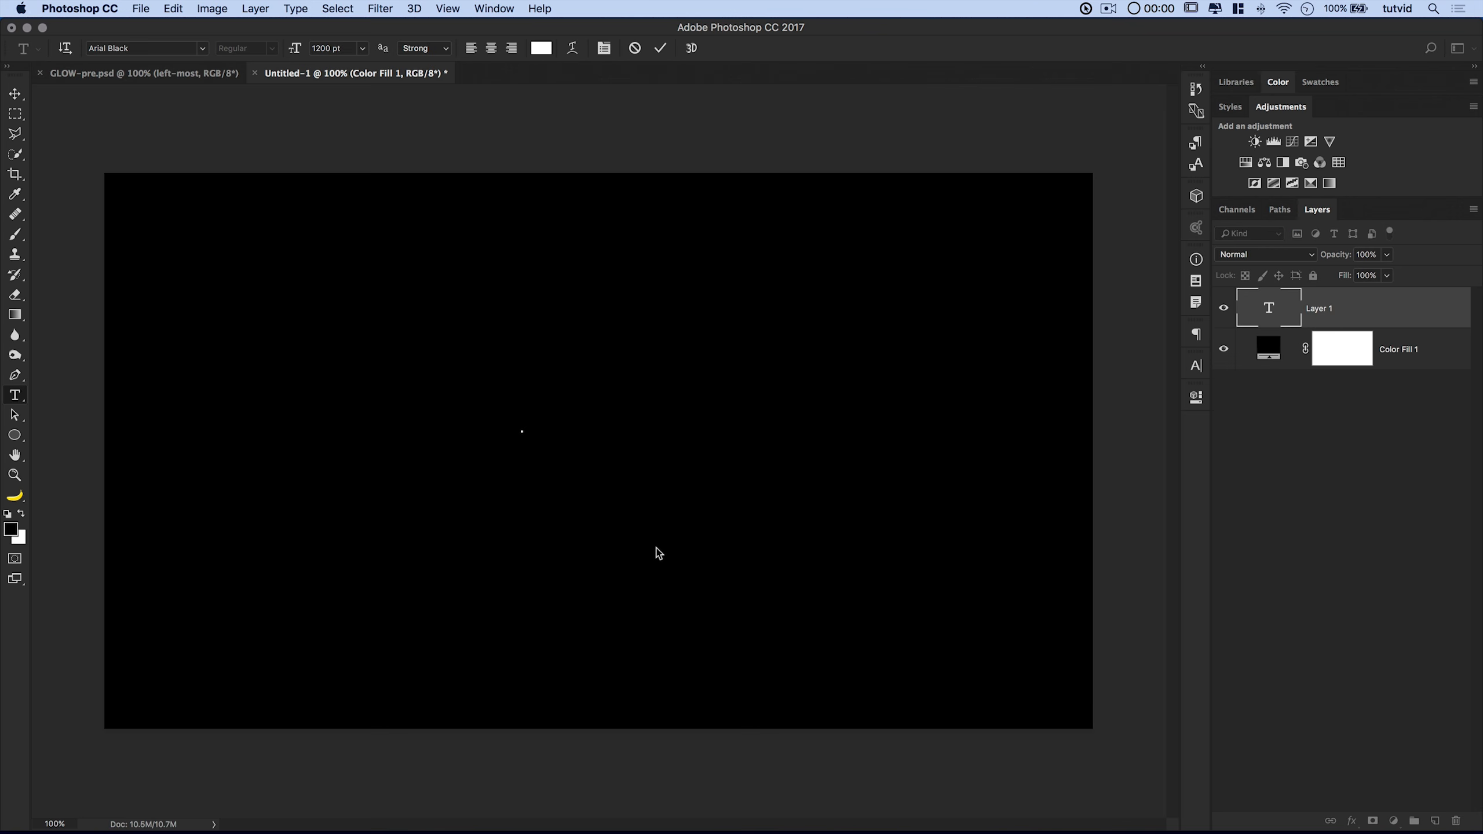
pyautogui.write('N')
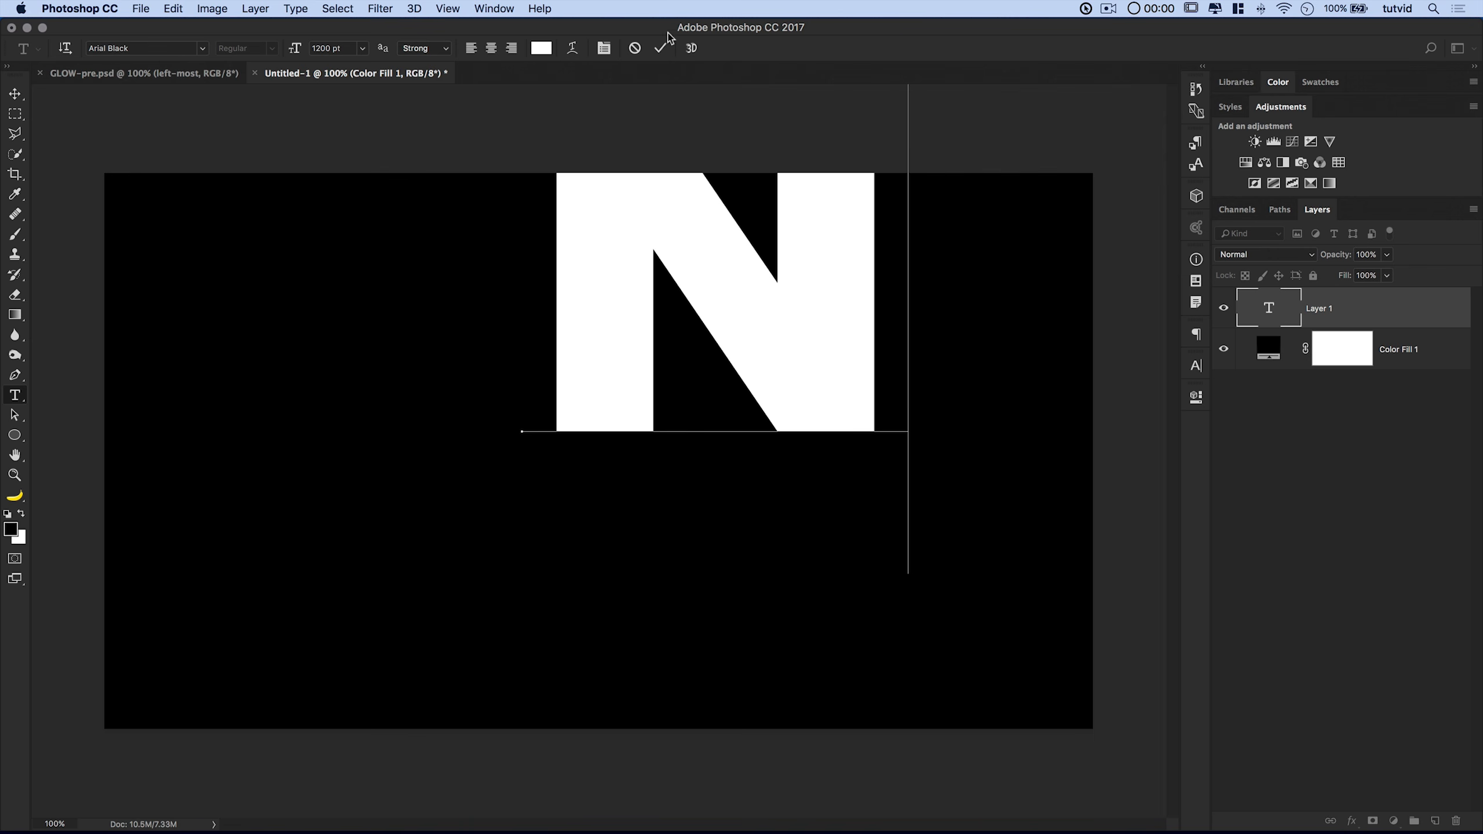
pyautogui.click(662, 49)
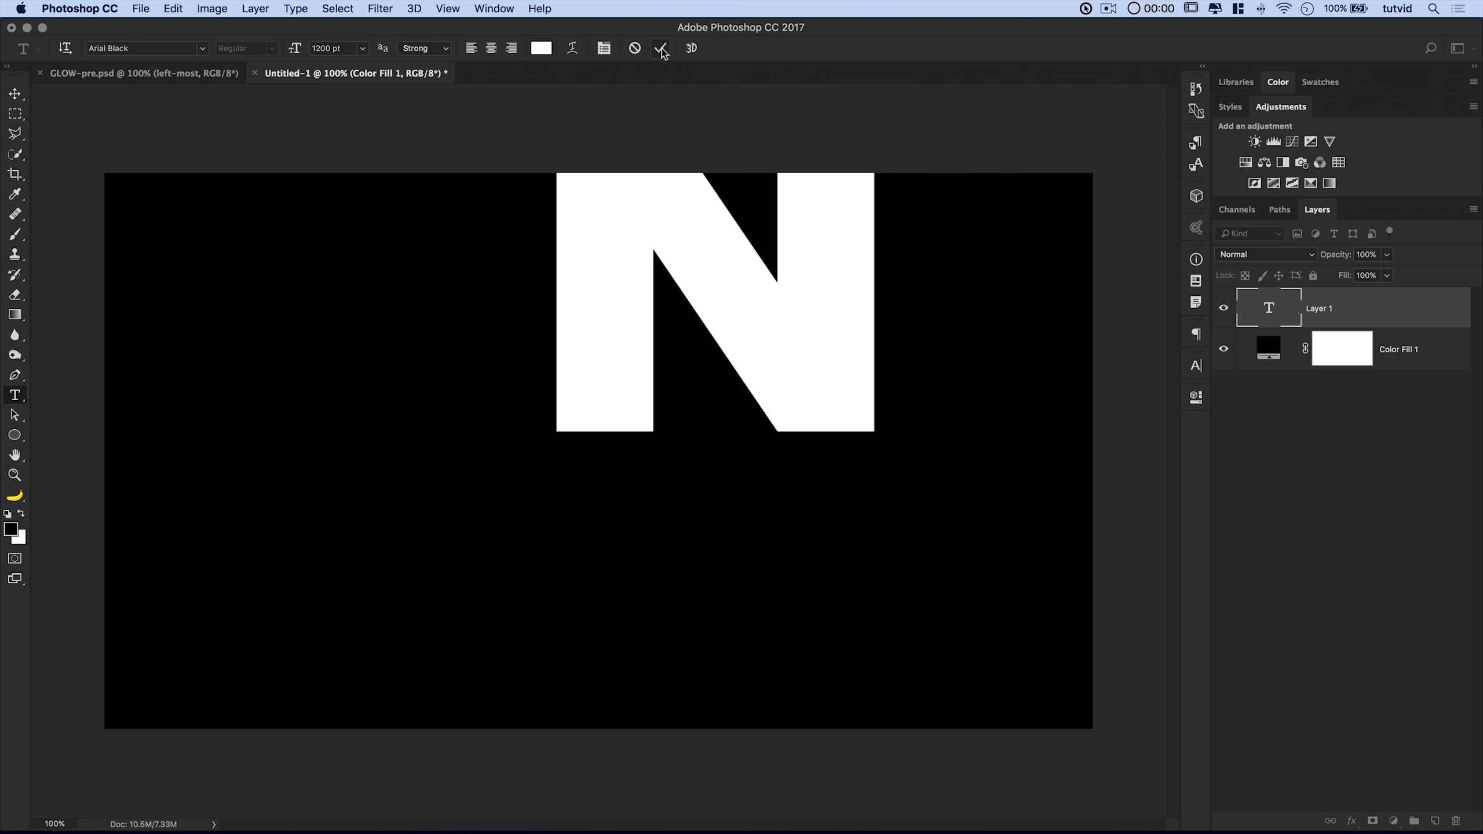
# Move the N to the middle and align its horizontal and vertical centers to a selection of the whole canvas, clearing the selection.
pyautogui.click(14, 92)
pyautogui.moveTo(774, 285); pyautogui.dragTo(659, 456)
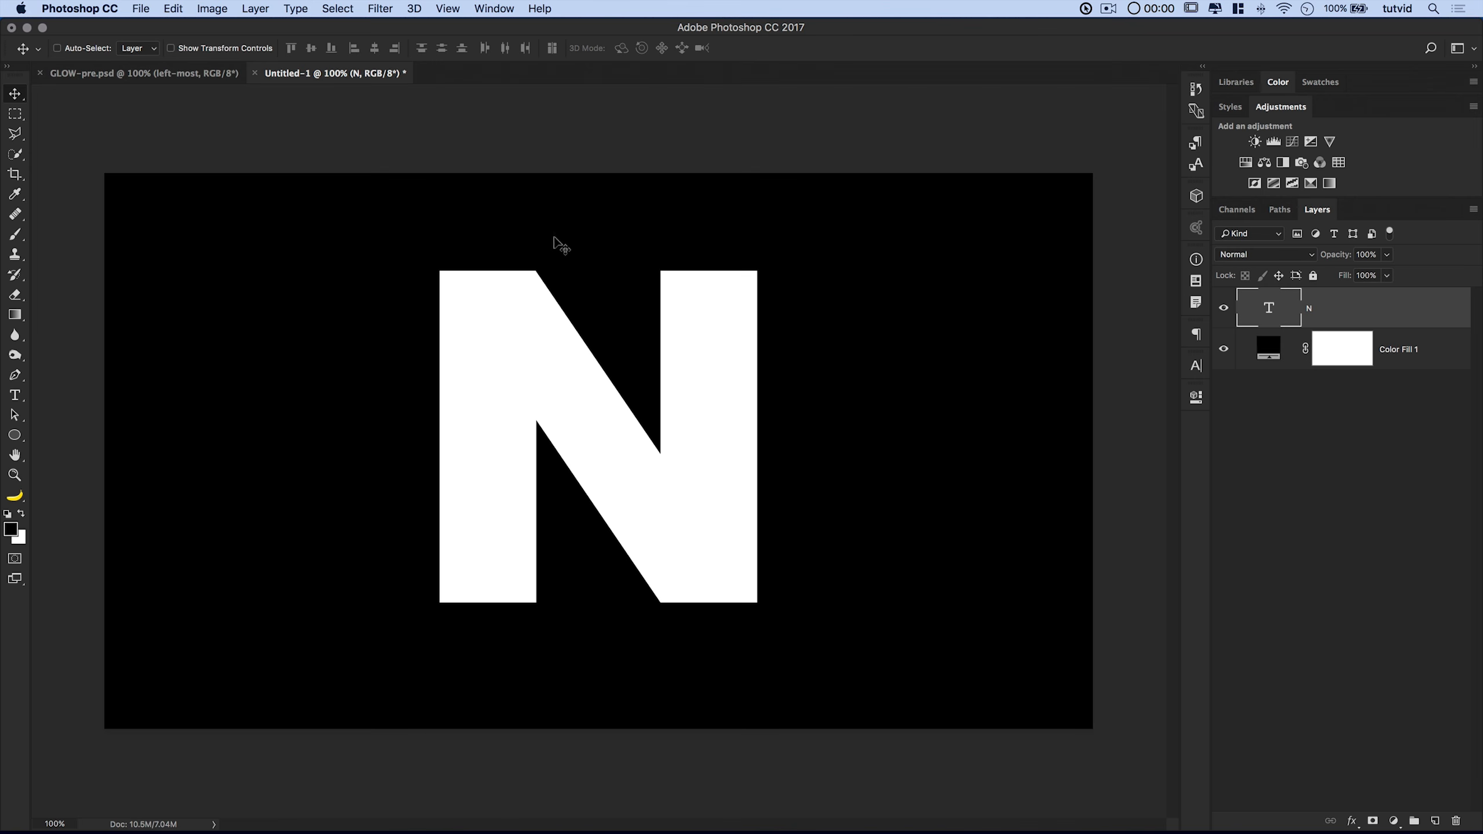
pyautogui.click(345, 9)
pyautogui.click(291, 78)
pyautogui.click(374, 48)
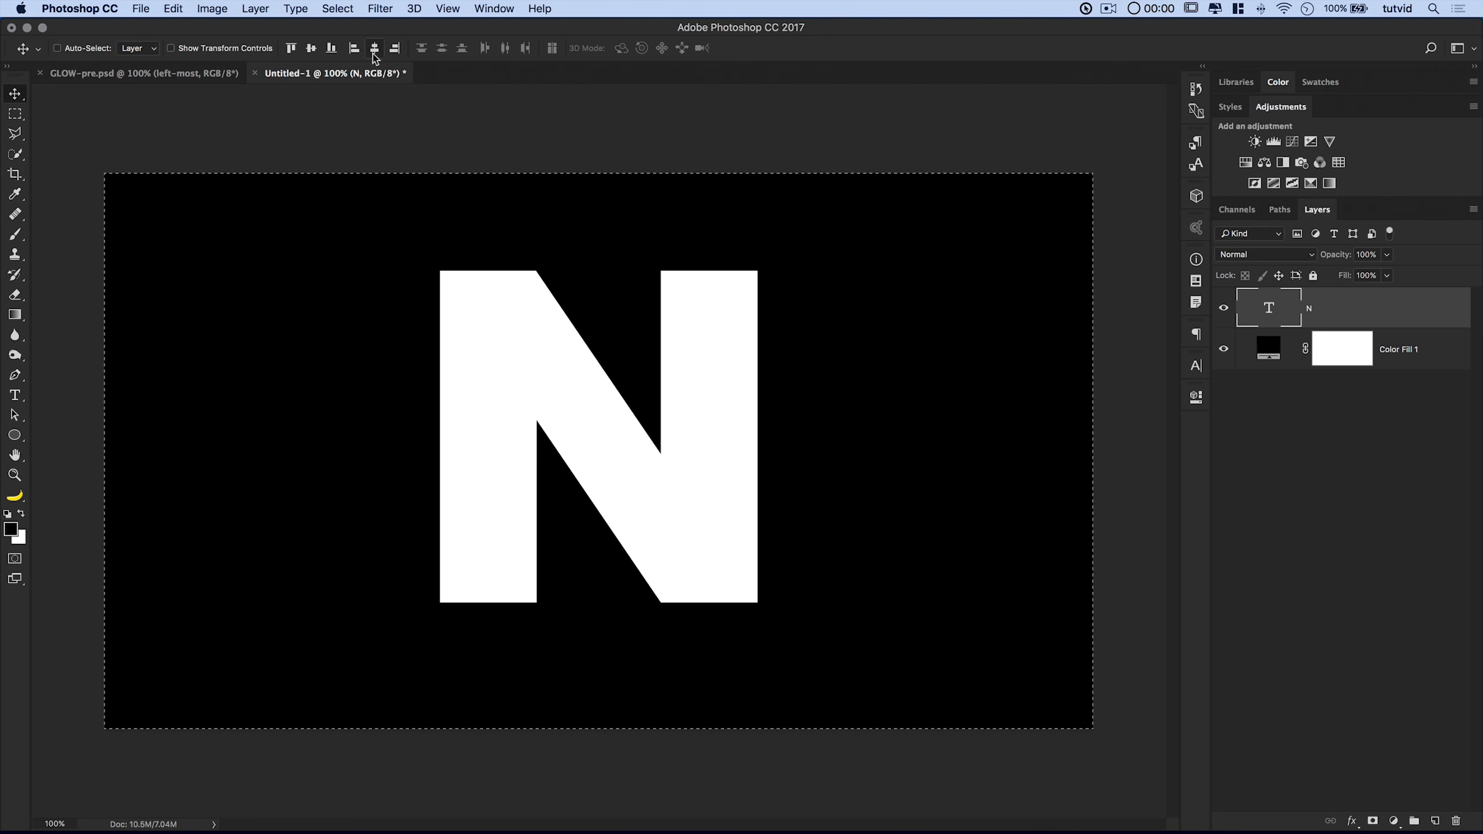
pyautogui.click(311, 49)
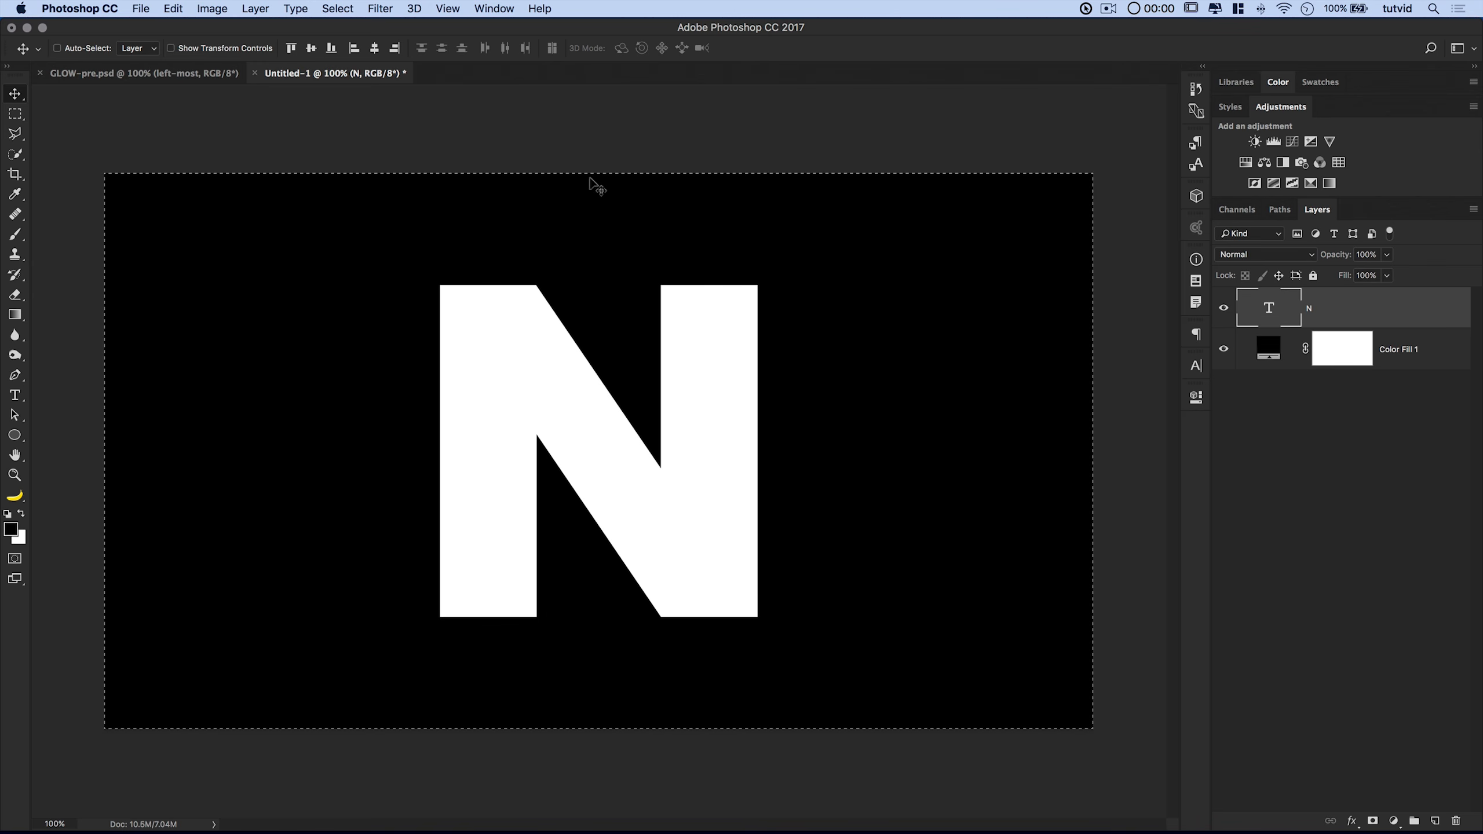
pyautogui.click(332, 8)
pyautogui.click(342, 43)
# Add a Stroke layer style to the N with size 2 px, position Outside and blue-violet color #4800ff.
pyautogui.click(260, 10)
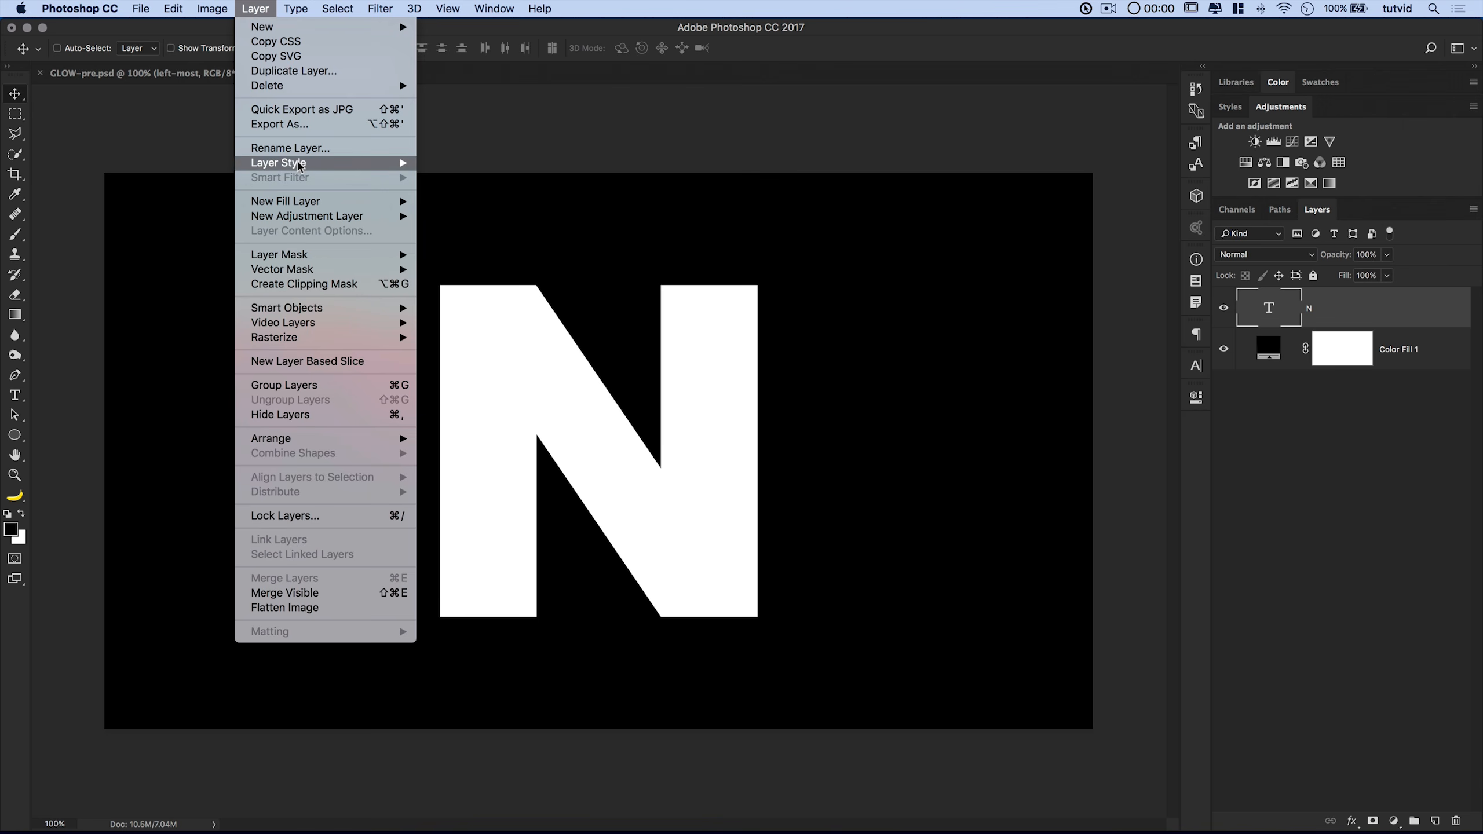
pyautogui.moveTo(299, 163)
pyautogui.click(514, 201)
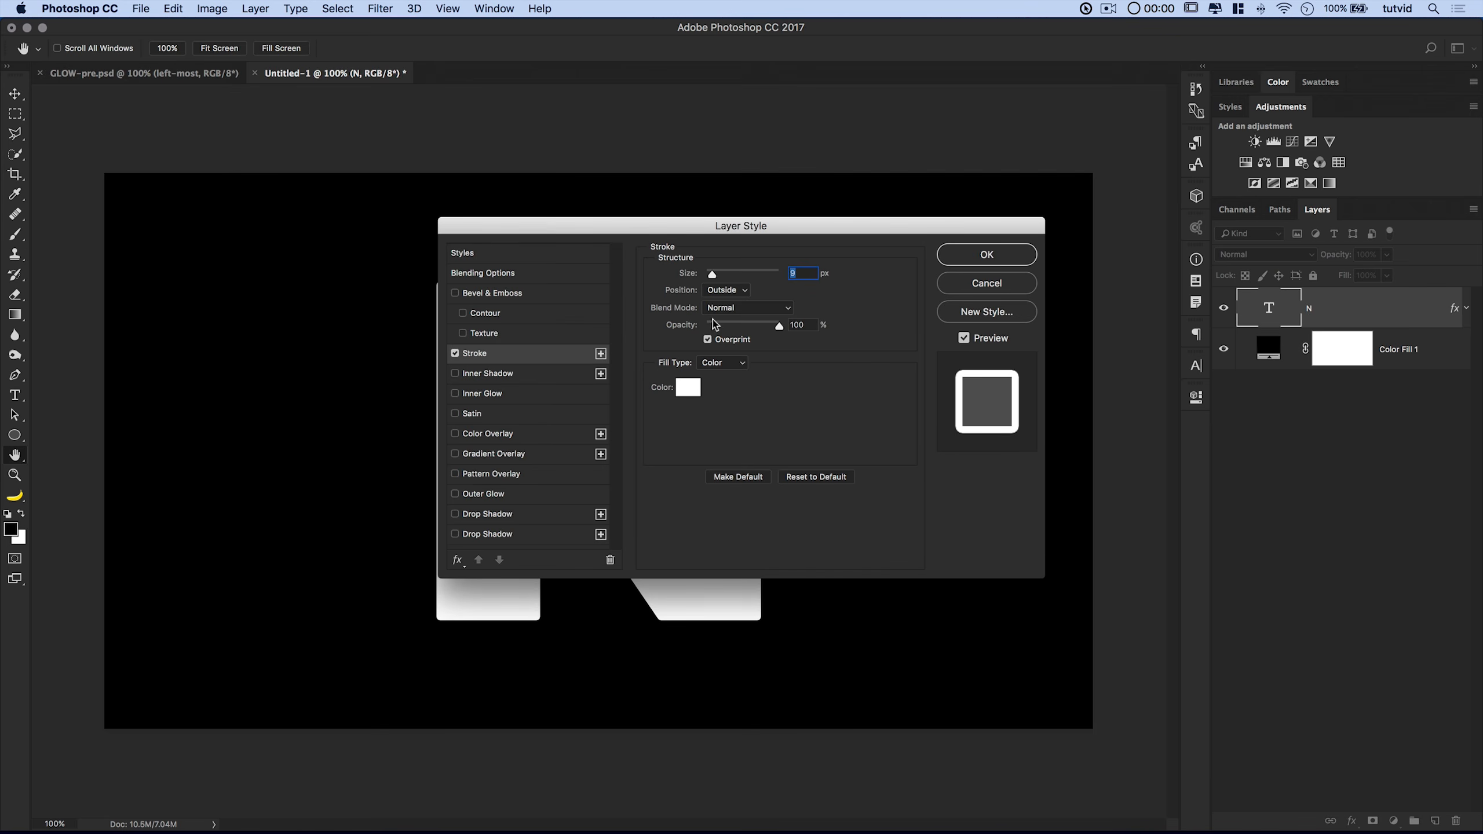
pyautogui.moveTo(799, 232); pyautogui.dragTo(1201, 329)
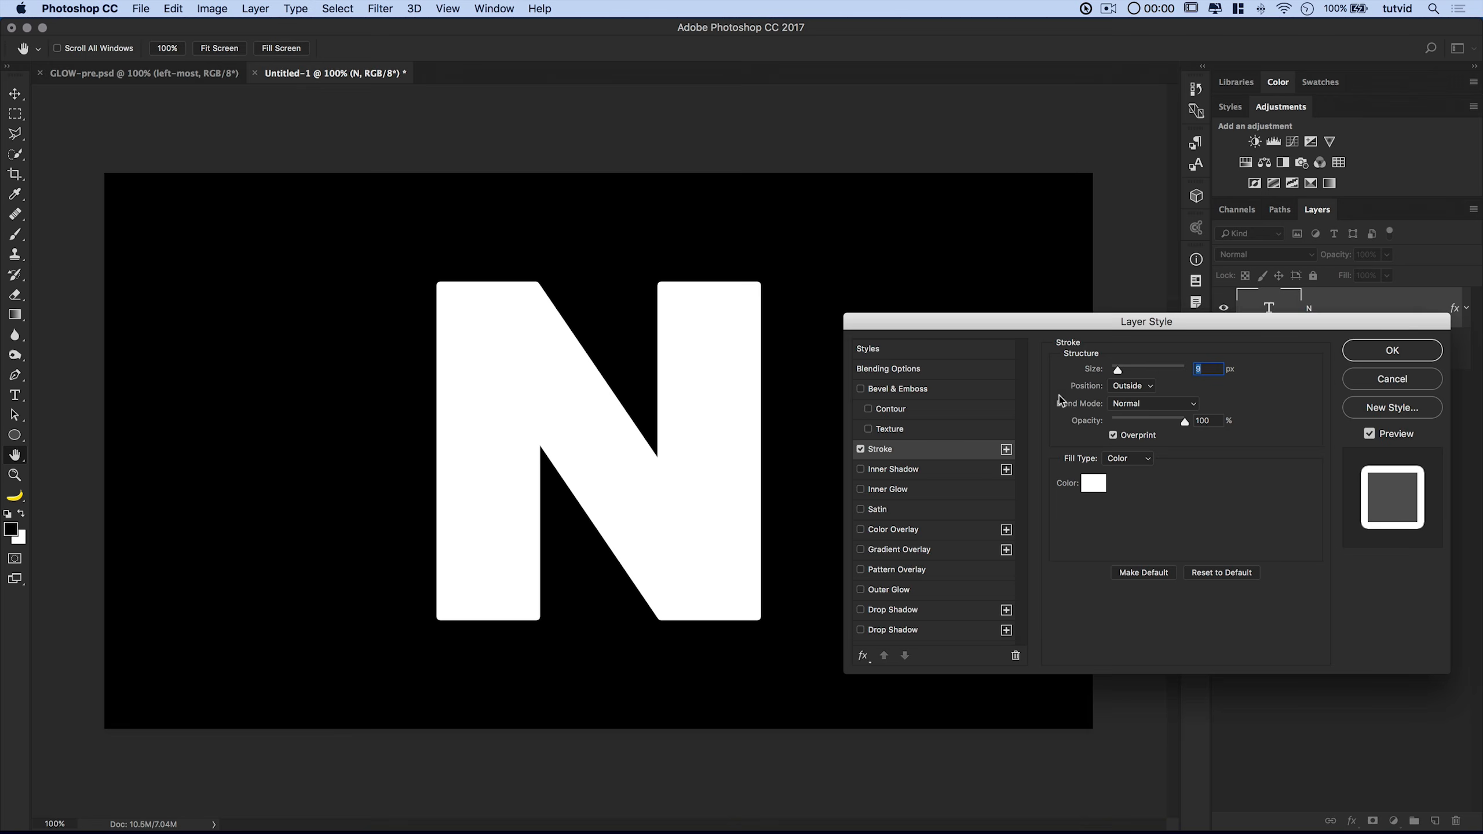
pyautogui.click(1092, 485)
pyautogui.moveTo(857, 344); pyautogui.dragTo(856, 366)
pyautogui.click(834, 311)
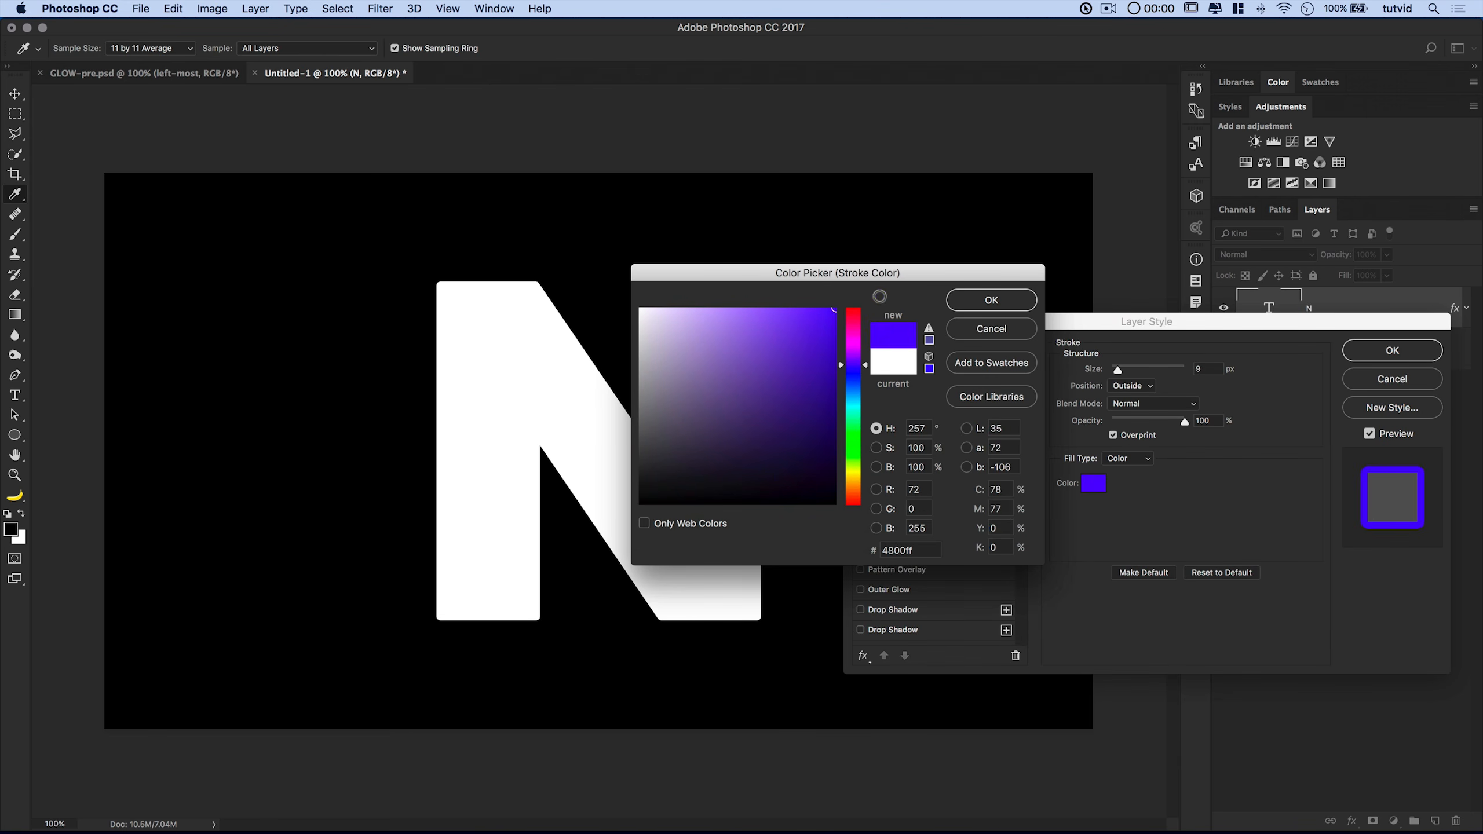
pyautogui.click(991, 299)
pyautogui.write('2')
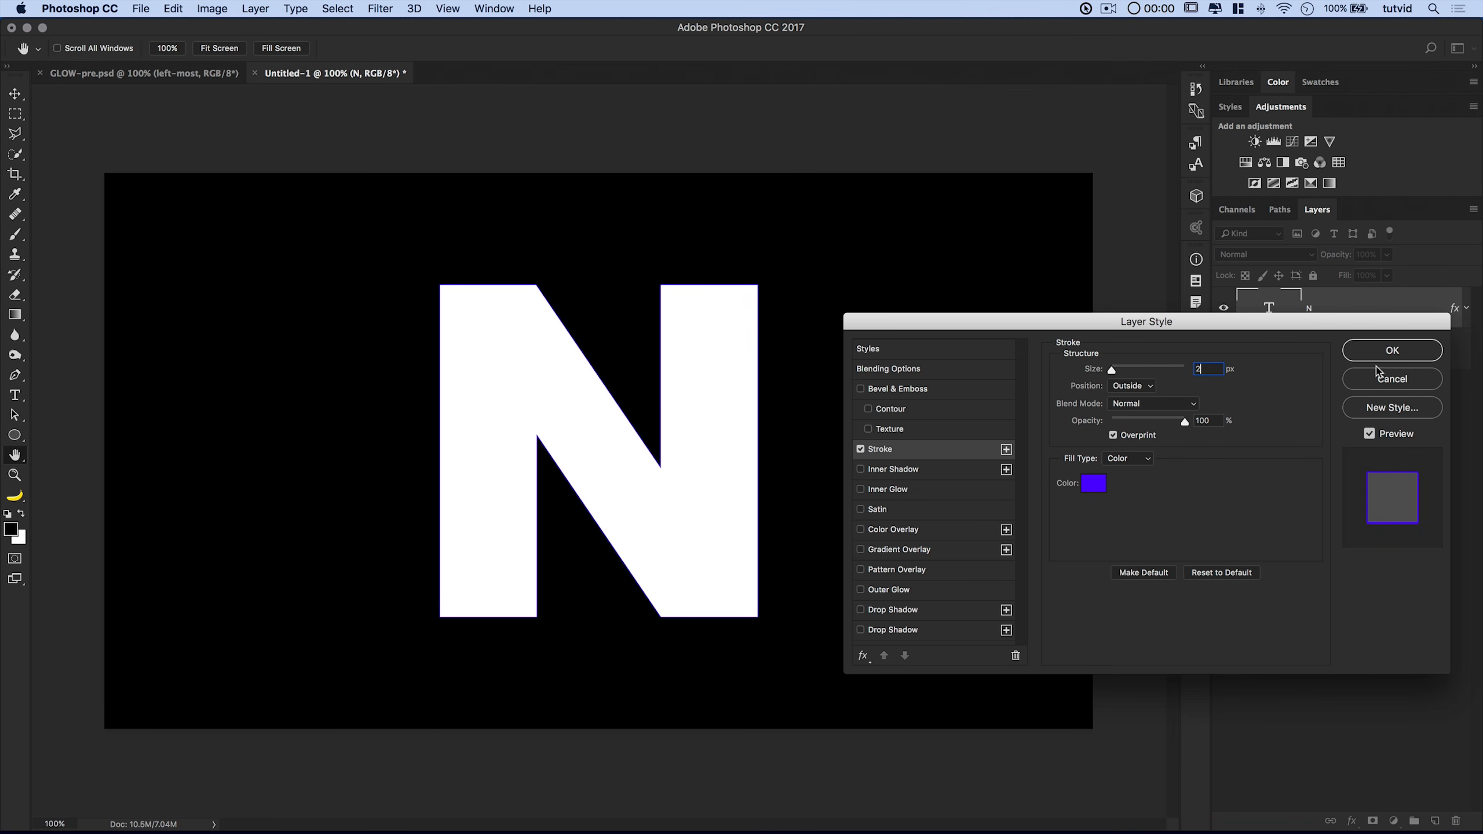
# Set the N layer's Fill Opacity to 0% in the Blending Options and apply the layer style.
pyautogui.click(888, 372)
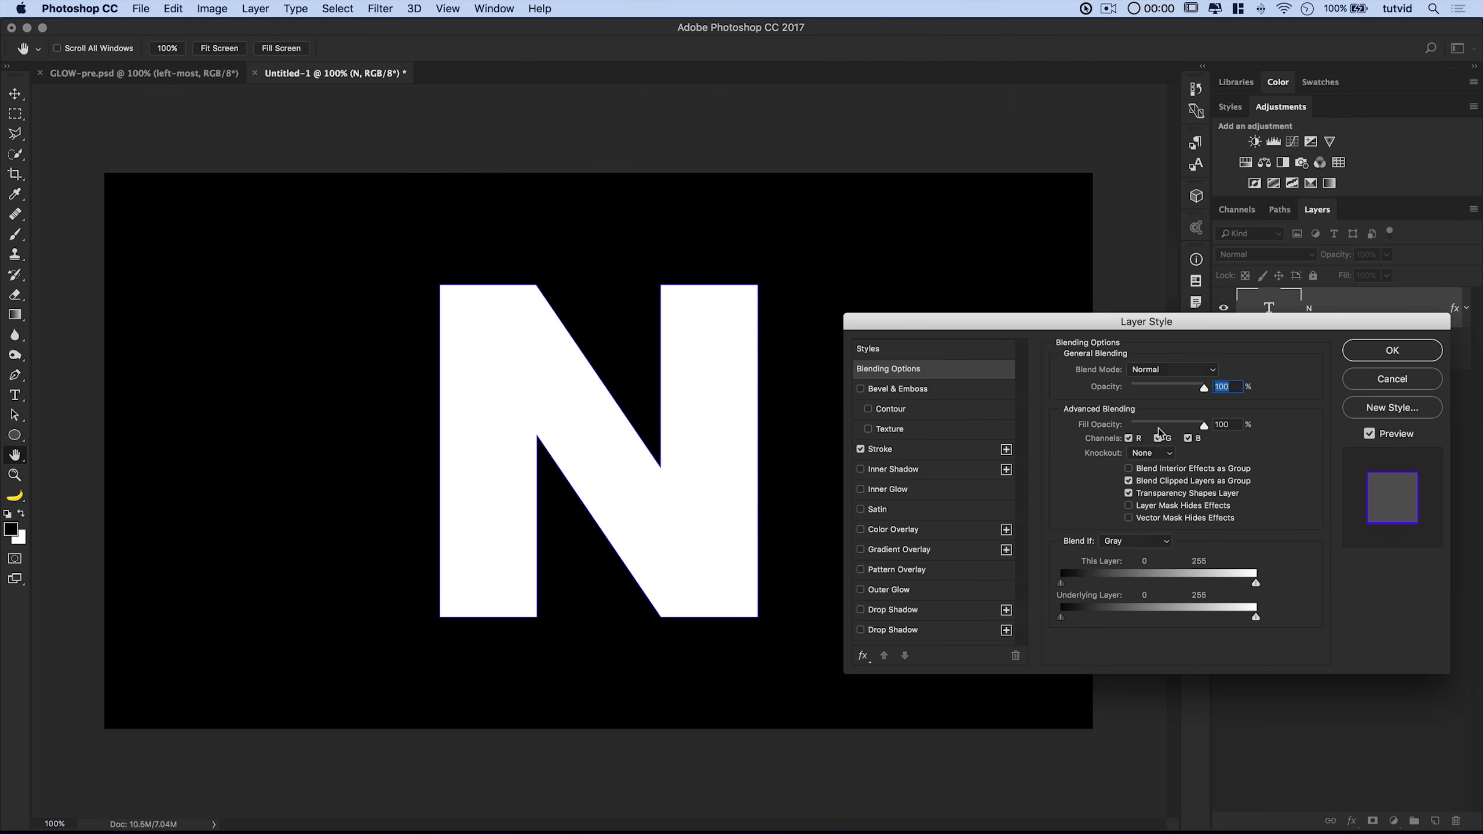
pyautogui.moveTo(1194, 331); pyautogui.dragTo(1159, 284)
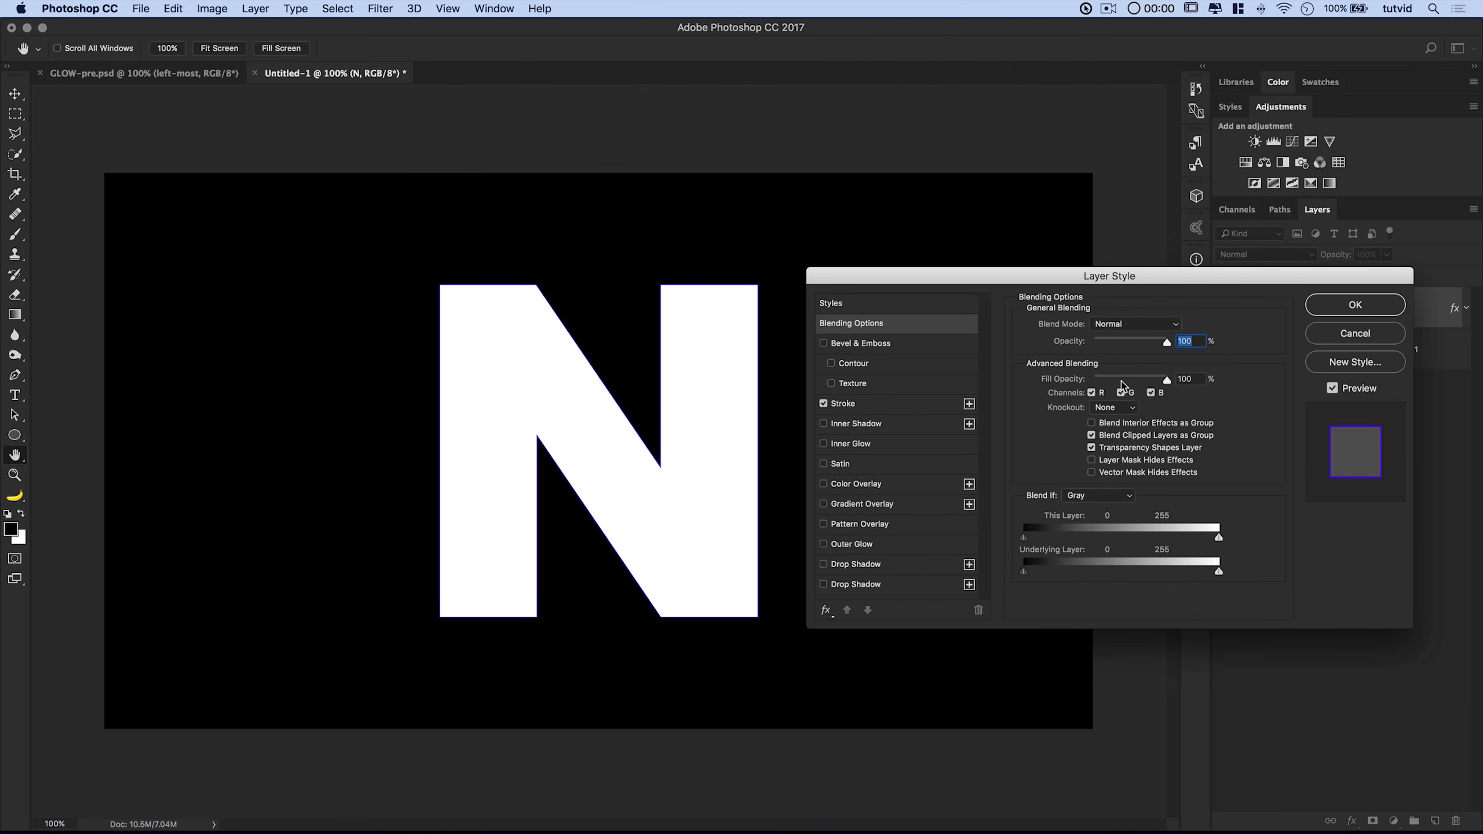
pyautogui.moveTo(1170, 383); pyautogui.dragTo(933, 385)
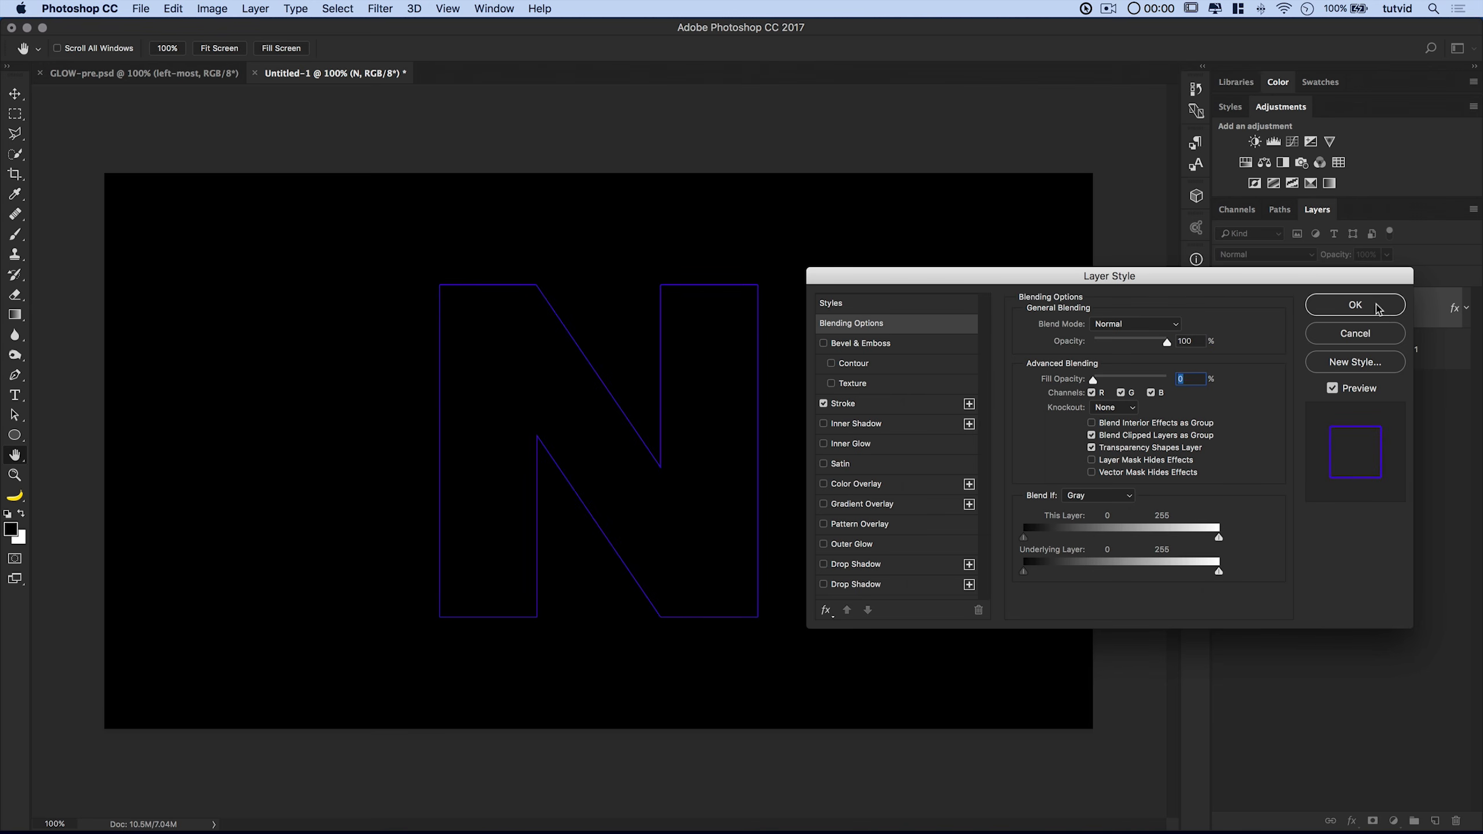
pyautogui.click(1354, 305)
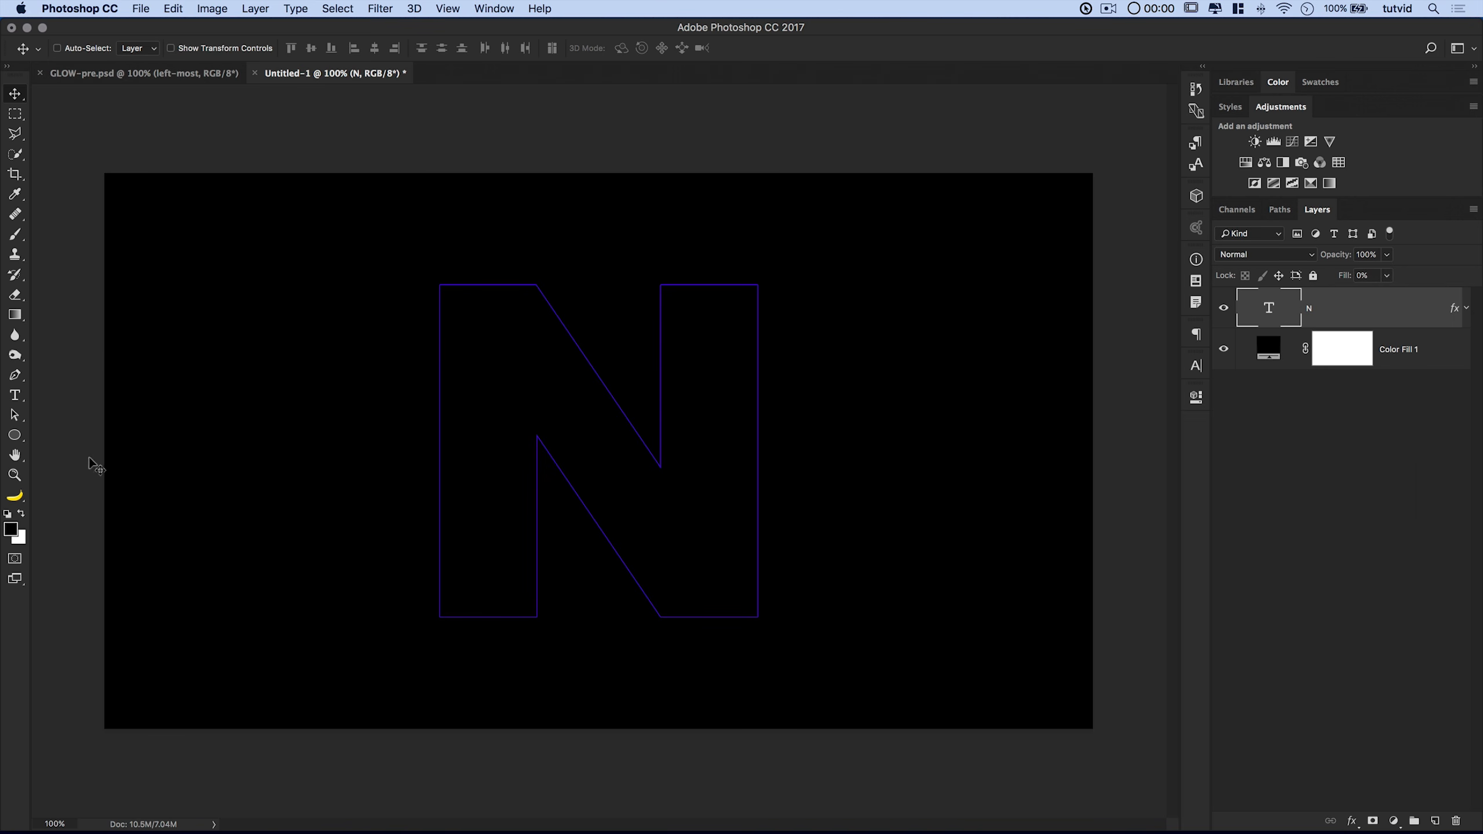
# Set up the Ellipse tool in Shape mode with a white fill.
pyautogui.click(13, 438)
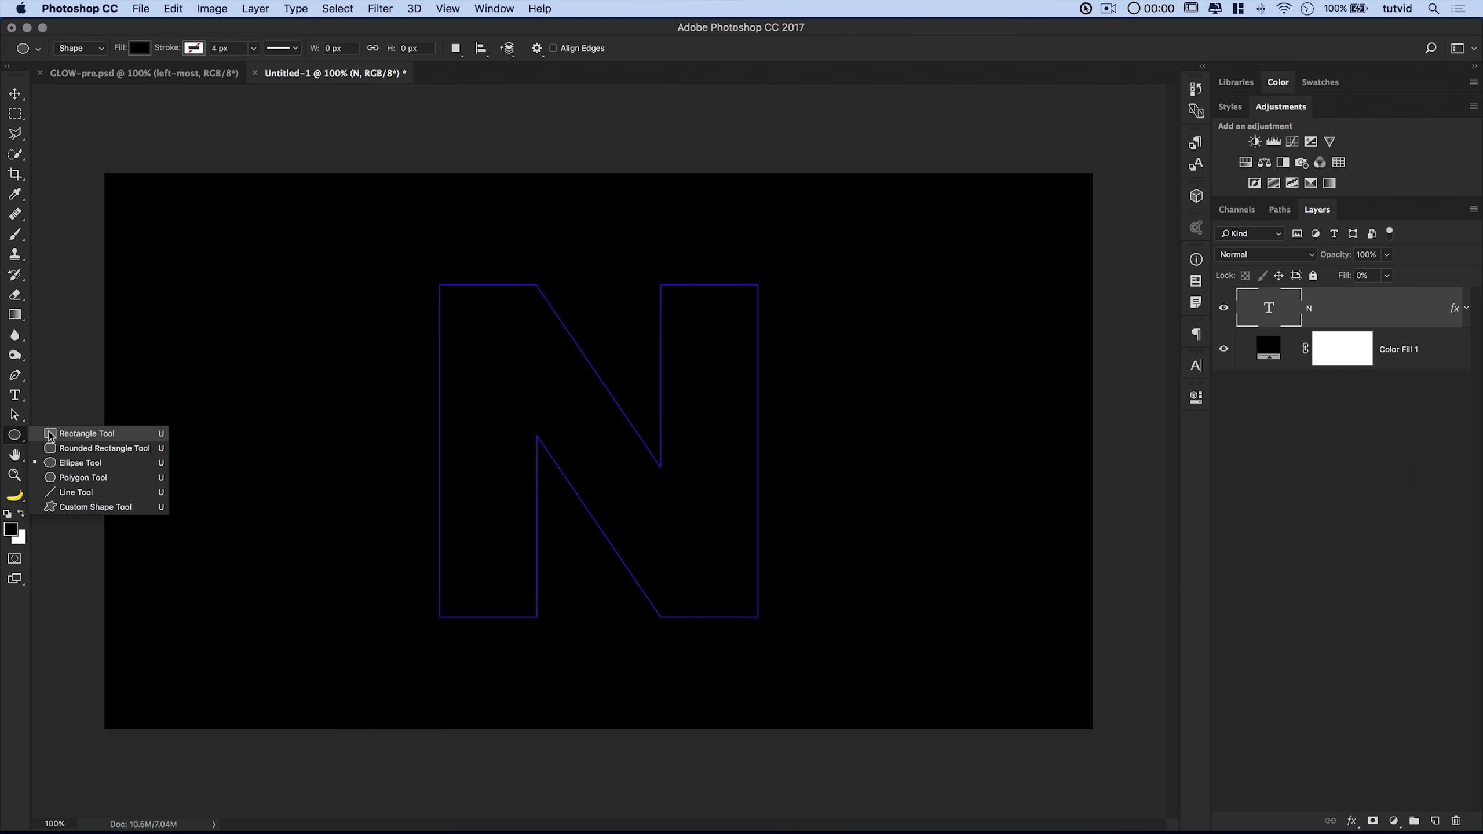
pyautogui.click(83, 463)
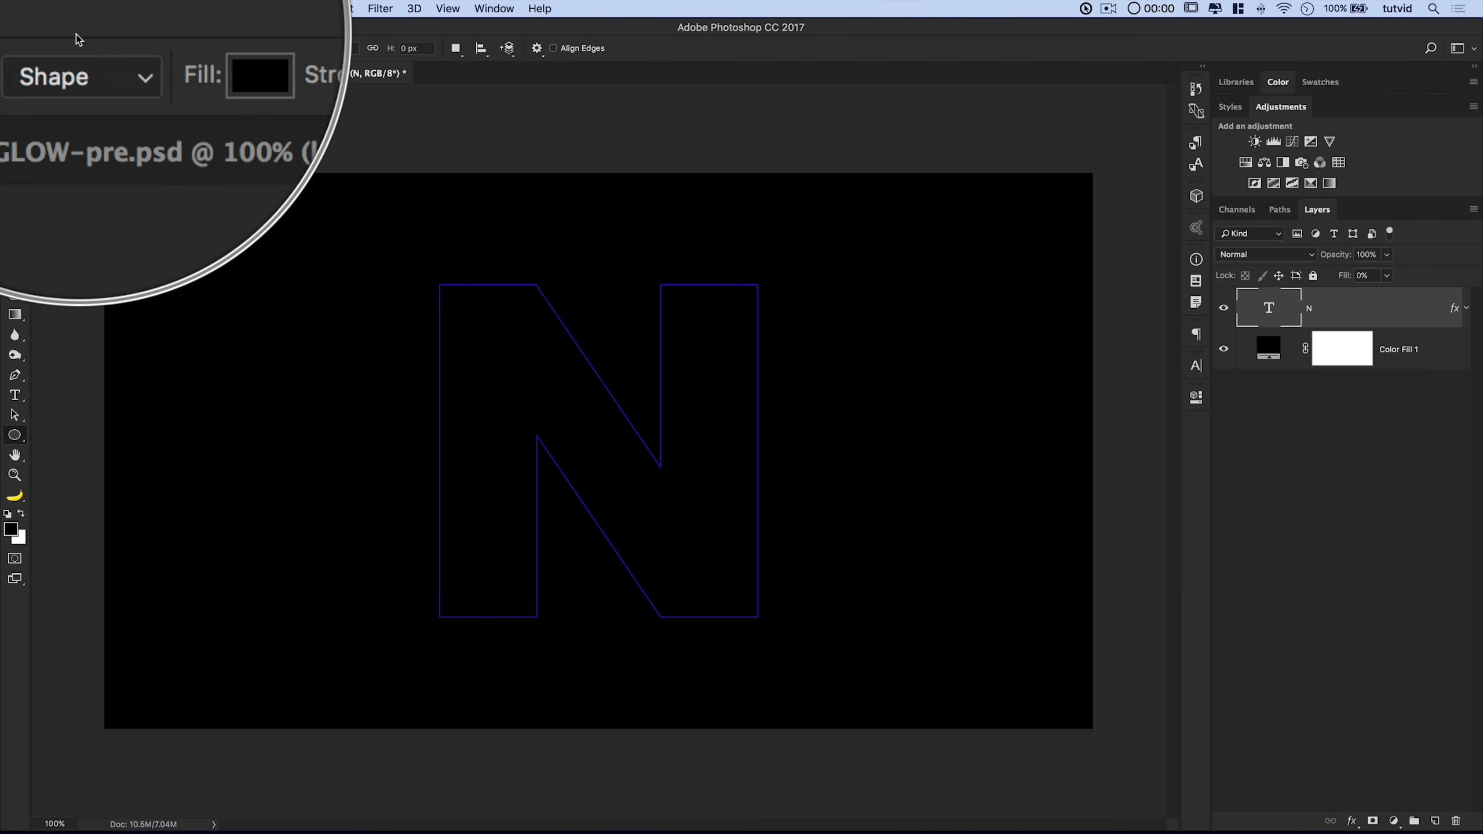
pyautogui.click(87, 47)
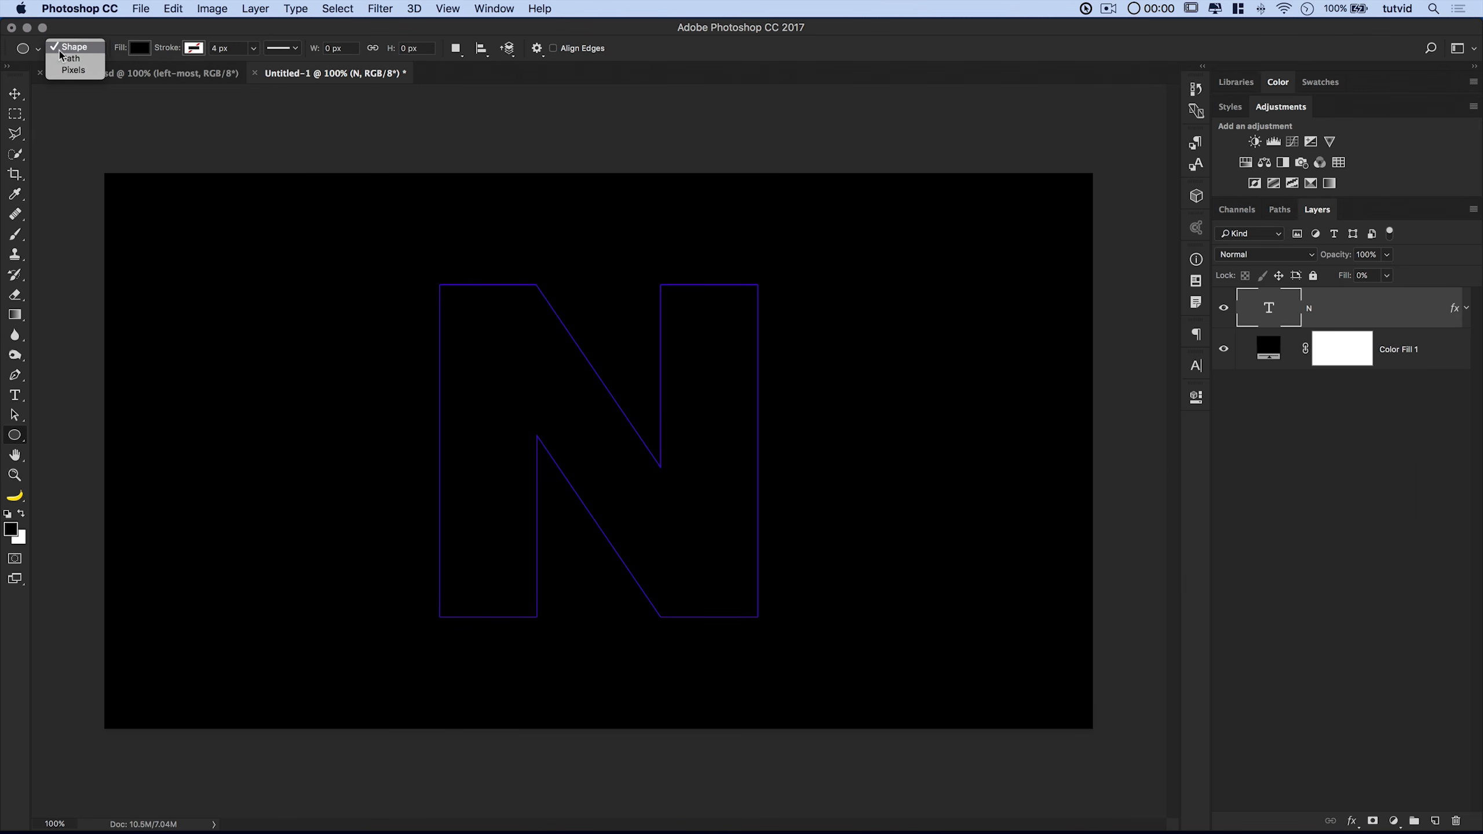
pyautogui.click(84, 48)
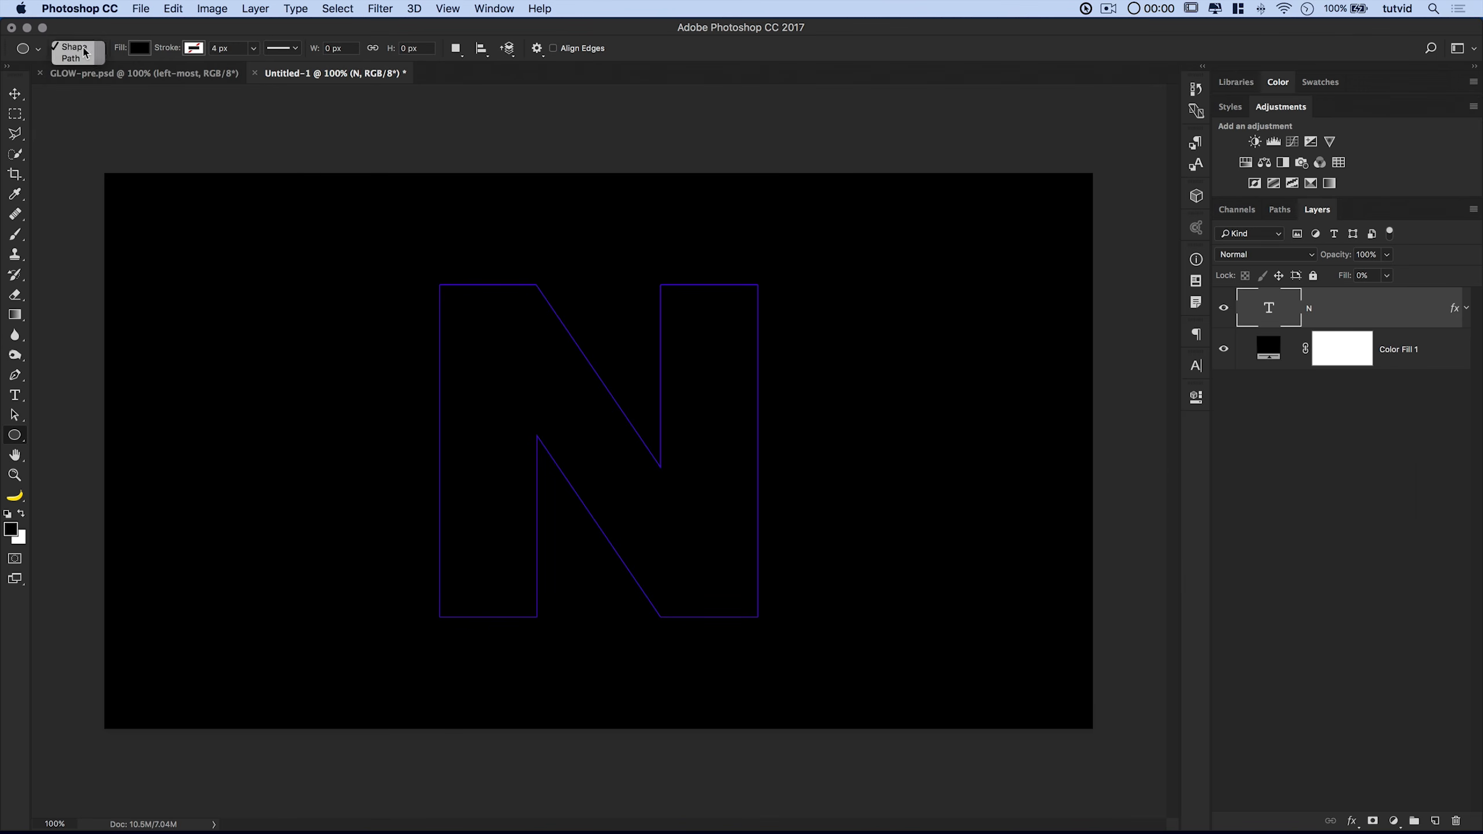
pyautogui.click(139, 49)
pyautogui.click(74, 130)
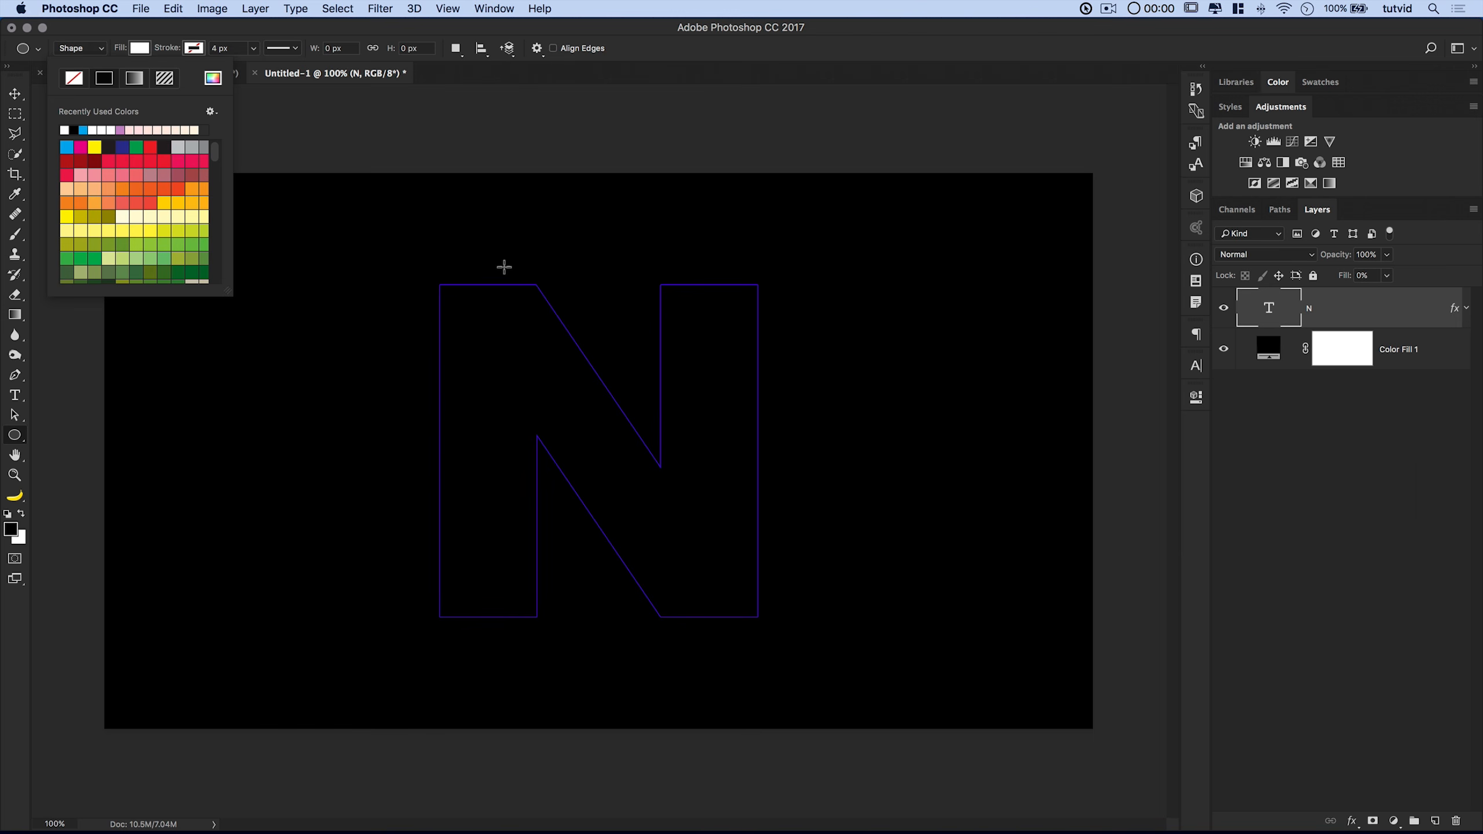
# Create a 30 x 30 px ellipse and place it inside the N's lower-left corner, at about X 912 px, Y 1106 px.
pyautogui.click(268, 454)
pyautogui.click(268, 454)
pyautogui.moveTo(660, 335); pyautogui.dragTo(491, 343)
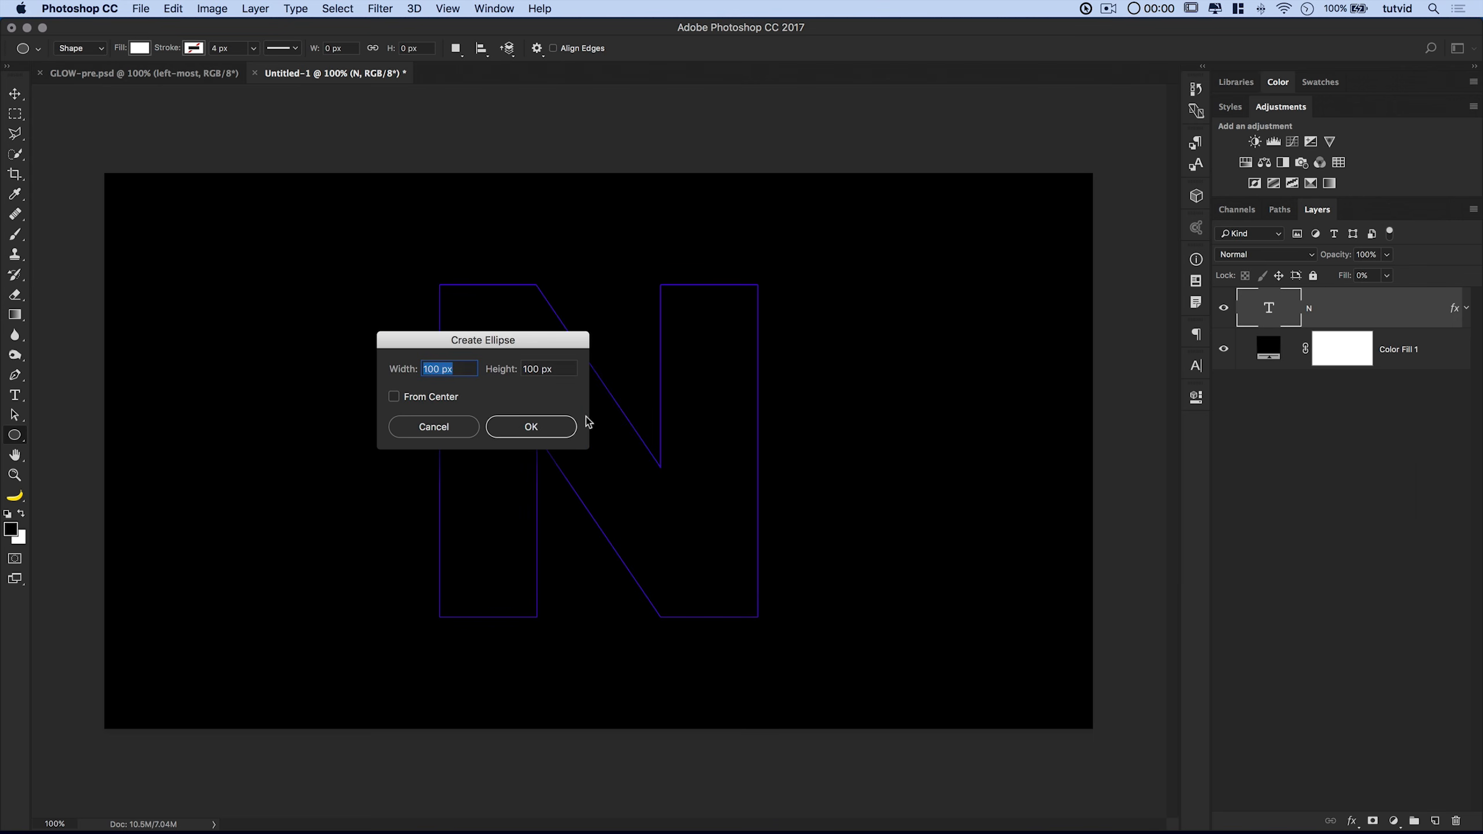
pyautogui.write('30')
pyautogui.press('Tab')
pyautogui.write('30')
pyautogui.press('Tab')
pyautogui.click(531, 427)
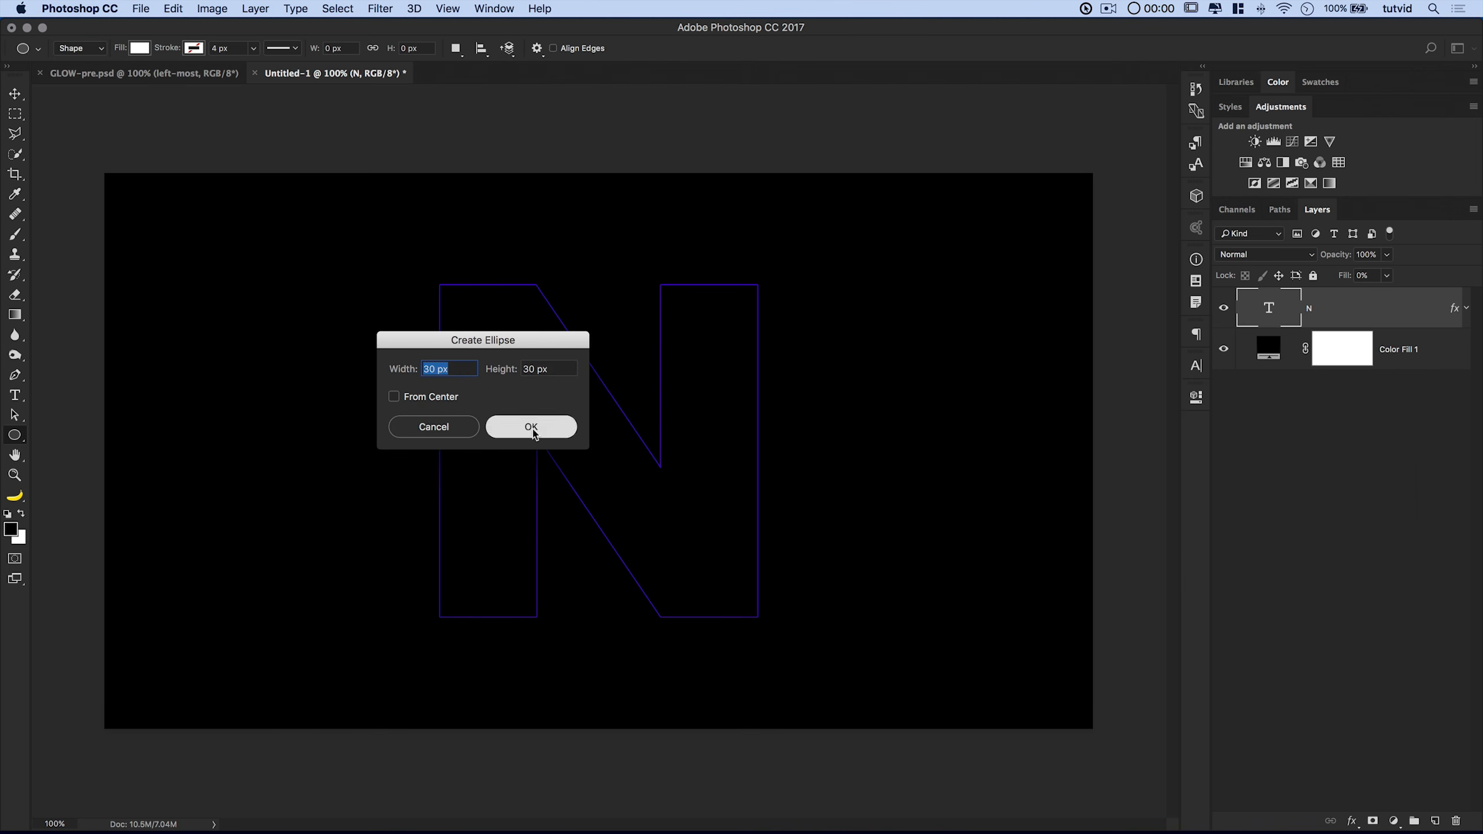
pyautogui.click(14, 93)
pyautogui.moveTo(280, 467); pyautogui.dragTo(462, 606)
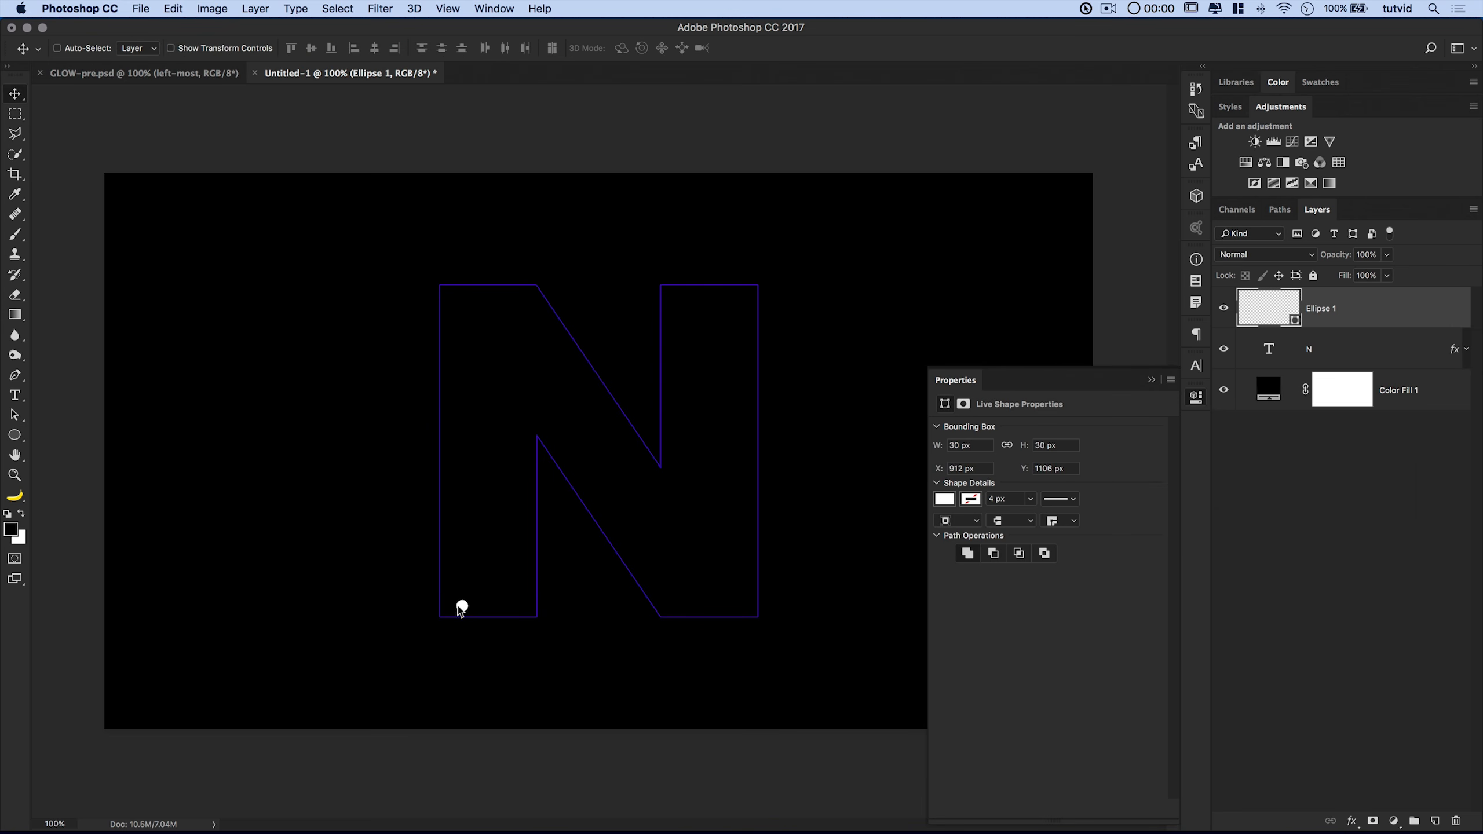
# Scatter copies of the 30 px white circle across both stems and the diagonal of the N outline, hiding the shape properties first.
pyautogui.click(1195, 398)
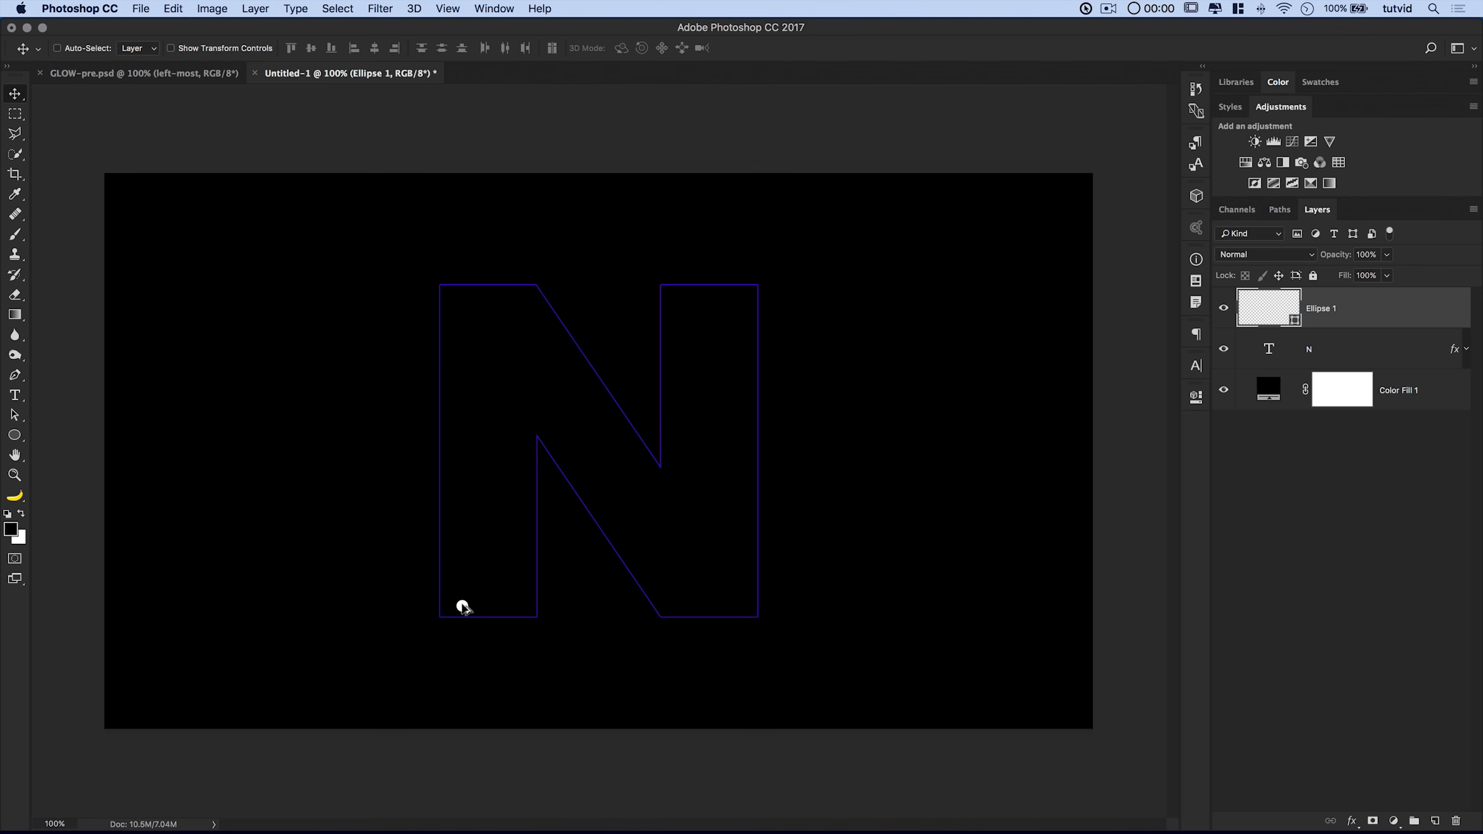
pyautogui.moveTo(463, 605)
pyautogui.mouseDown()
pyautogui.moveTo(439, 556)
pyautogui.moveTo(457, 307)
pyautogui.moveTo(562, 337)
pyautogui.mouseUp()
pyautogui.moveTo(561, 340); pyautogui.dragTo(498, 451)
pyautogui.moveTo(497, 451); pyautogui.dragTo(496, 341)
pyautogui.moveTo(496, 341)
pyautogui.mouseDown()
pyautogui.moveTo(632, 423)
pyautogui.moveTo(623, 489)
pyautogui.moveTo(565, 409)
pyautogui.moveTo(695, 599)
pyautogui.mouseUp()
pyautogui.moveTo(695, 608); pyautogui.dragTo(741, 568)
pyautogui.moveTo(741, 577); pyautogui.dragTo(698, 501)
pyautogui.moveTo(698, 510); pyautogui.dragTo(678, 410)
pyautogui.moveTo(677, 418)
pyautogui.mouseDown()
pyautogui.moveTo(679, 266)
pyautogui.moveTo(738, 275)
pyautogui.moveTo(671, 365)
pyautogui.mouseUp()
pyautogui.moveTo(671, 365); pyautogui.dragTo(740, 472)
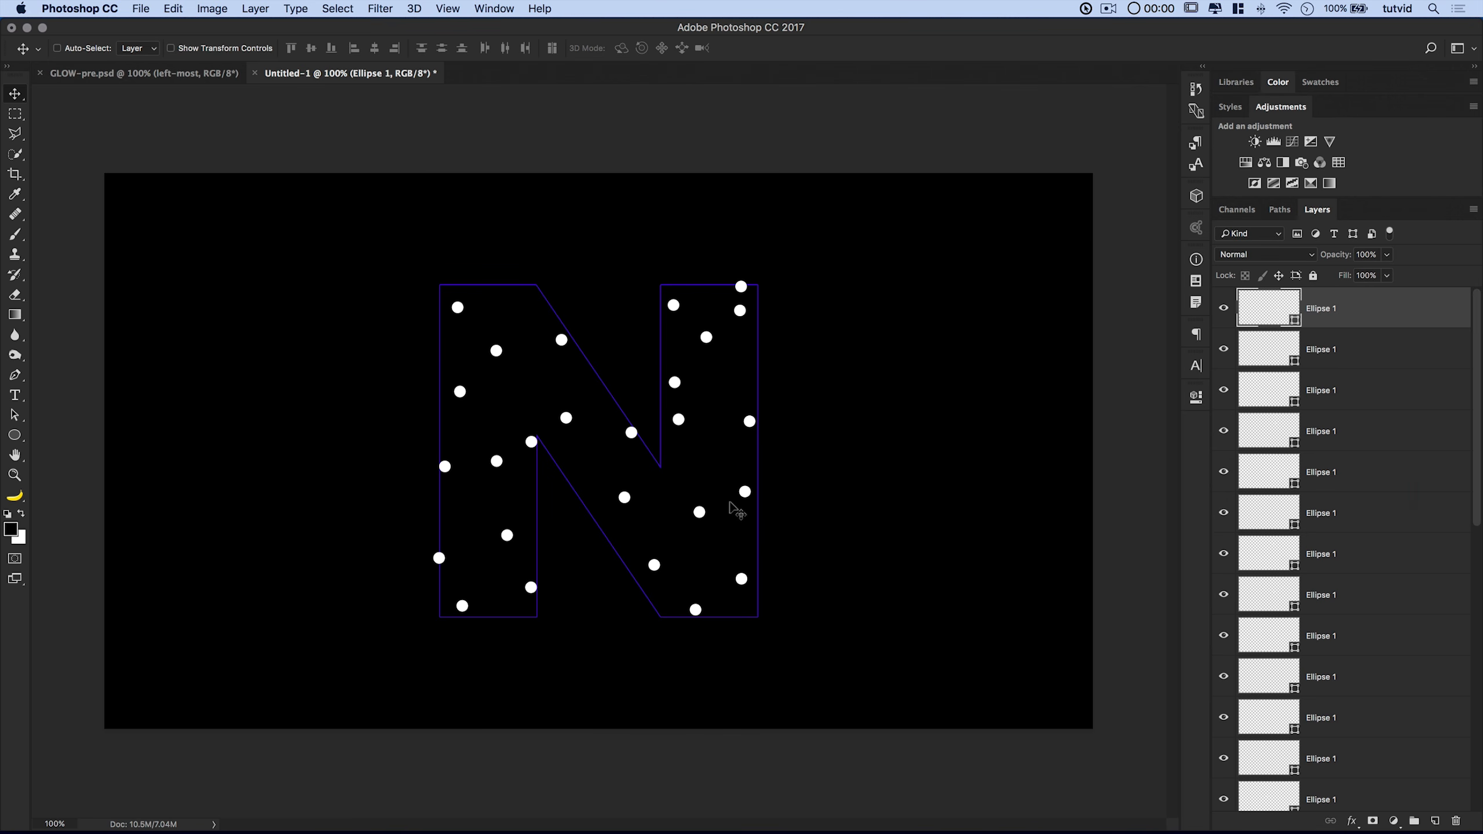
pyautogui.scroll(-10, 1361, 407)
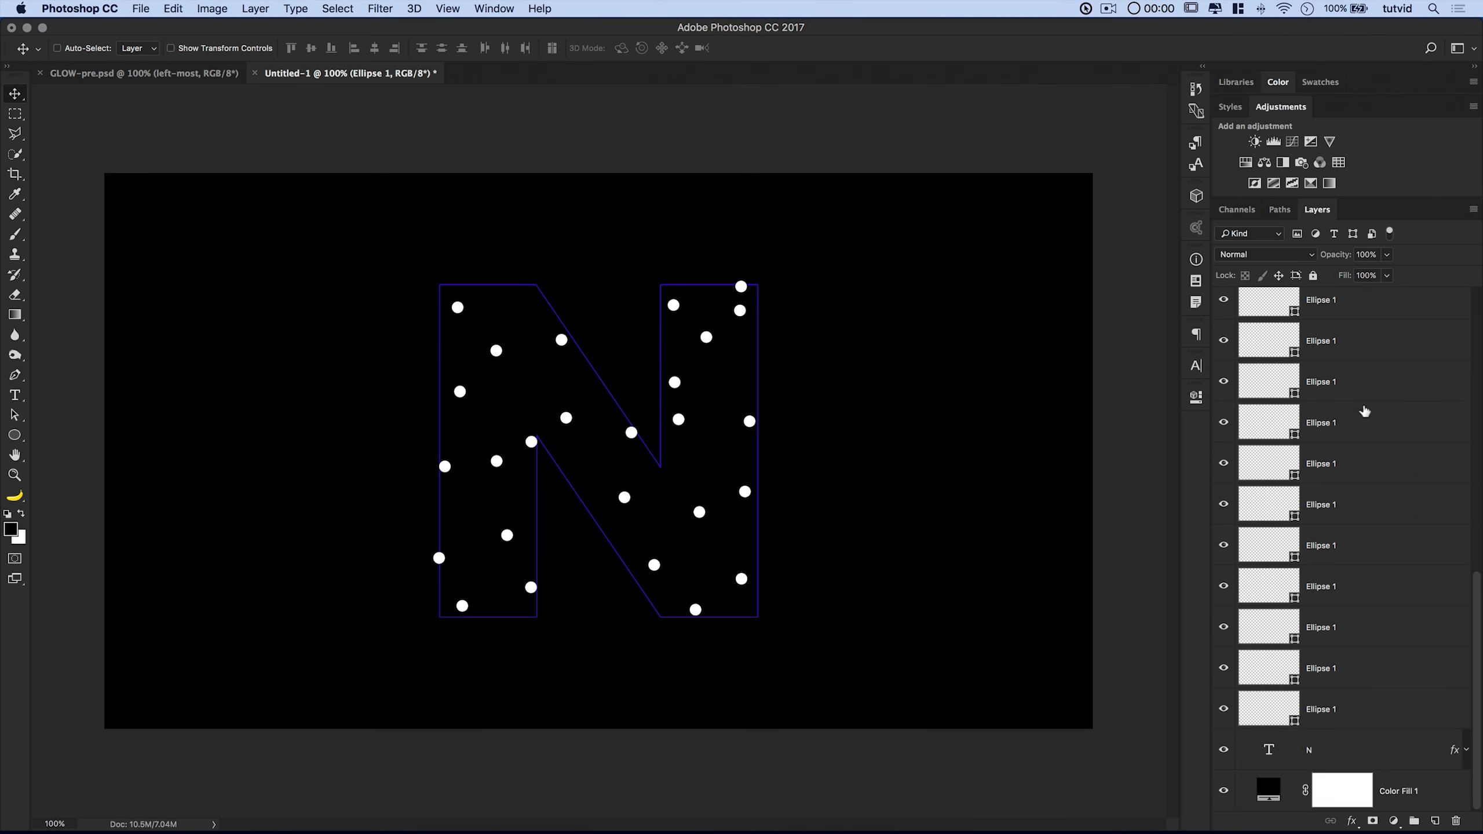
pyautogui.scroll(1, 1364, 411)
pyautogui.scroll(10, 1364, 416)
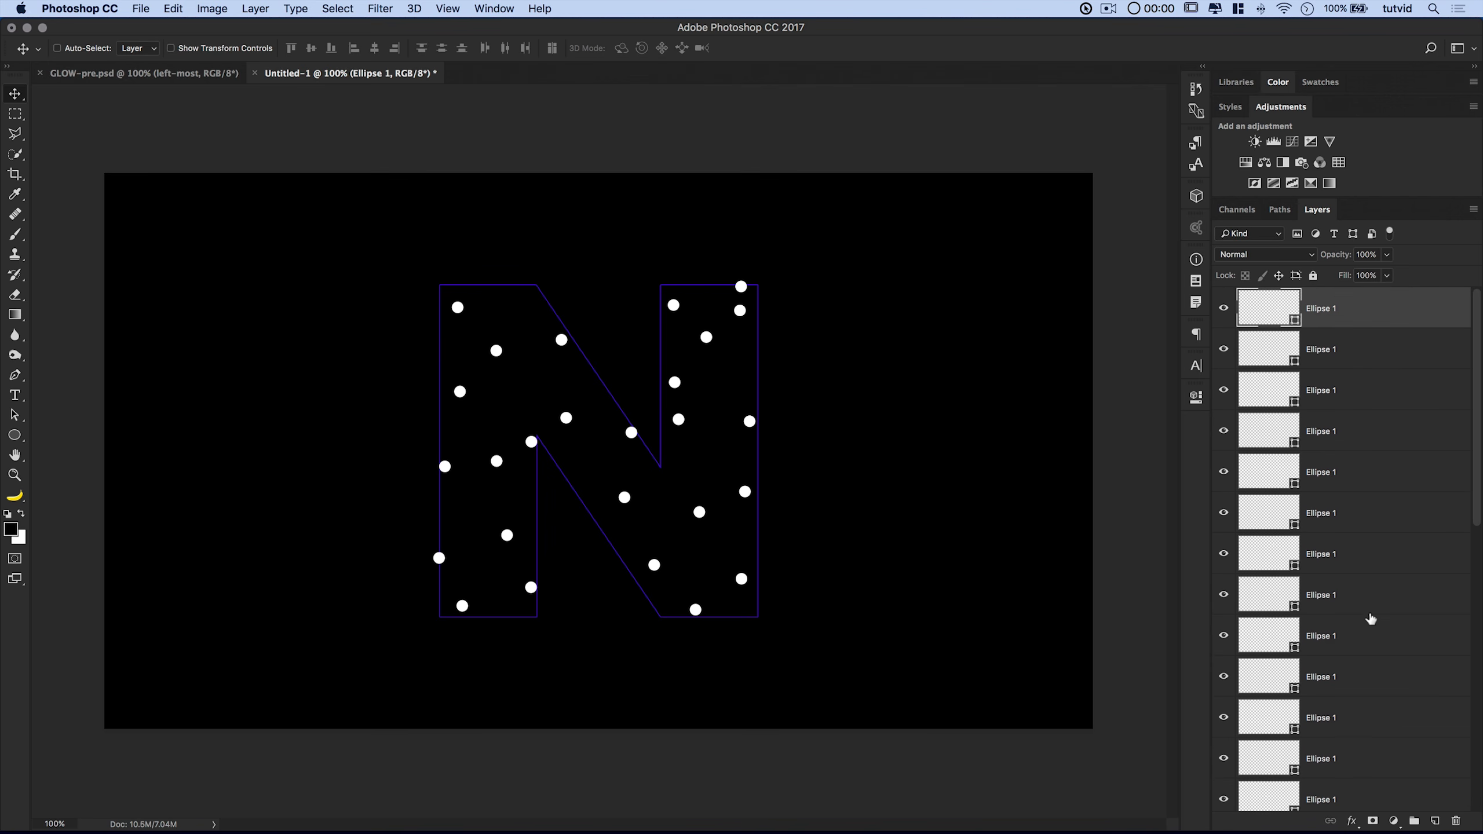
pyautogui.scroll(-10, 1371, 618)
pyautogui.scroll(10, 1356, 707)
# Create a white 20 x 20 px ellipse on the empty black area beside the N.
pyautogui.click(16, 437)
pyautogui.click(315, 433)
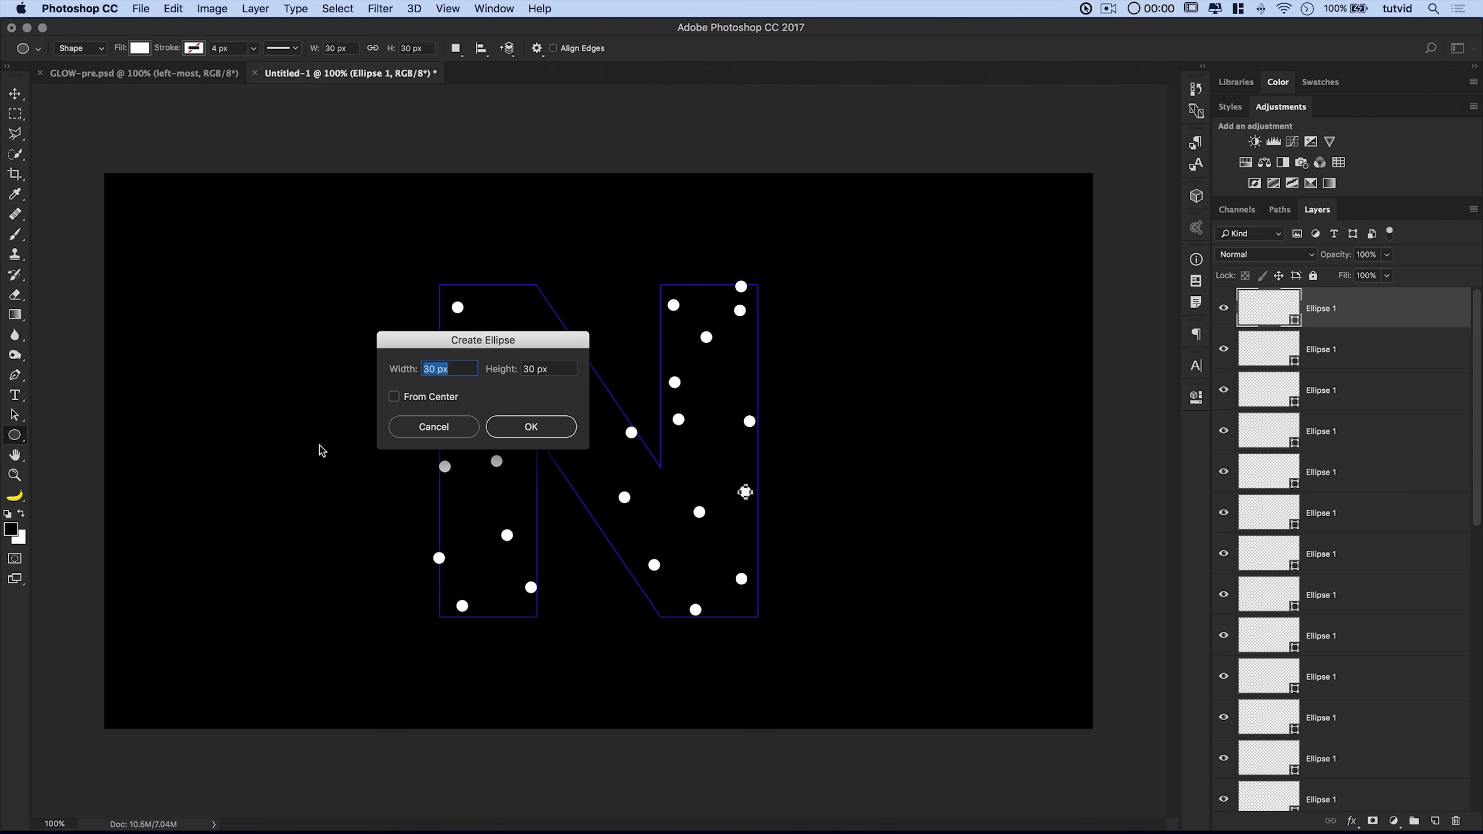
pyautogui.write('20')
pyautogui.press('Tab')
pyautogui.write('2')
pyautogui.click(540, 427)
# Move the 20 px circle into the N and scatter copies of it in the gaps between the larger circles.
pyautogui.press('v')
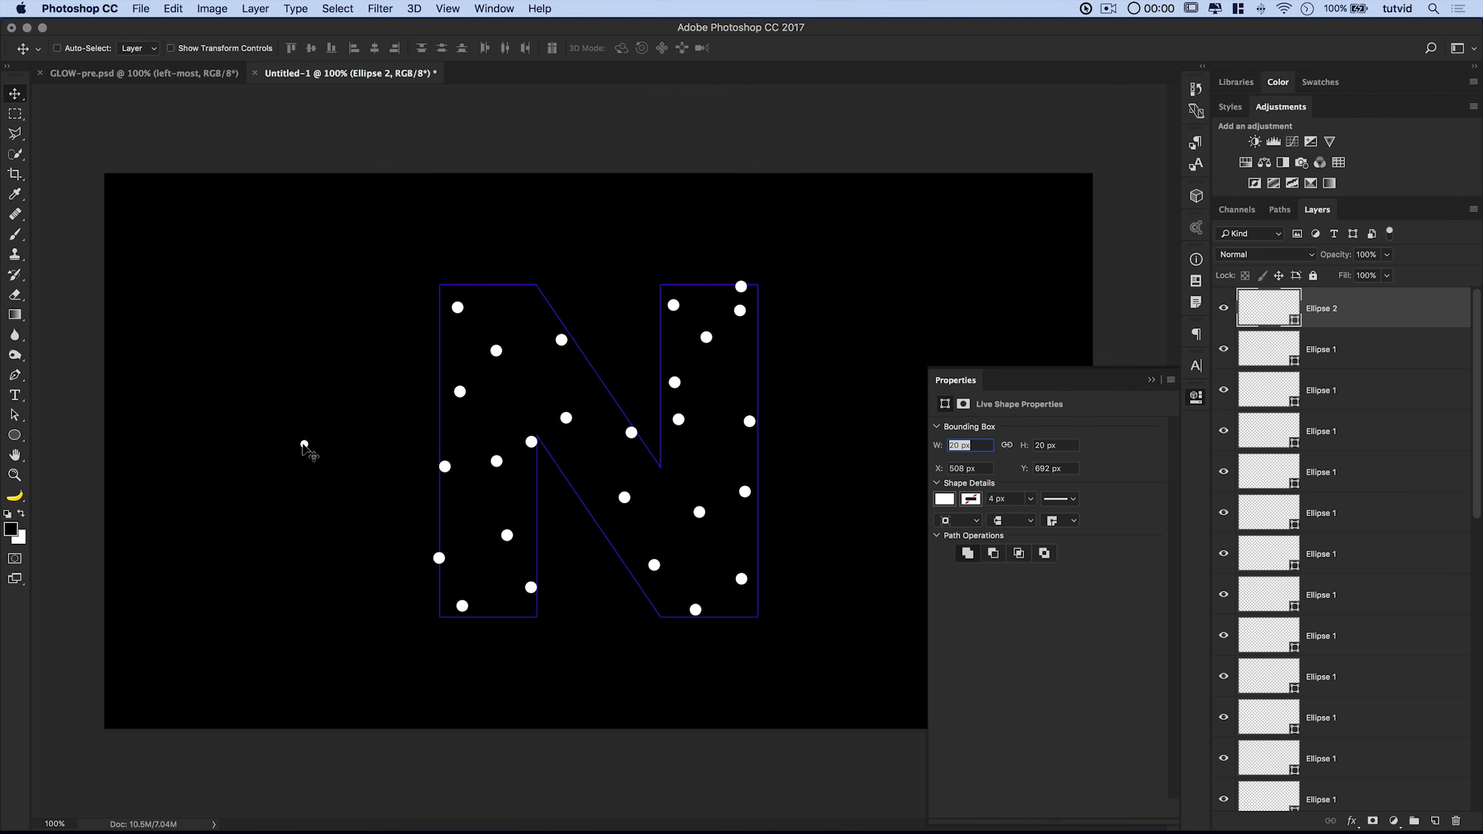
pyautogui.moveTo(431, 373); pyautogui.dragTo(544, 361)
pyautogui.moveTo(543, 361); pyautogui.dragTo(509, 604)
pyautogui.moveTo(508, 604); pyautogui.dragTo(698, 297)
pyautogui.moveTo(698, 297); pyautogui.dragTo(724, 457)
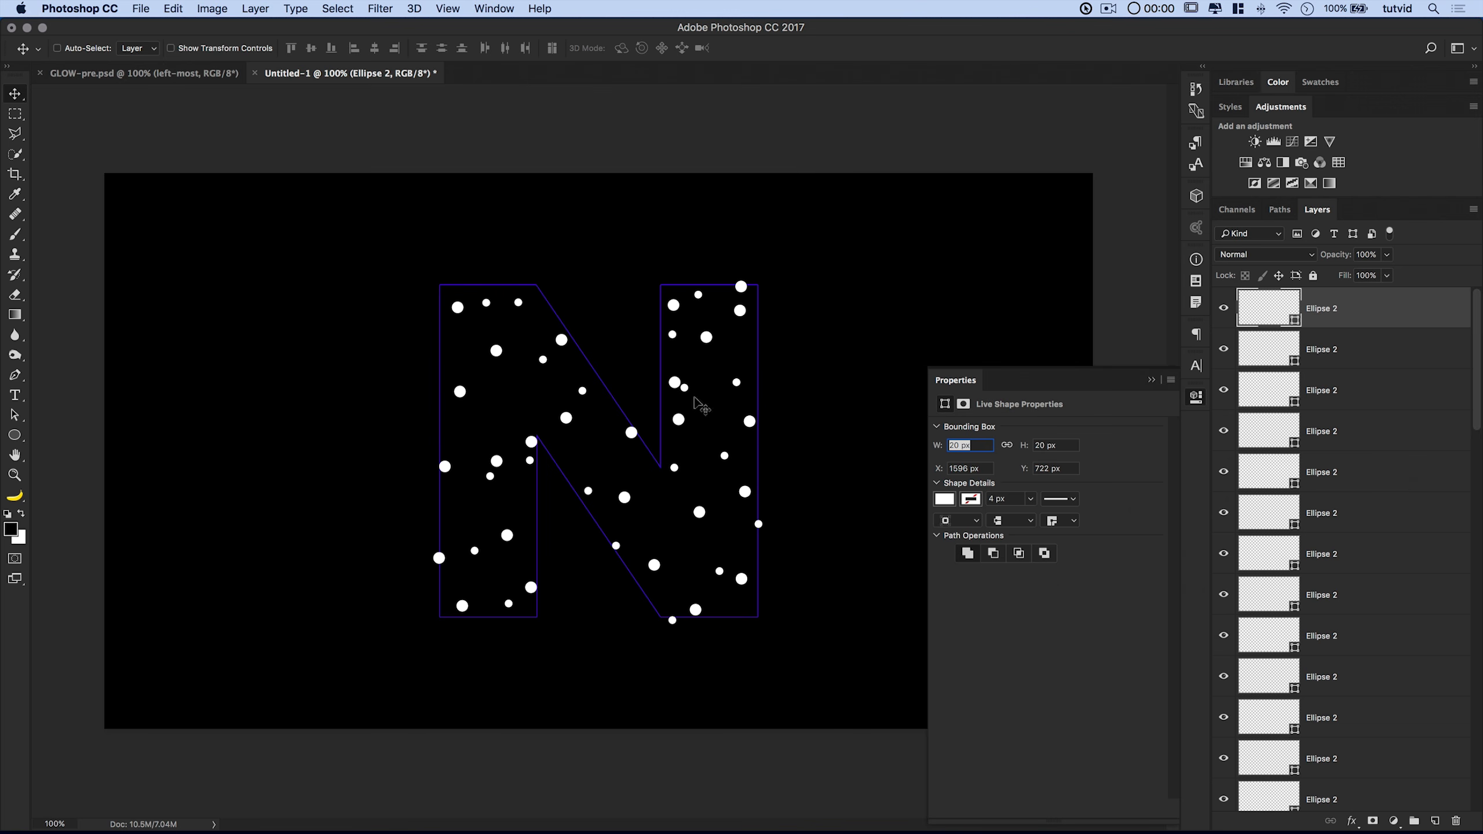
# Create a white 15 x 15 px ellipse on the empty black area beside the N.
pyautogui.click(14, 432)
pyautogui.click(246, 465)
pyautogui.write('15')
pyautogui.press('Tab')
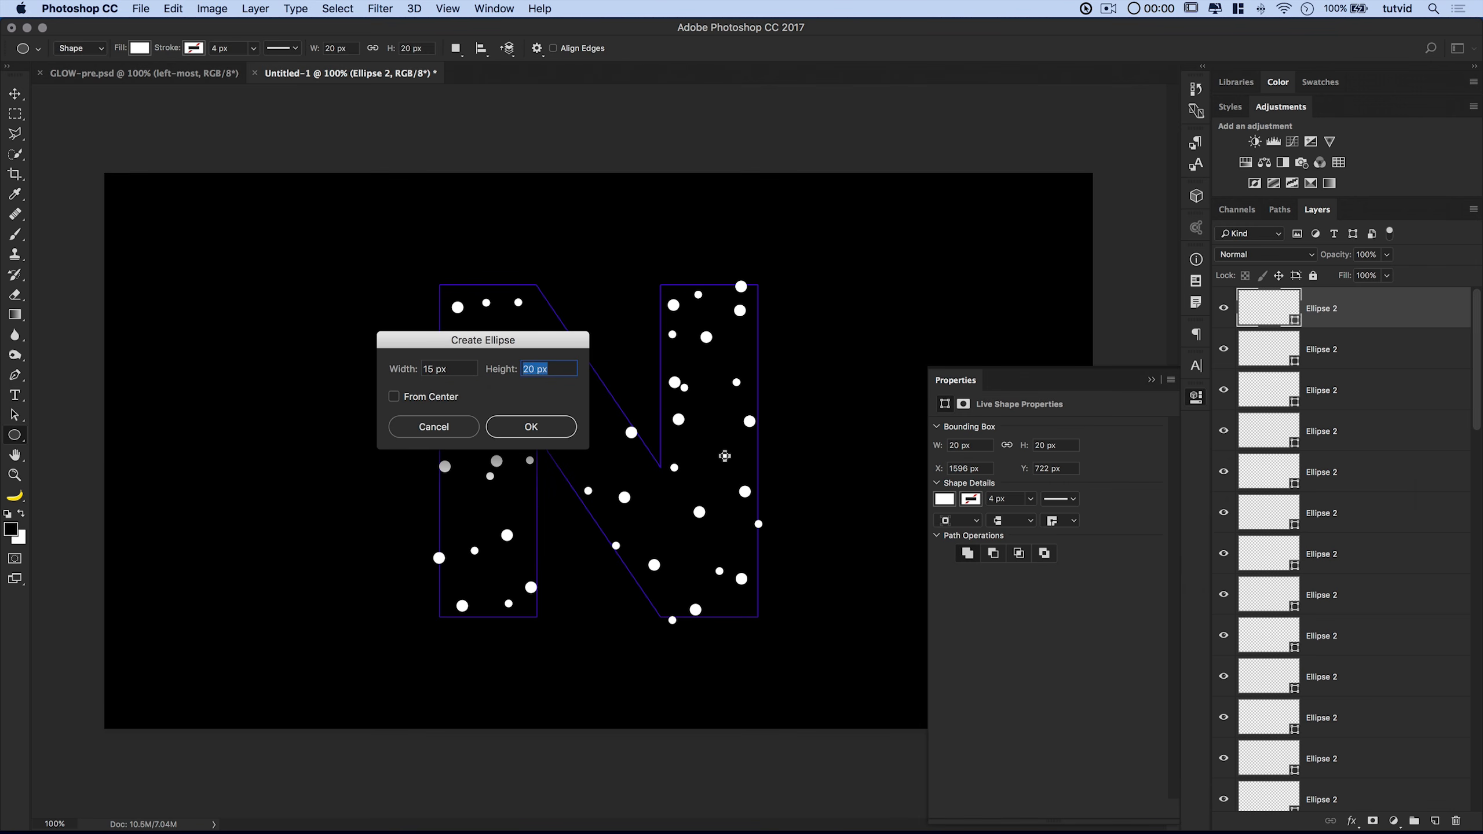
pyautogui.click(540, 428)
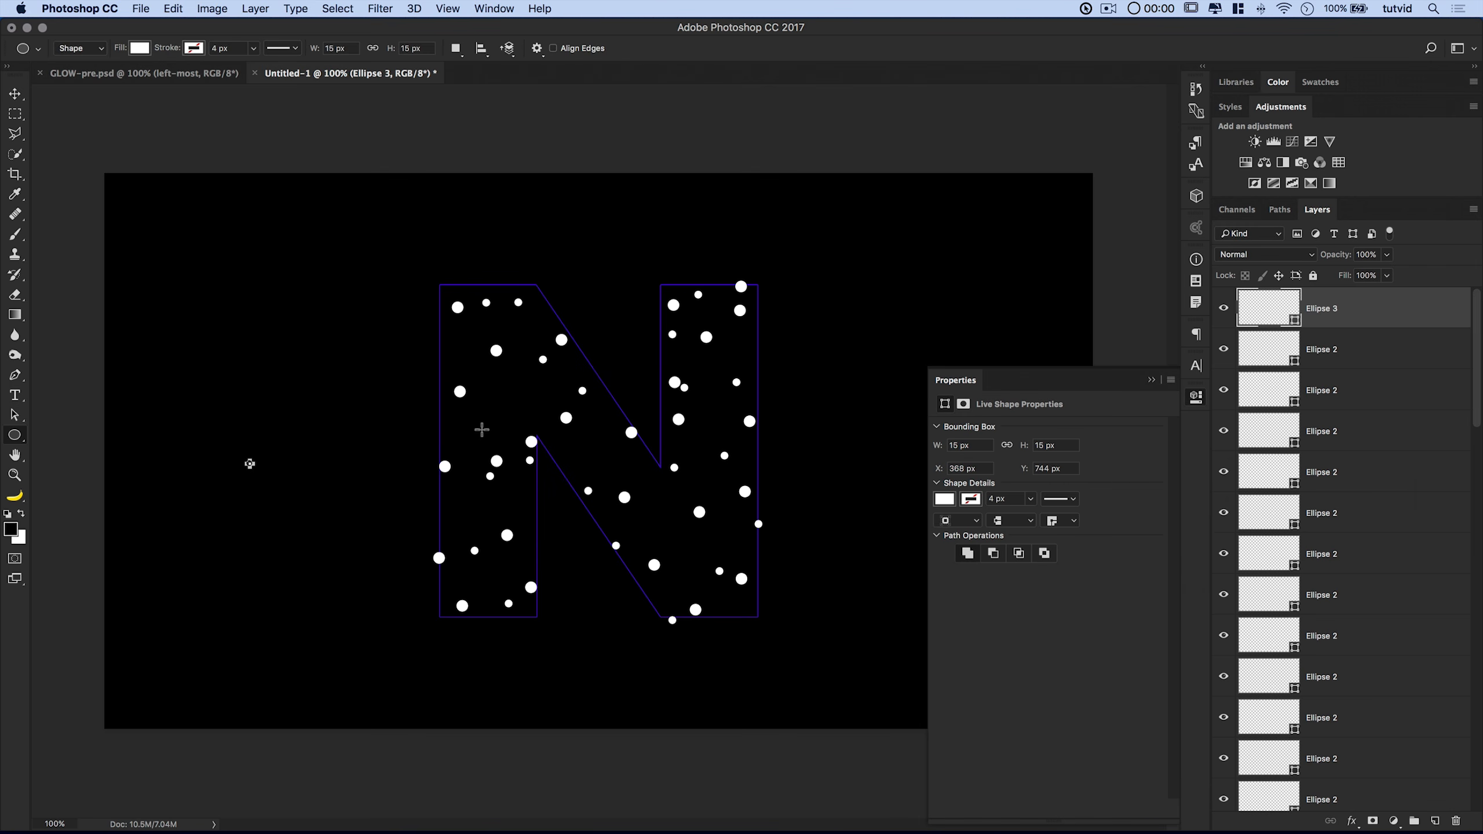
# Move the 15 px circle into the N and scatter copies of it throughout the letter, including near its lower corners.
pyautogui.click(15, 94)
pyautogui.moveTo(252, 465); pyautogui.dragTo(738, 537)
pyautogui.moveTo(686, 605); pyautogui.dragTo(744, 618)
pyautogui.moveTo(744, 619); pyautogui.dragTo(442, 600)
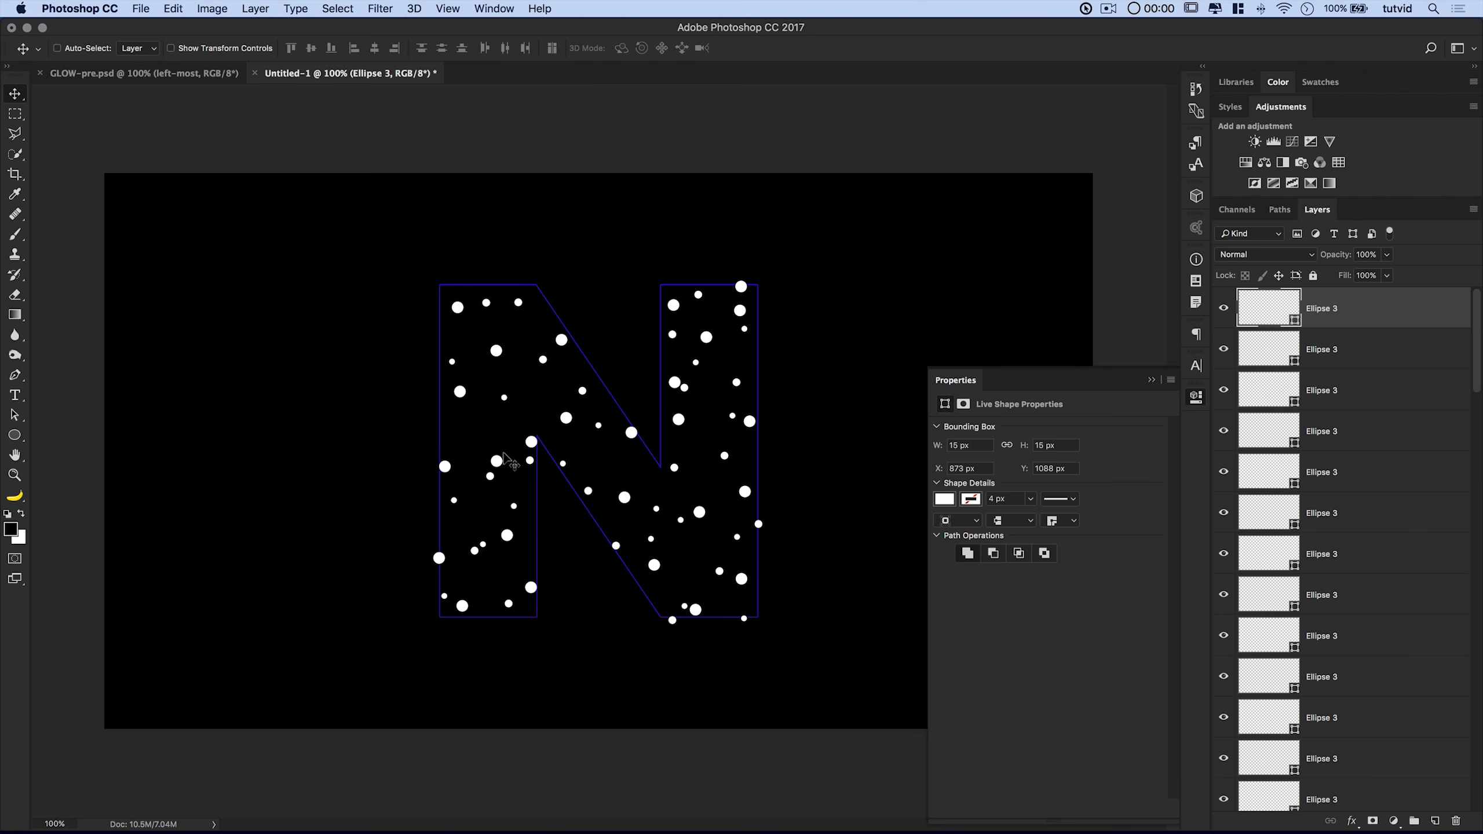
# Hide the N guide layer briefly to check how the circles read as a letter, and show it again.
pyautogui.scroll(-10, 1350, 524)
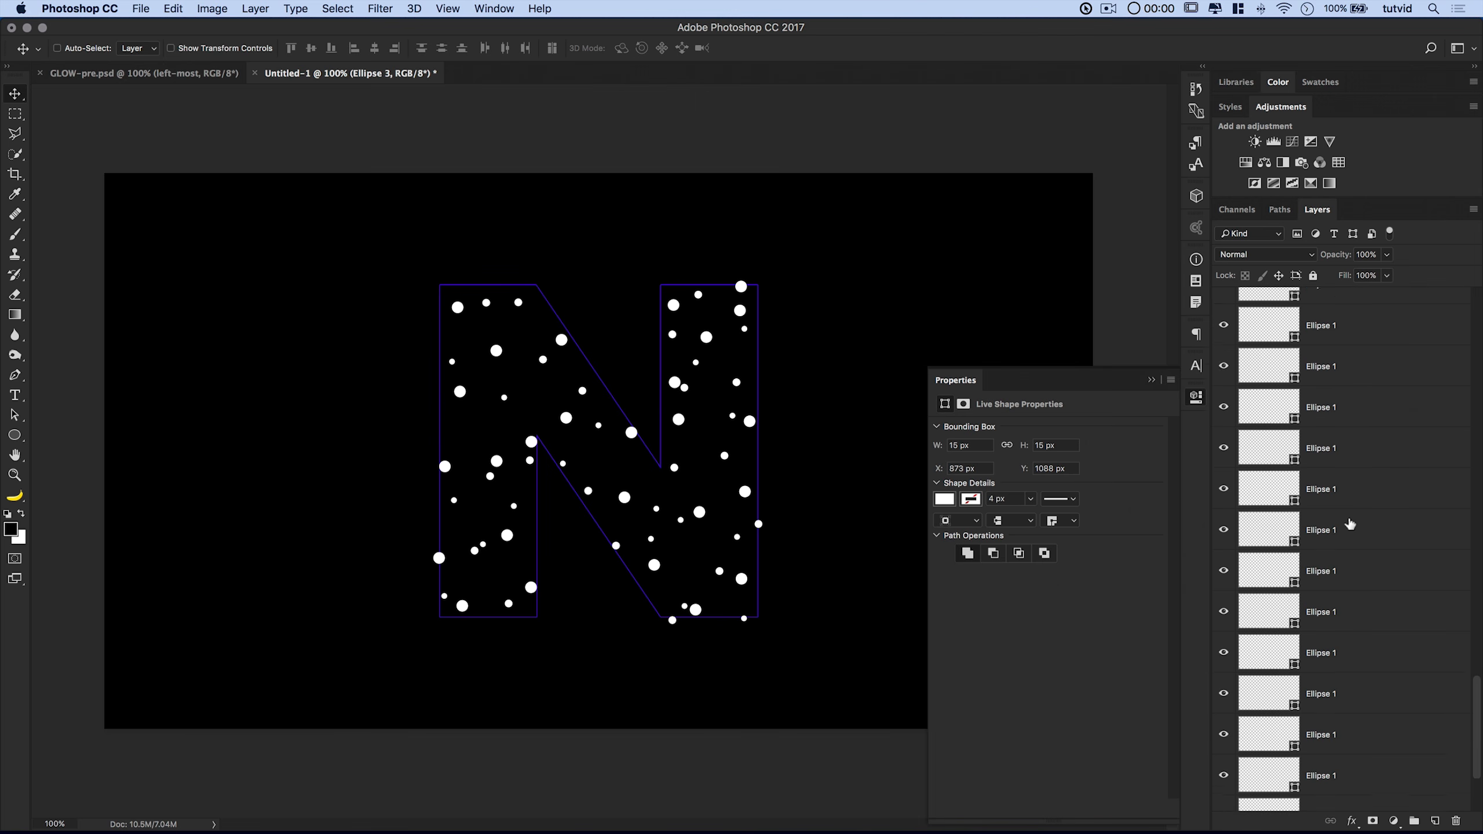
pyautogui.click(1223, 751)
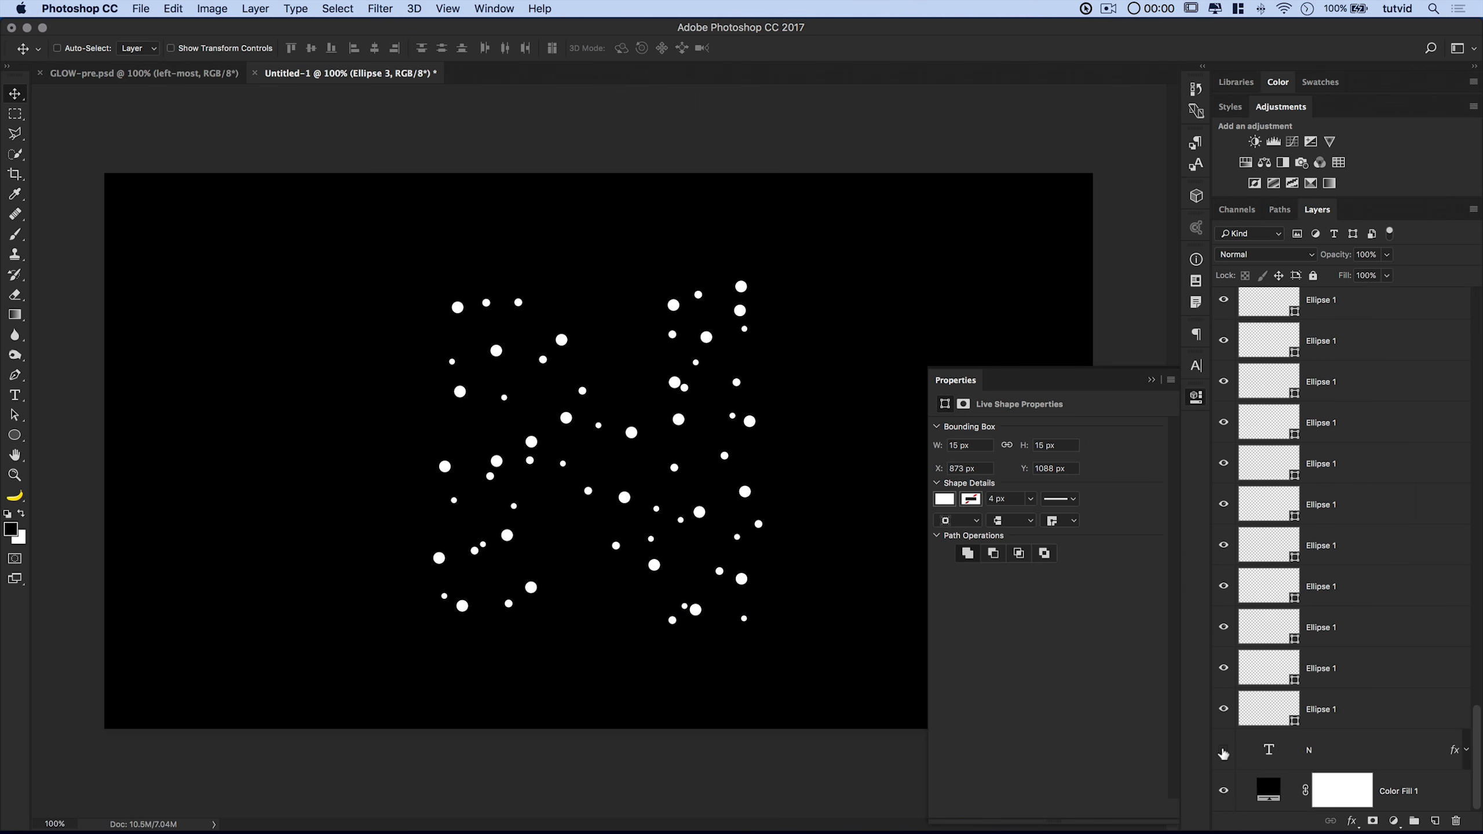
pyautogui.click(1223, 752)
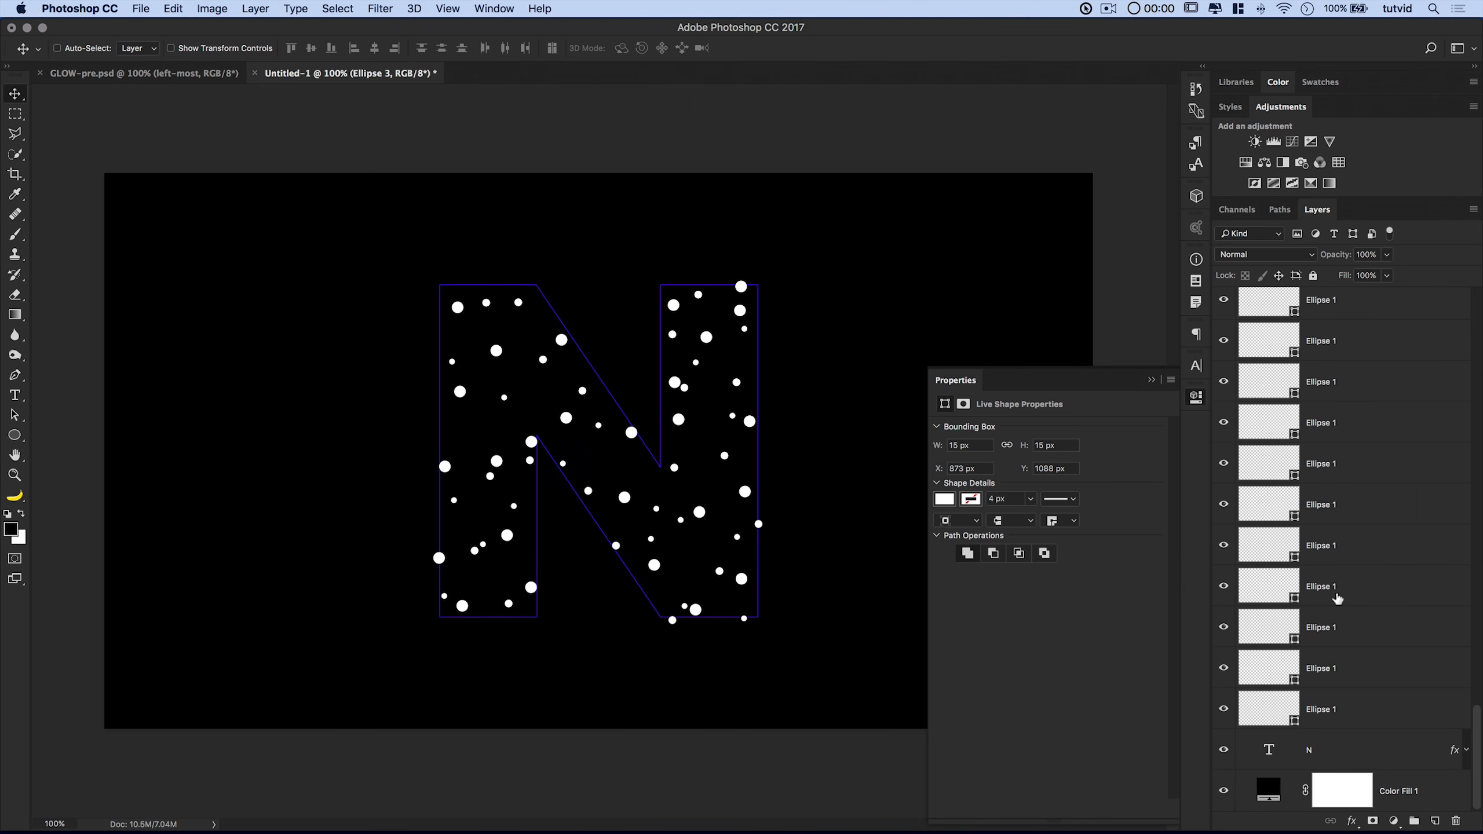
pyautogui.scroll(10, 1340, 596)
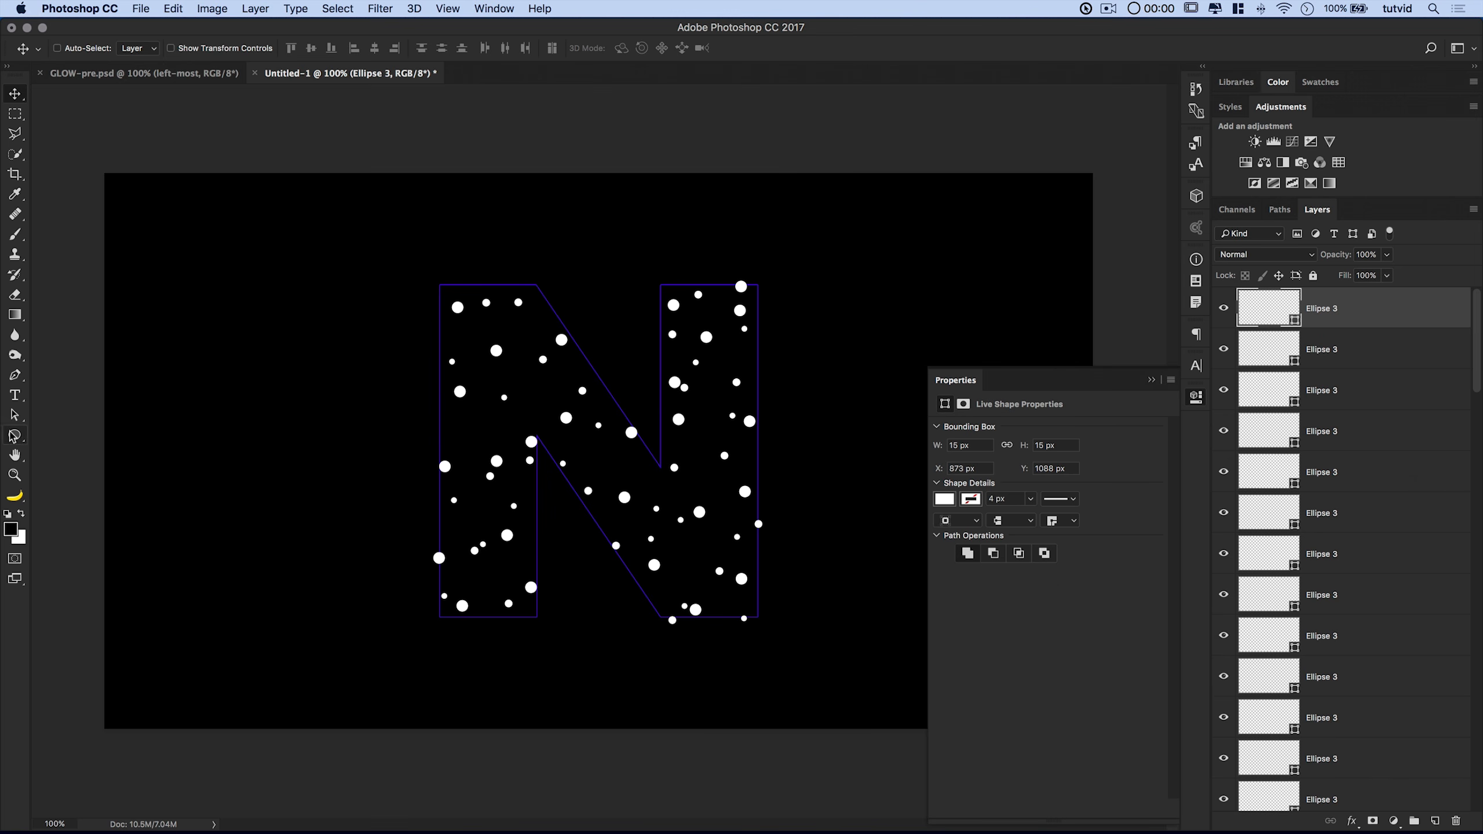
# Create a white 8 x 8 px ellipse on the empty black area beside the N.
pyautogui.click(14, 435)
pyautogui.click(240, 467)
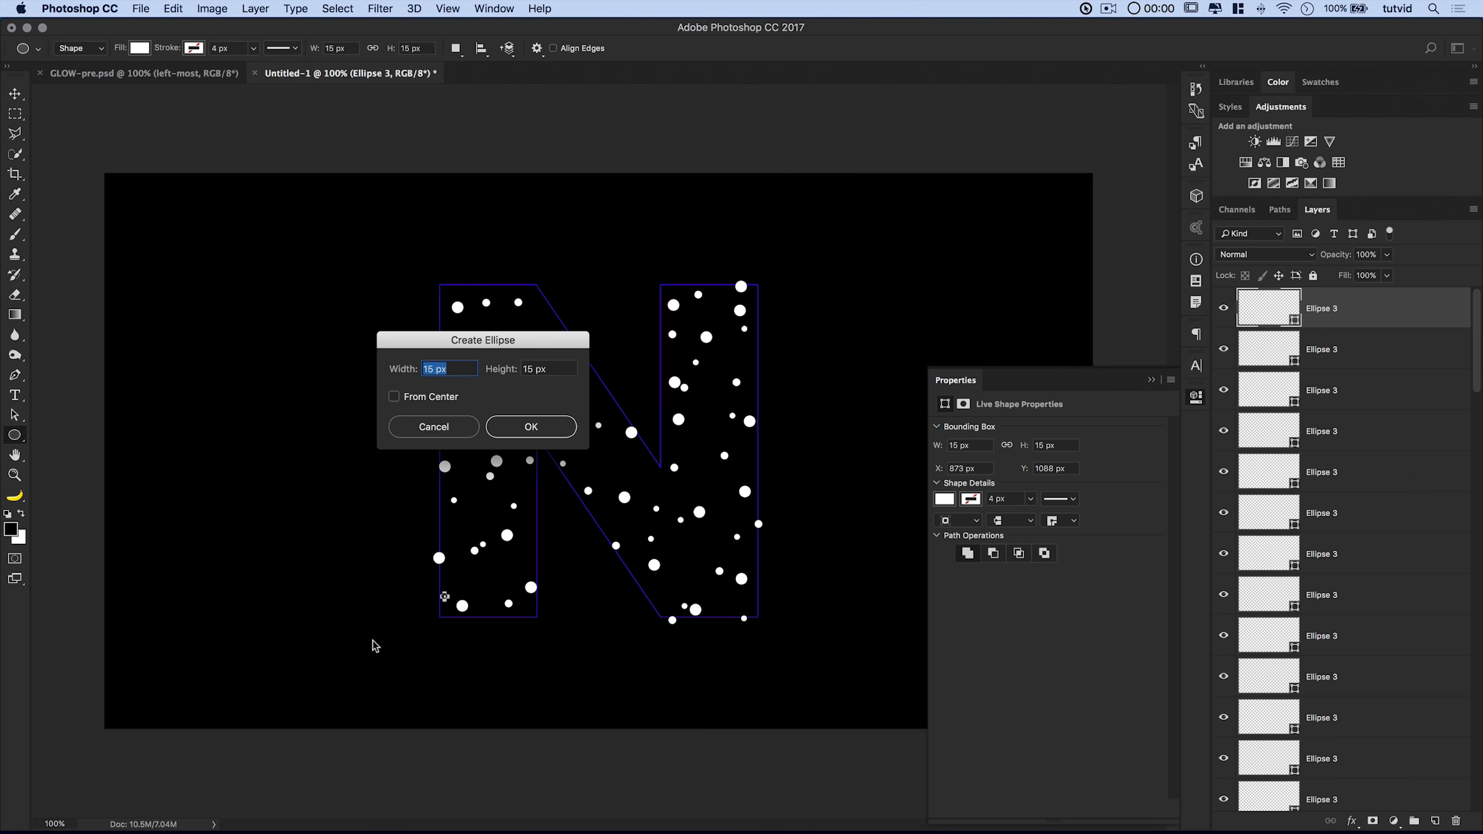
pyautogui.write('8')
pyautogui.press('Tab')
pyautogui.write('8')
pyautogui.press('Tab')
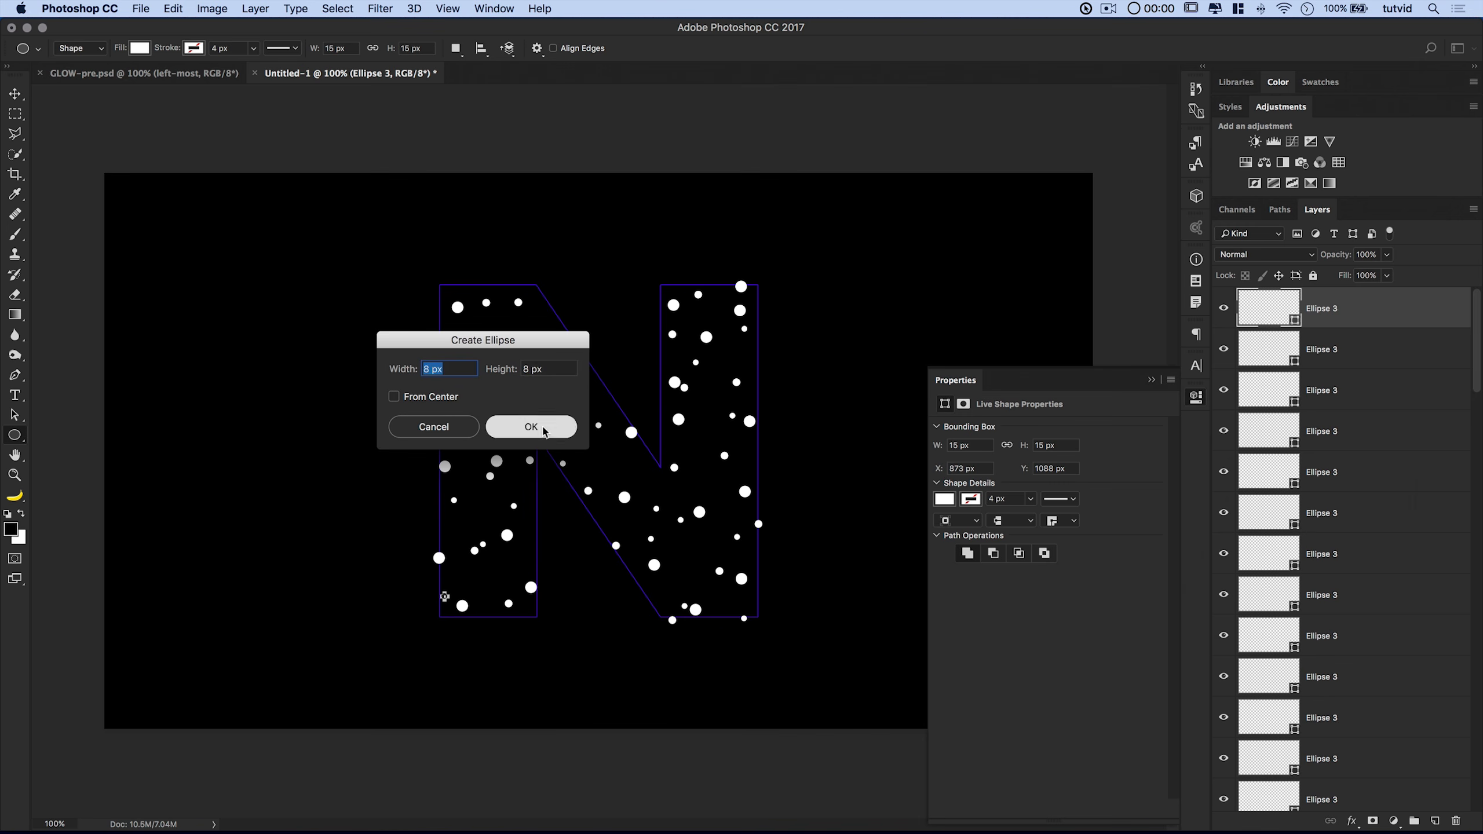
pyautogui.click(542, 429)
# Move the 8 px circle into the N and scatter copies of it through the stems and the diagonal.
pyautogui.press('v')
pyautogui.moveTo(236, 466); pyautogui.dragTo(519, 338)
pyautogui.keyDown('alt'); pyautogui.moveTo(520, 338); pyautogui.dragTo(468, 428); pyautogui.keyUp('alt')
pyautogui.keyDown('alt'); pyautogui.moveTo(470, 484); pyautogui.dragTo(489, 627); pyautogui.keyUp('alt')
pyautogui.keyDown('alt'); pyautogui.moveTo(508, 567); pyautogui.dragTo(528, 544); pyautogui.keyUp('alt')
pyautogui.keyDown('alt'); pyautogui.moveTo(525, 487); pyautogui.dragTo(561, 374); pyautogui.keyUp('alt')
pyautogui.keyDown('alt'); pyautogui.moveTo(586, 395); pyautogui.dragTo(599, 514); pyautogui.keyUp('alt')
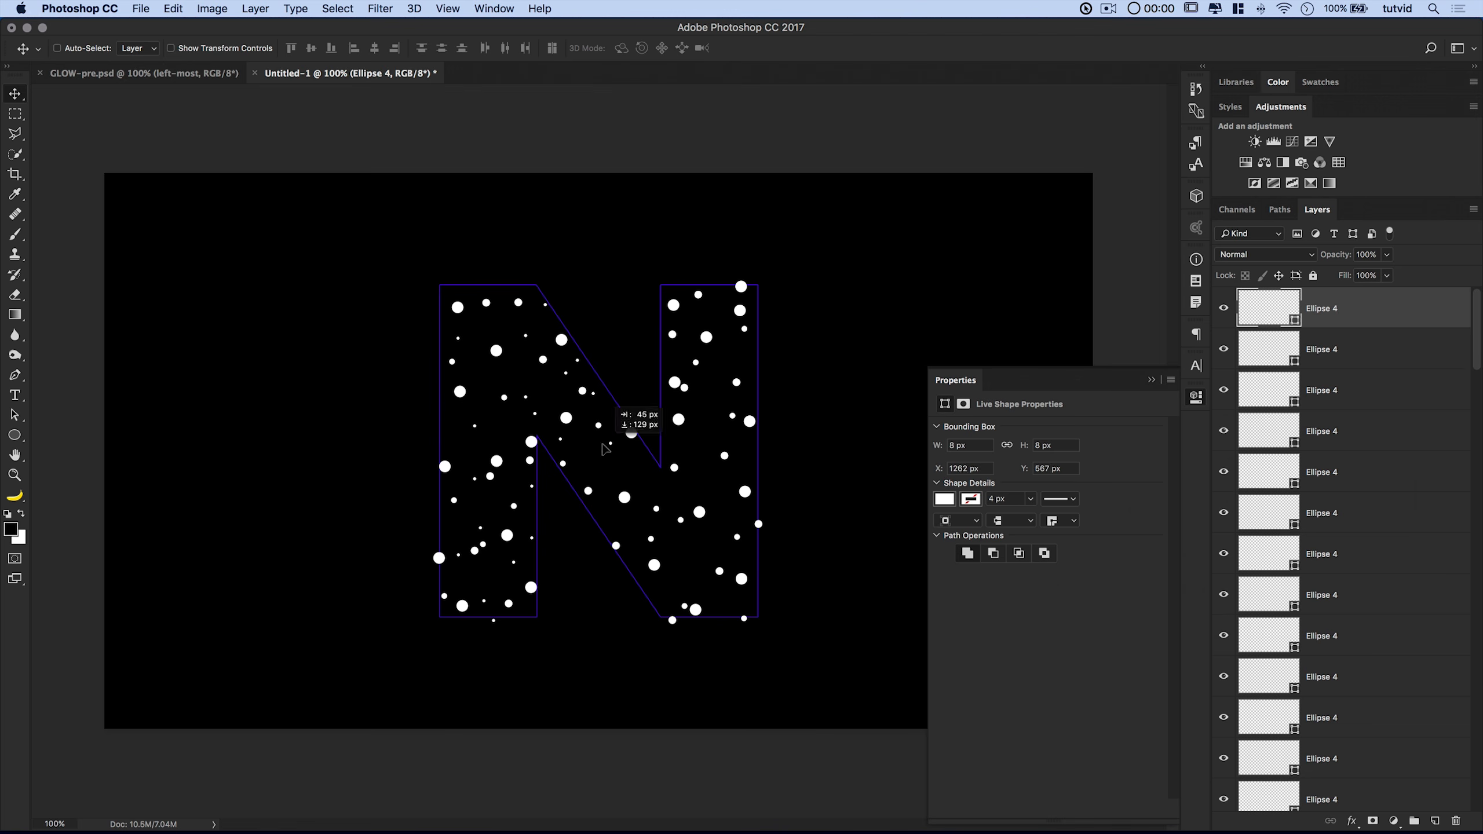
pyautogui.keyDown('alt'); pyautogui.moveTo(599, 514); pyautogui.dragTo(637, 535); pyautogui.keyUp('alt')
pyautogui.keyDown('alt'); pyautogui.moveTo(636, 534); pyautogui.dragTo(703, 548); pyautogui.keyUp('alt')
pyautogui.keyDown('alt'); pyautogui.moveTo(703, 548); pyautogui.dragTo(716, 299); pyautogui.keyUp('alt')
pyautogui.keyDown('alt'); pyautogui.moveTo(716, 299); pyautogui.dragTo(725, 489); pyautogui.keyUp('alt')
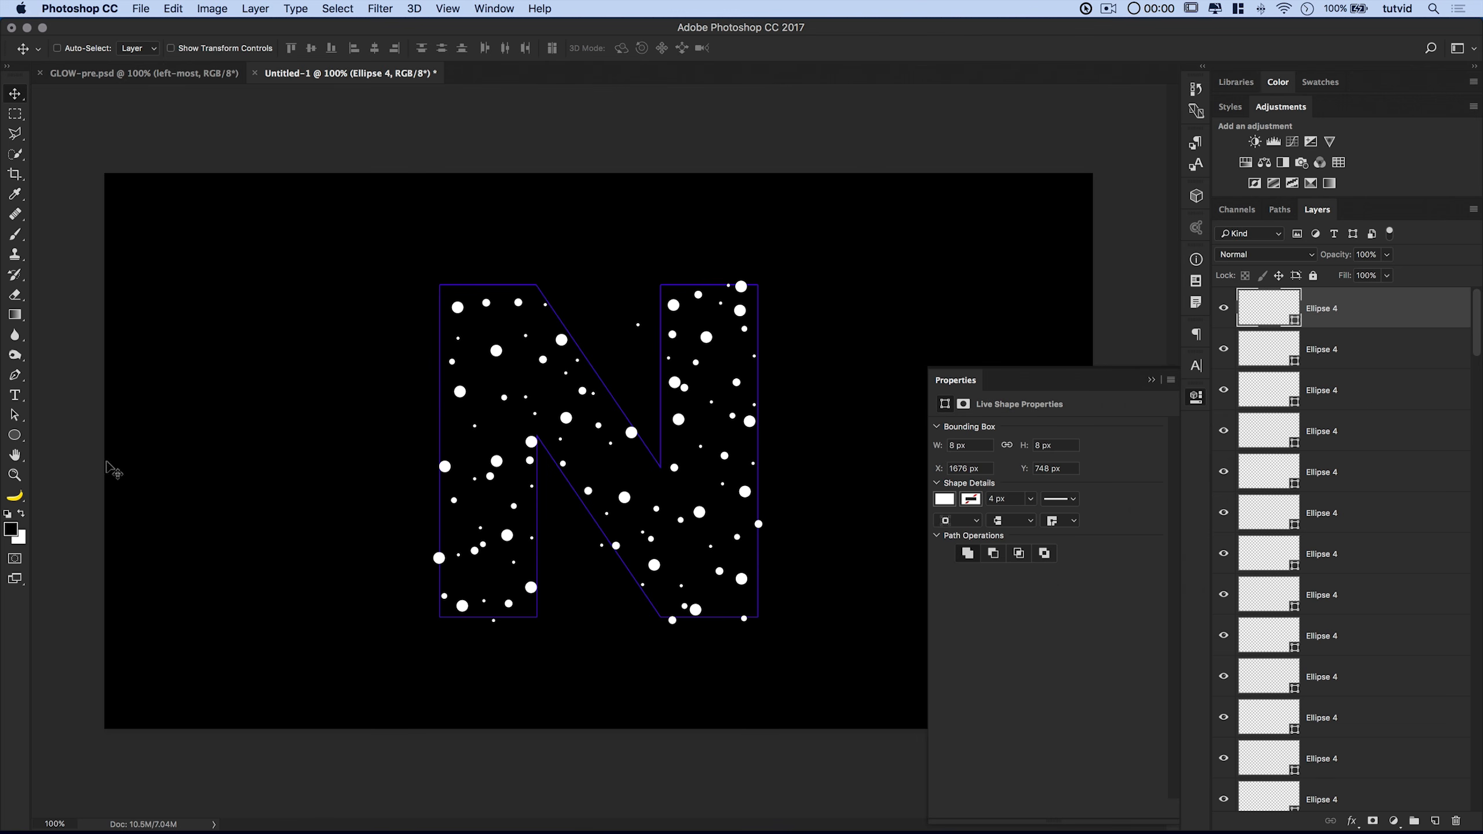
# Create a white 4 x 4 px ellipse on the empty black area beside the N.
pyautogui.click(15, 435)
pyautogui.click(461, 605)
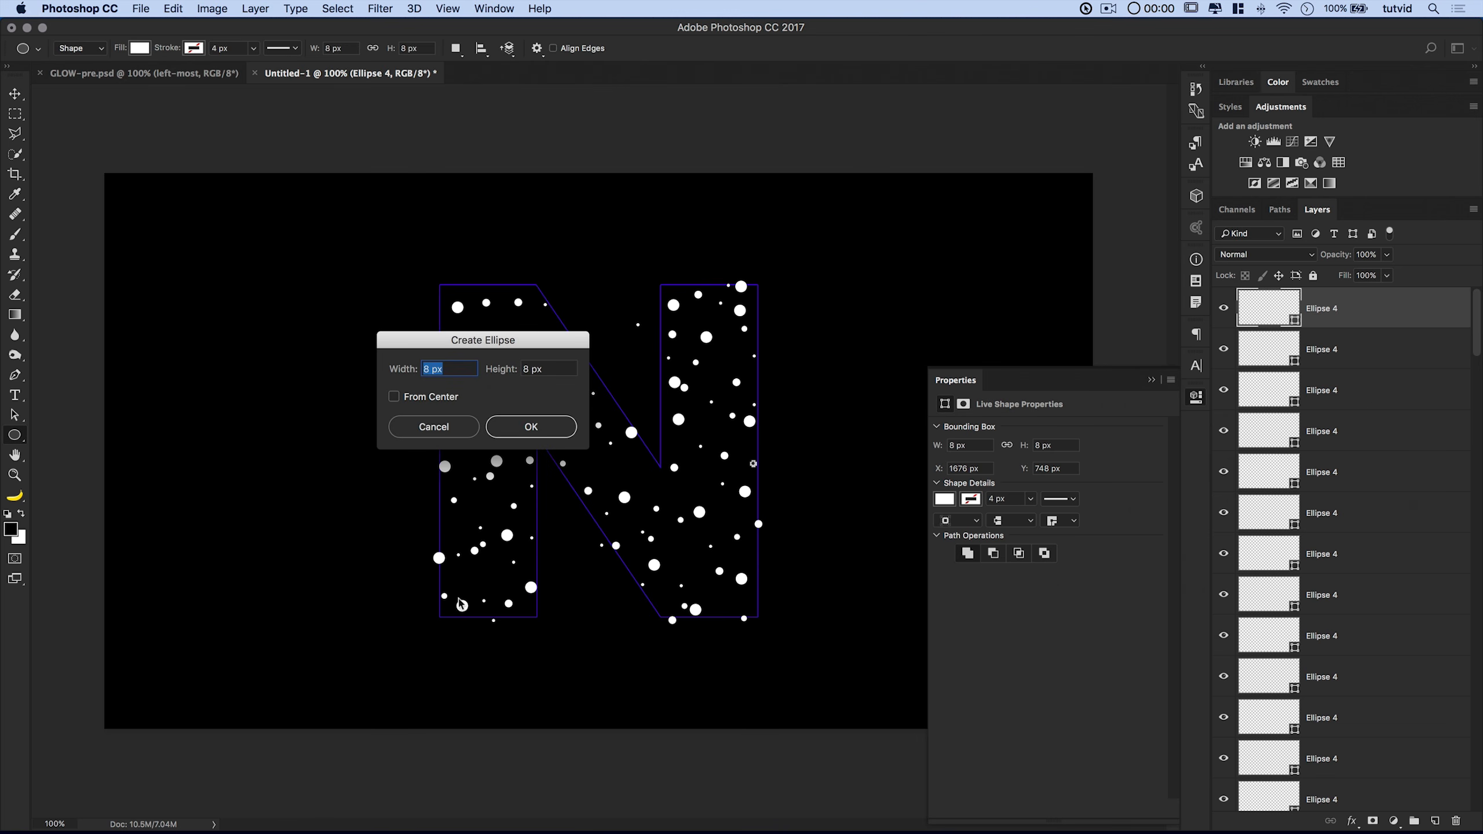
pyautogui.write('4')
pyautogui.press('Tab')
pyautogui.write('4')
pyautogui.press('Tab')
pyautogui.press('Return')
# Move the 4 px circle into the N and scatter copies of it among the existing dots.
pyautogui.click(15, 93)
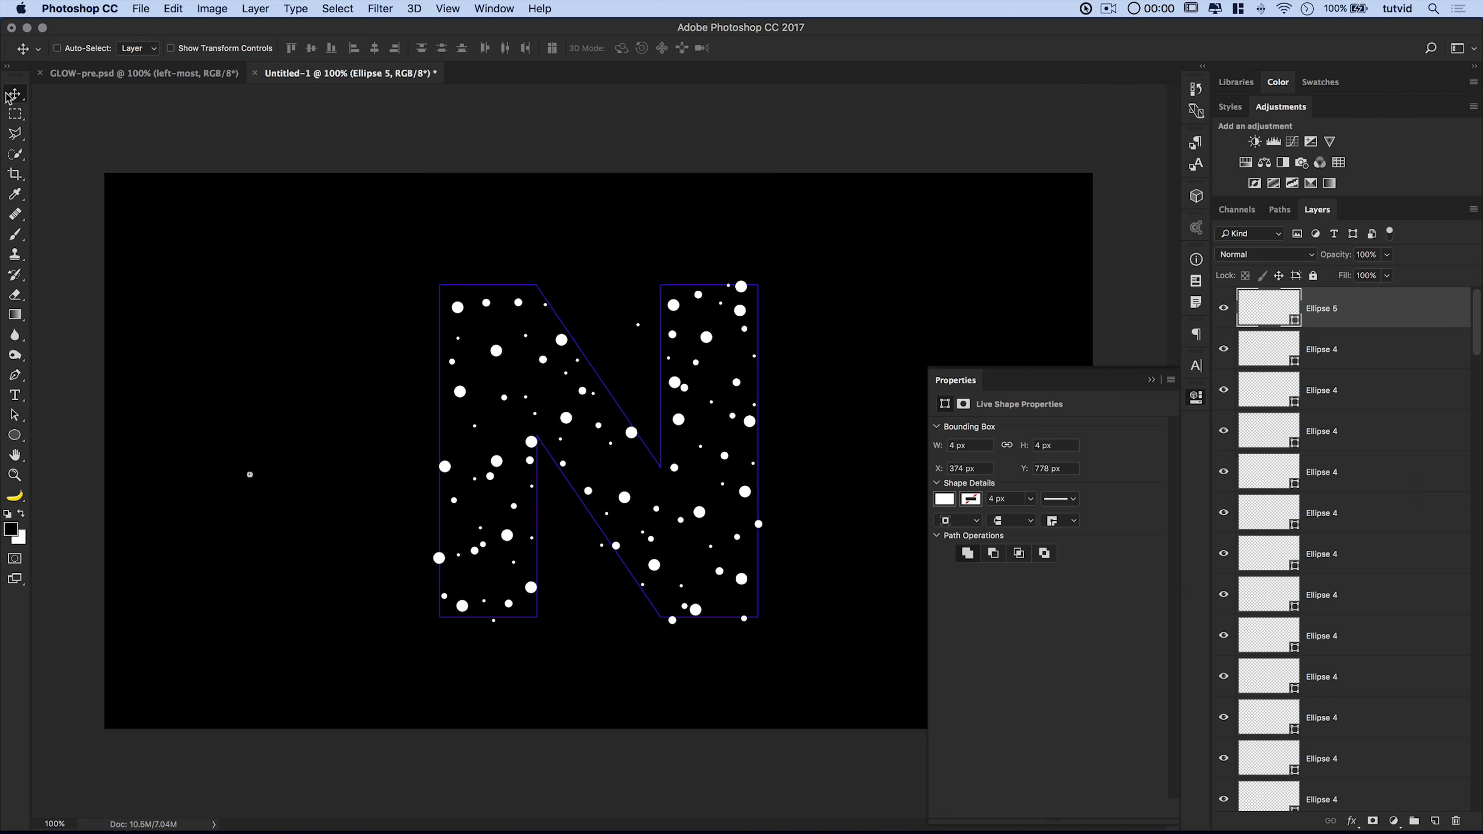
pyautogui.moveTo(255, 468); pyautogui.dragTo(648, 499)
pyautogui.moveTo(727, 526); pyautogui.dragTo(712, 309)
# Create a white 2 x 2 px ellipse on the empty black area beside the N.
pyautogui.click(15, 435)
pyautogui.click(264, 487)
pyautogui.write('2')
pyautogui.press('Tab')
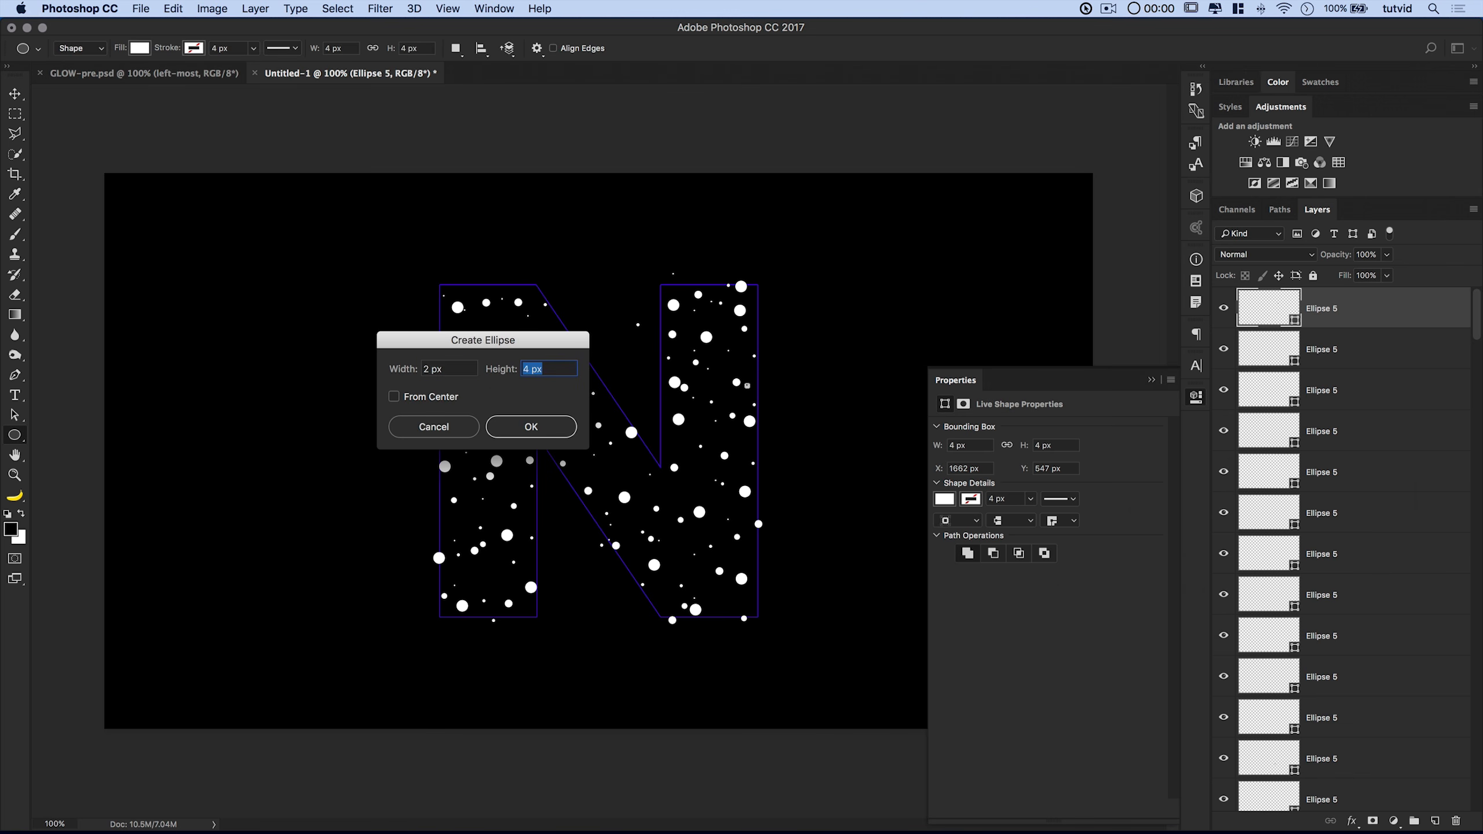
pyautogui.click(531, 427)
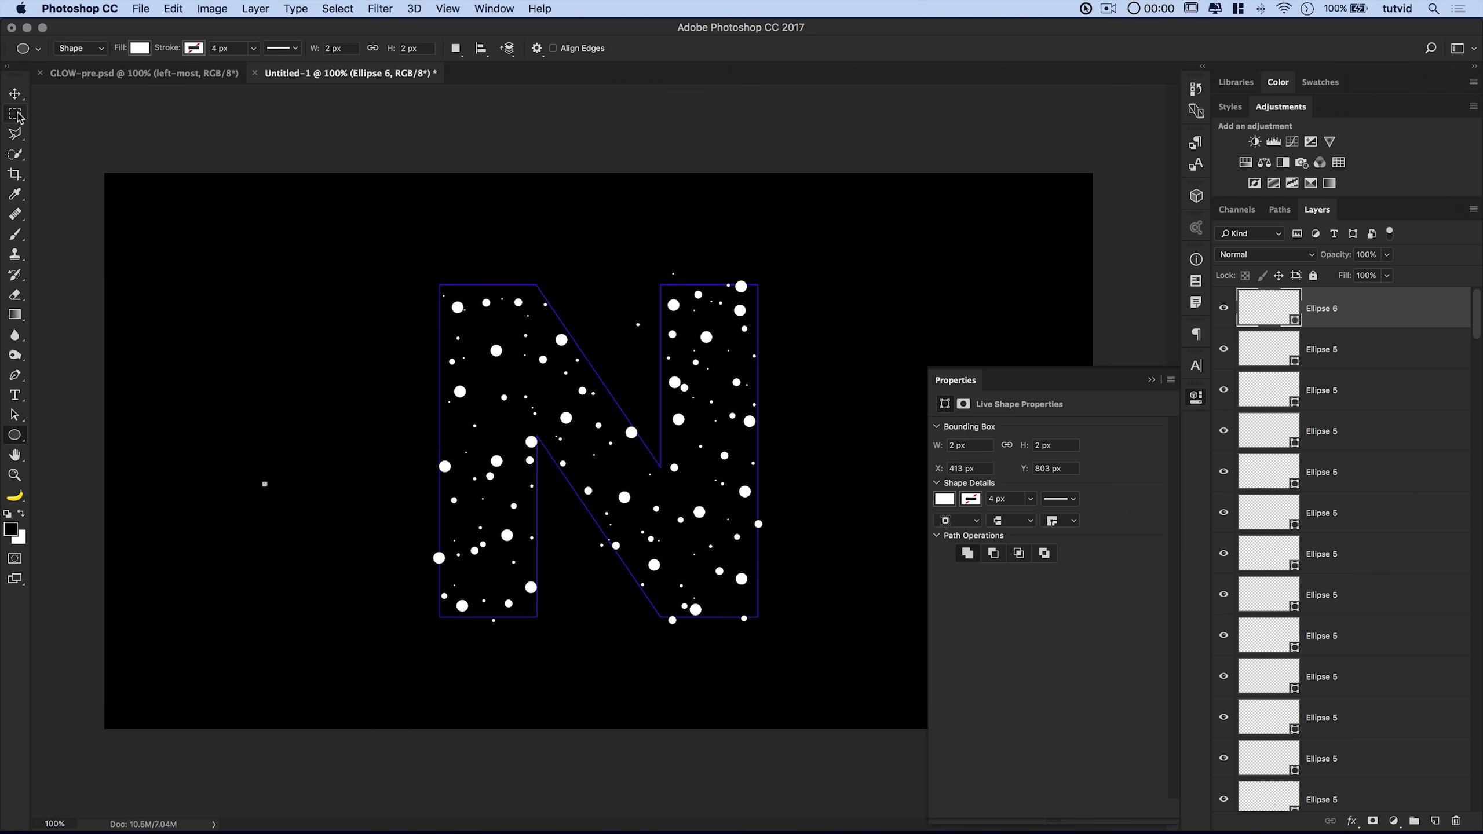
# Move the 2 px circle into the N and scatter copies of it to fill the remaining gaps.
pyautogui.click(16, 93)
pyautogui.moveTo(332, 515); pyautogui.dragTo(464, 493)
pyautogui.moveTo(462, 412); pyautogui.dragTo(625, 525)
pyautogui.moveTo(625, 525); pyautogui.dragTo(629, 565)
pyautogui.moveTo(630, 565); pyautogui.dragTo(757, 521)
pyautogui.moveTo(755, 600)
pyautogui.mouseDown()
pyautogui.moveTo(722, 614)
pyautogui.moveTo(730, 584)
pyautogui.mouseUp()
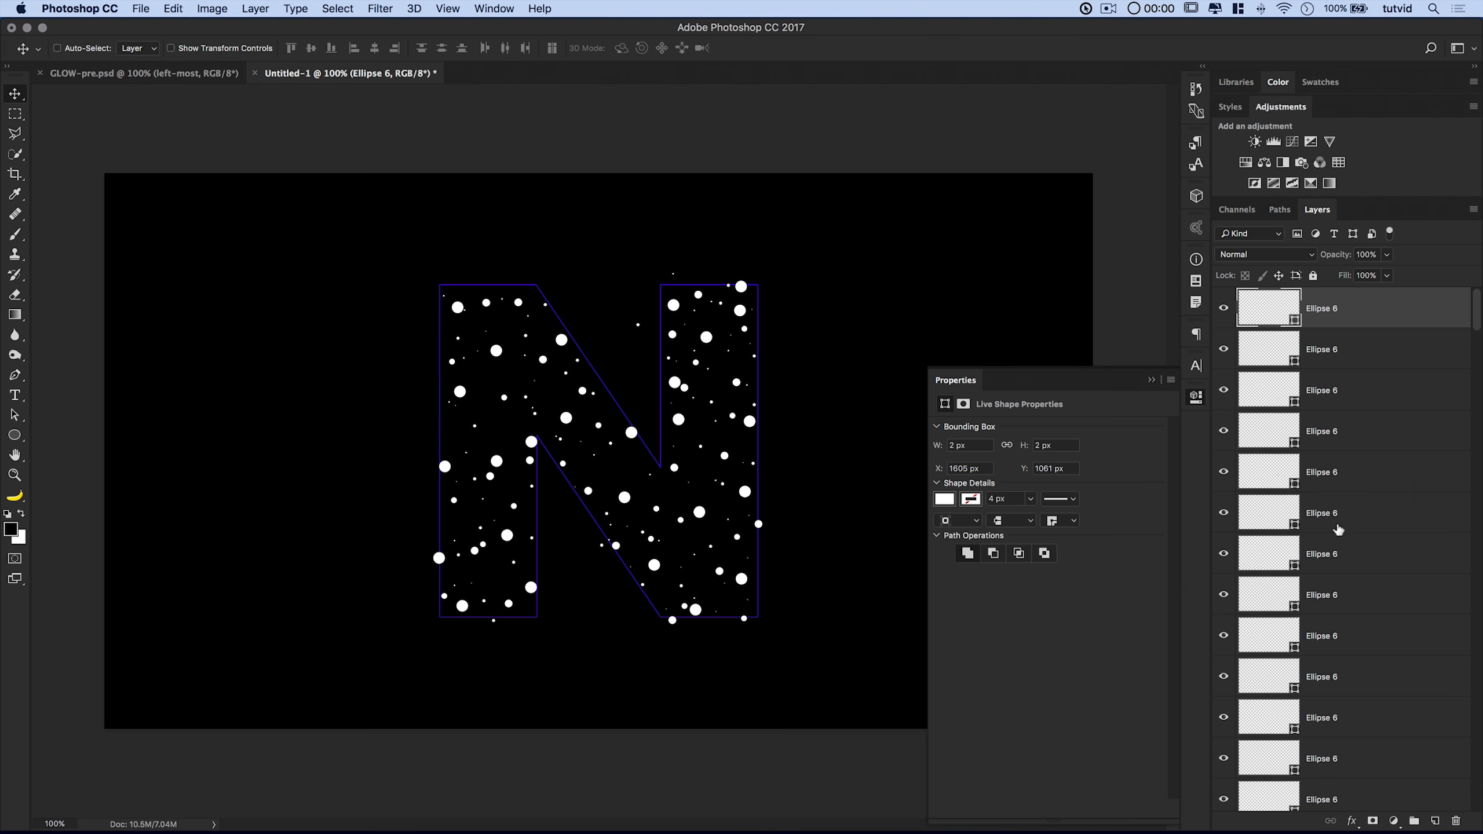
# Hide the N guide layer so only the scattered circles show on black, and close the shape properties.
pyautogui.scroll(-10, 1381, 599)
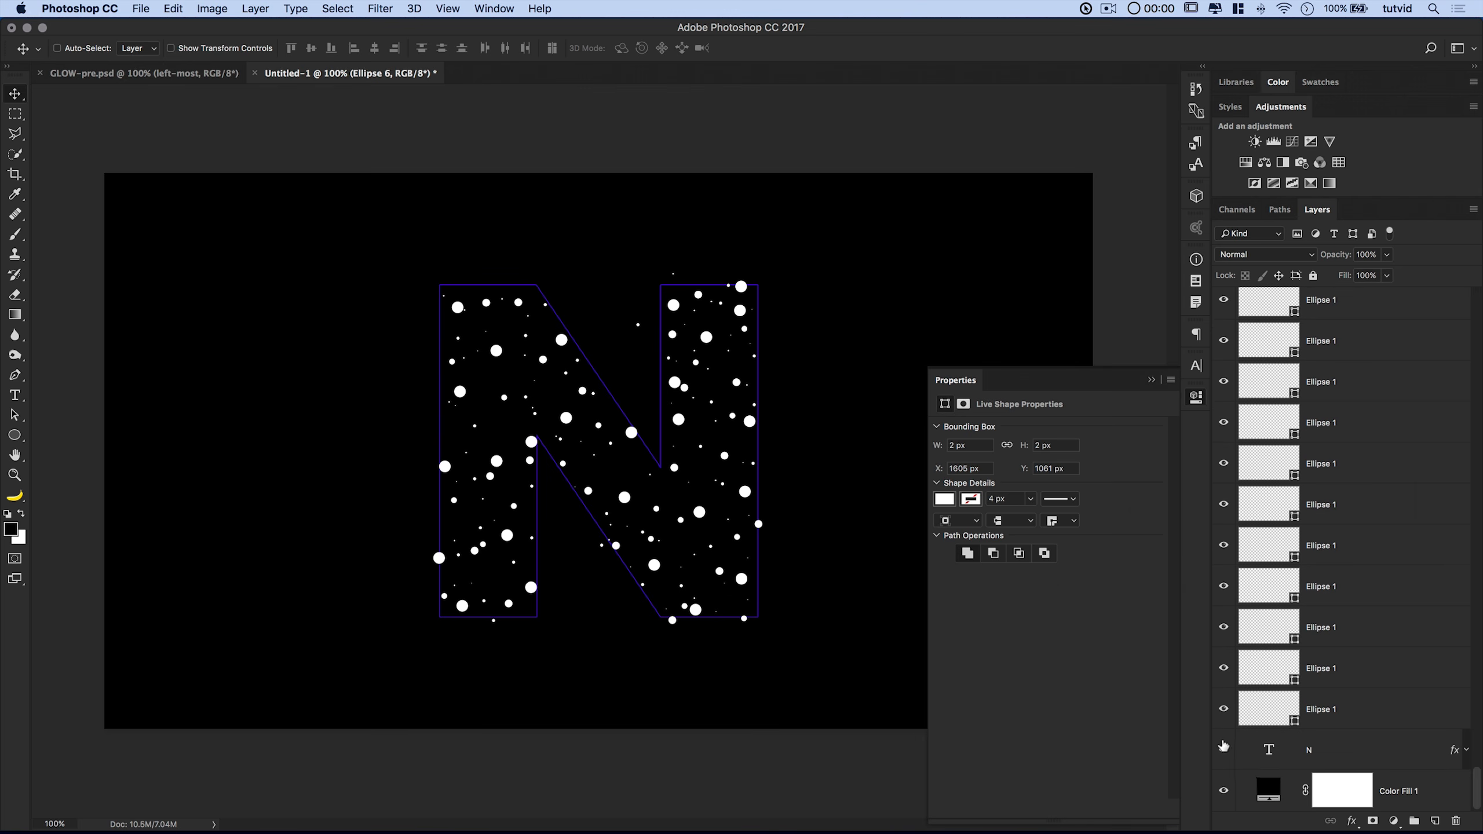
pyautogui.click(1224, 752)
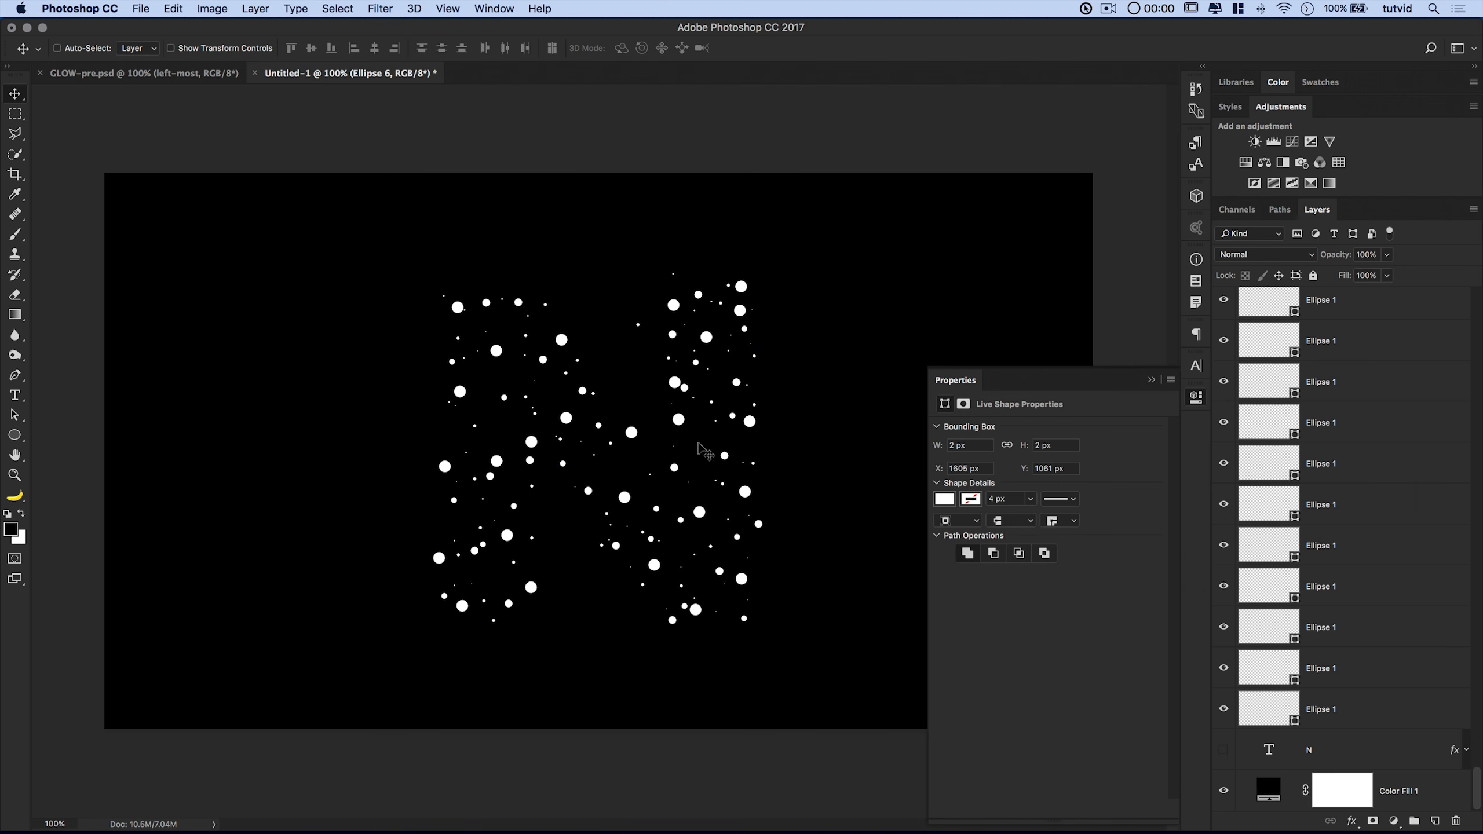
pyautogui.click(1225, 750)
pyautogui.click(1197, 398)
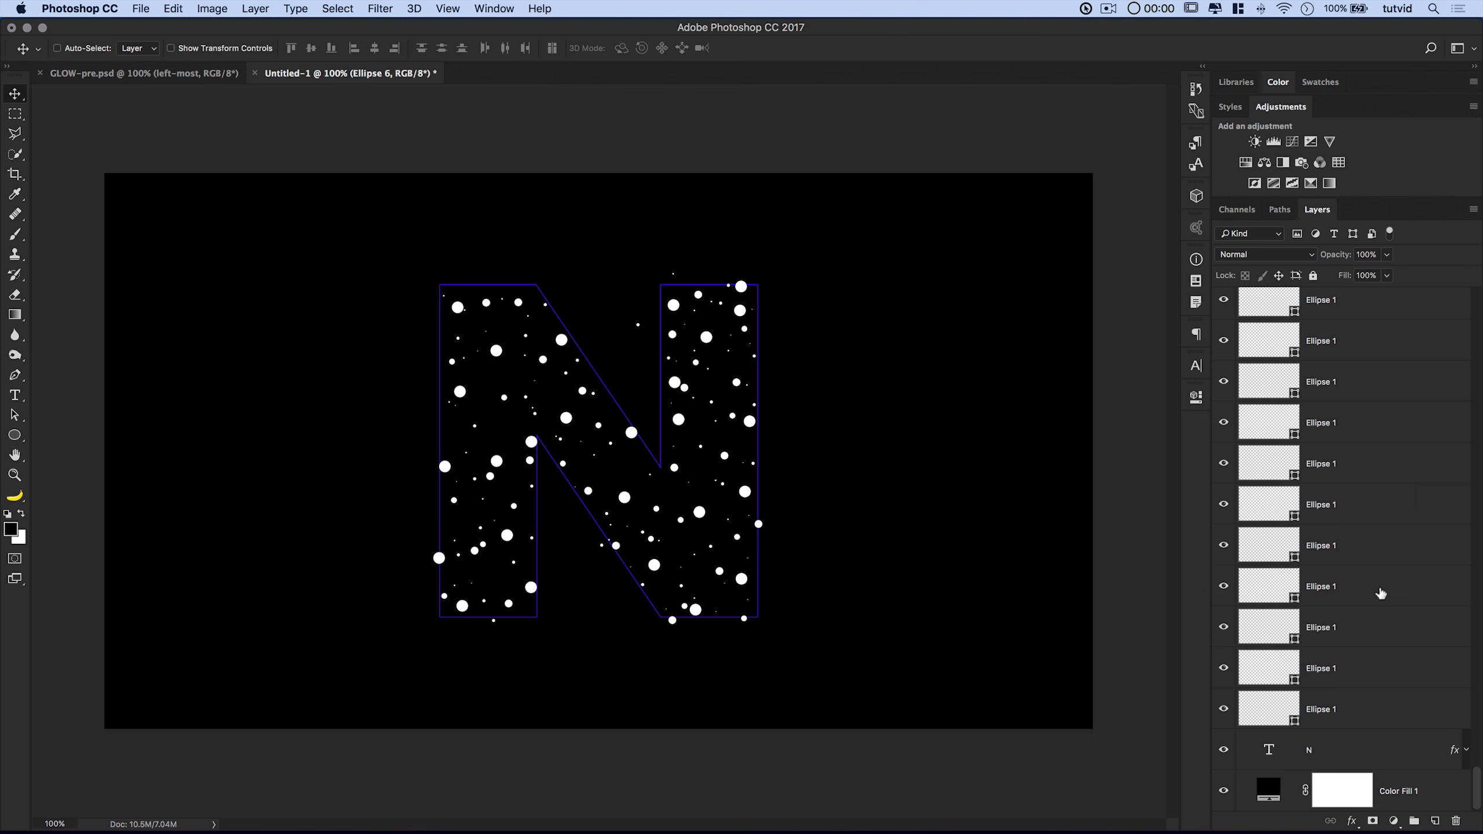
pyautogui.click(1224, 752)
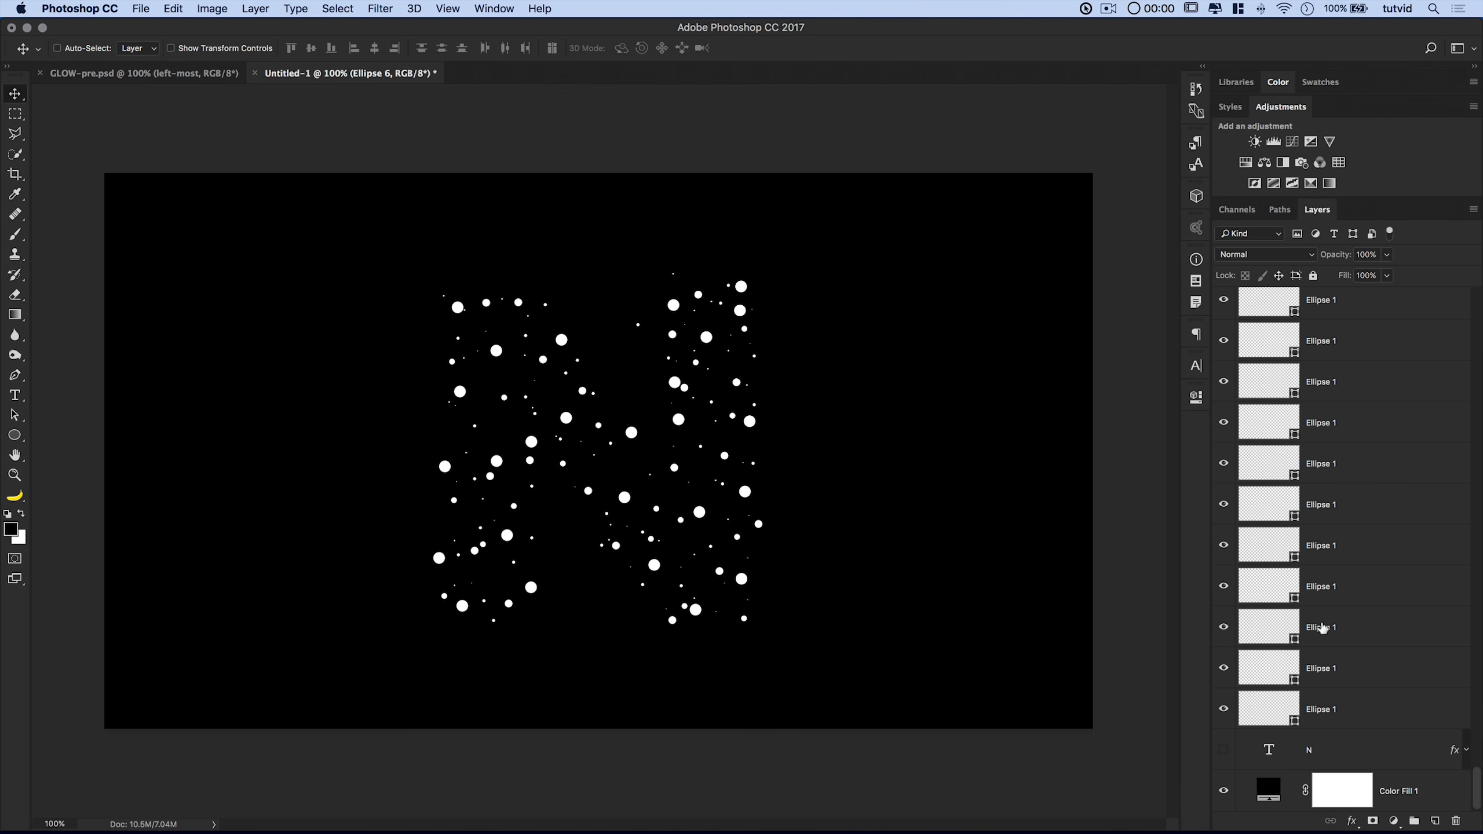
pyautogui.scroll(15, 1317, 520)
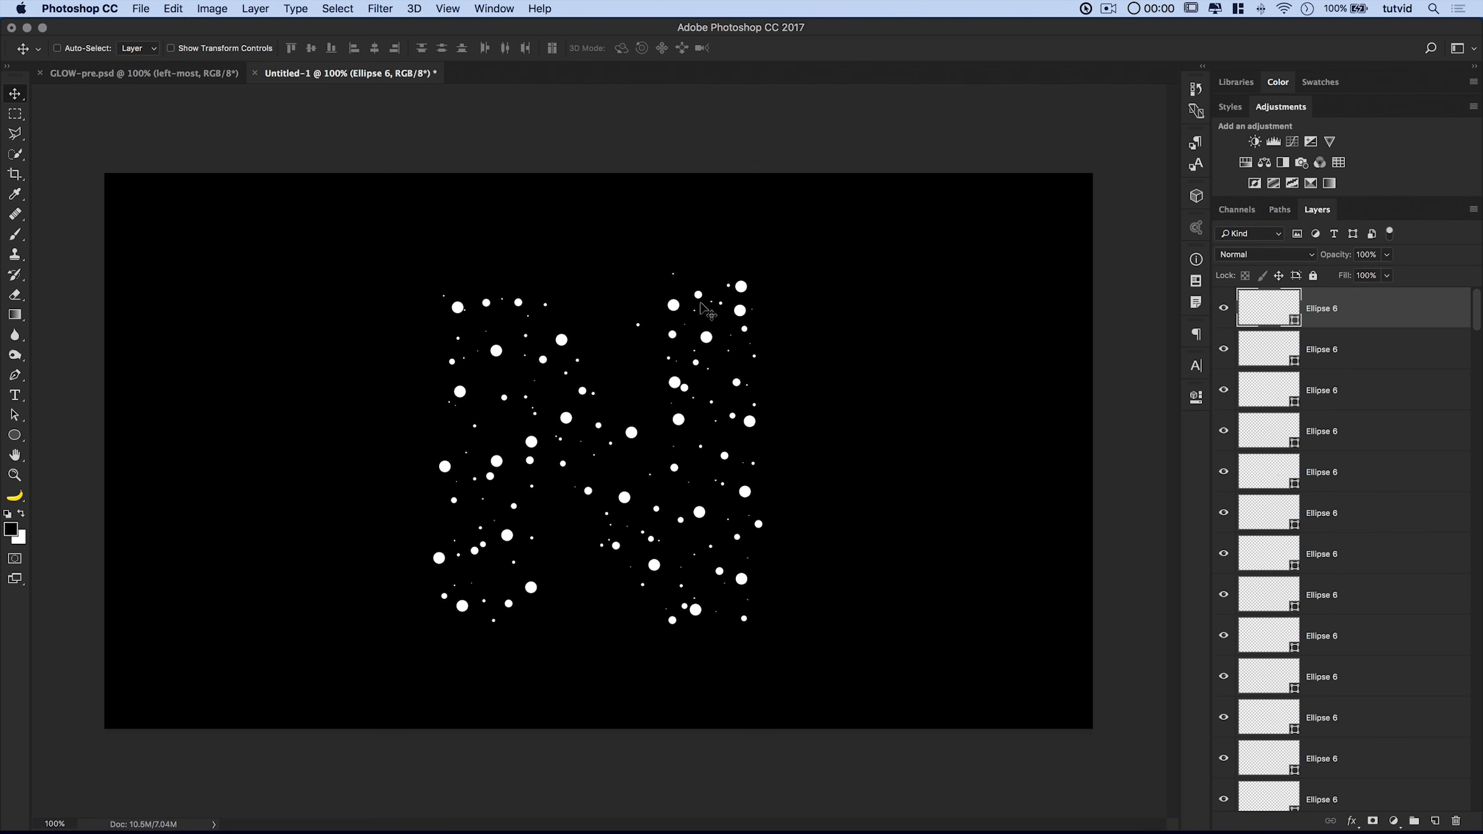
pyautogui.scroll(-12, 1325, 438)
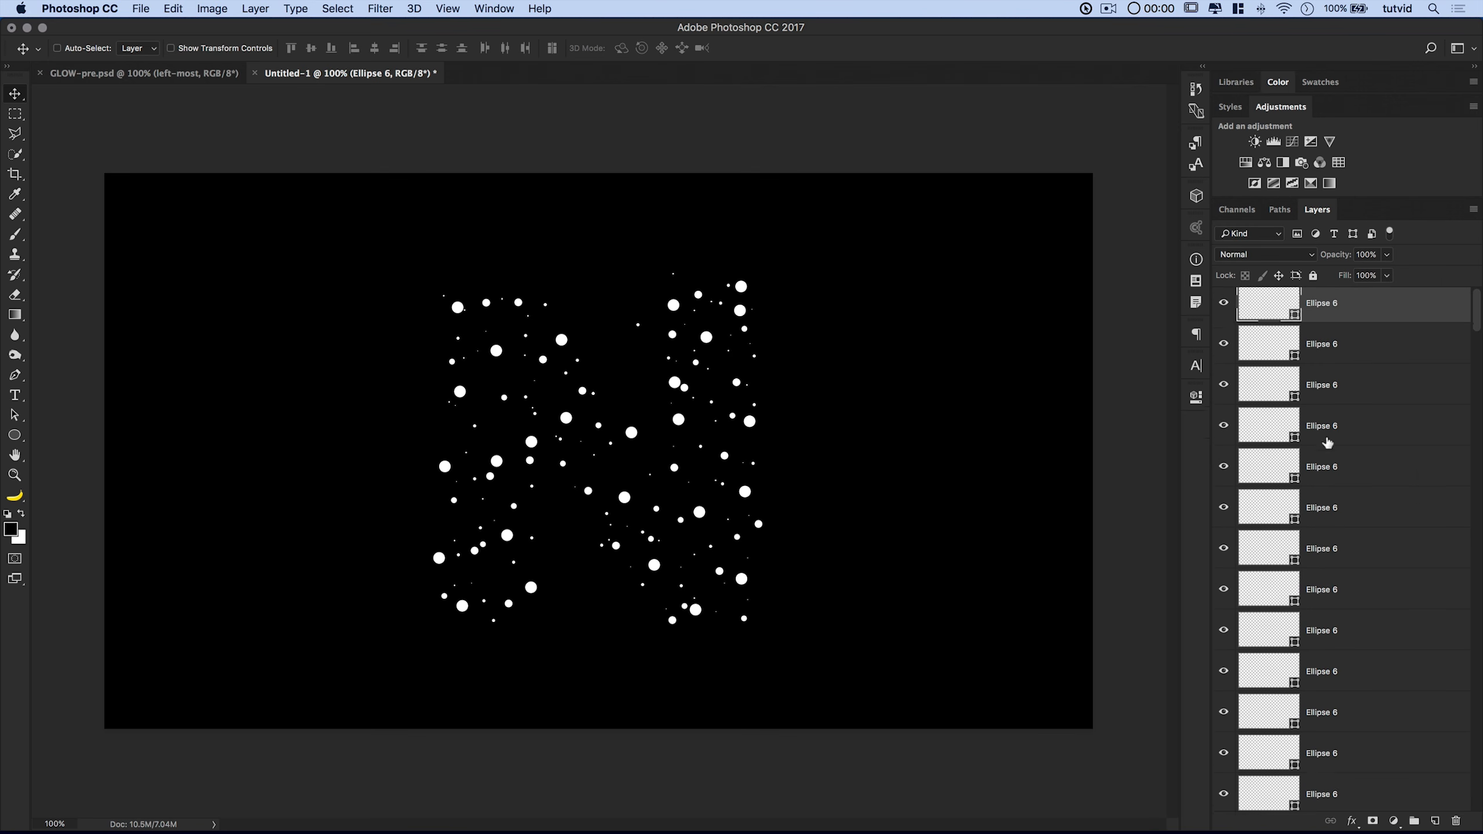
pyautogui.scroll(12, 1327, 432)
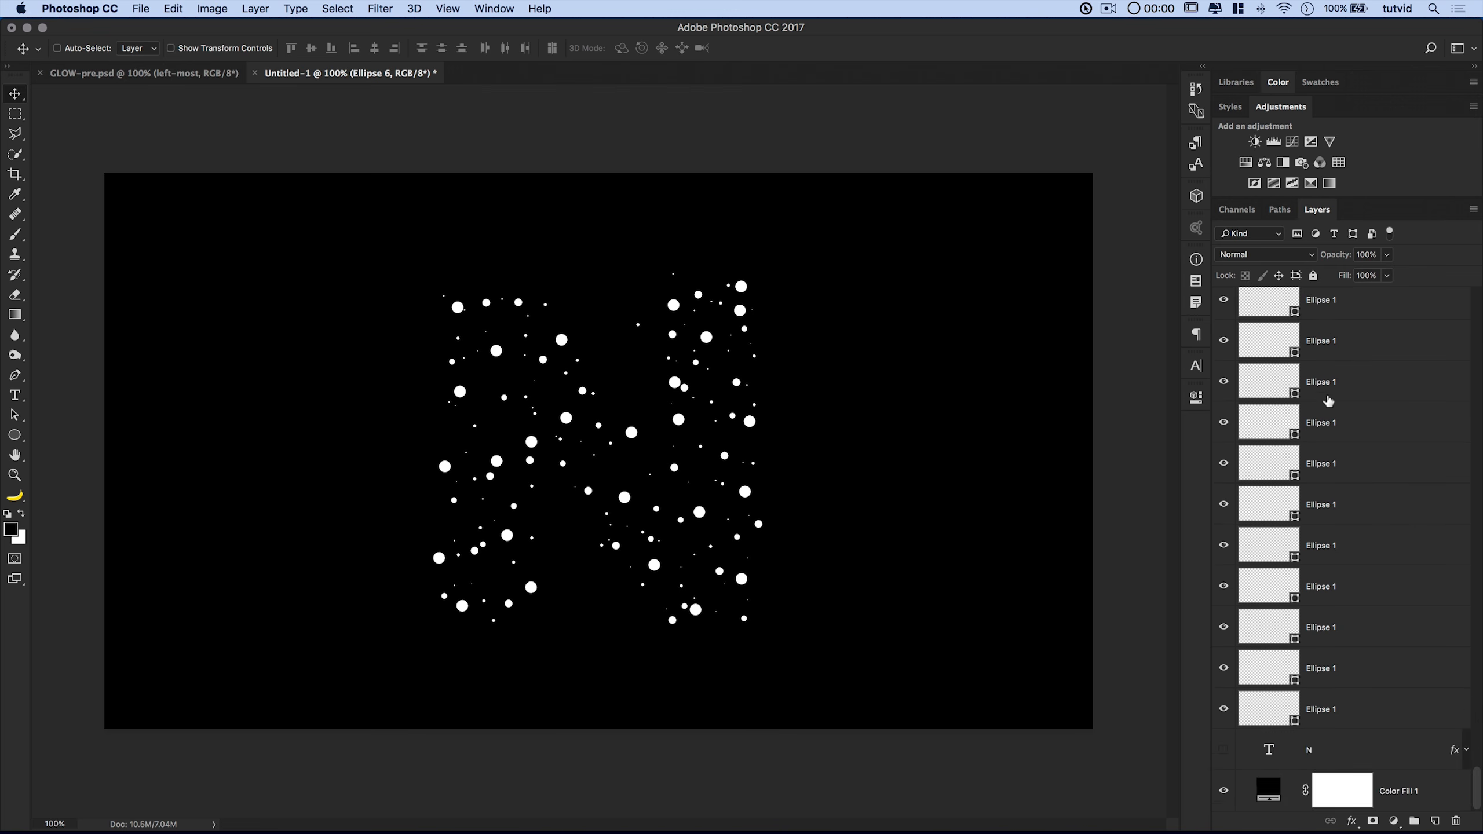
pyautogui.scroll(1, 1329, 401)
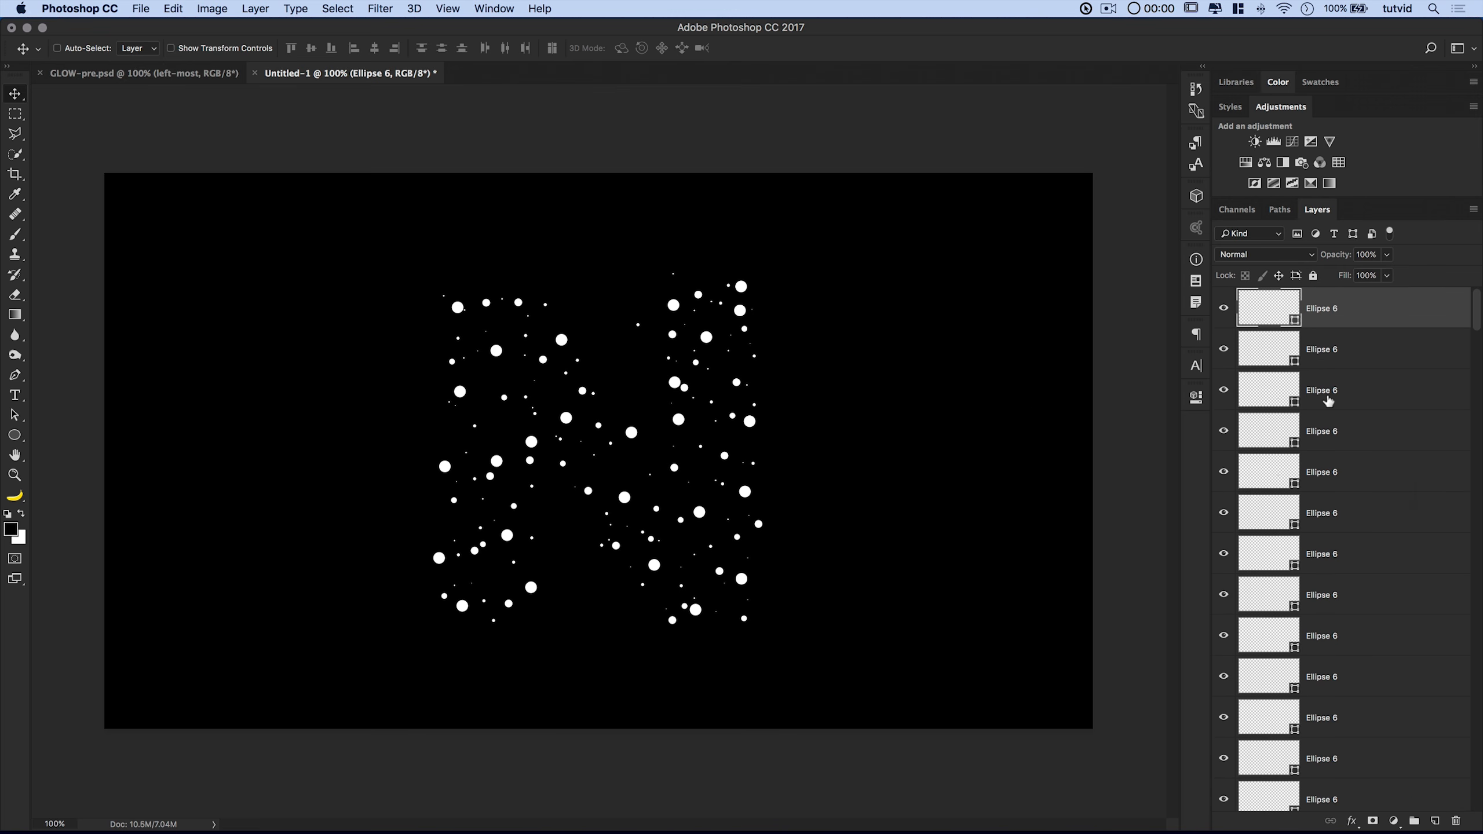
# Activate the Path Selection tool and limit its selection to Active Layers.
pyautogui.click(14, 415)
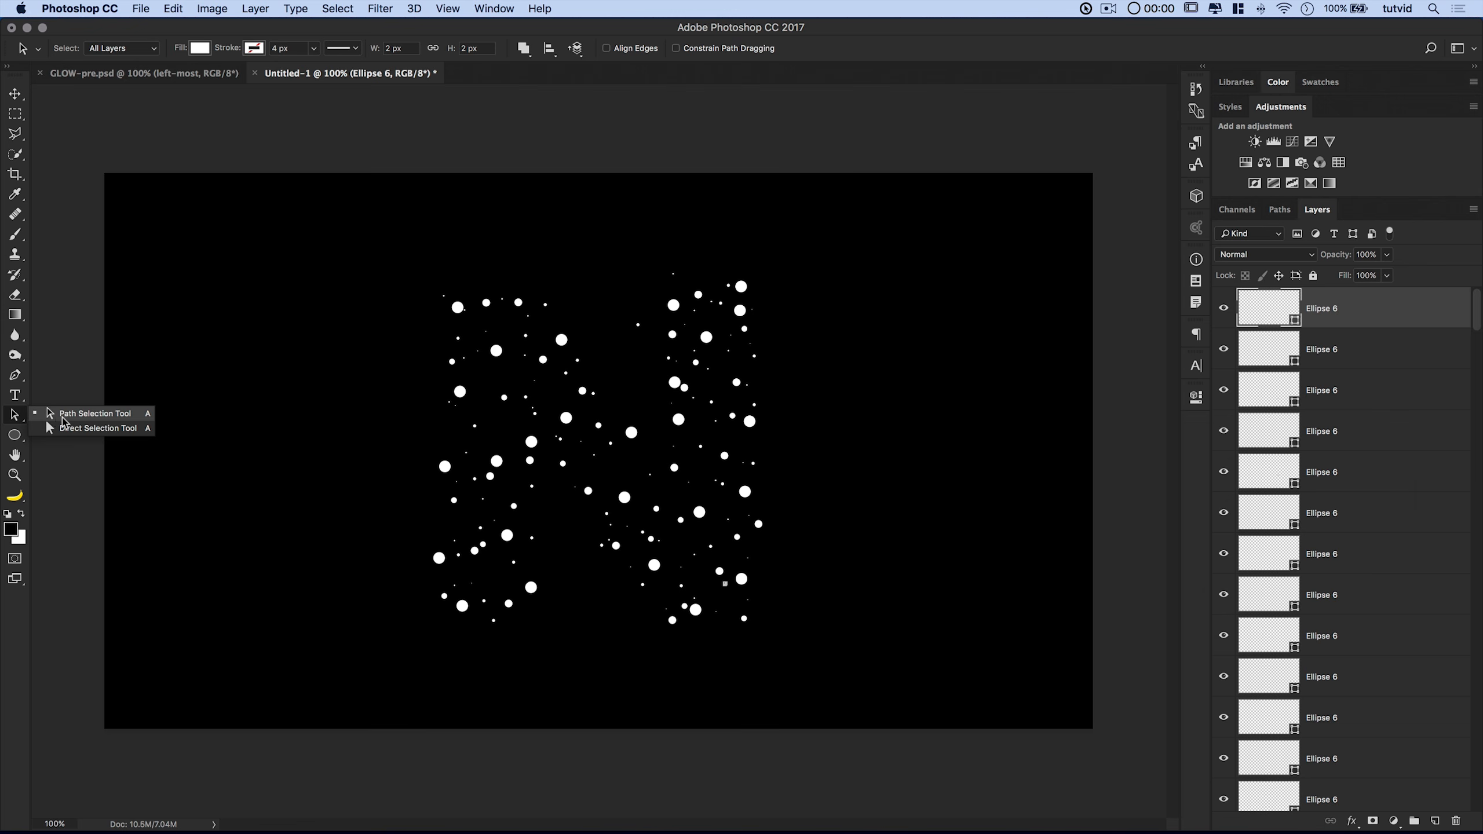
pyautogui.click(62, 418)
pyautogui.click(119, 47)
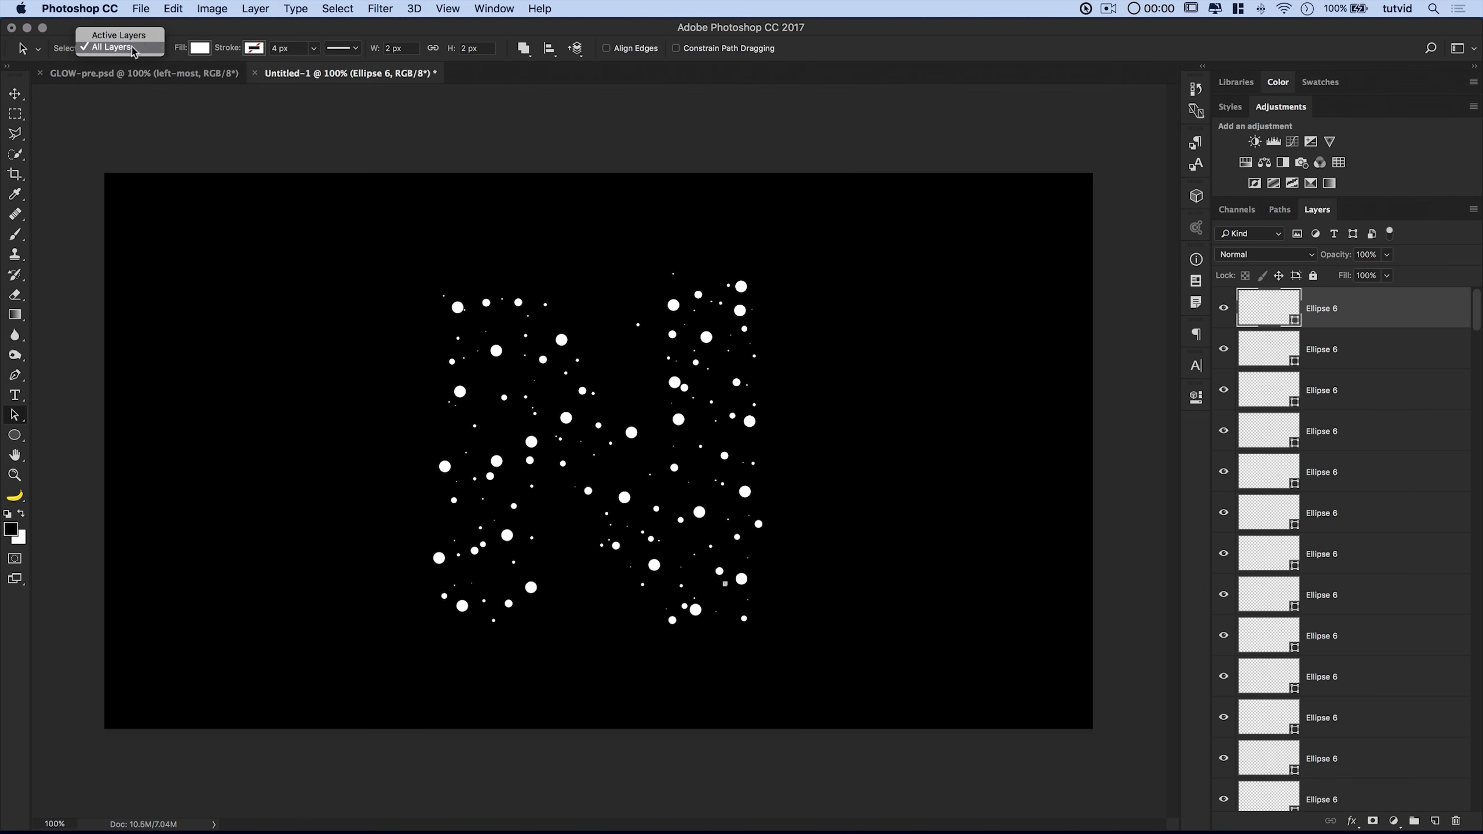
pyautogui.click(102, 36)
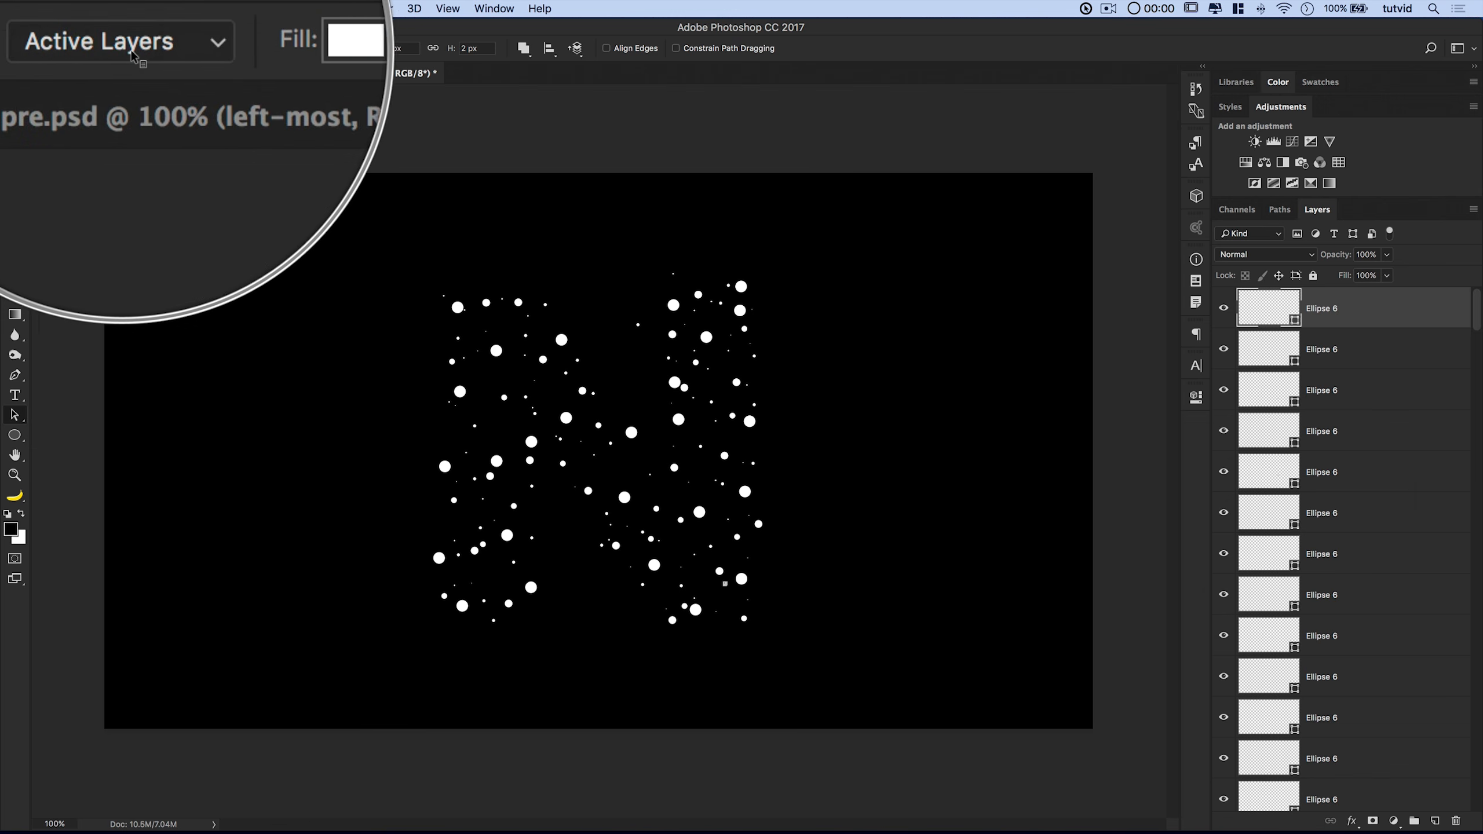
pyautogui.scroll(-10, 1378, 438)
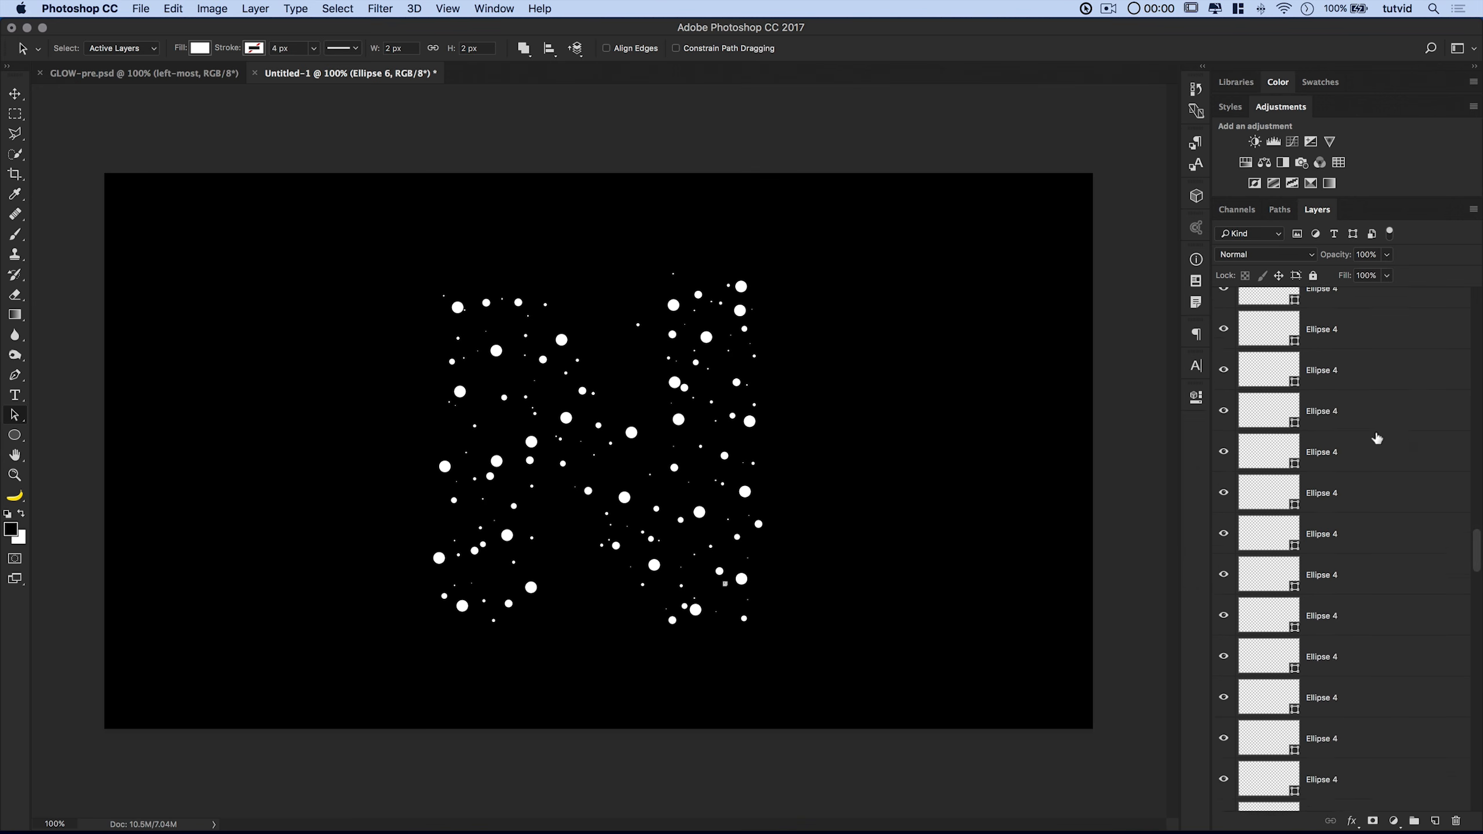
# Set the Path Selection tool to work across All Layers and select all circles in the N's left stem.
pyautogui.scroll(10, 1378, 438)
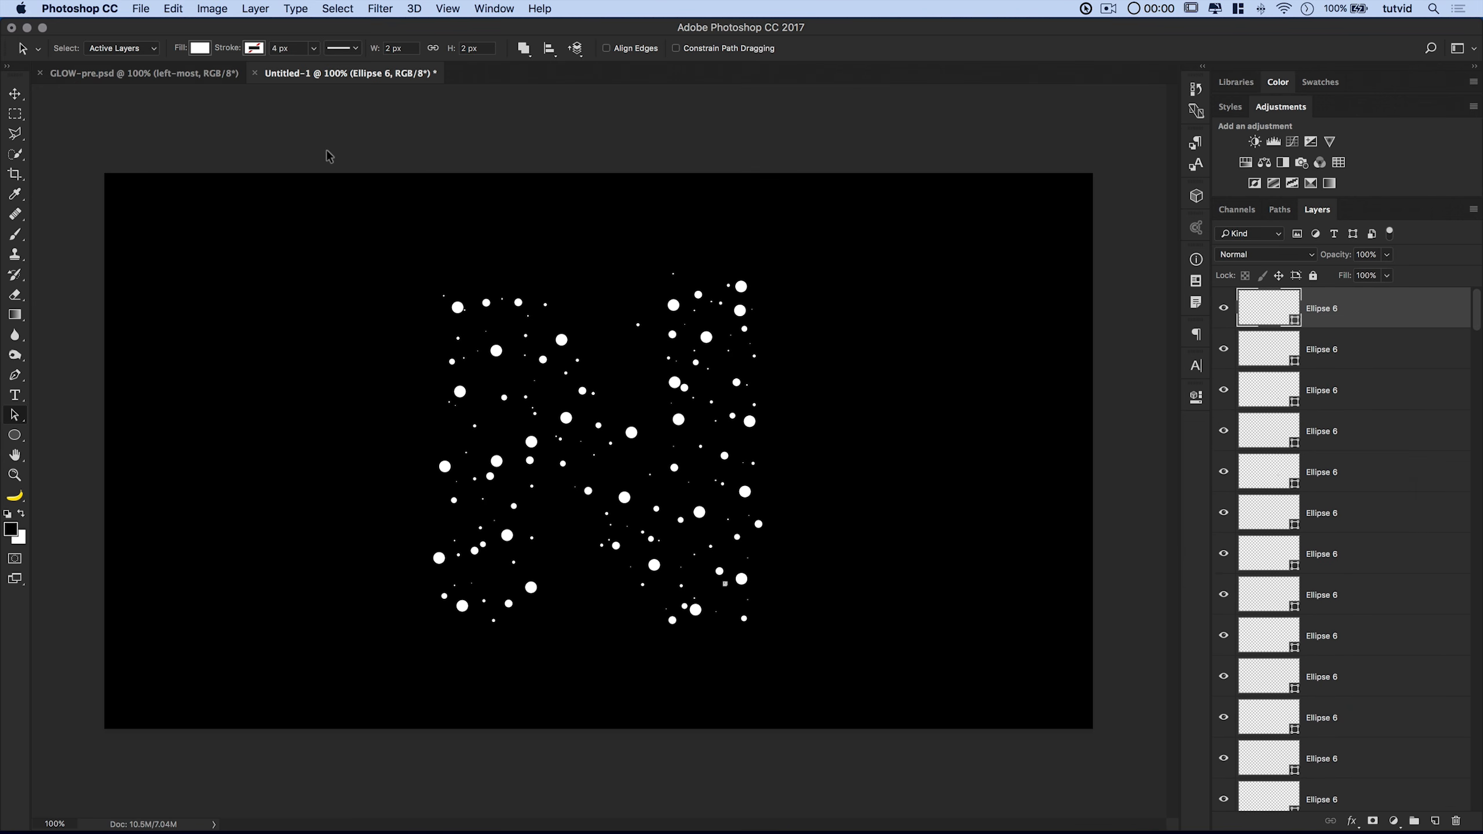
pyautogui.click(152, 52)
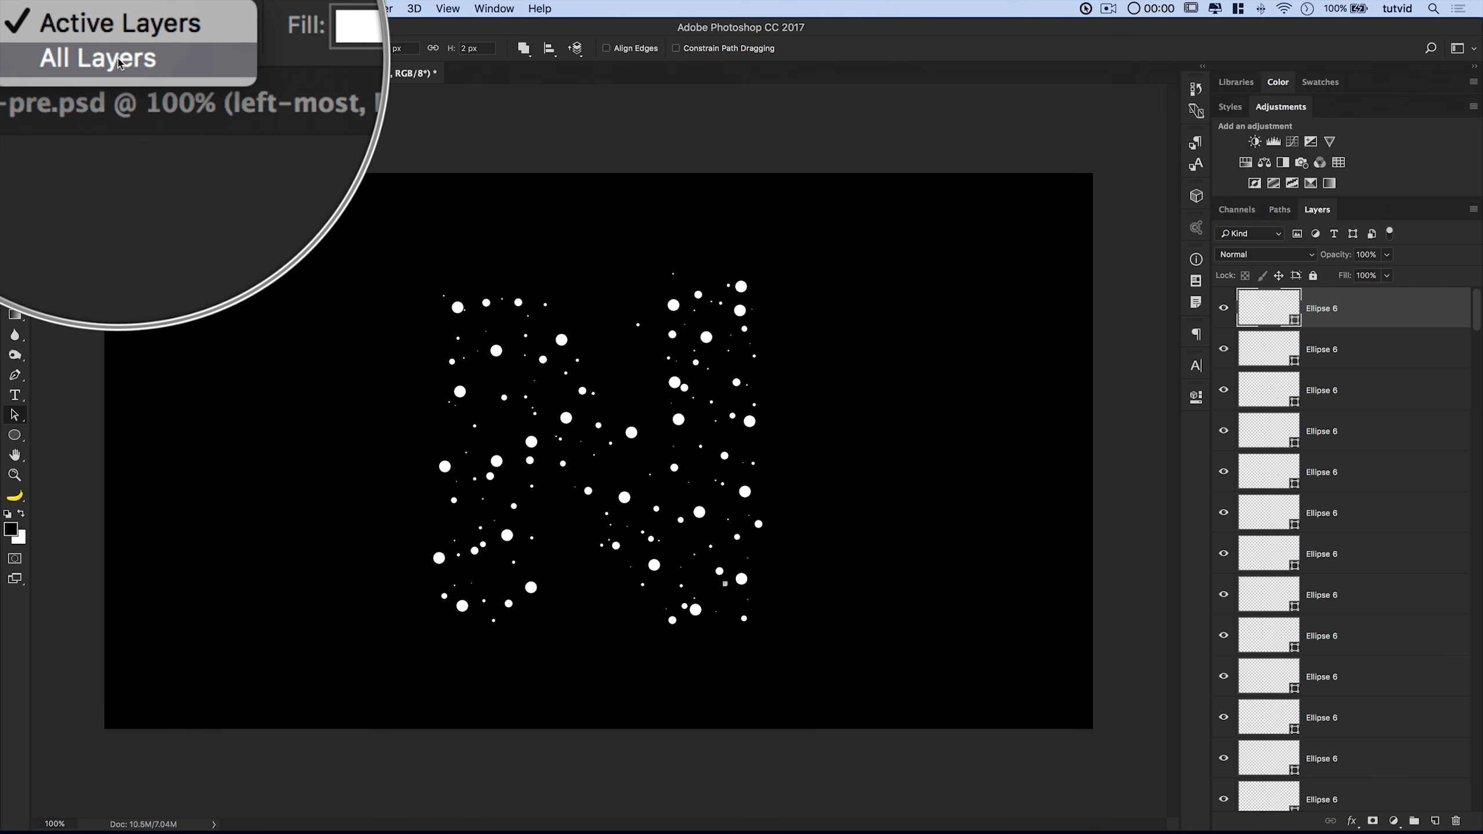
pyautogui.click(122, 59)
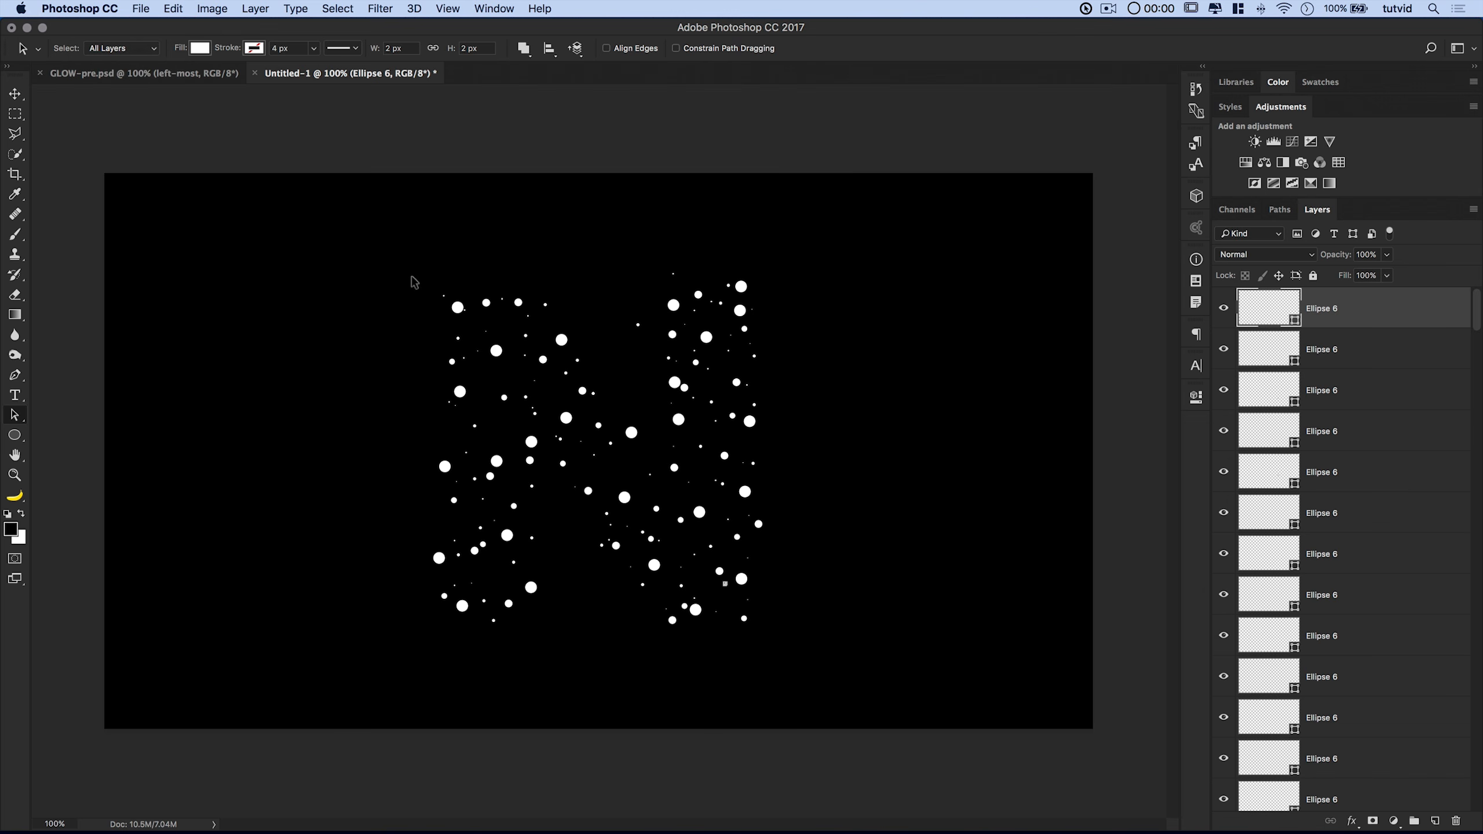
pyautogui.moveTo(402, 256); pyautogui.dragTo(544, 665)
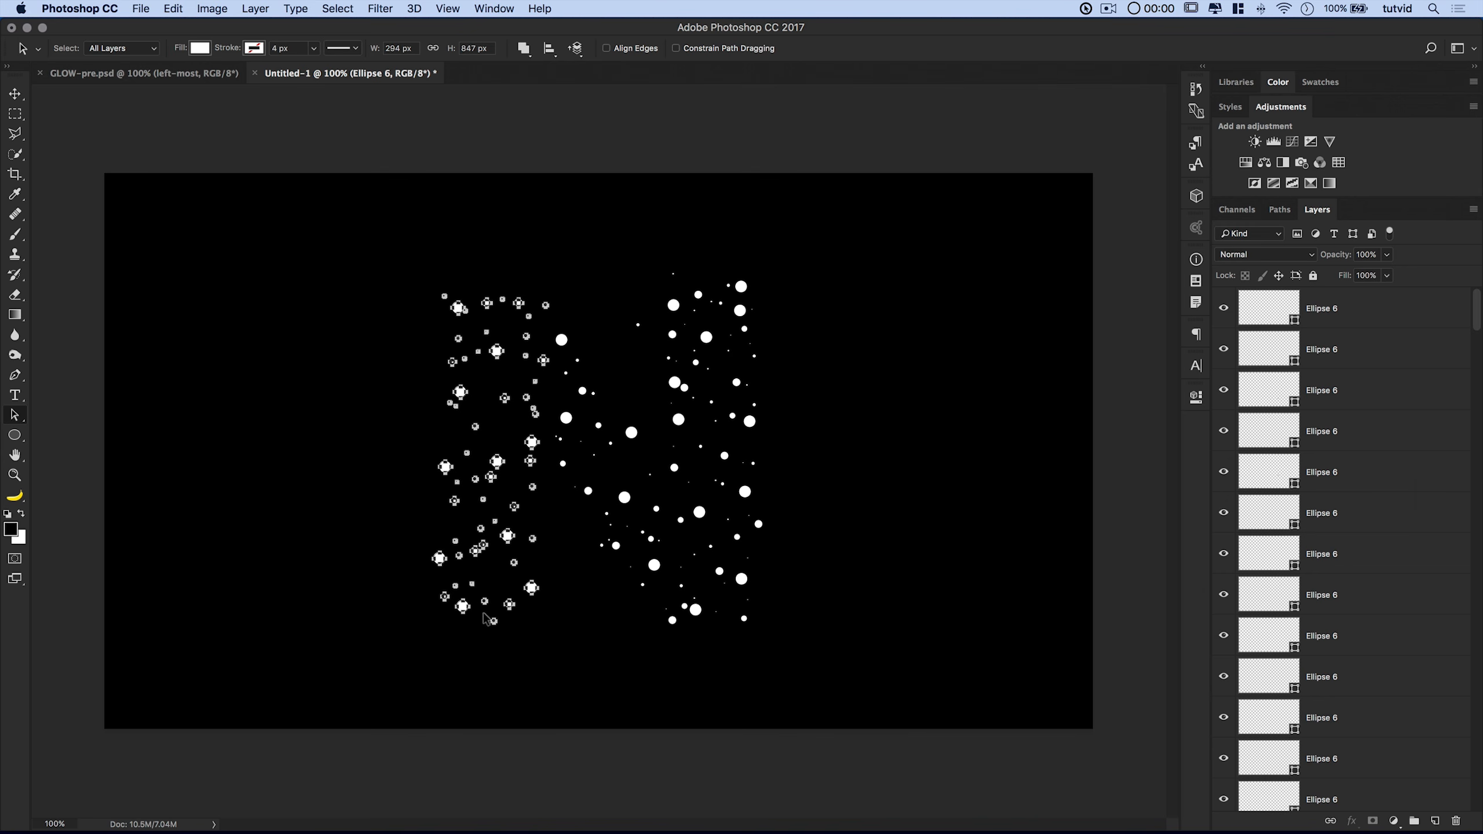
pyautogui.scroll(-10, 1370, 591)
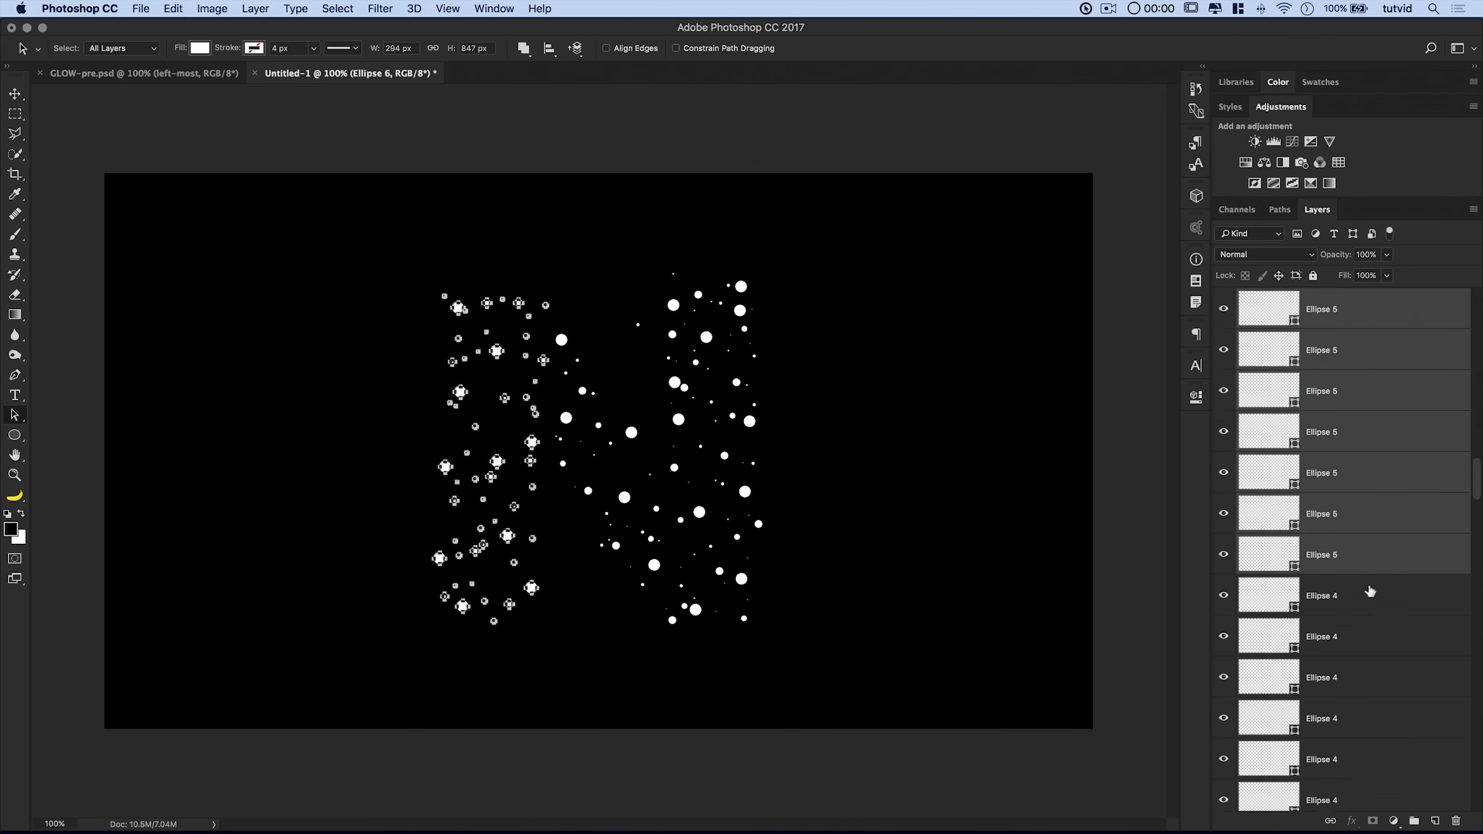
pyautogui.scroll(-15, 1370, 591)
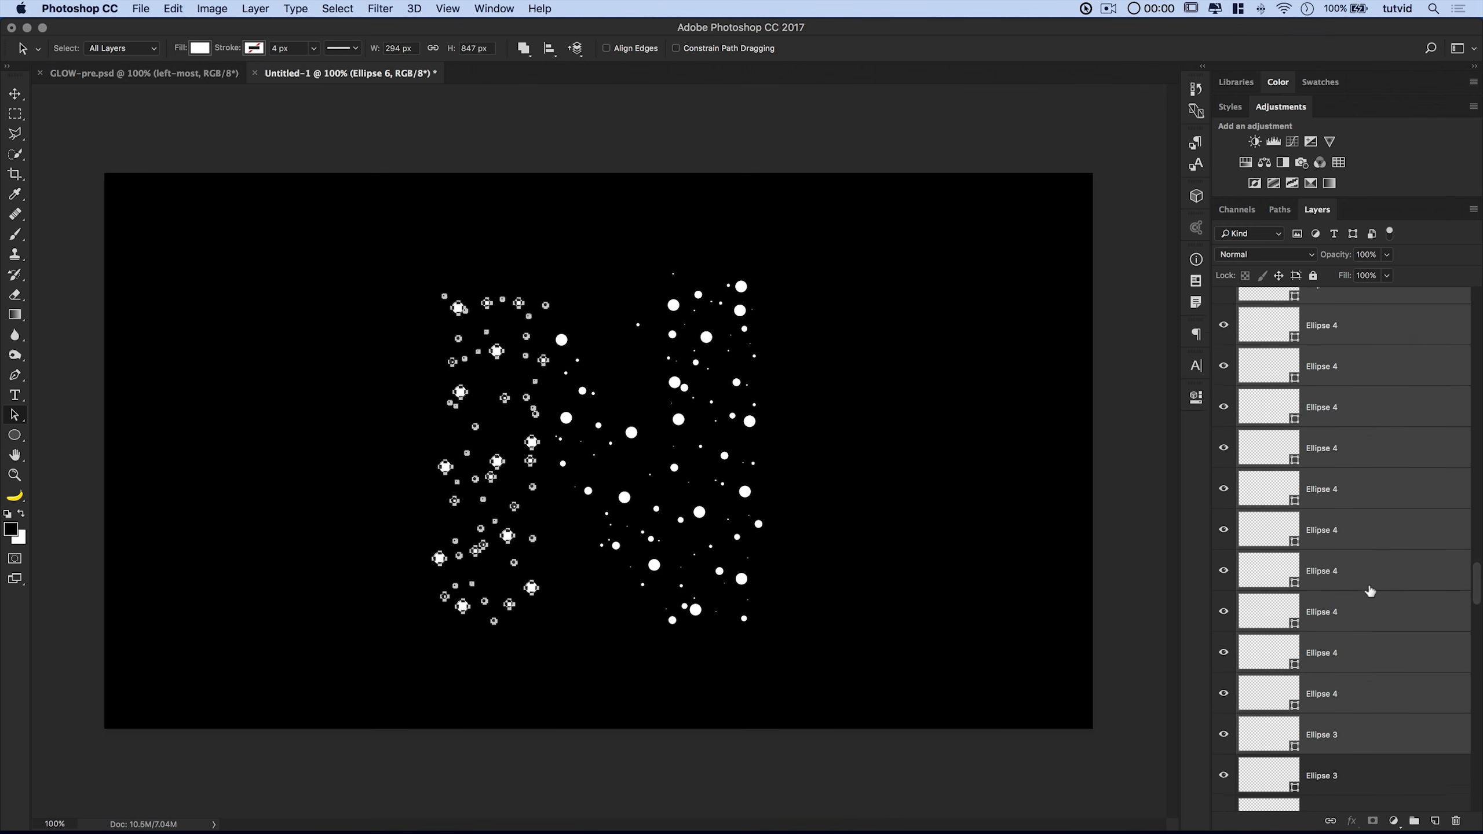
pyautogui.scroll(20, 1369, 591)
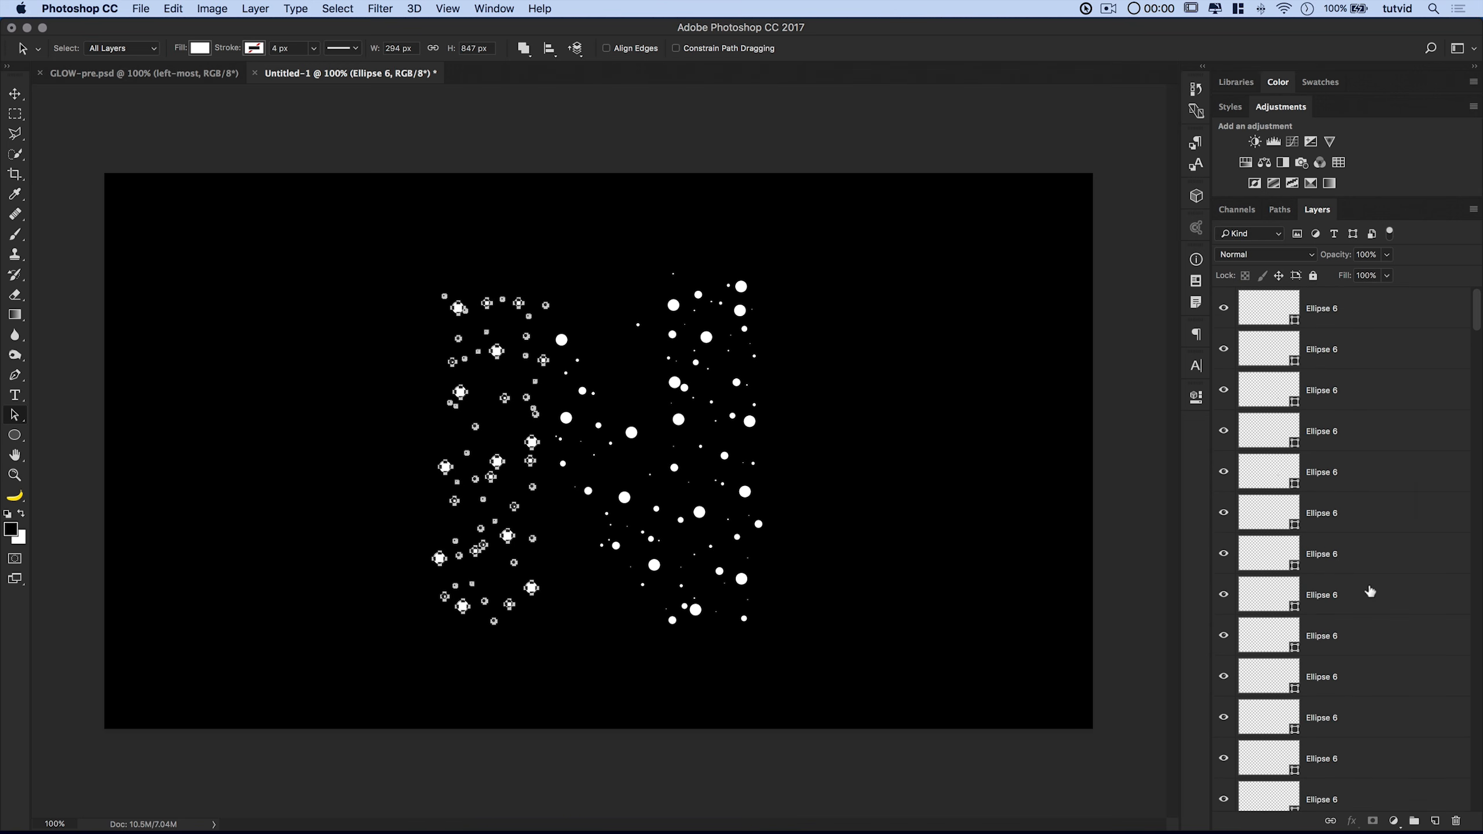
pyautogui.scroll(-8, 1369, 591)
pyautogui.scroll(8, 1365, 430)
# Unite the selected left-stem circles into one shape layer and toggle that layer's visibility to check it.
pyautogui.rightClick(497, 465)
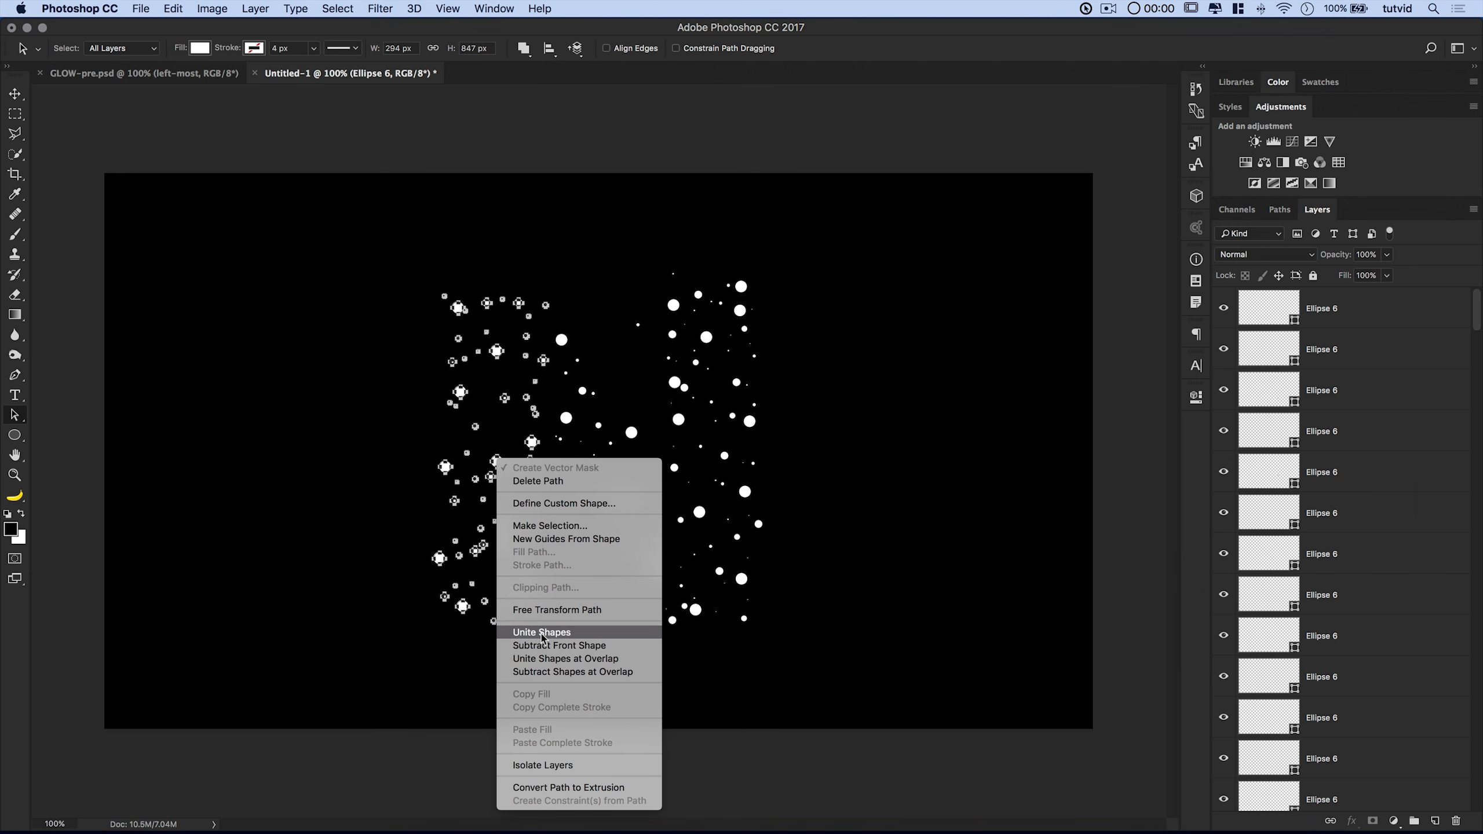
pyautogui.click(541, 634)
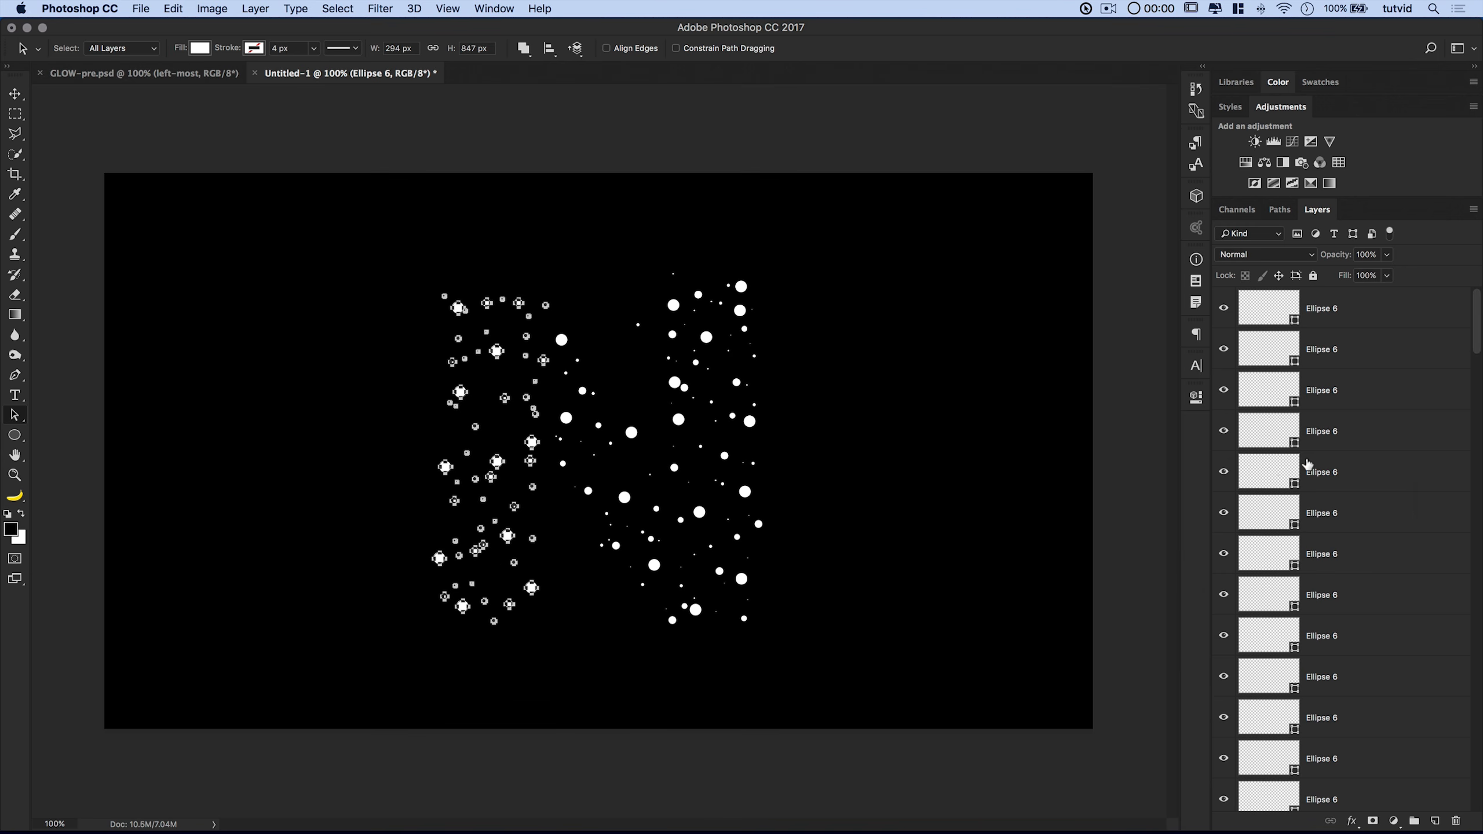
pyautogui.scroll(-5, 1308, 468)
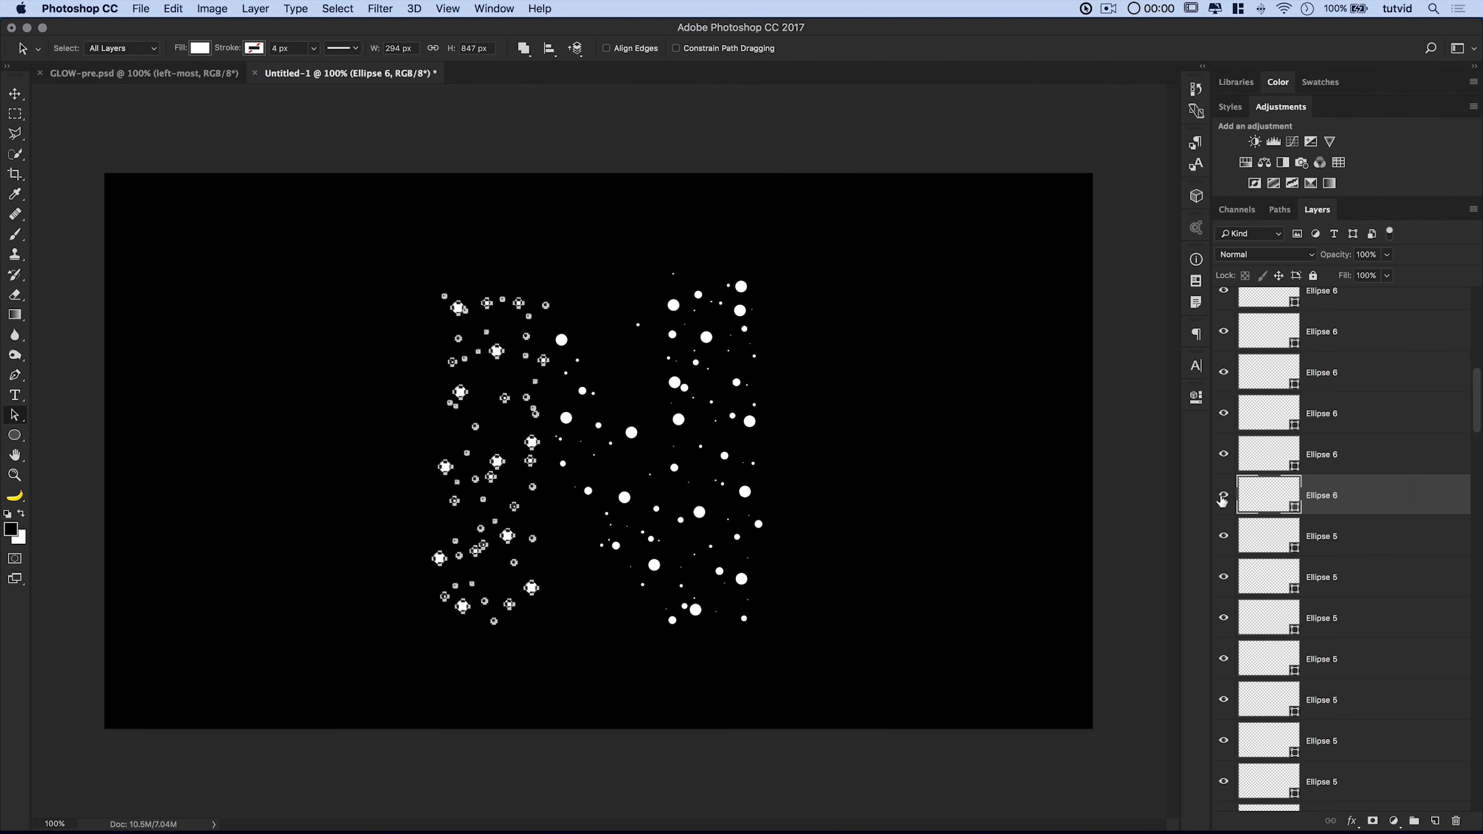
pyautogui.click(1223, 496)
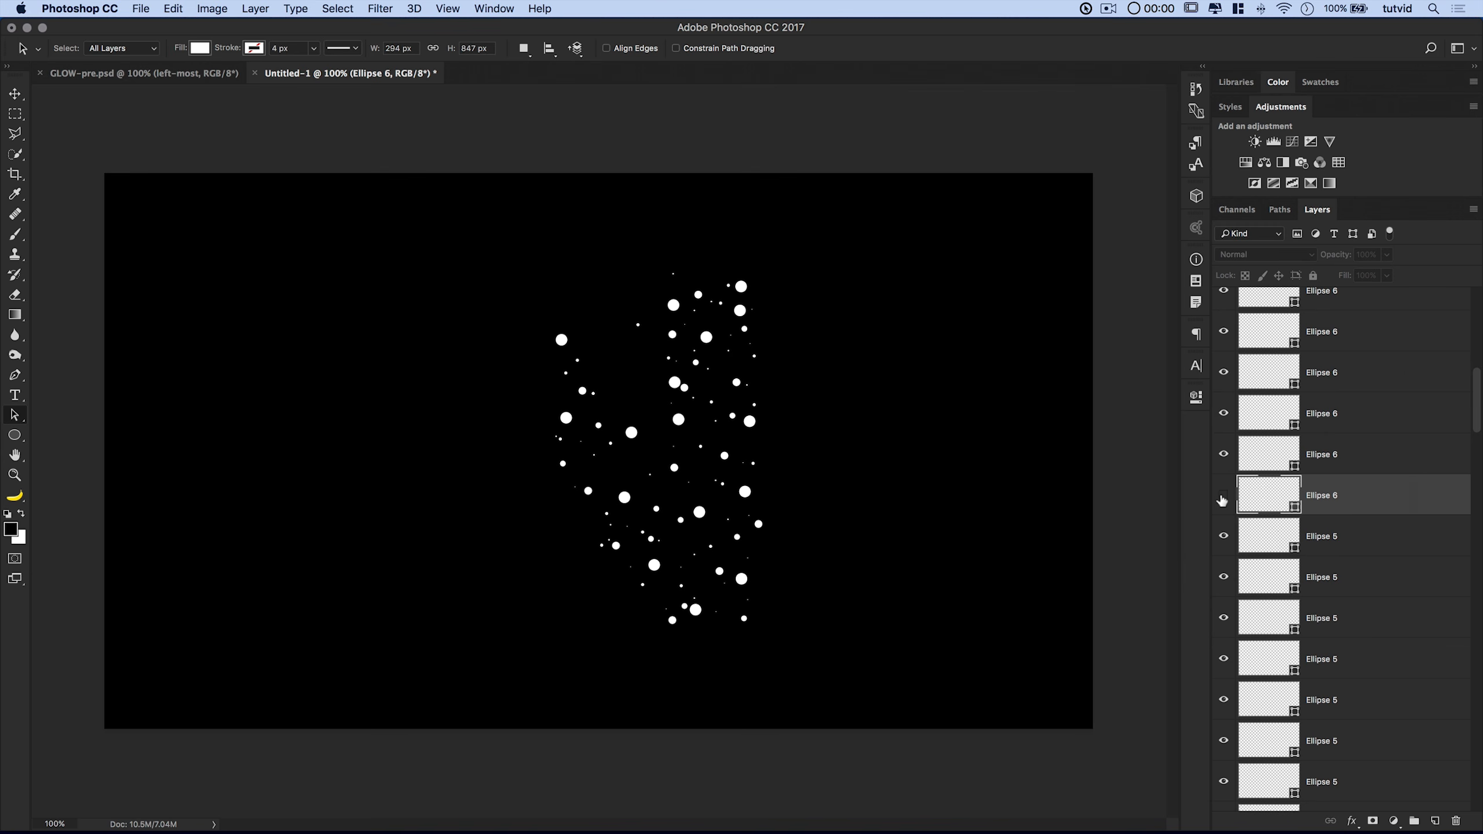
pyautogui.click(1223, 496)
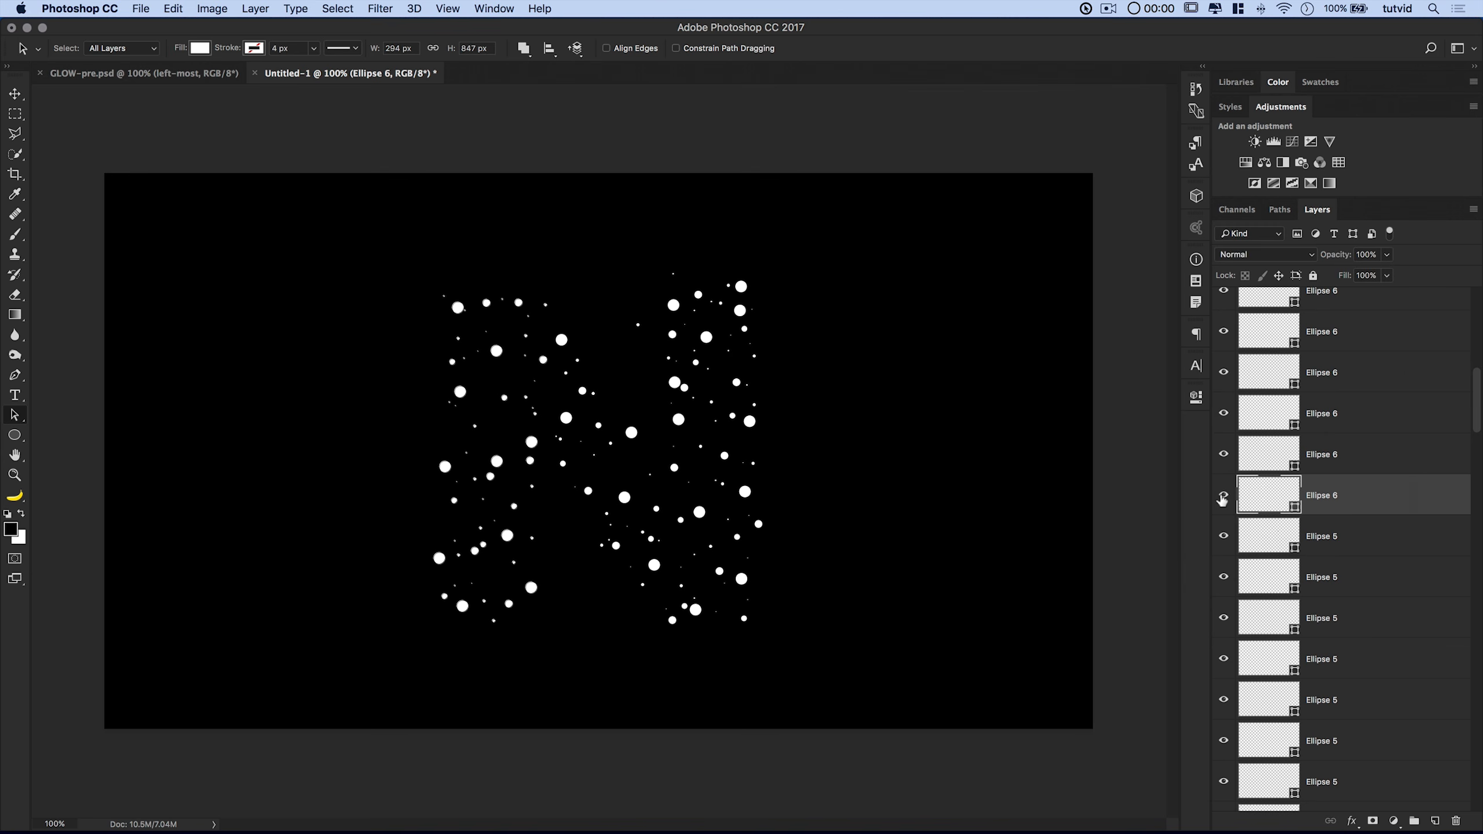
# Rename the united left-stem layer as leftmost and bring it to the front of the layer stack.
pyautogui.doubleClick(1324, 496)
pyautogui.write('leftmost')
pyautogui.press('Return')
pyautogui.click(344, 9)
pyautogui.moveTo(255, 8)
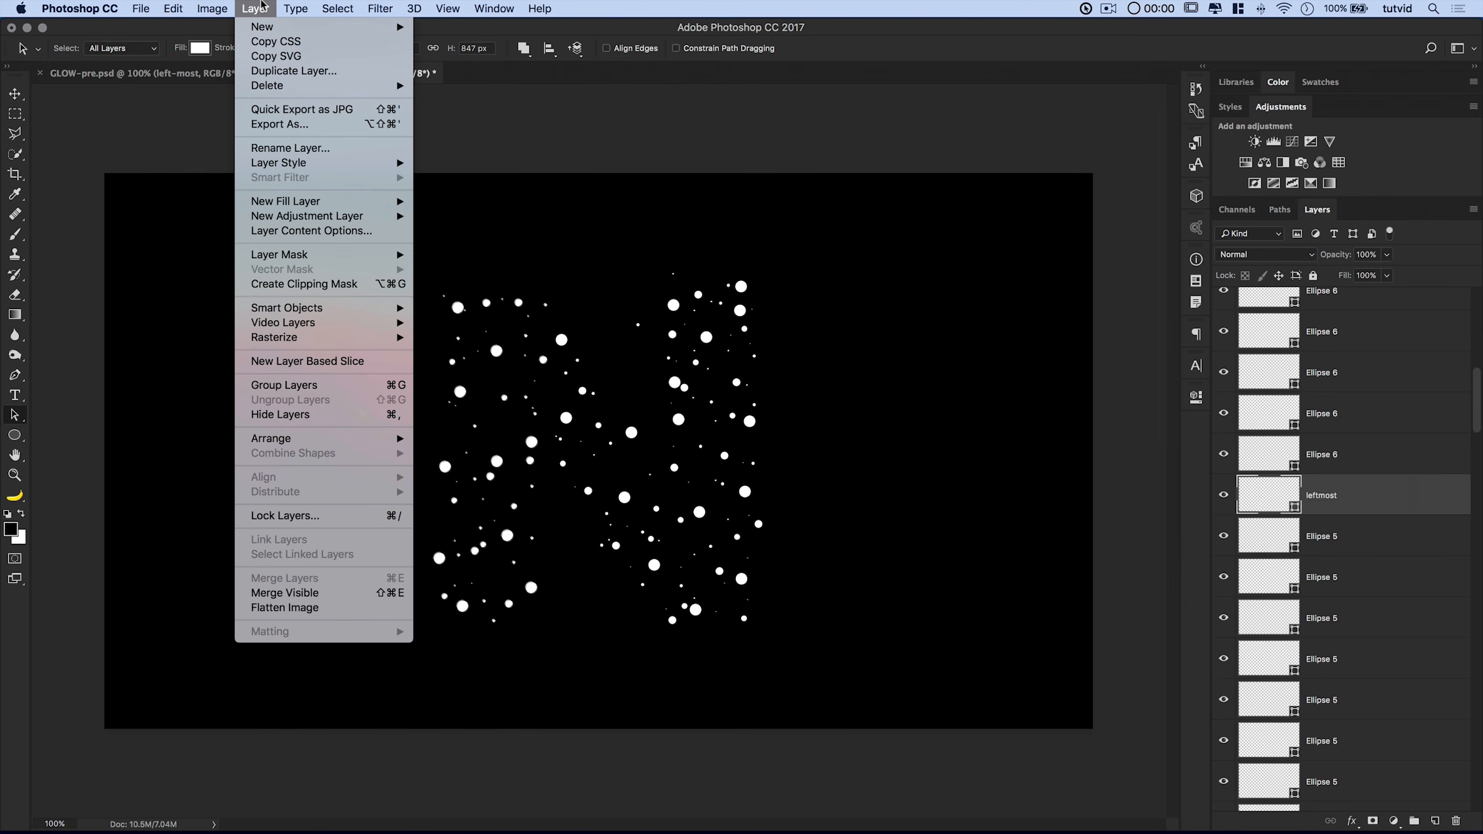
pyautogui.moveTo(348, 438)
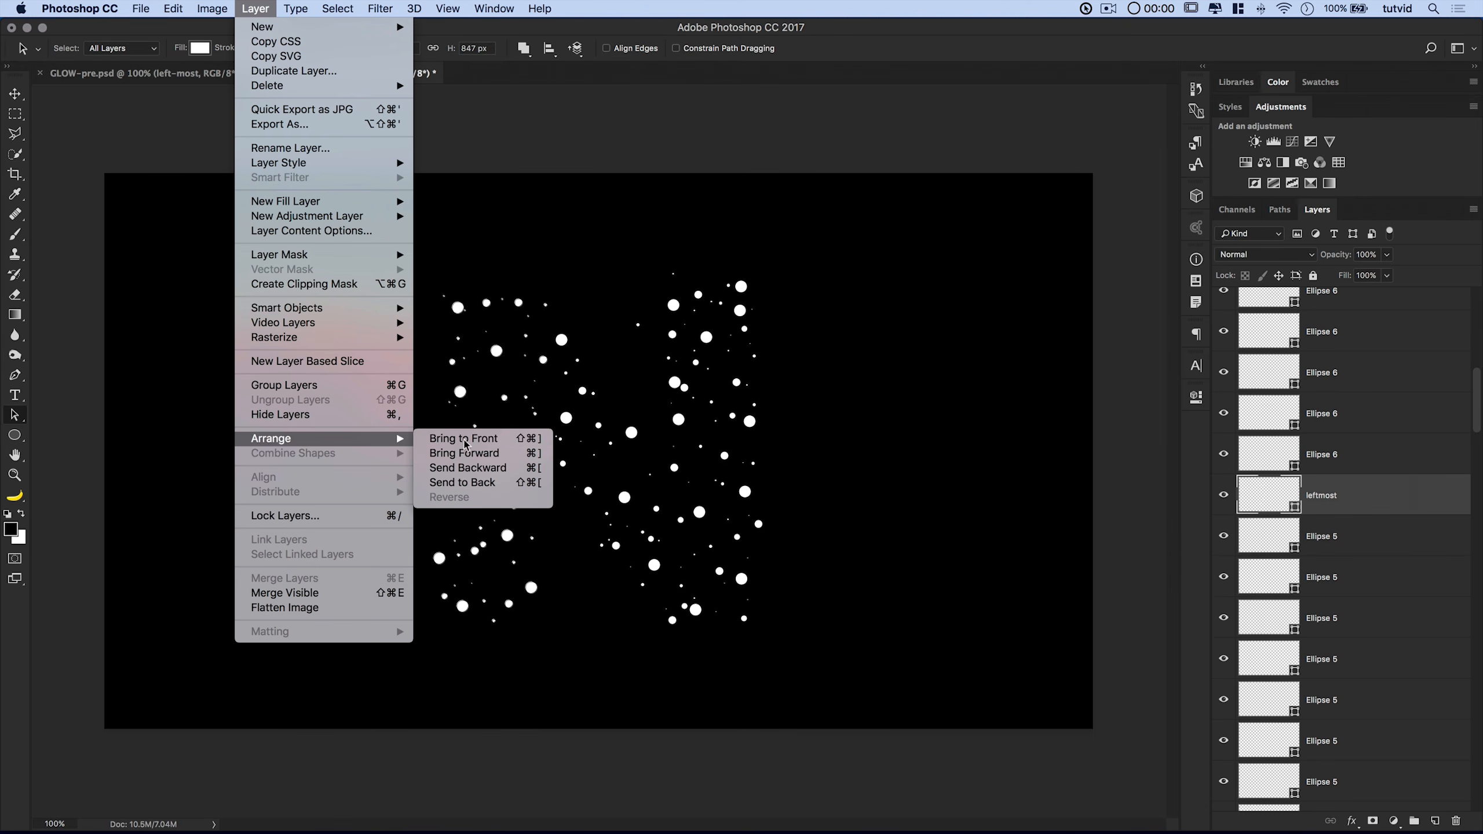
pyautogui.click(467, 439)
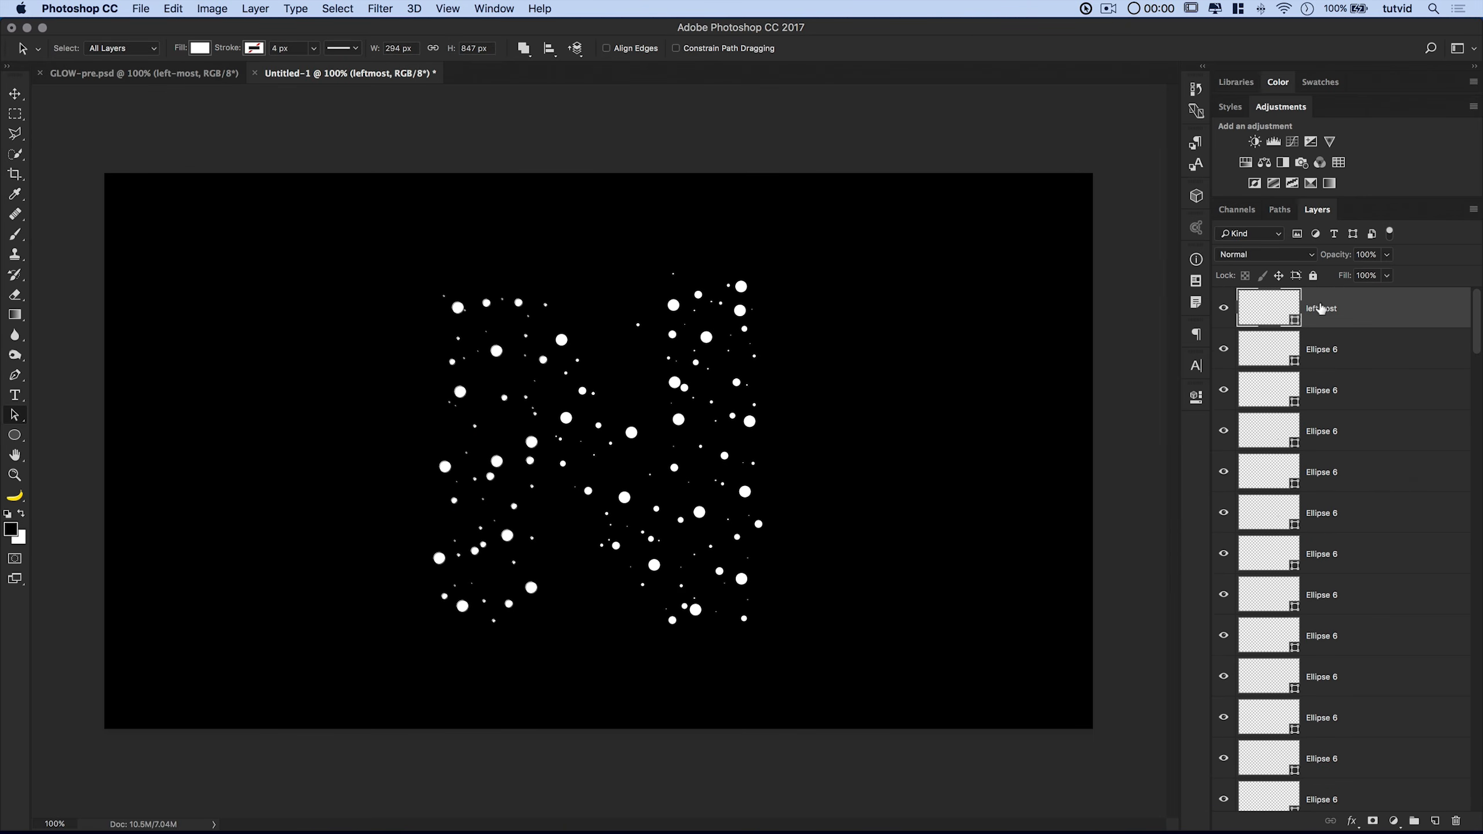
# Convert the leftmost layer to a smart object and hide it.
pyautogui.click(1224, 308)
pyautogui.click(1224, 309)
pyautogui.rightClick(1379, 317)
pyautogui.click(1220, 368)
pyautogui.click(1224, 311)
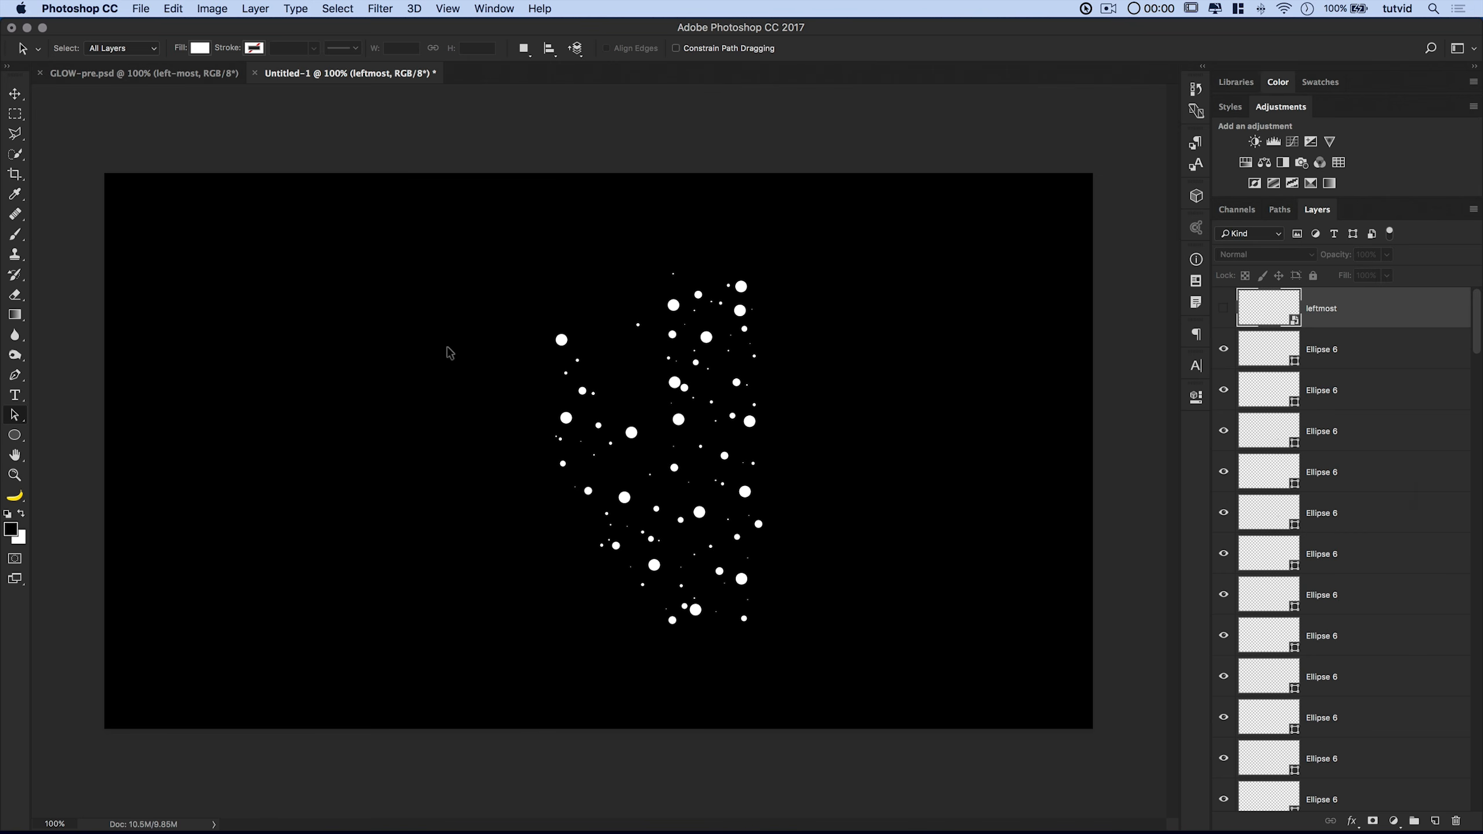
# Select the circles in the left part of the N's diagonal and unite them into one shape layer.
pyautogui.moveTo(531, 306); pyautogui.dragTo(612, 577)
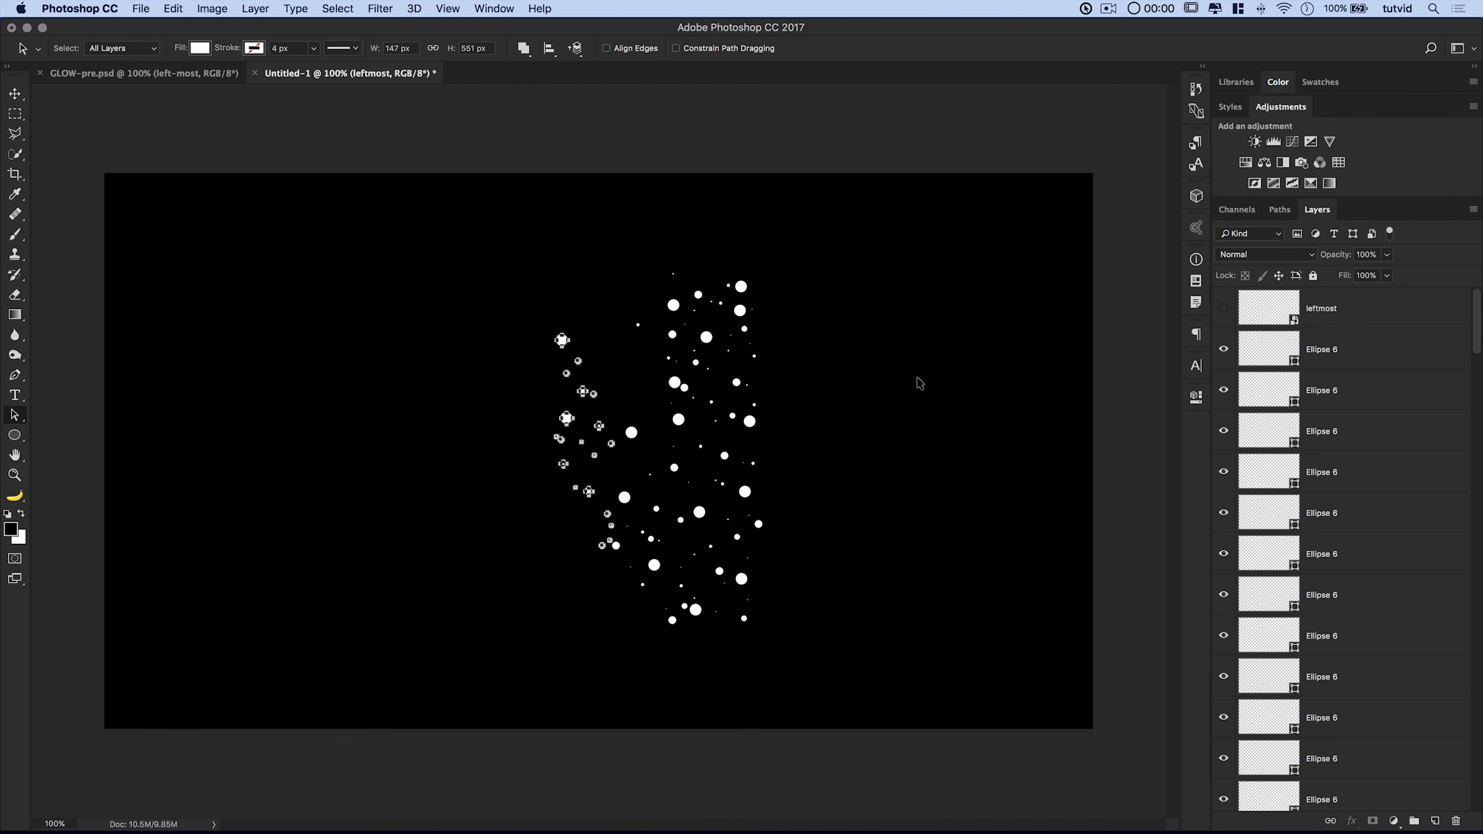
pyautogui.rightClick(565, 426)
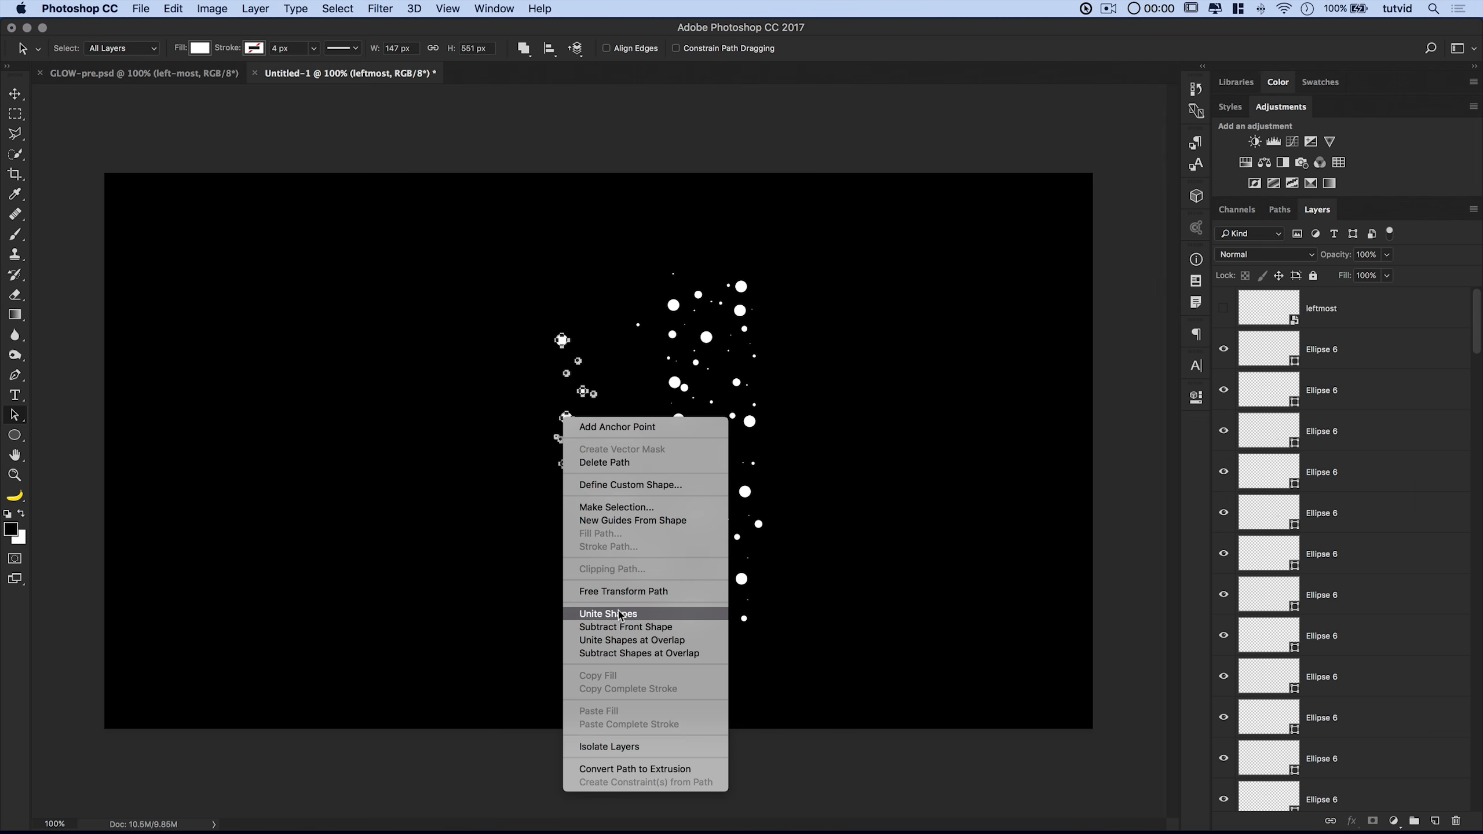
pyautogui.click(613, 520)
pyautogui.scroll(-2, 1418, 503)
pyautogui.scroll(-5, 1419, 503)
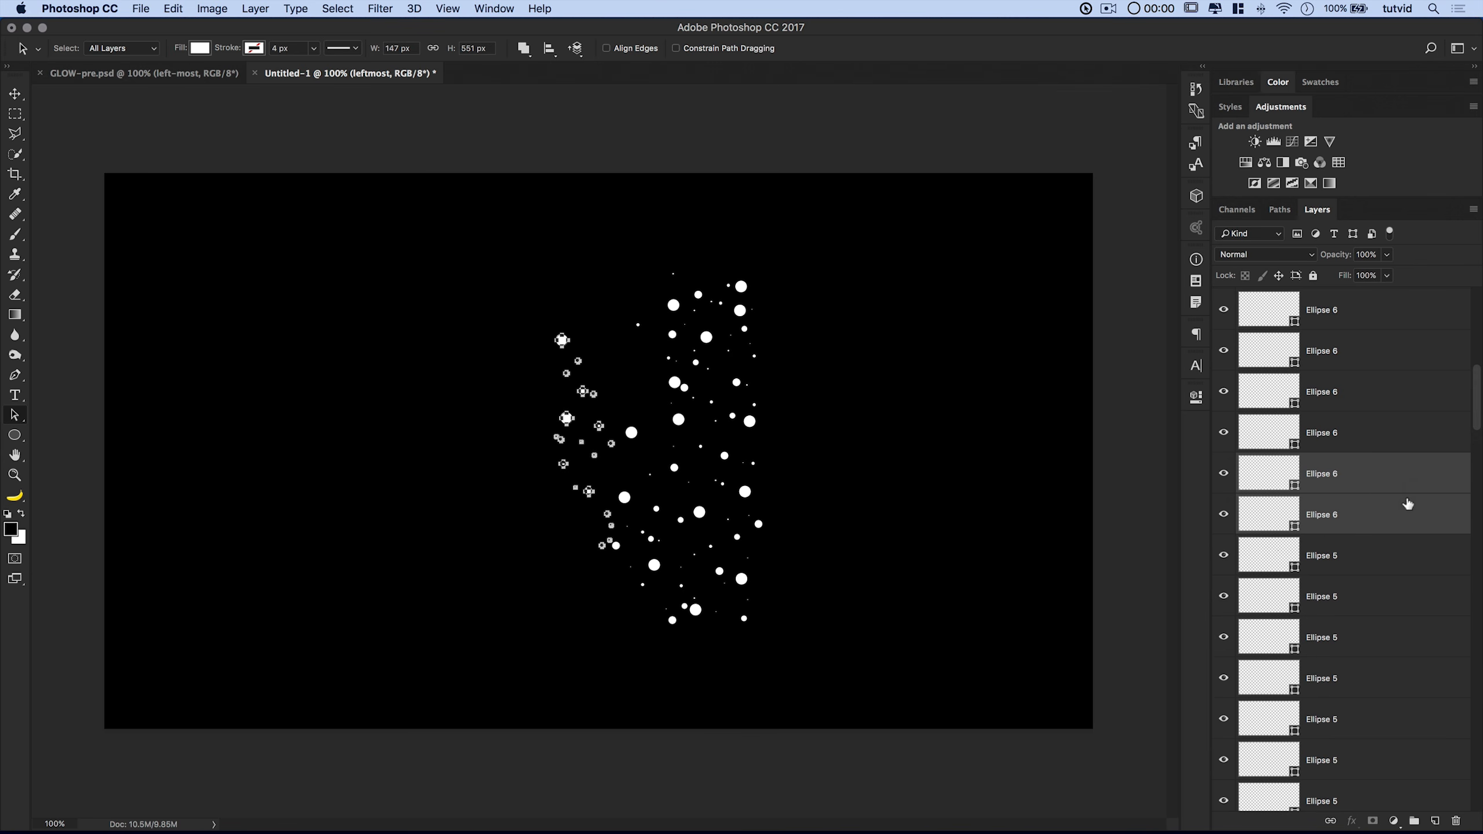
pyautogui.scroll(-2, 1337, 468)
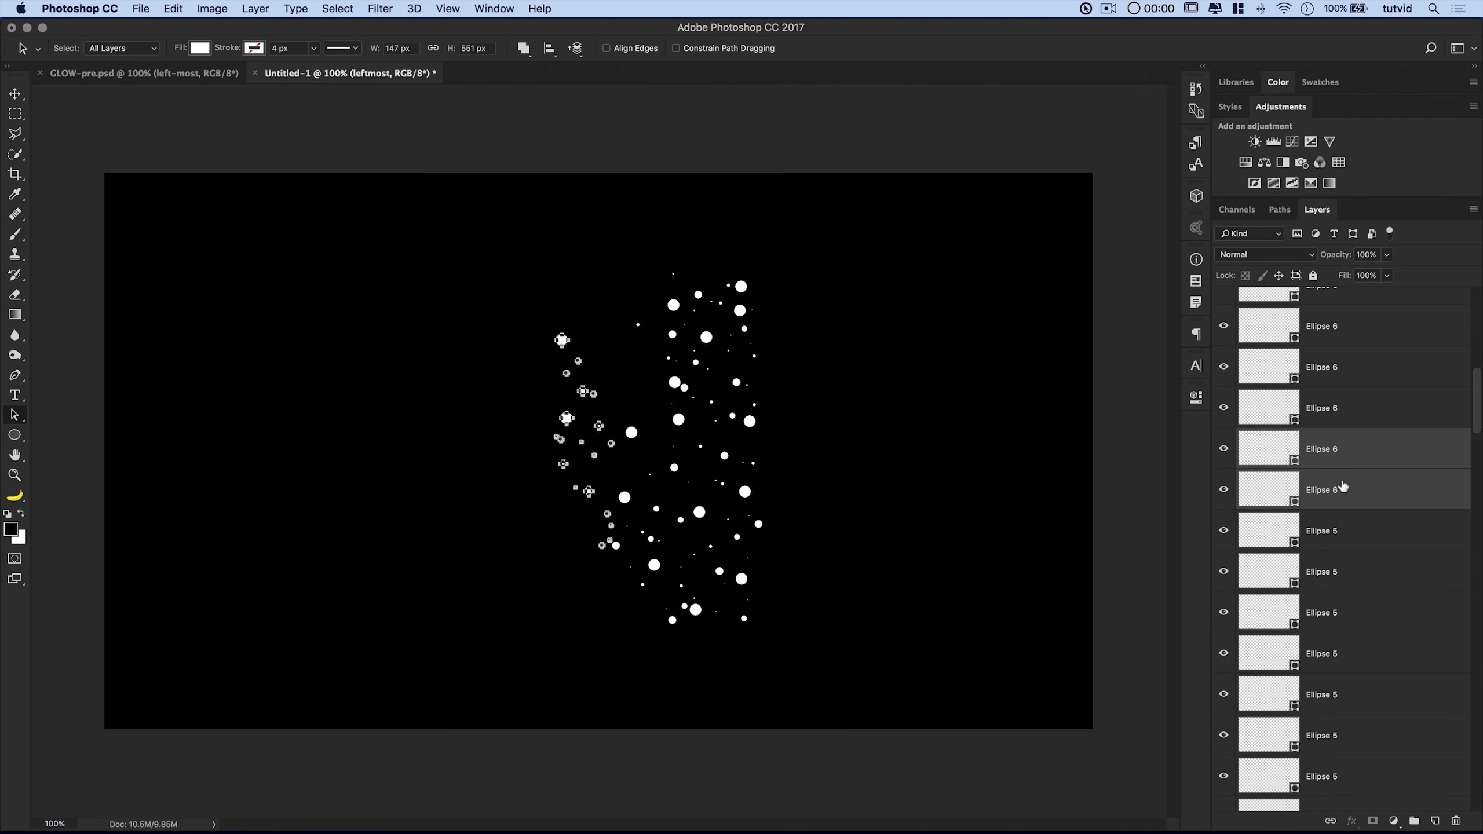
pyautogui.scroll(-5, 1343, 526)
pyautogui.scroll(5, 1344, 555)
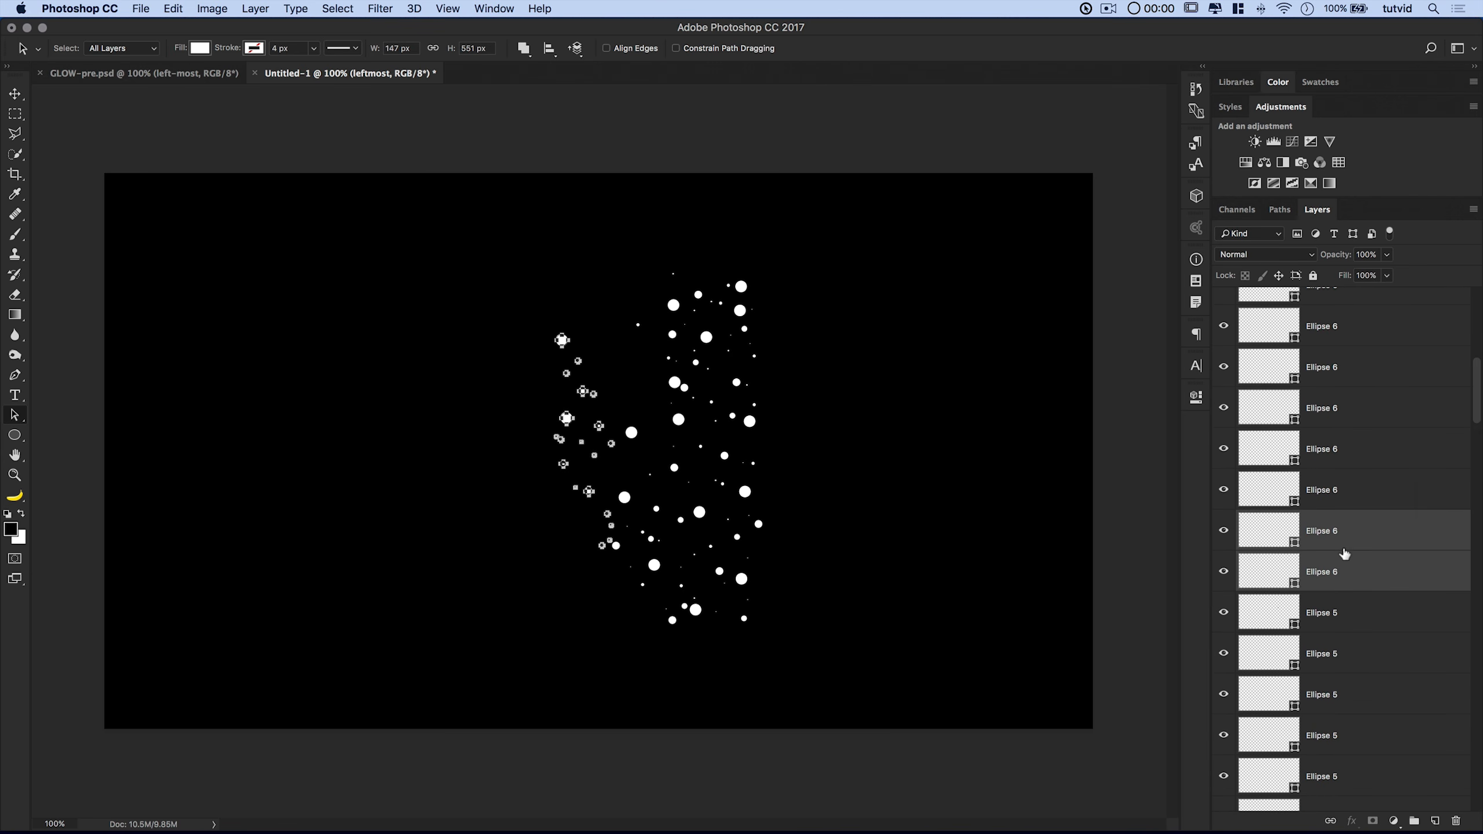
pyautogui.rightClick(565, 345)
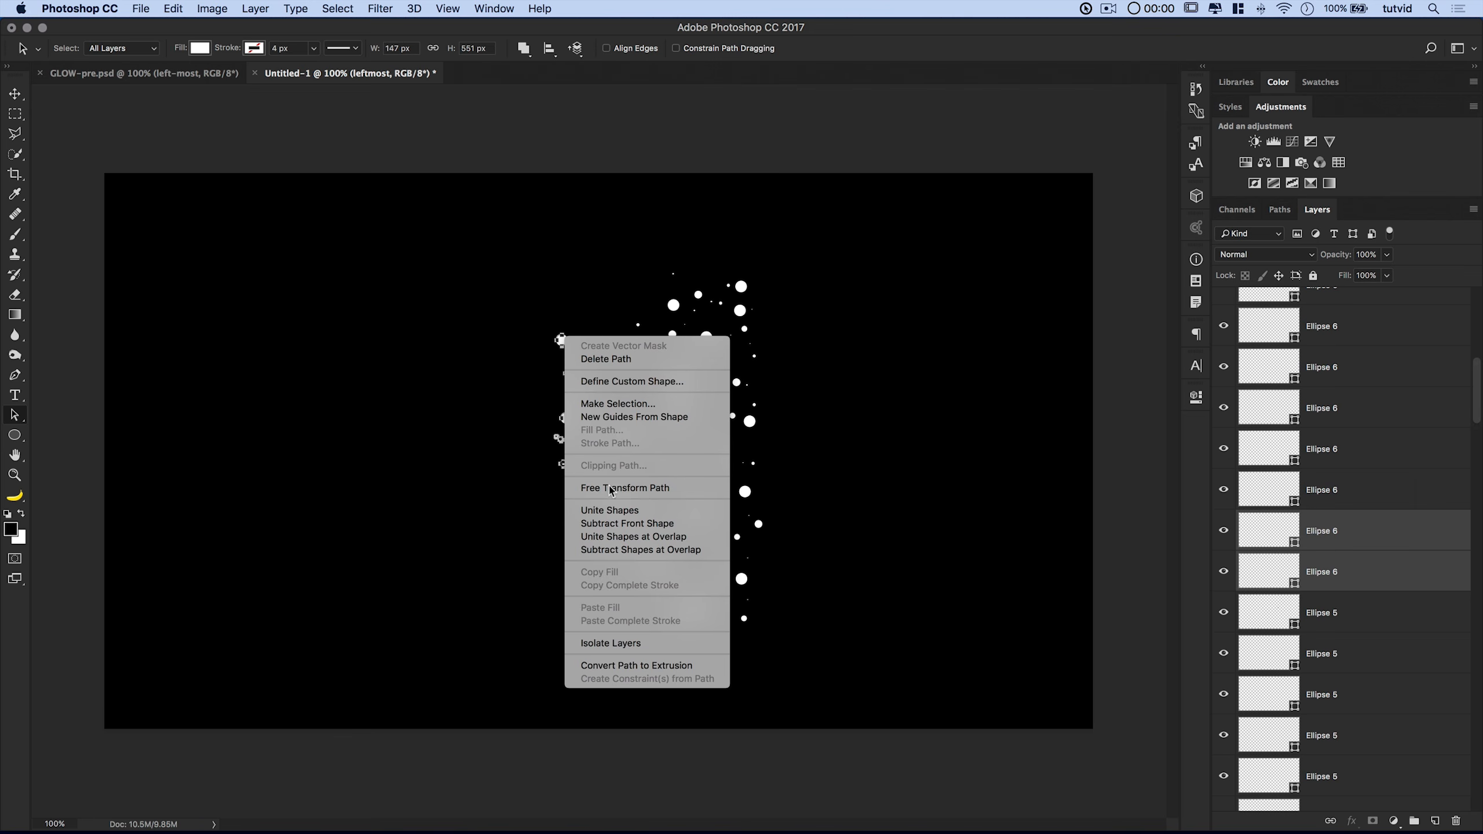
pyautogui.click(569, 510)
pyautogui.scroll(-1, 1329, 576)
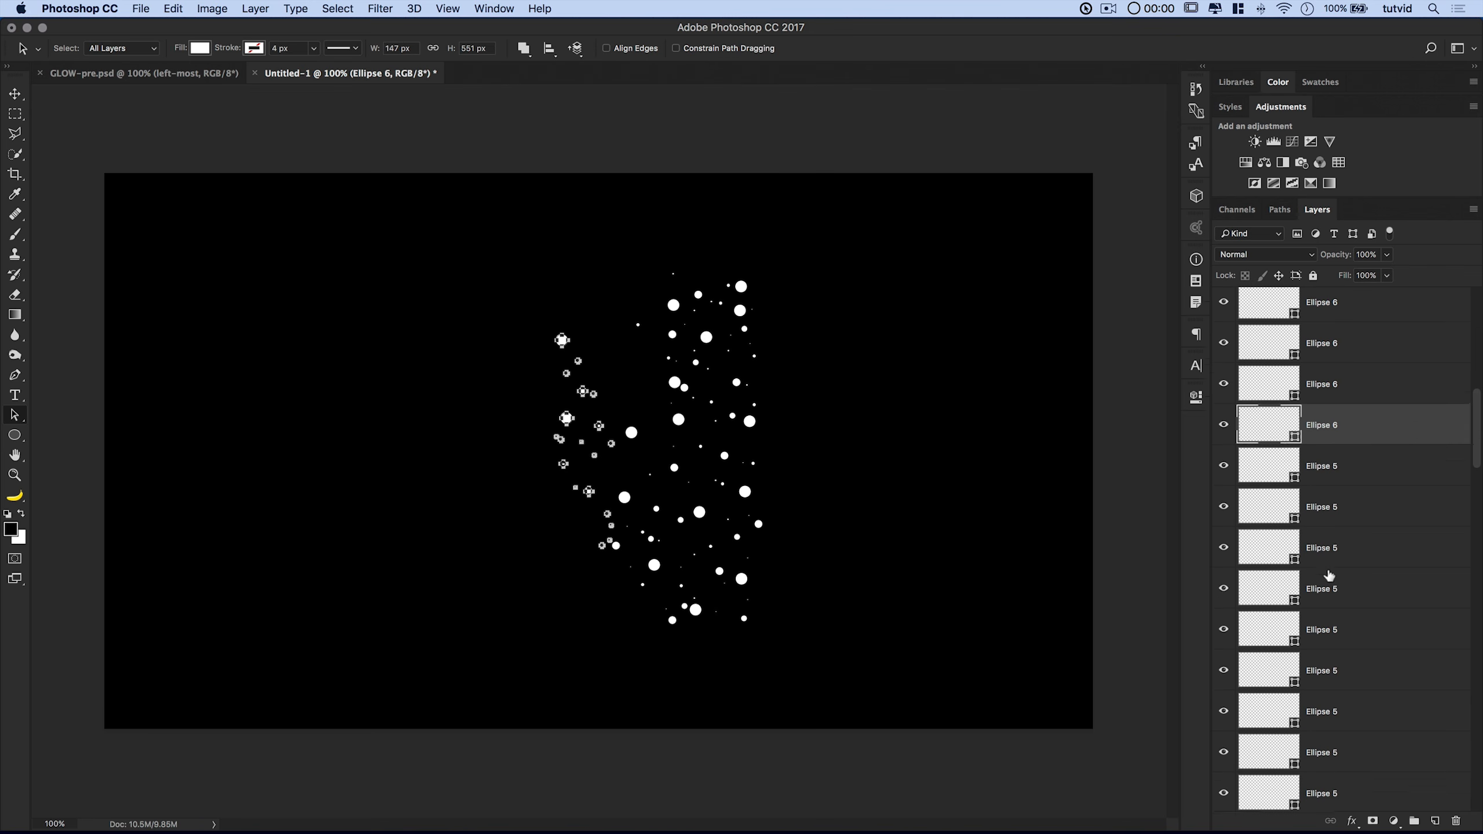
# Rename the newly united layer as left and move it up the stack to sit directly below leftmost.
pyautogui.doubleClick(1325, 487)
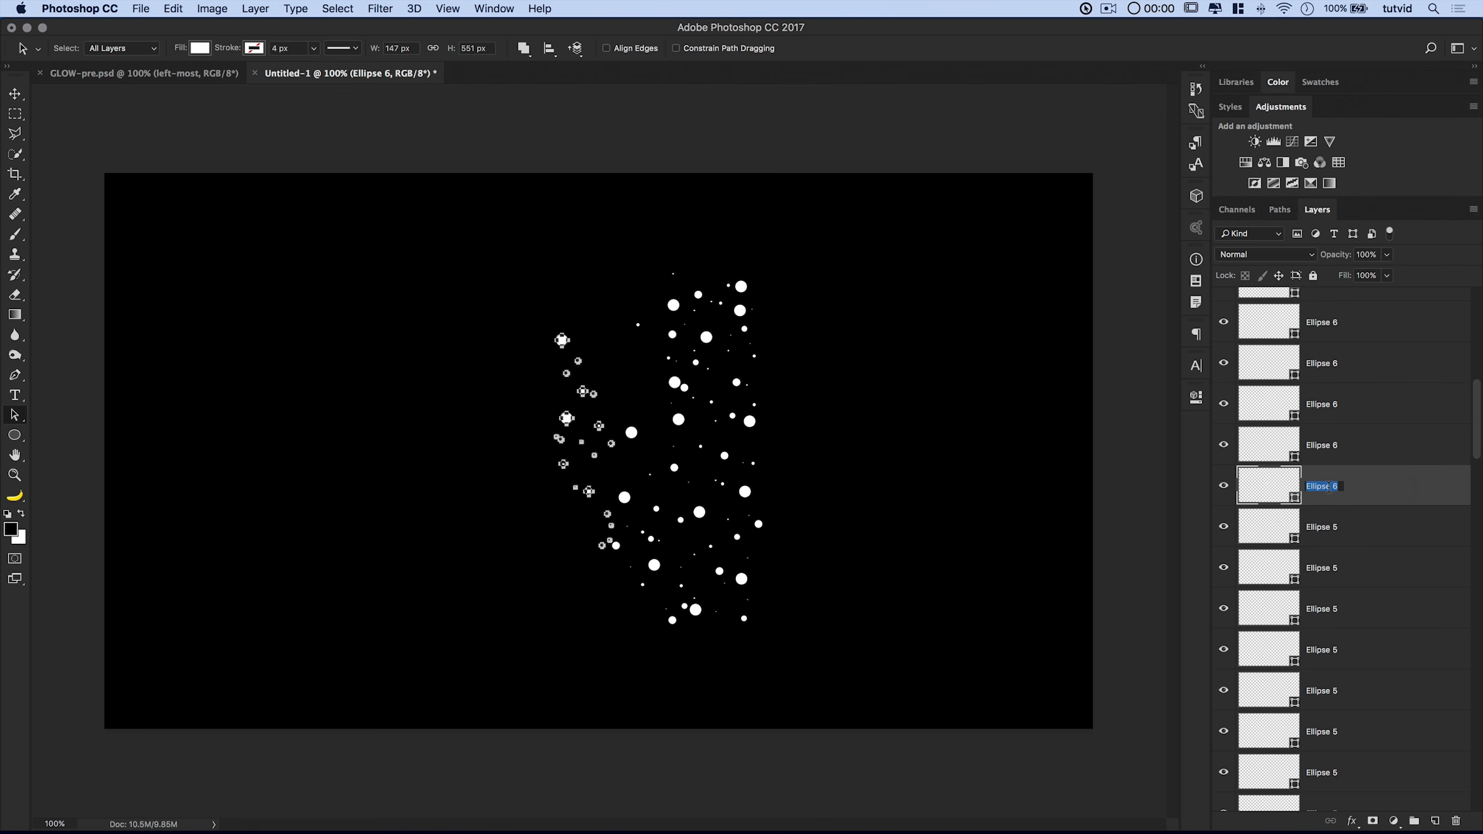
pyautogui.write('left')
pyautogui.press('Return')
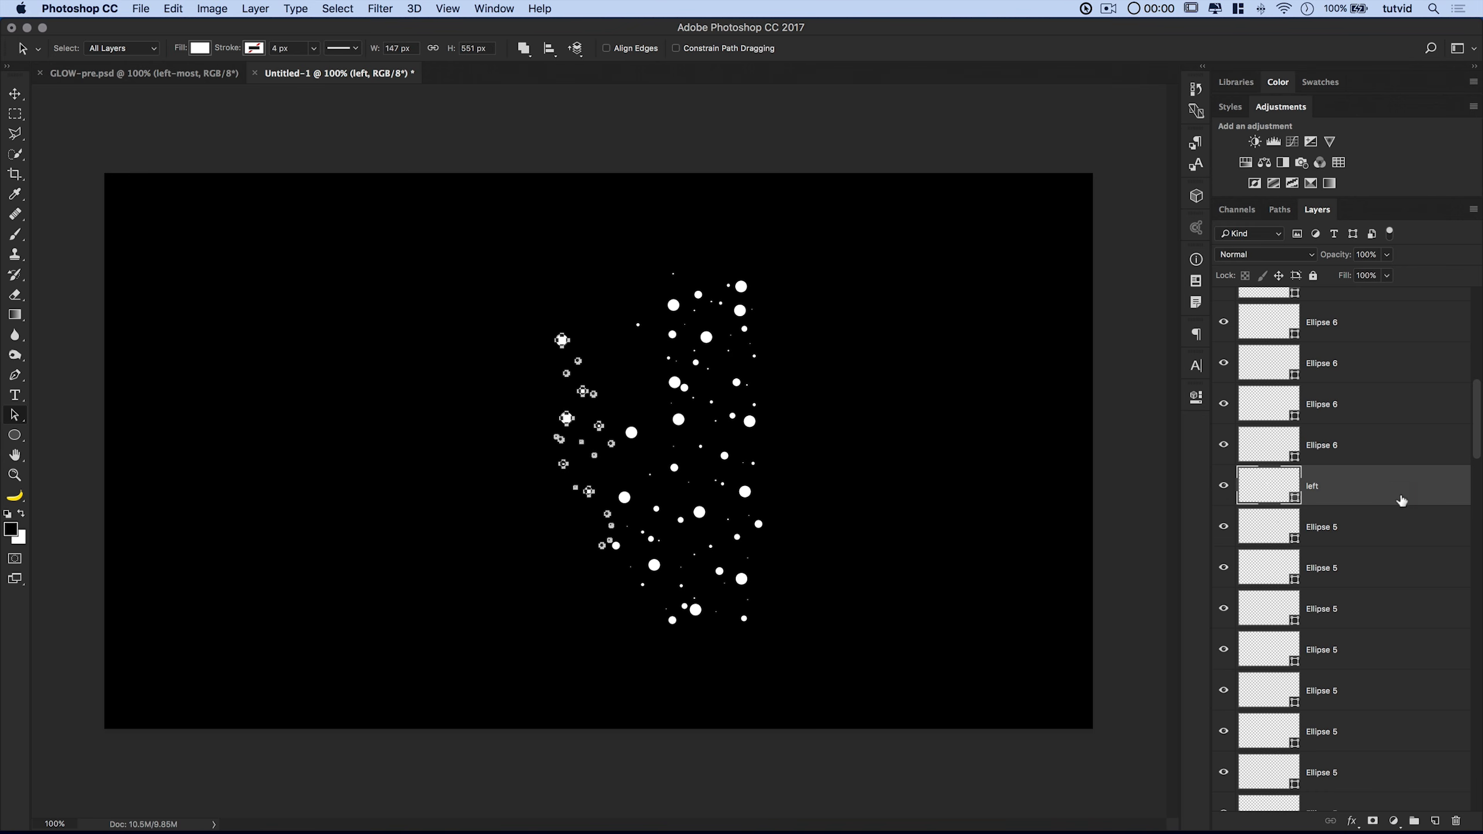
pyautogui.click(255, 8)
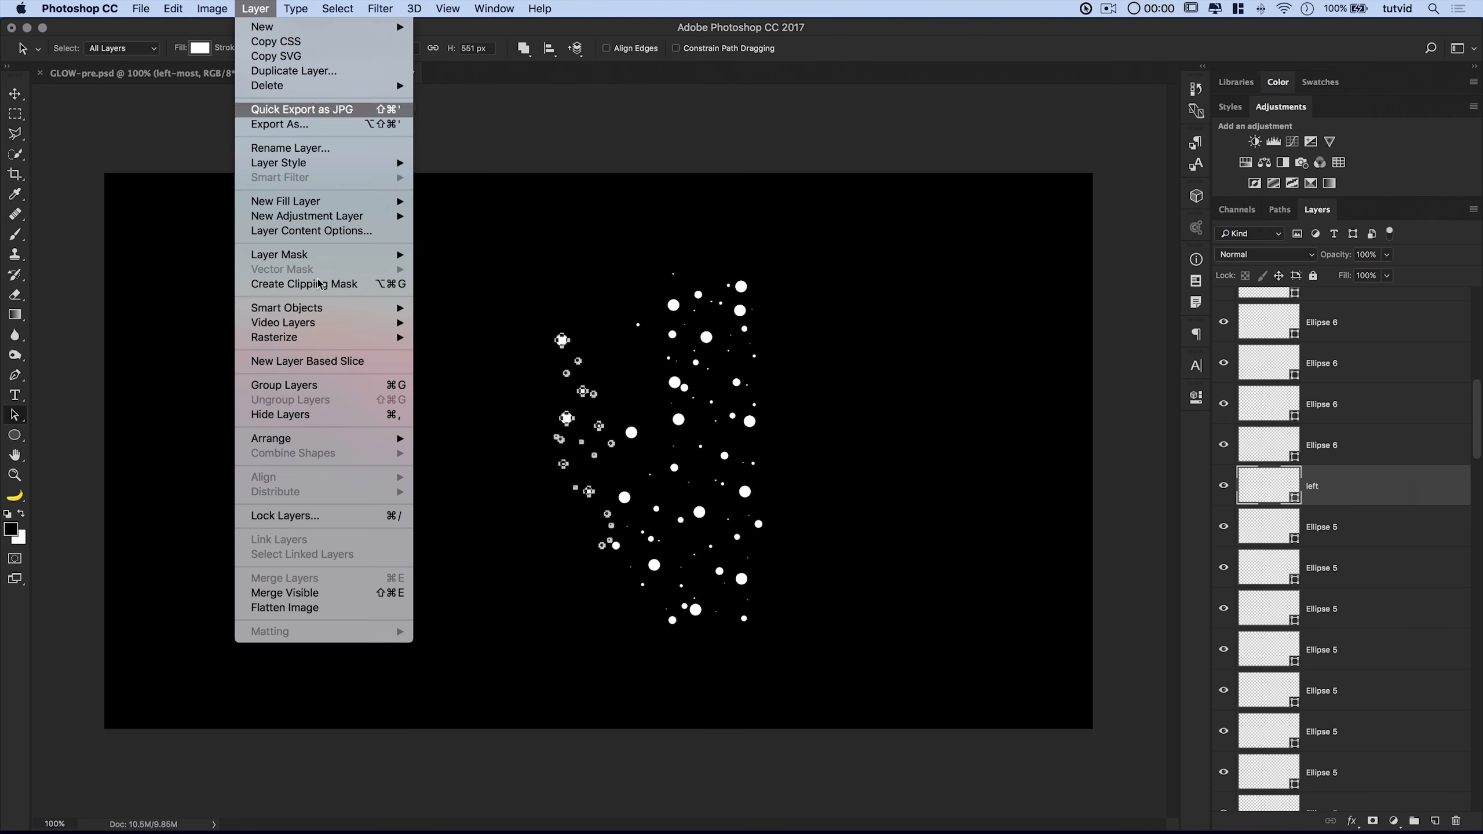
pyautogui.moveTo(336, 436)
pyautogui.click(473, 439)
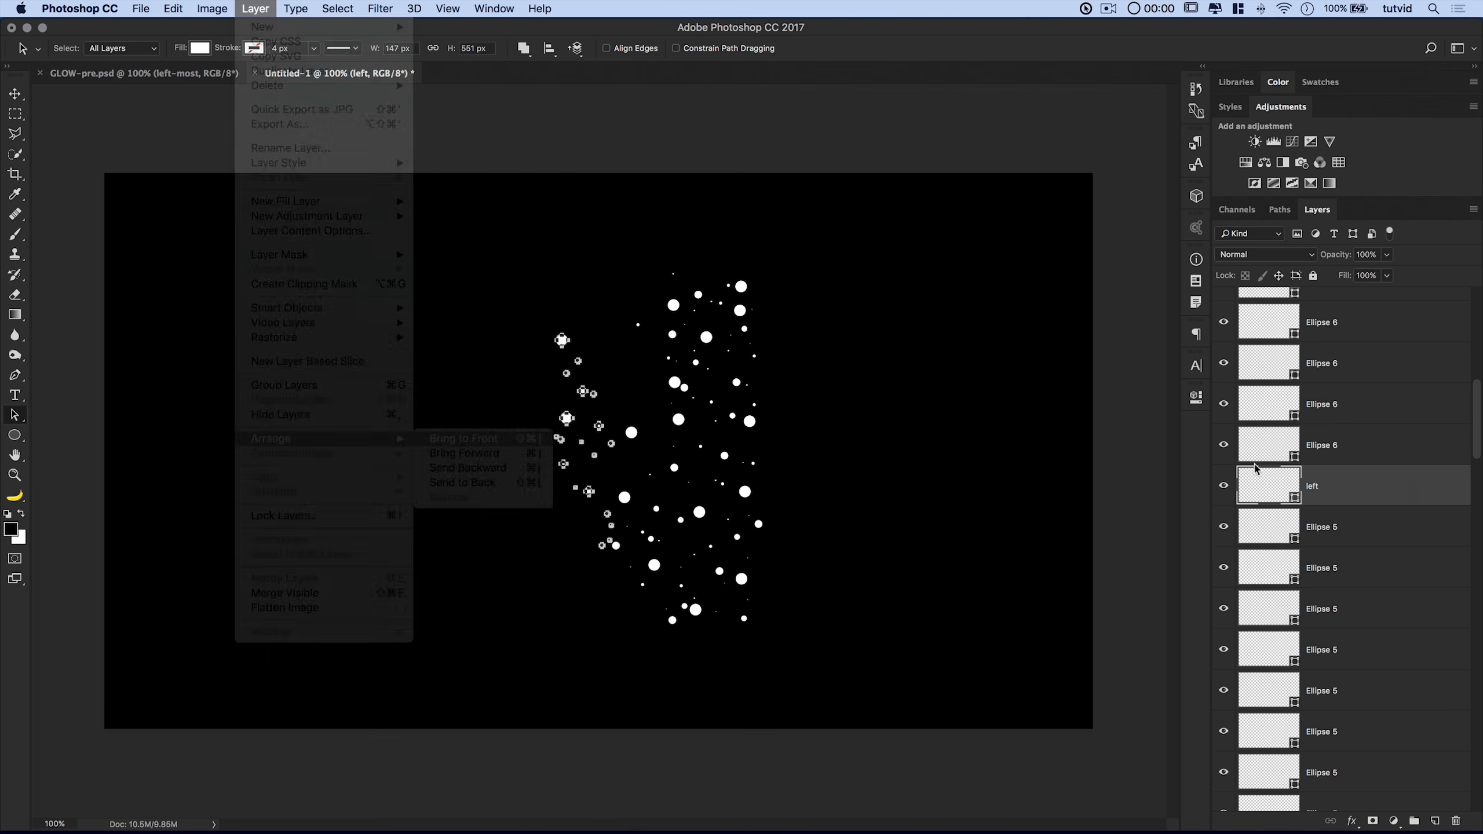
pyautogui.moveTo(1360, 308); pyautogui.dragTo(1361, 363)
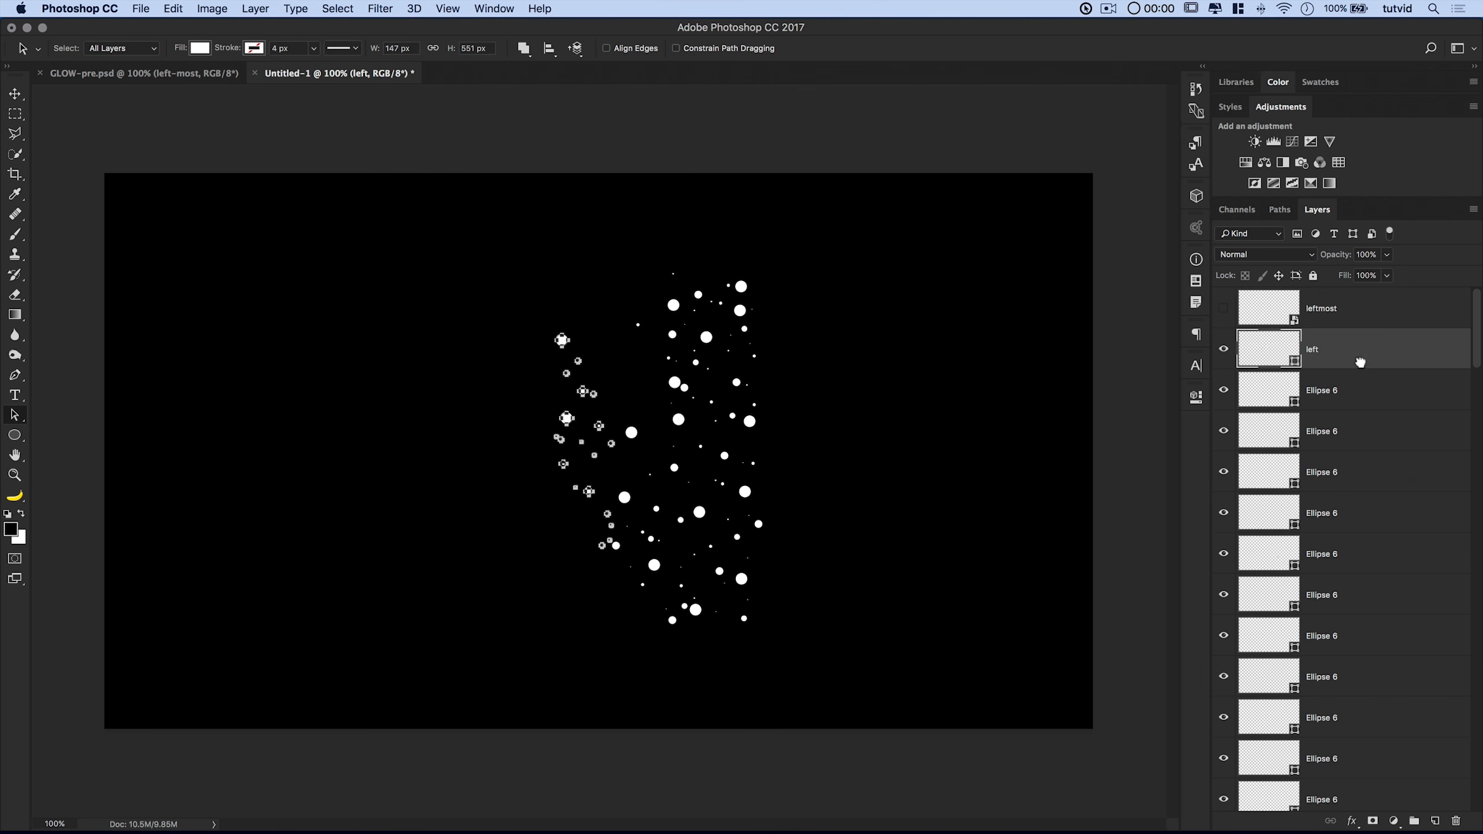
# Convert the left layer to a smart object and hide it.
pyautogui.rightClick(1348, 344)
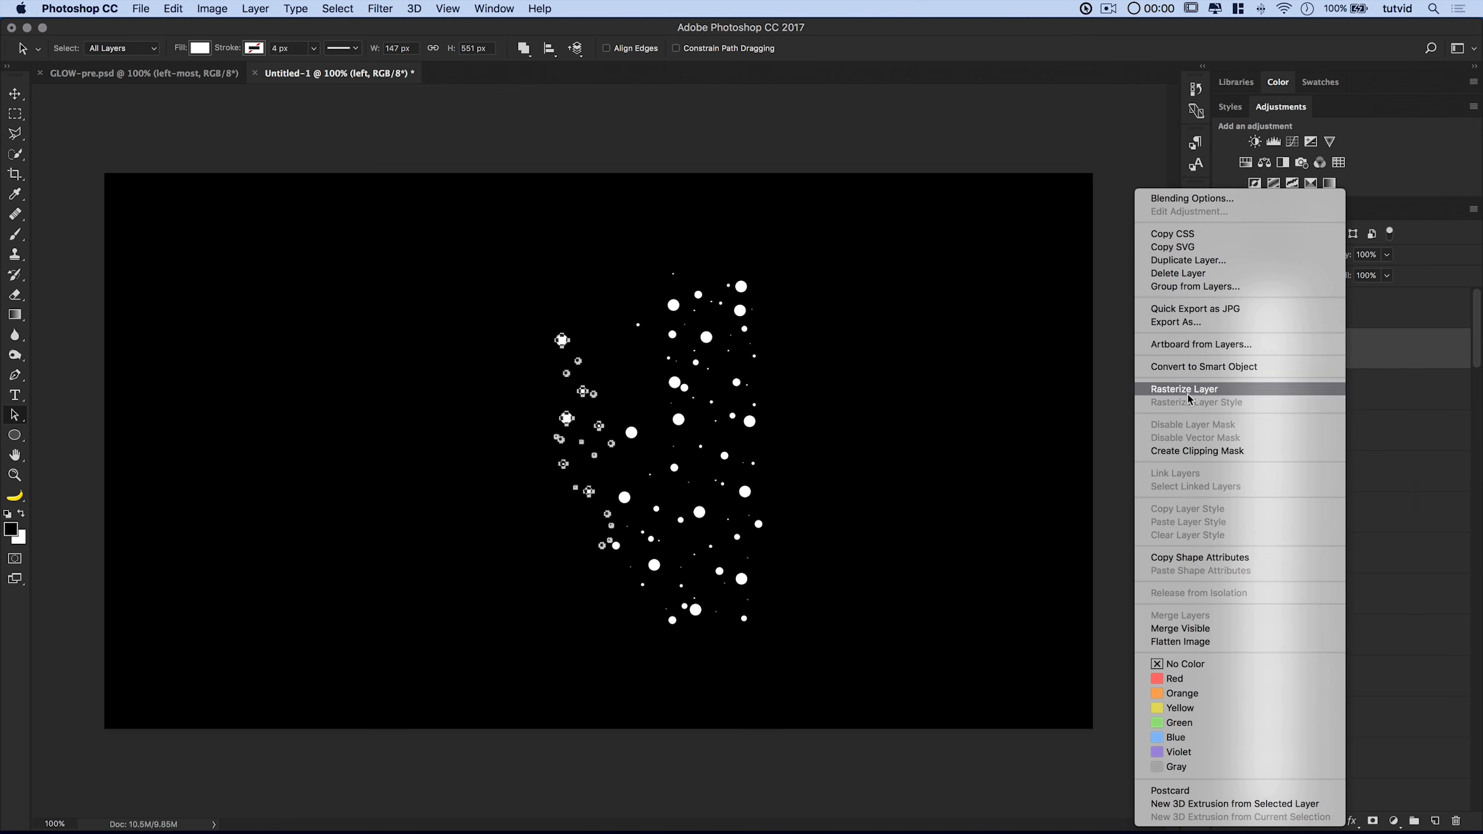
pyautogui.click(1204, 366)
pyautogui.click(1224, 349)
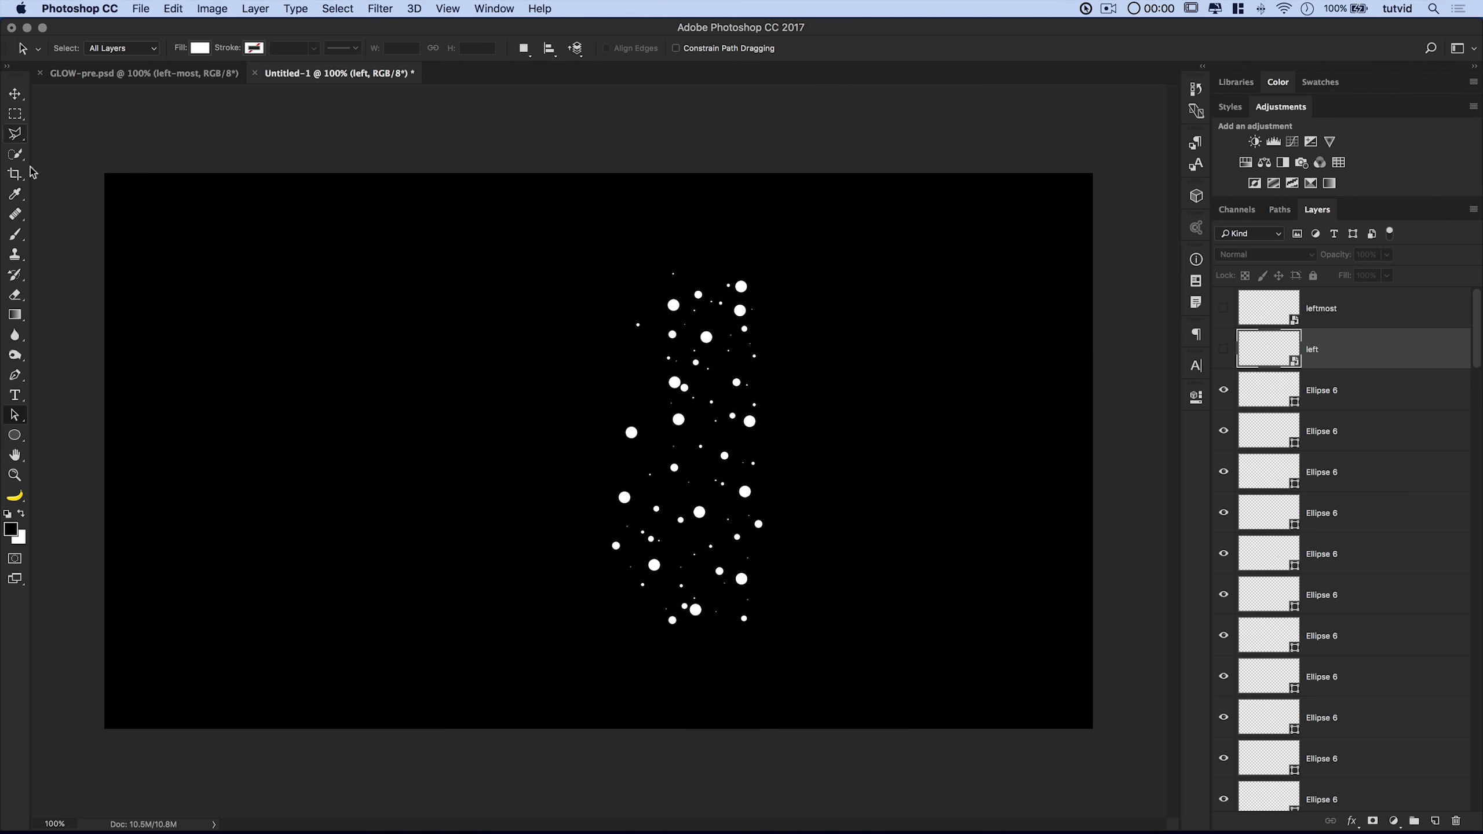
# Select the remaining diagonal circles, including the one at the foot of the right stem, and unite them into one shape layer.
pyautogui.moveTo(565, 293); pyautogui.dragTo(665, 708)
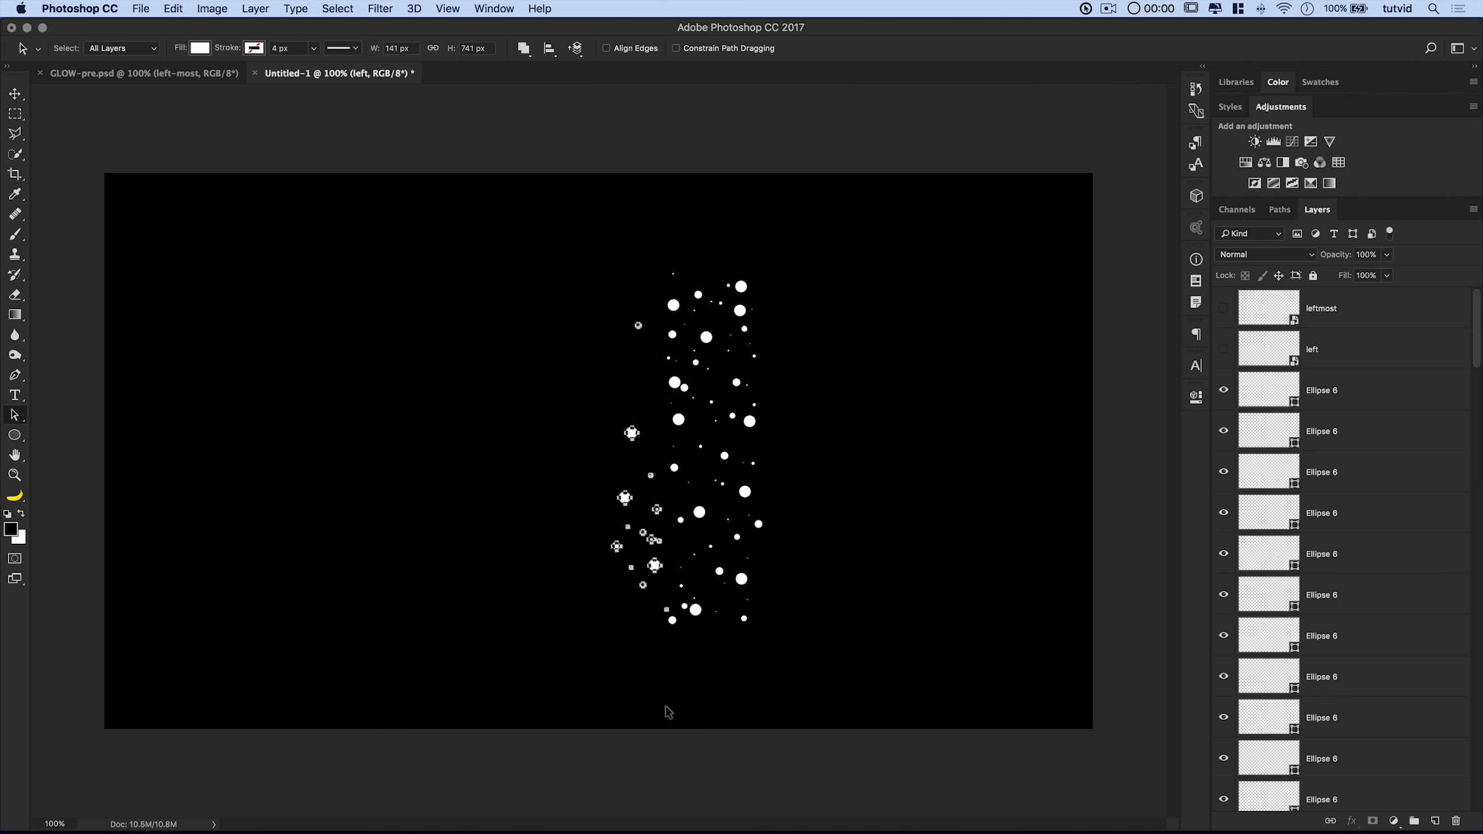
pyautogui.keyDown('shift'); pyautogui.click(673, 621); pyautogui.keyUp('shift')
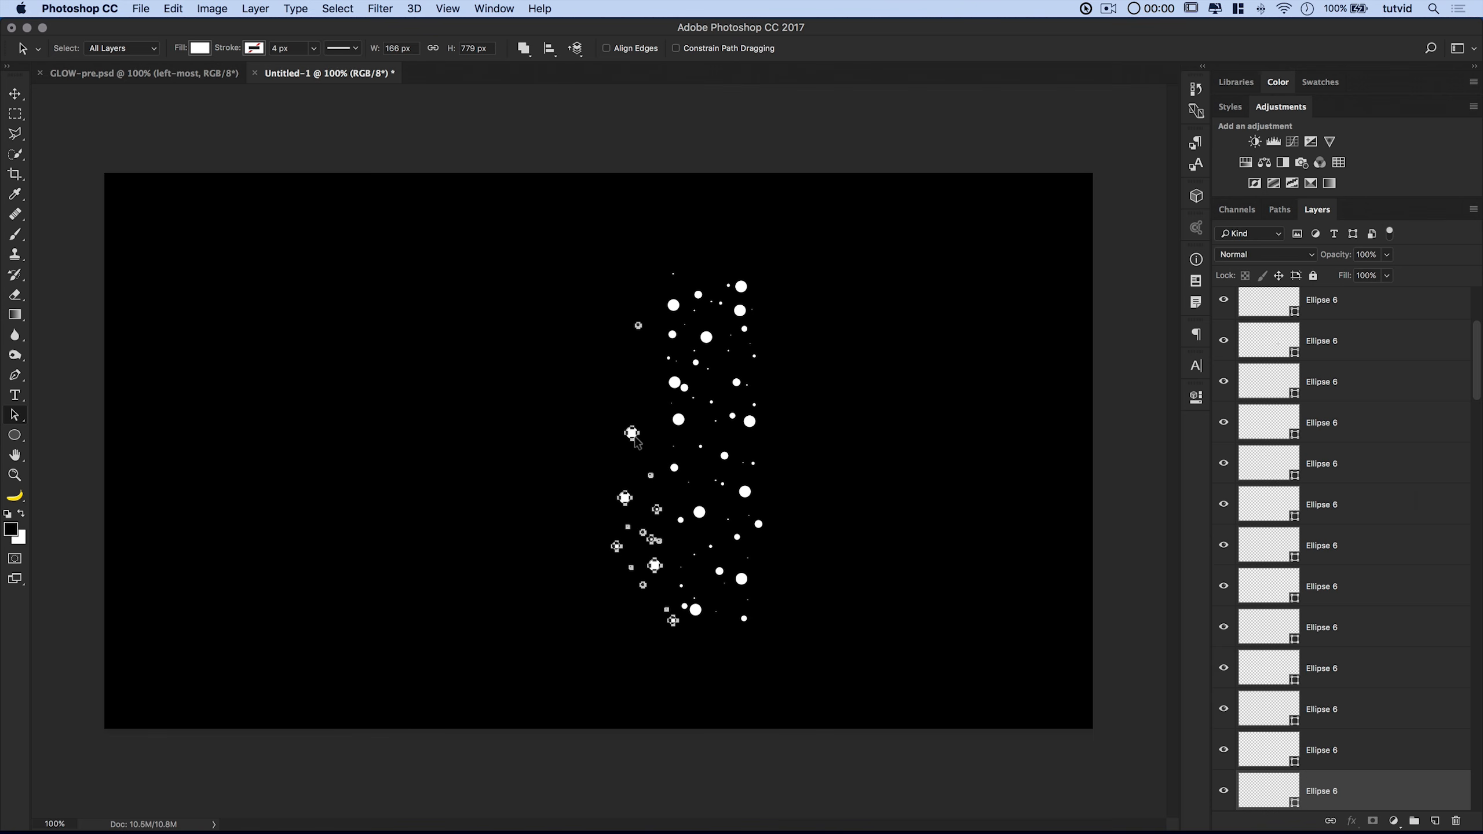
pyautogui.rightClick(633, 432)
pyautogui.click(660, 601)
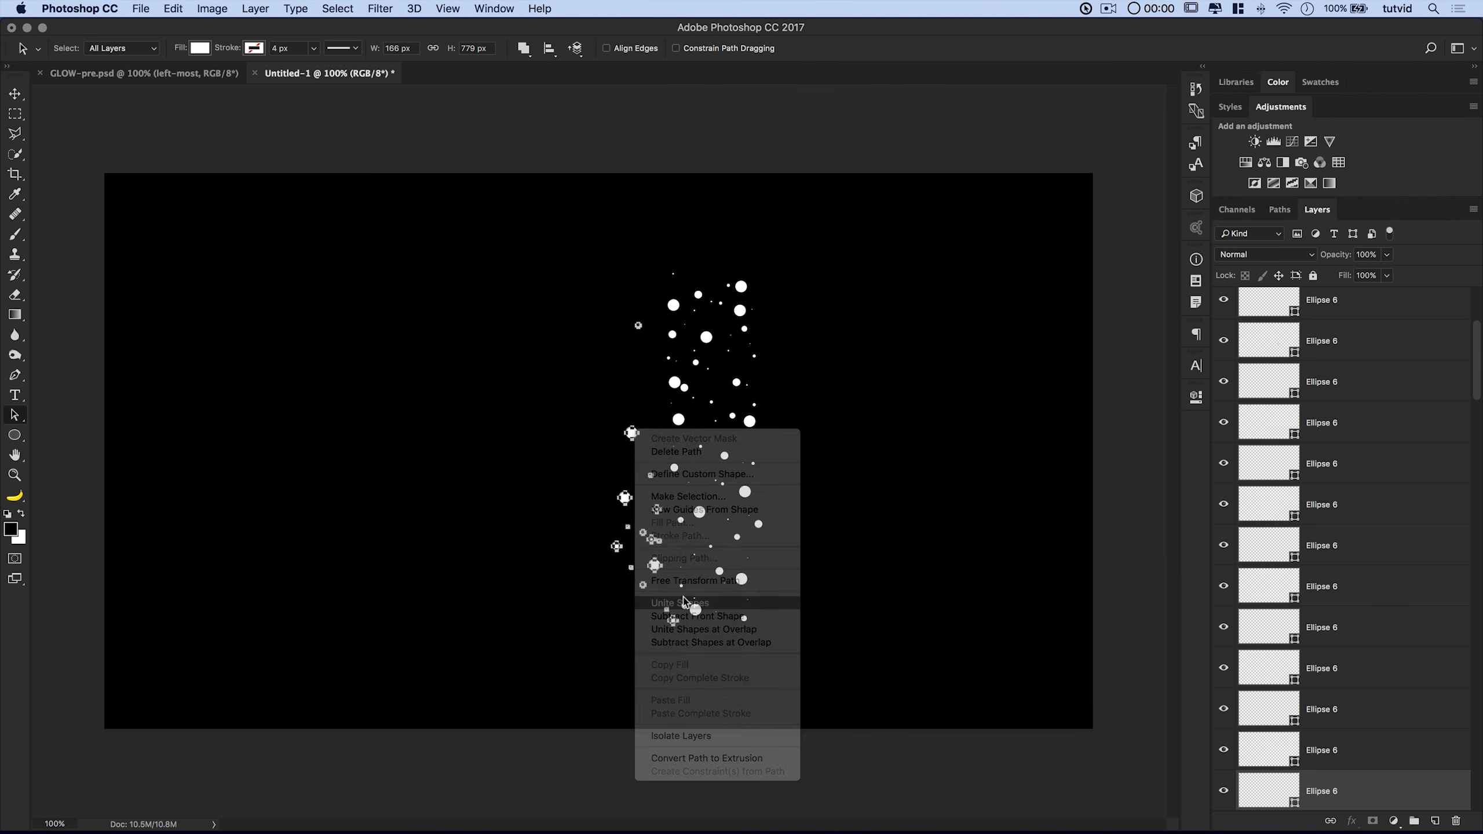
# Rename the united layer of remaining diagonal circles as right.
pyautogui.scroll(-5, 1375, 660)
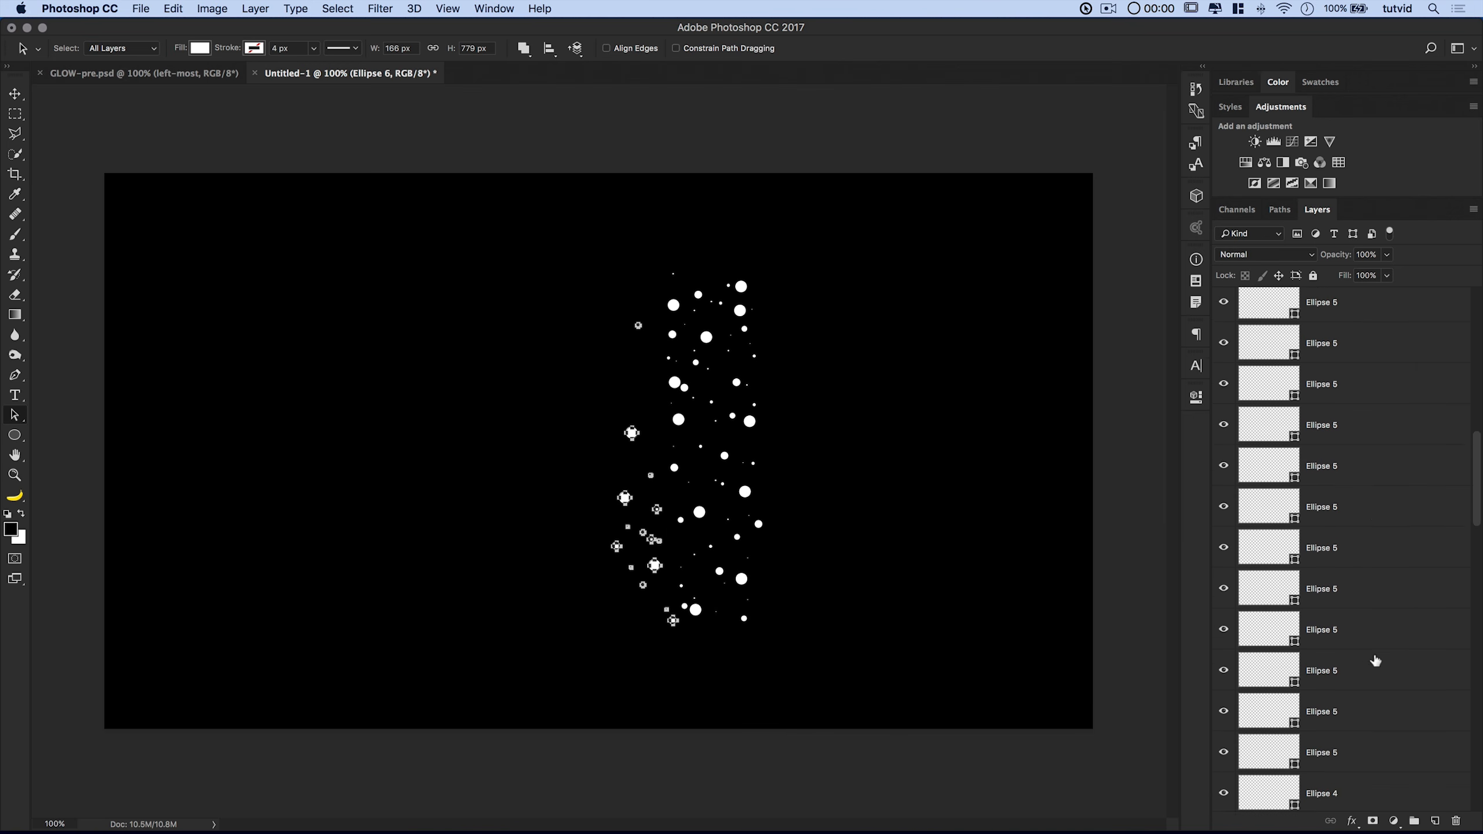
pyautogui.write('right')
pyautogui.press('Return')
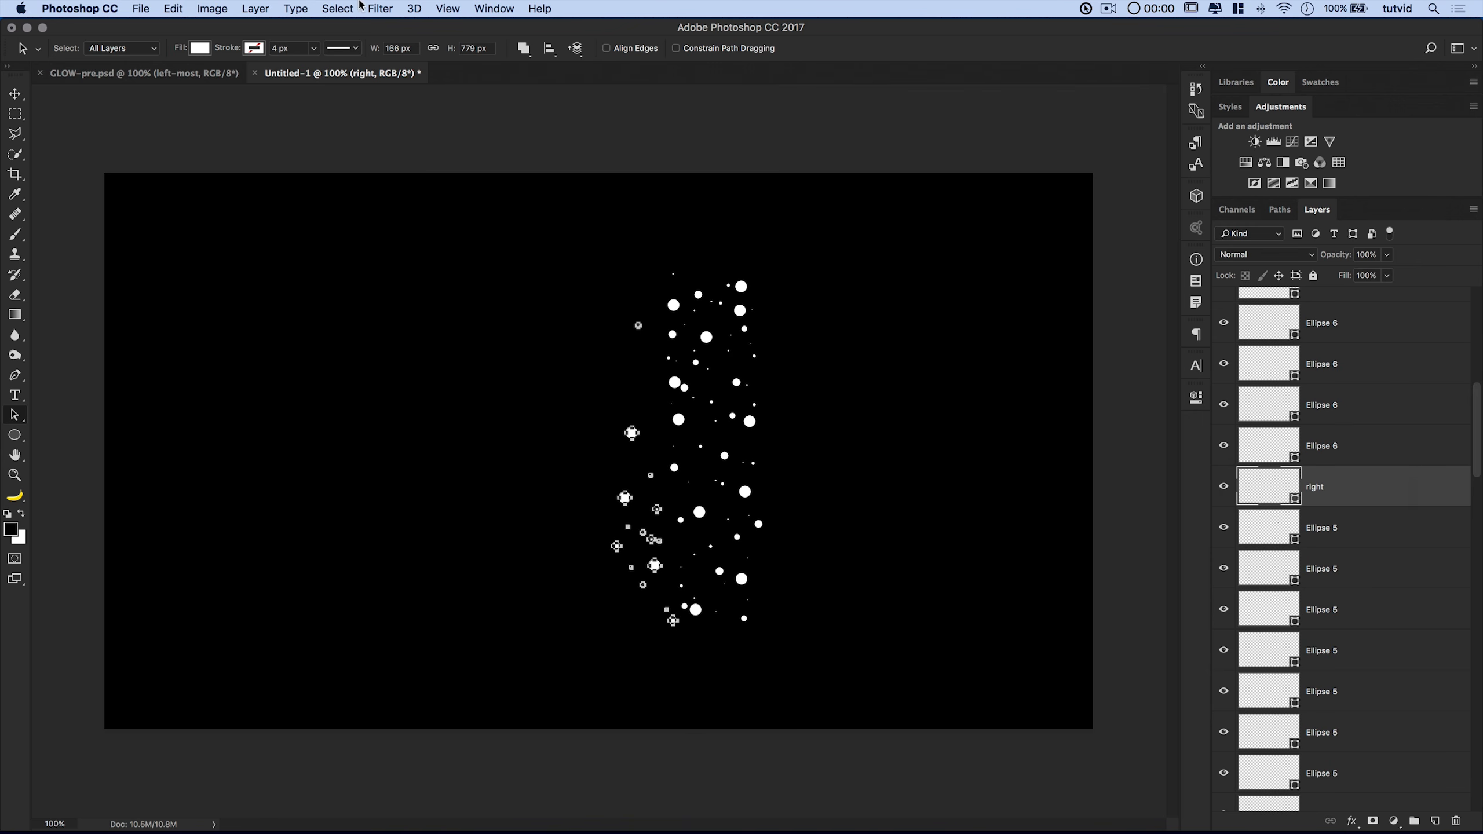
# Move the right layer up the stack so it sits directly below the left layer.
pyautogui.click(255, 8)
pyautogui.moveTo(362, 439)
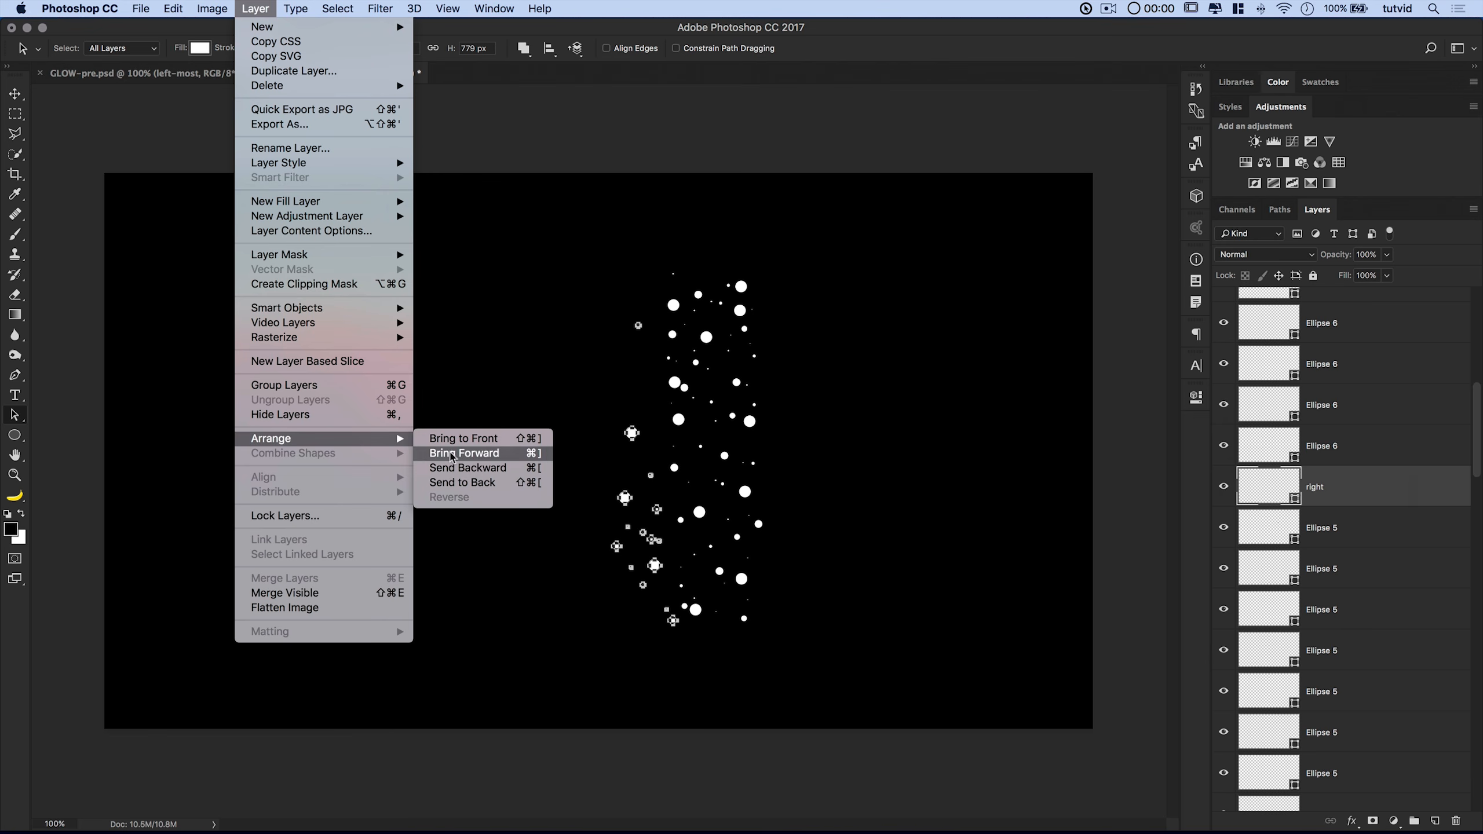
pyautogui.click(455, 439)
pyautogui.moveTo(1369, 307); pyautogui.dragTo(1353, 410)
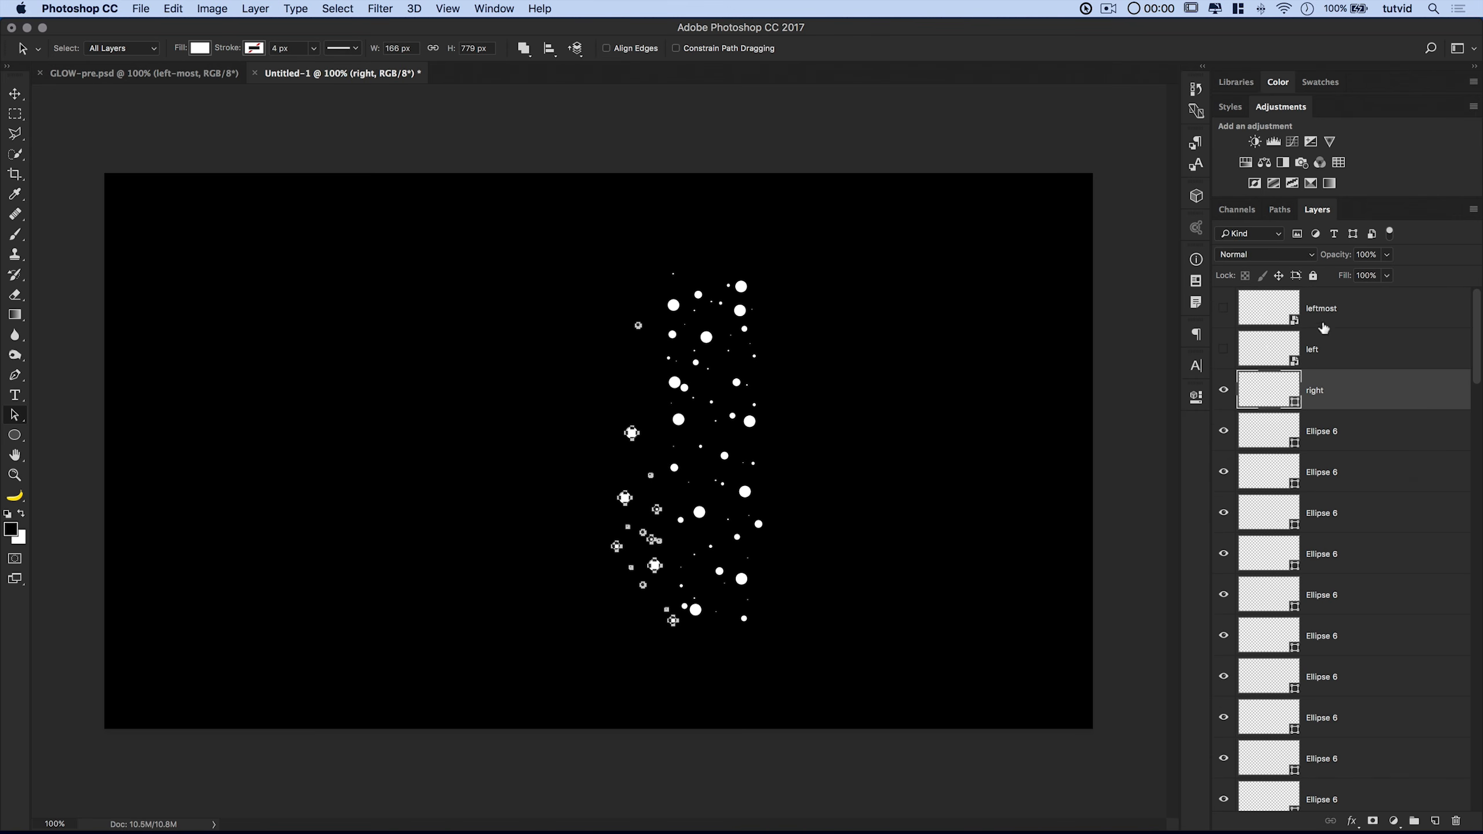
# Convert the right layer to a smart object and hide it.
pyautogui.rightClick(1350, 396)
pyautogui.click(1210, 366)
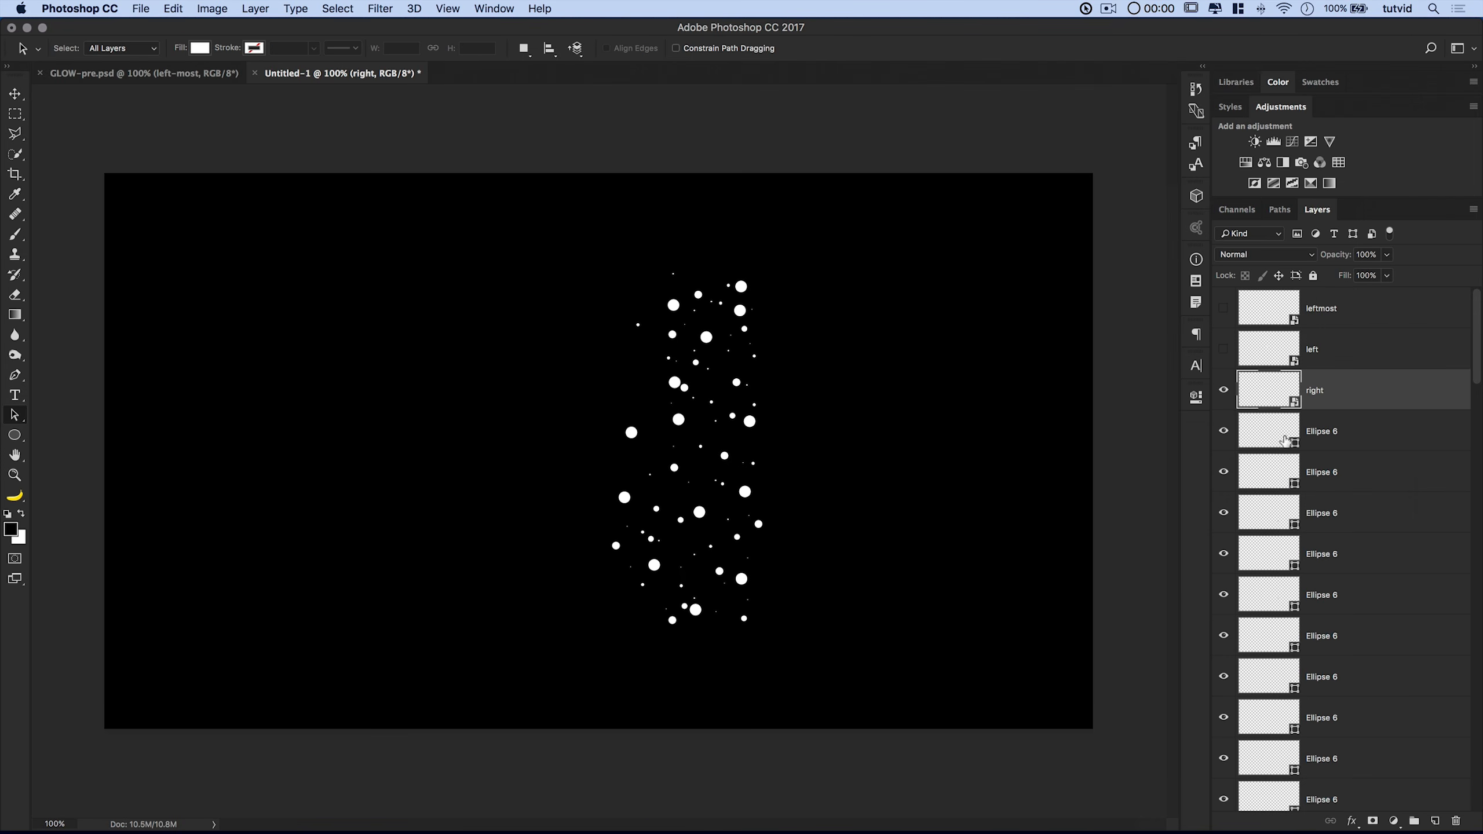
pyautogui.click(1223, 391)
# Select all remaining circles of the N's right stem and unite them into one shape layer.
pyautogui.moveTo(623, 237); pyautogui.dragTo(822, 650)
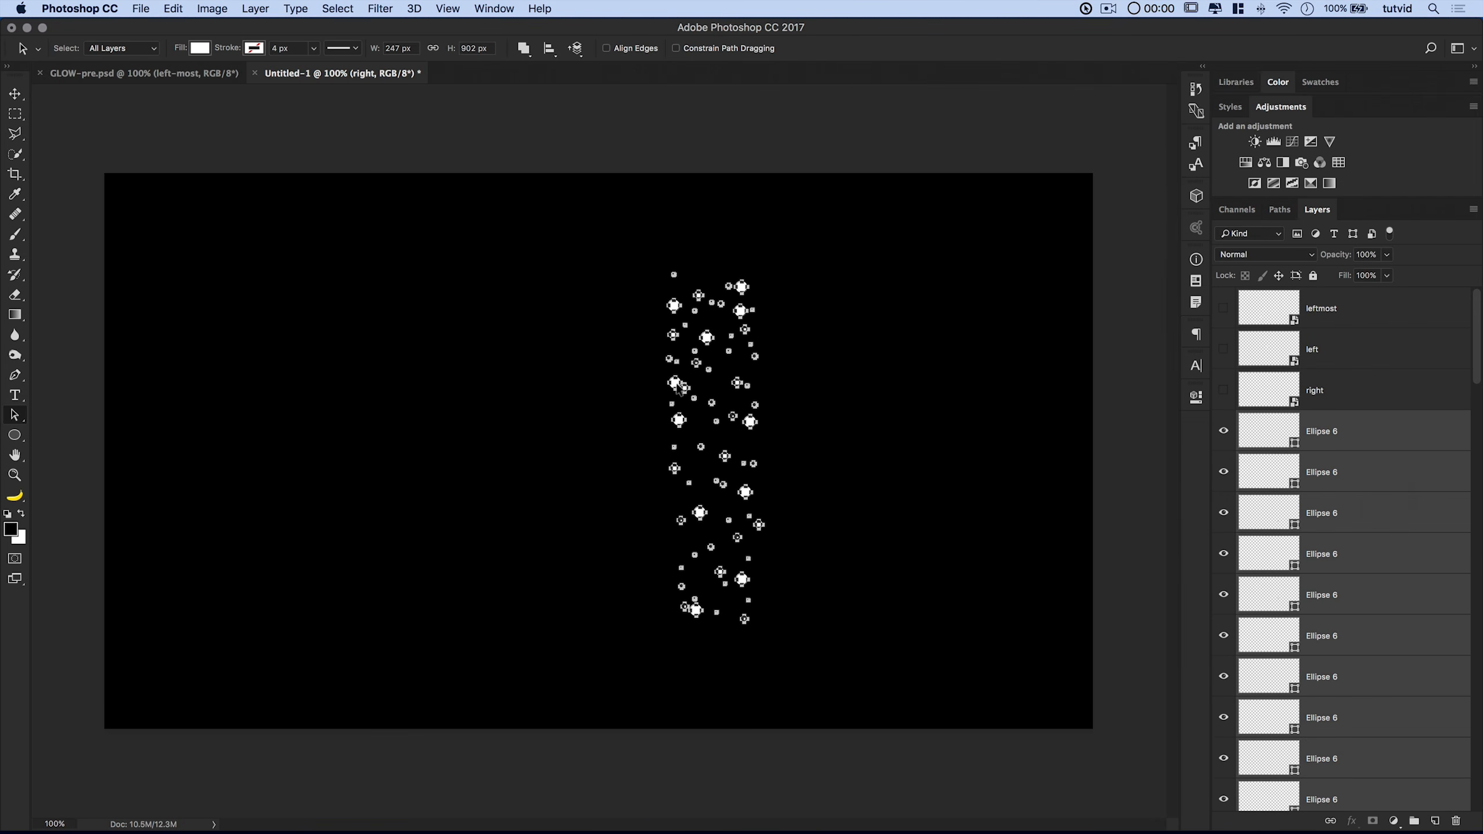
pyautogui.rightClick(679, 389)
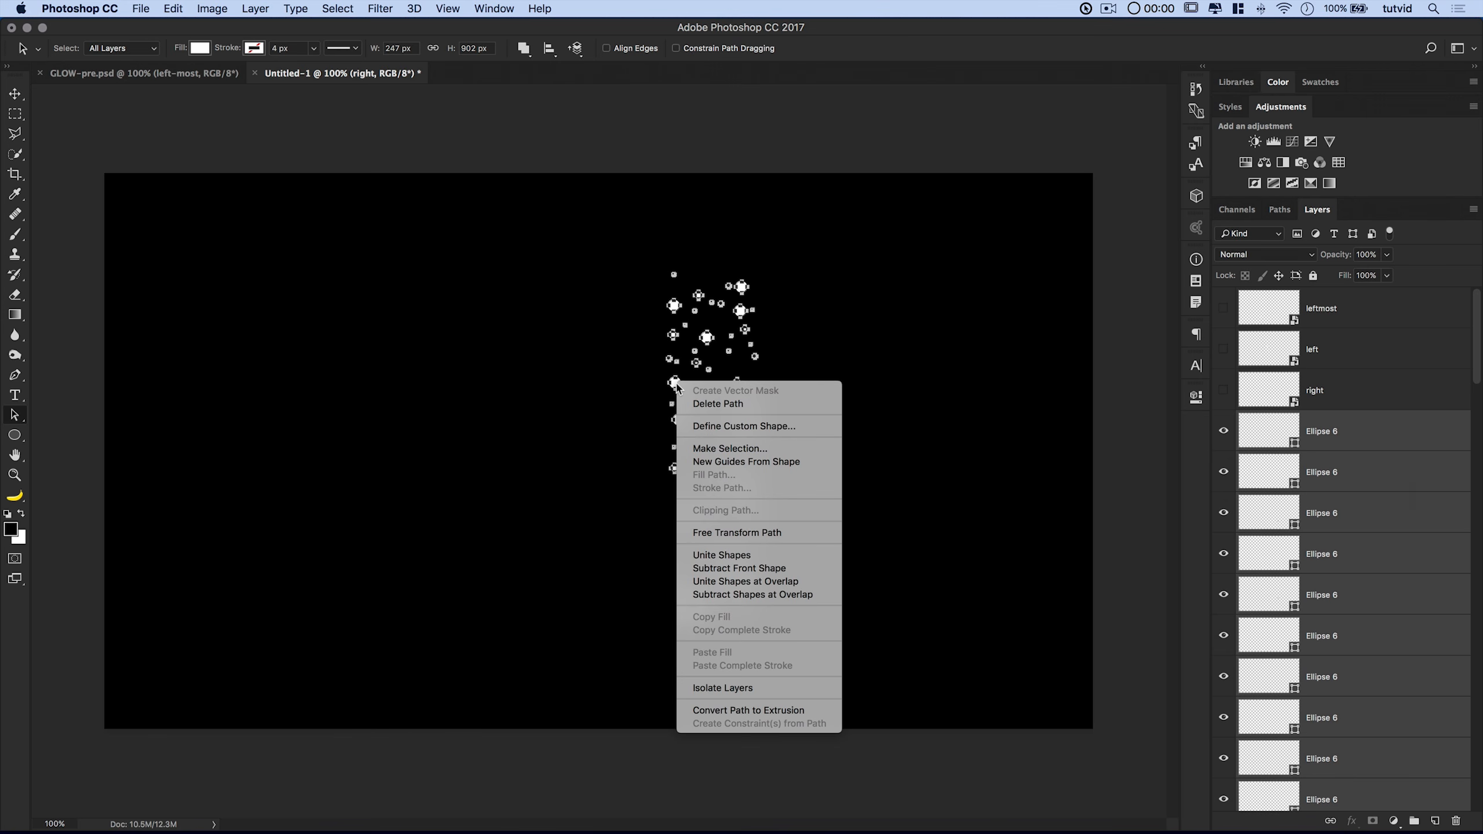
pyautogui.click(726, 554)
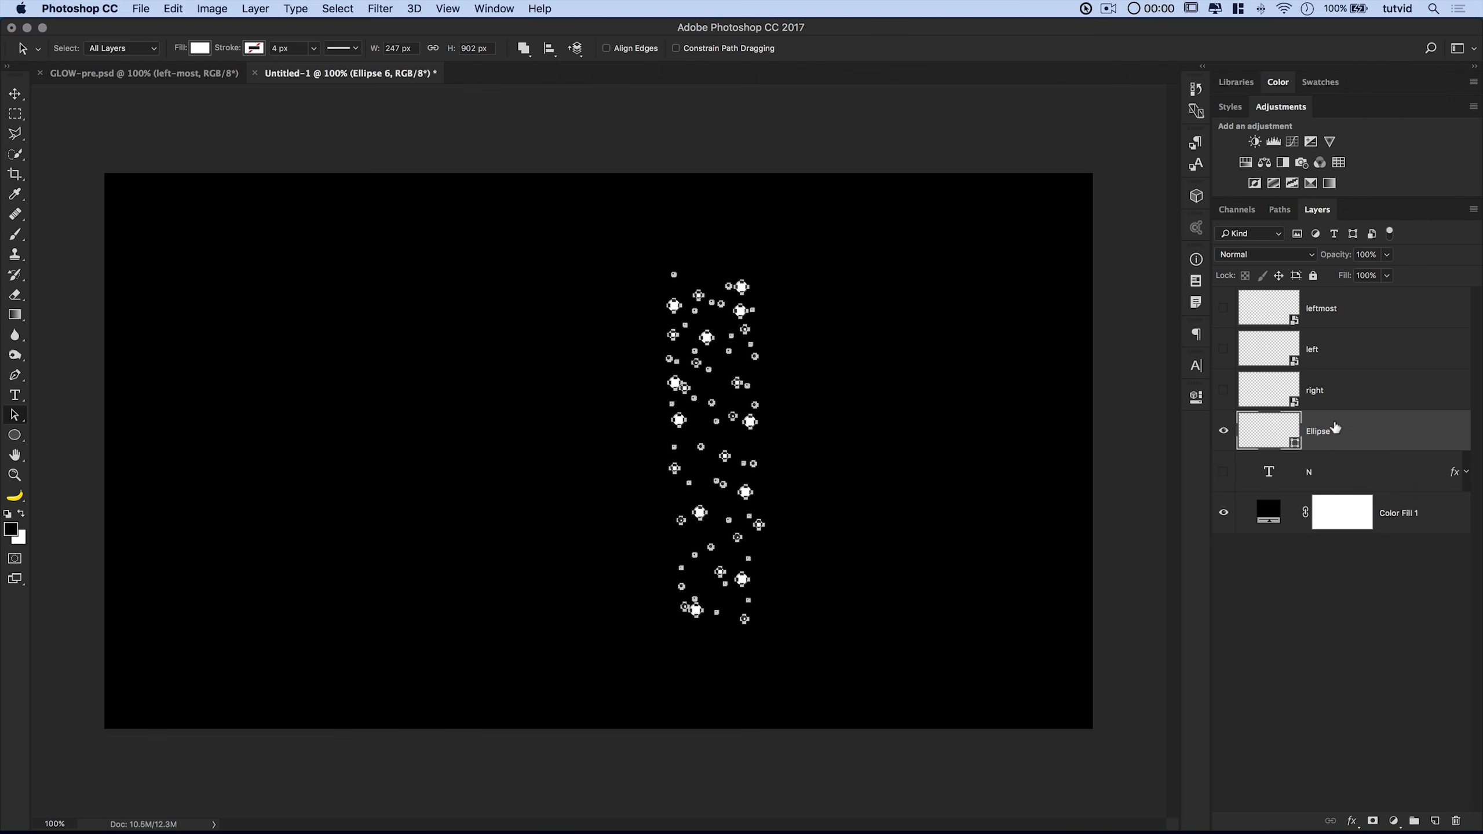
# Rename the united right-stem layer as rightmost and convert it to a smart object.
pyautogui.doubleClick(1313, 434)
pyautogui.write('rightmost')
pyautogui.press('Return')
pyautogui.rightClick(1365, 442)
pyautogui.click(1236, 367)
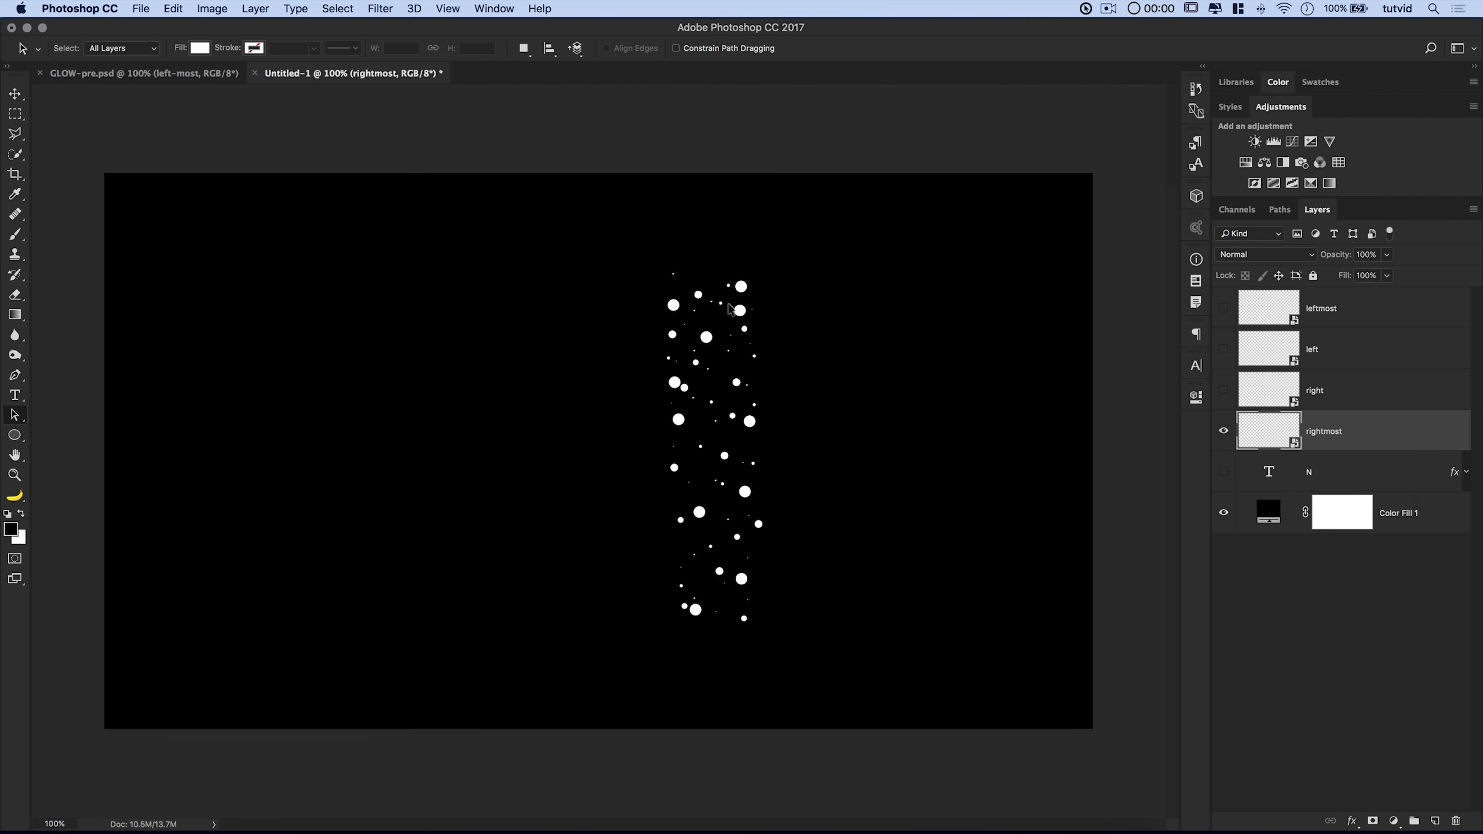
# Make the leftmost, left, right and rightmost layers all visible.
pyautogui.click(1225, 430)
pyautogui.click(1224, 431)
pyautogui.click(1225, 389)
pyautogui.click(1225, 349)
pyautogui.click(1225, 309)
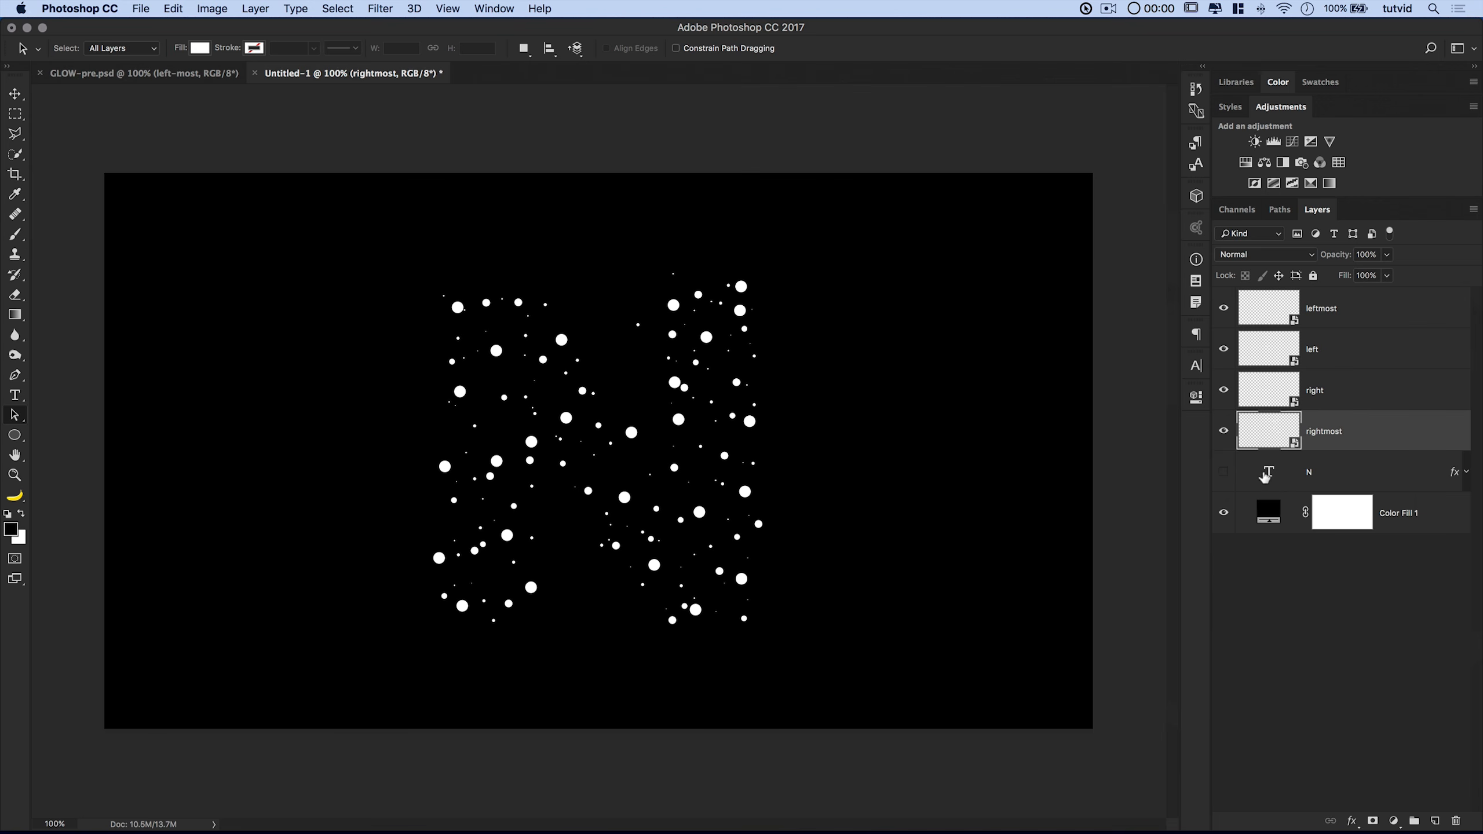
# Load the N text layer's outline as a selection and add a layer mask revealing that selection to rightmost.
pyautogui.keyDown('super'); pyautogui.click(1272, 475); pyautogui.keyUp('super')
pyautogui.click(255, 8)
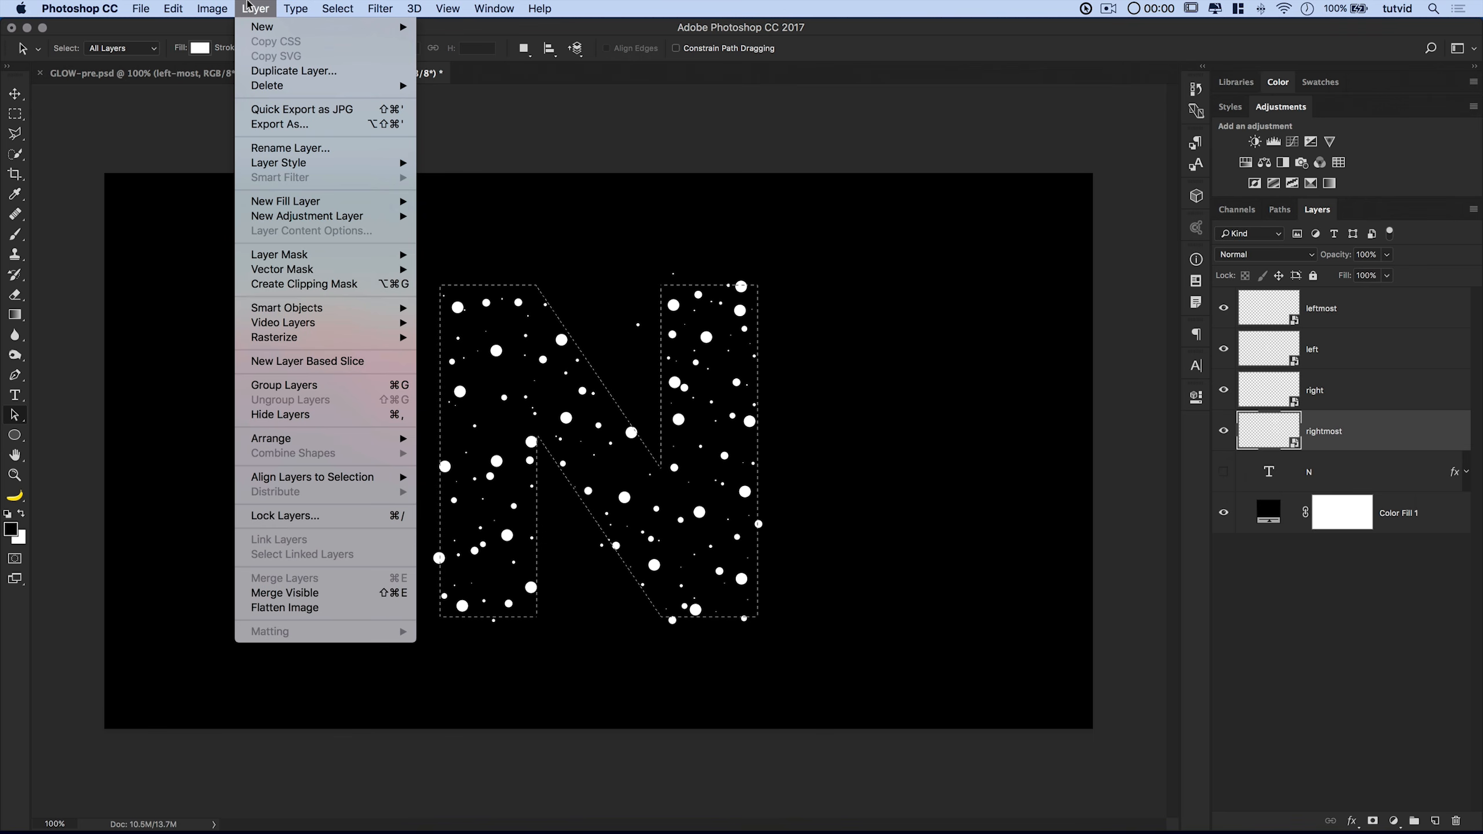
pyautogui.moveTo(295, 251)
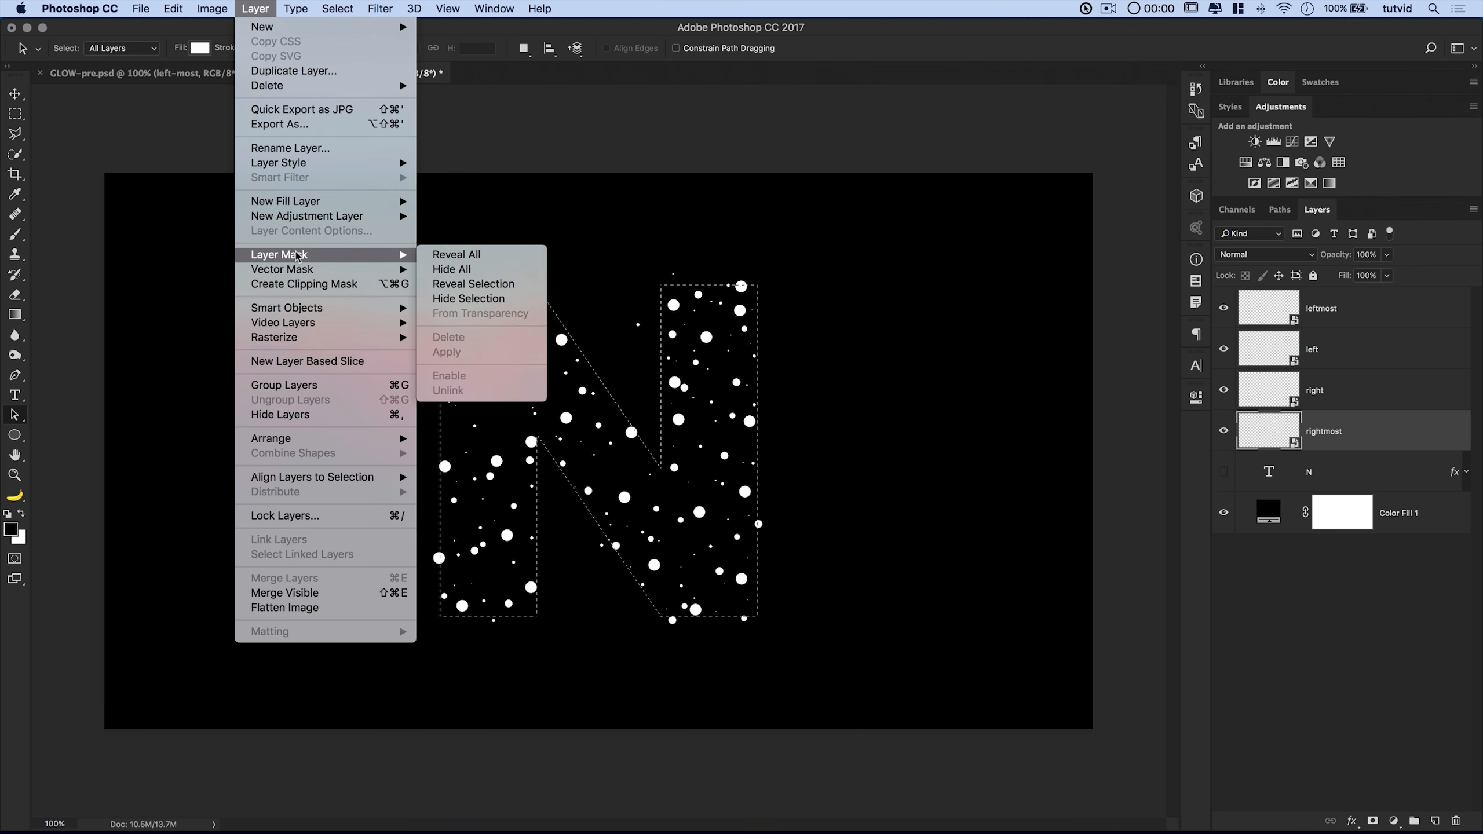
pyautogui.click(488, 285)
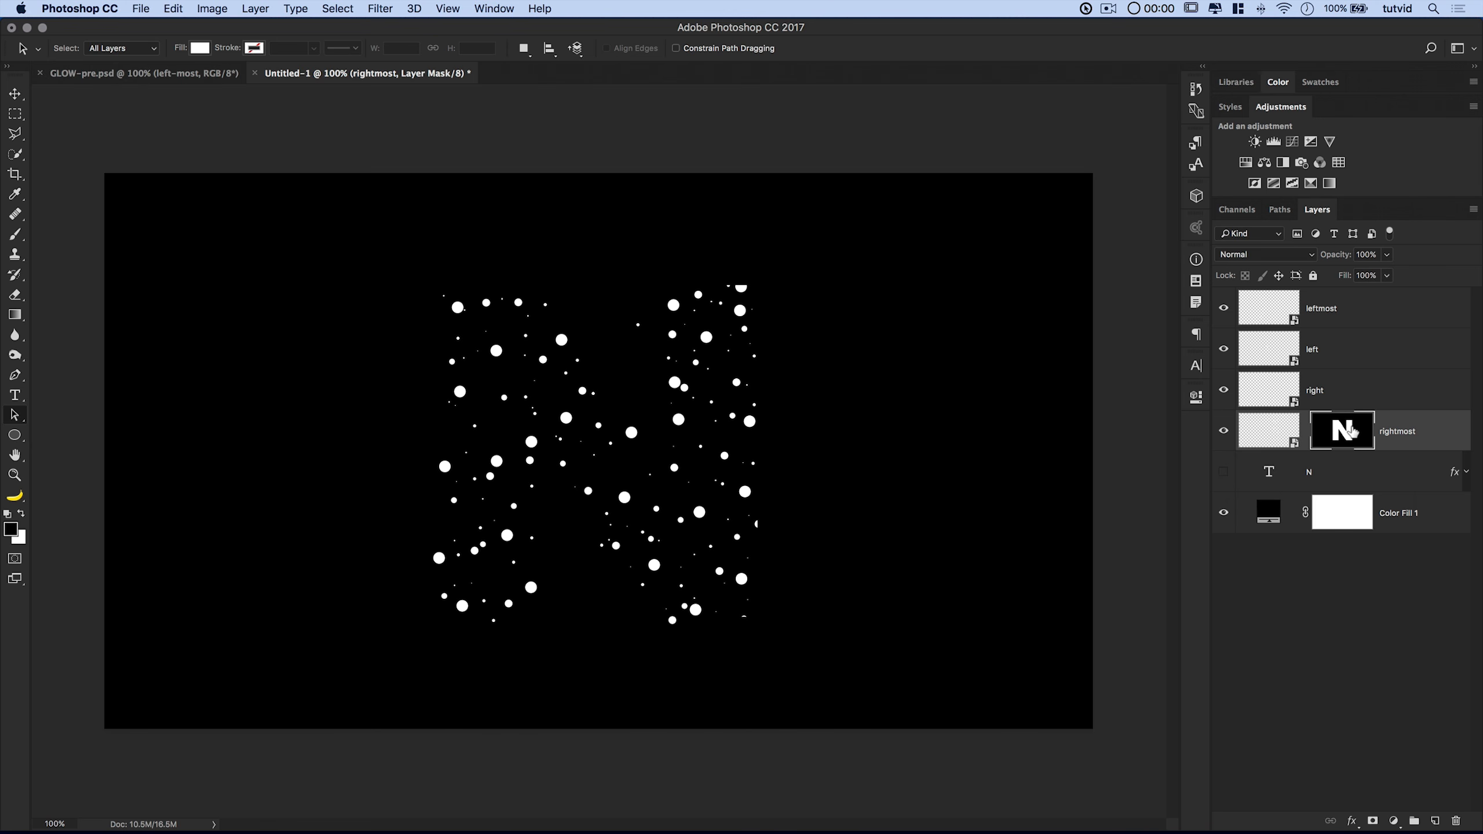
# Copy the N-shaped mask from rightmost to the right, left and leftmost layers, and leave leftmost as the active layer with nothing selected.
pyautogui.press('alt')
pyautogui.moveTo(1354, 432); pyautogui.dragTo(1347, 321)
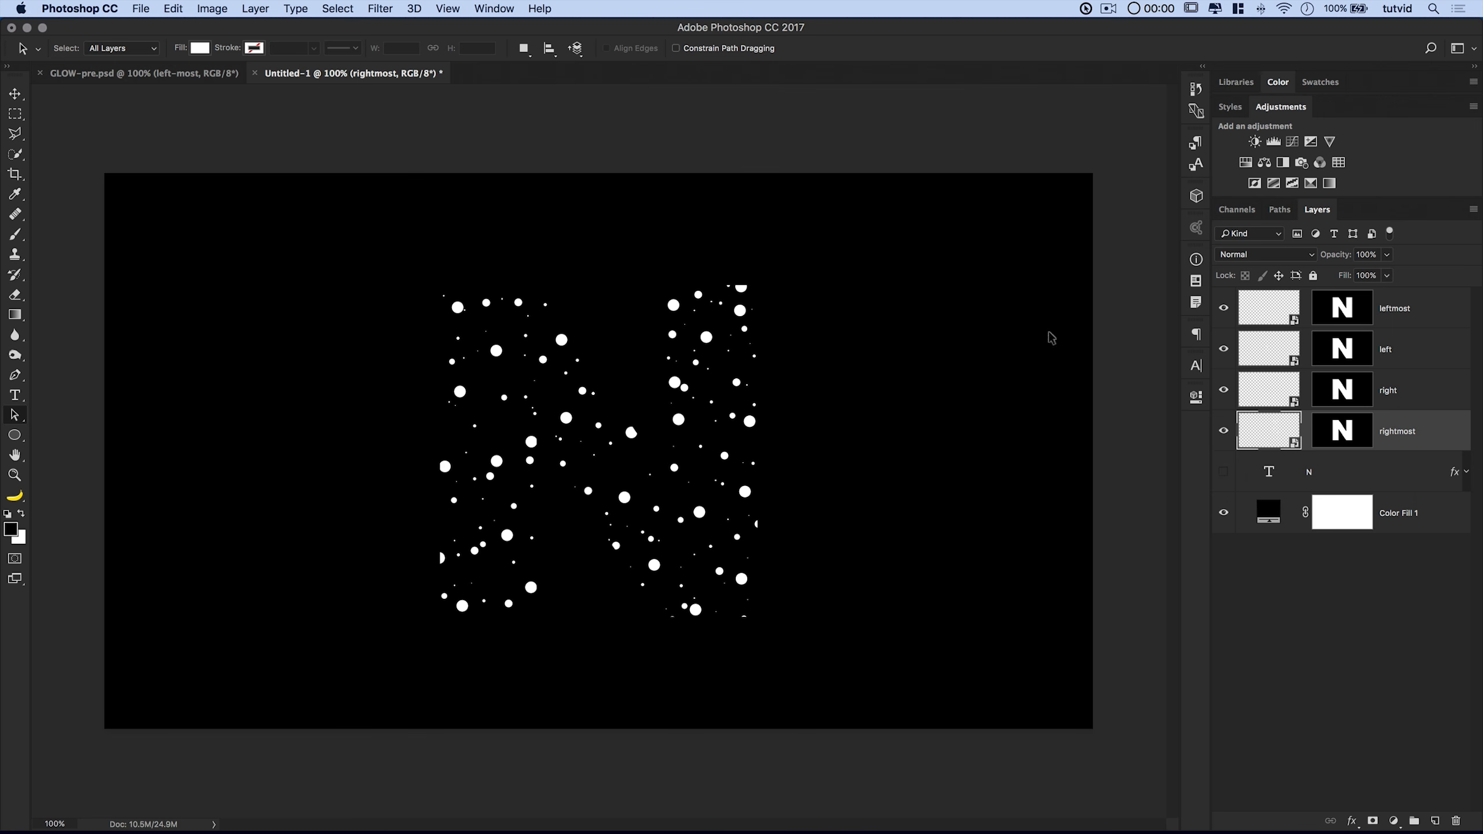
pyautogui.keyDown('super'); pyautogui.click(1275, 465); pyautogui.keyUp('super')
pyautogui.press('super+d')
pyautogui.hotkey('alt', '.')
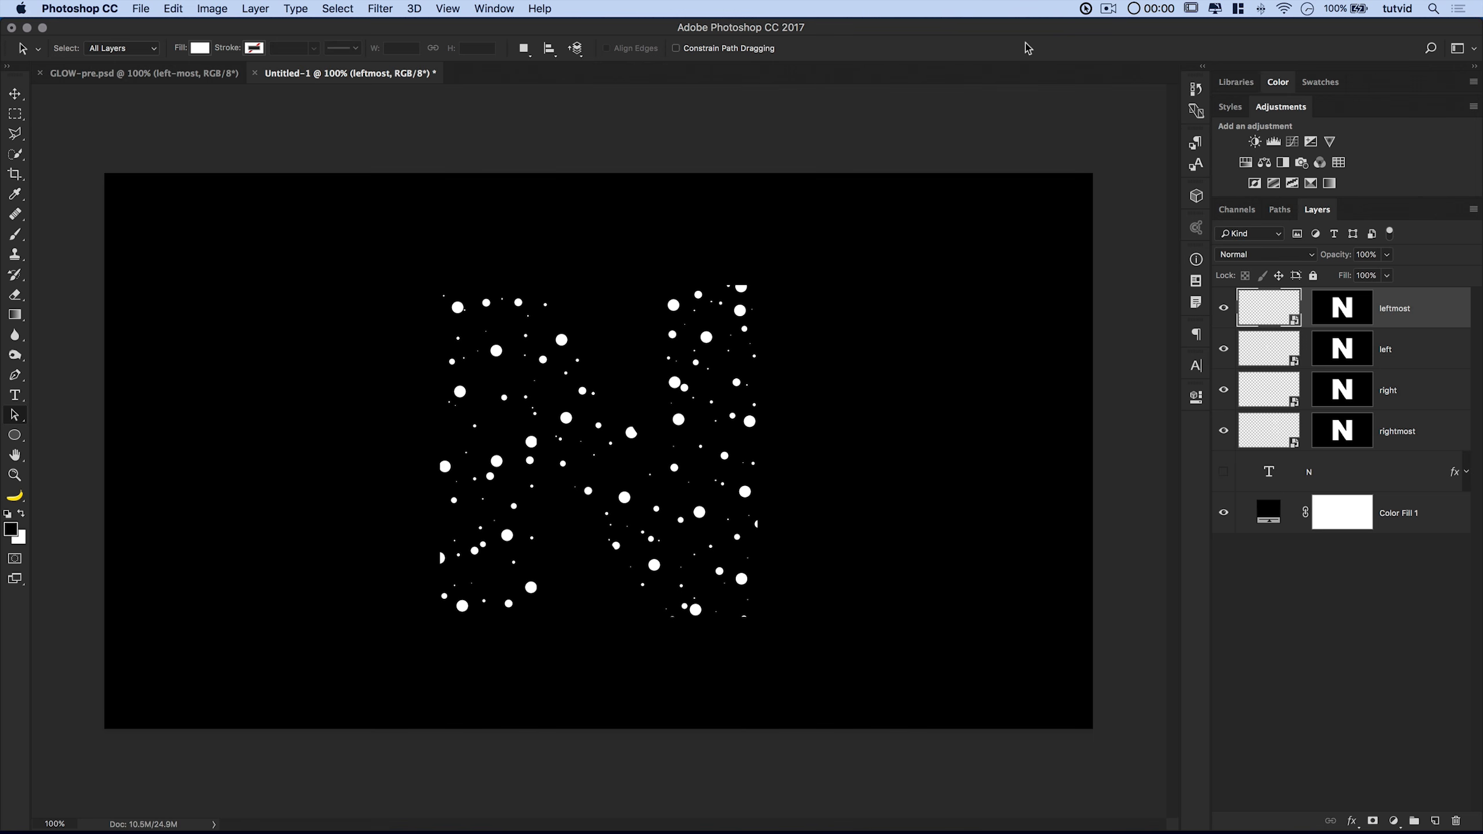
# Show the Timeline and create a video timeline for the document.
pyautogui.click(505, 10)
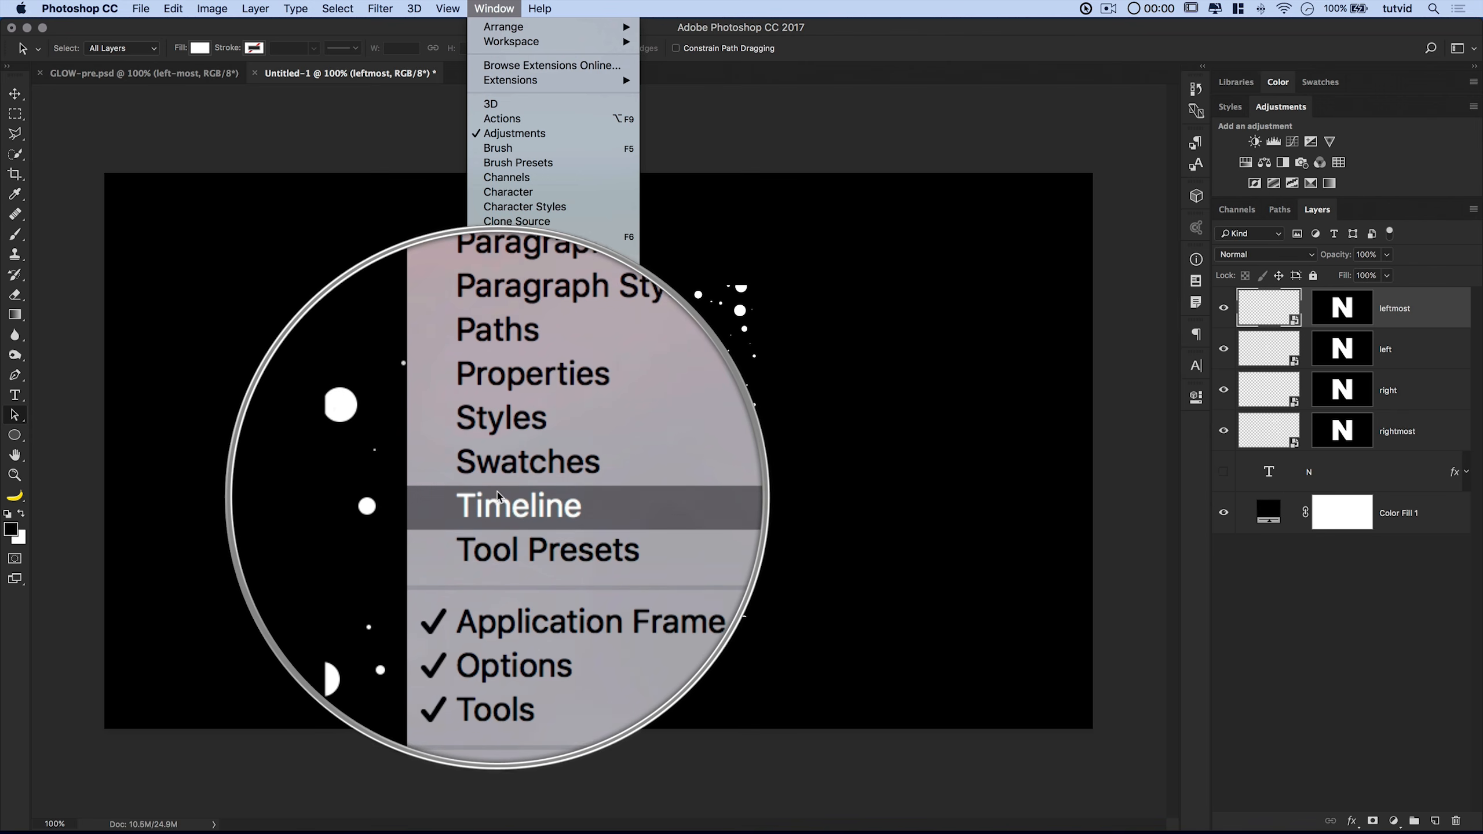
pyautogui.click(497, 498)
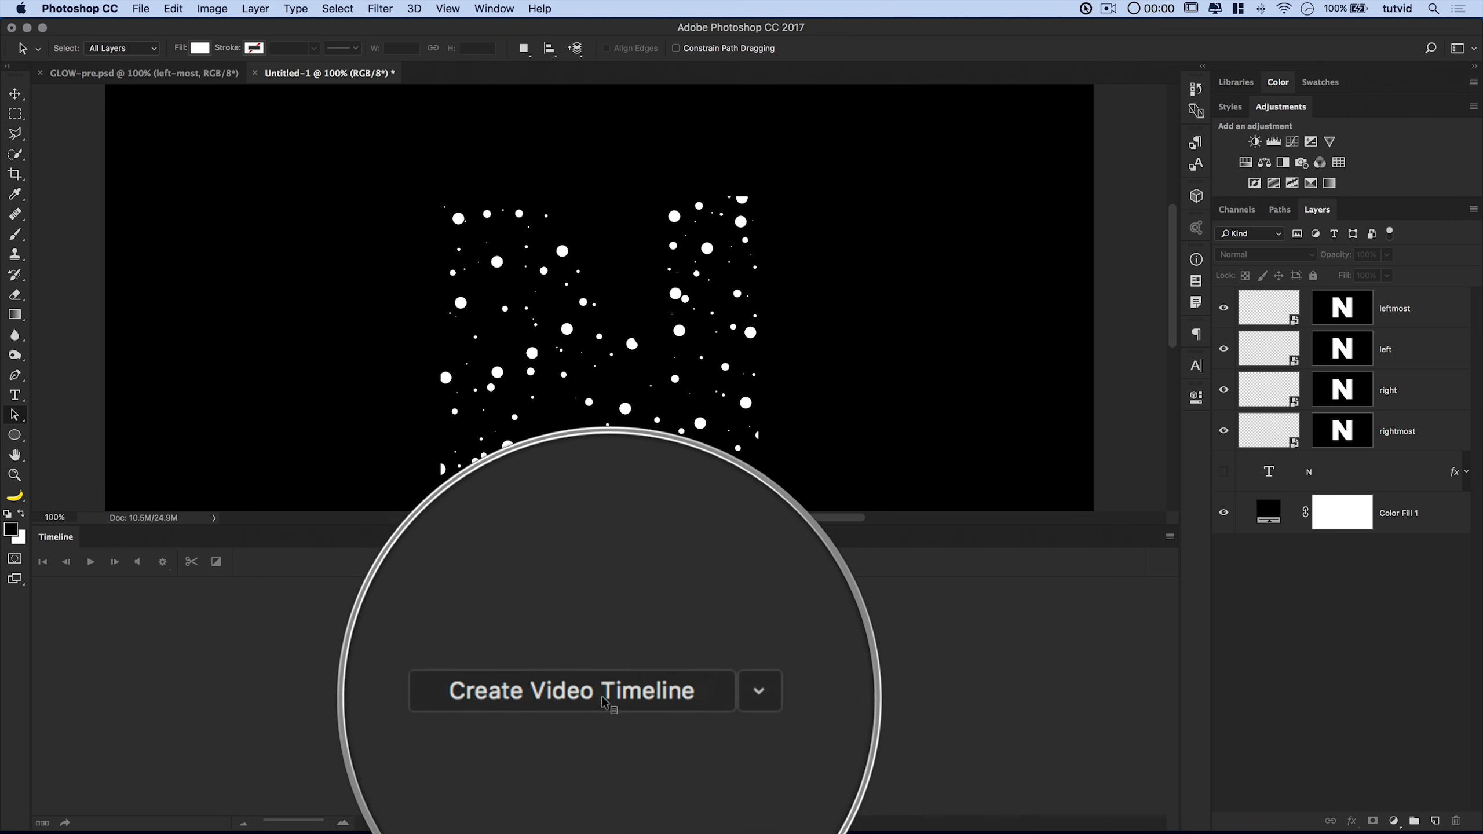
pyautogui.click(660, 697)
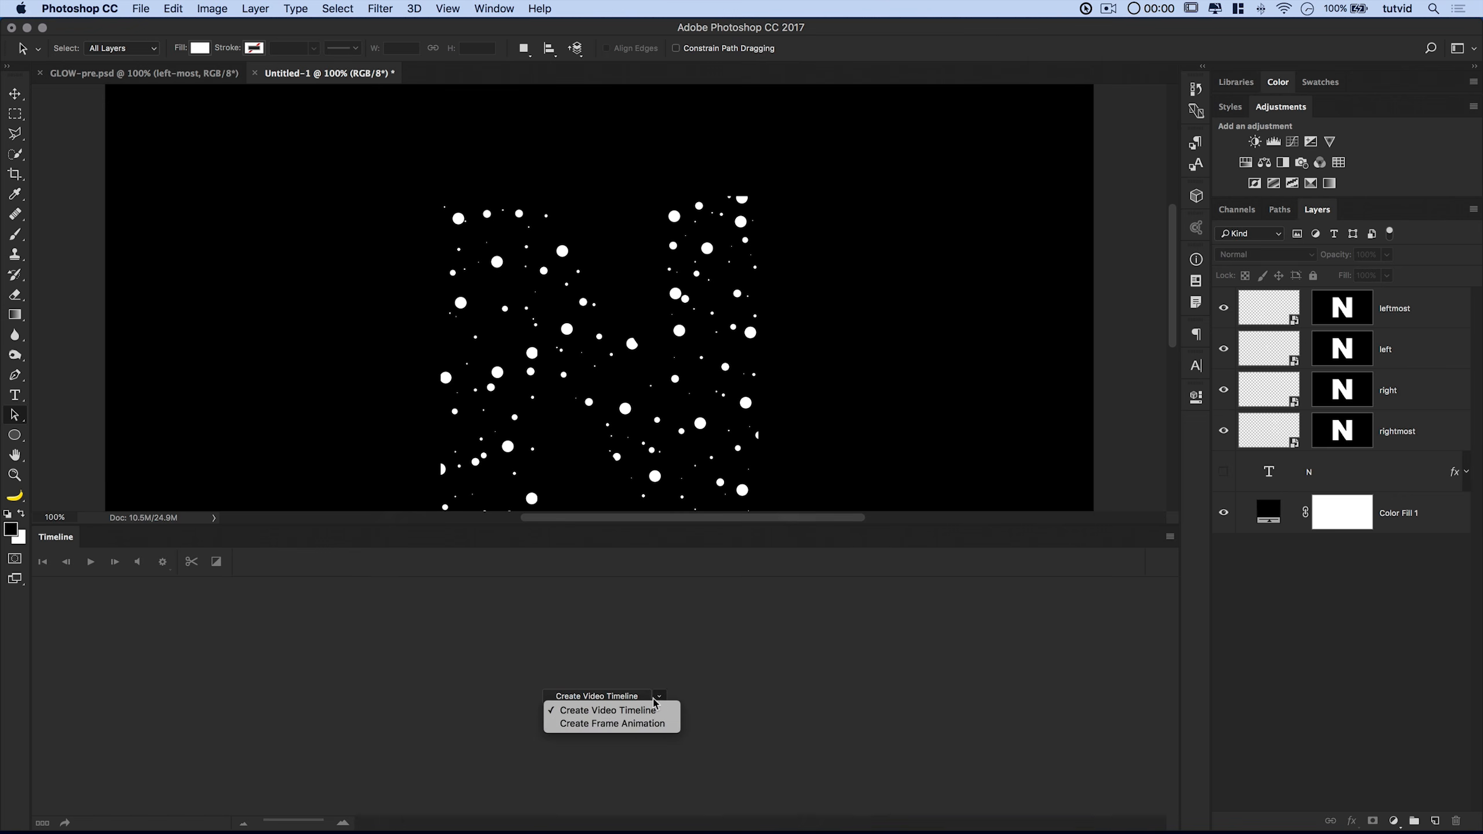
pyautogui.click(623, 711)
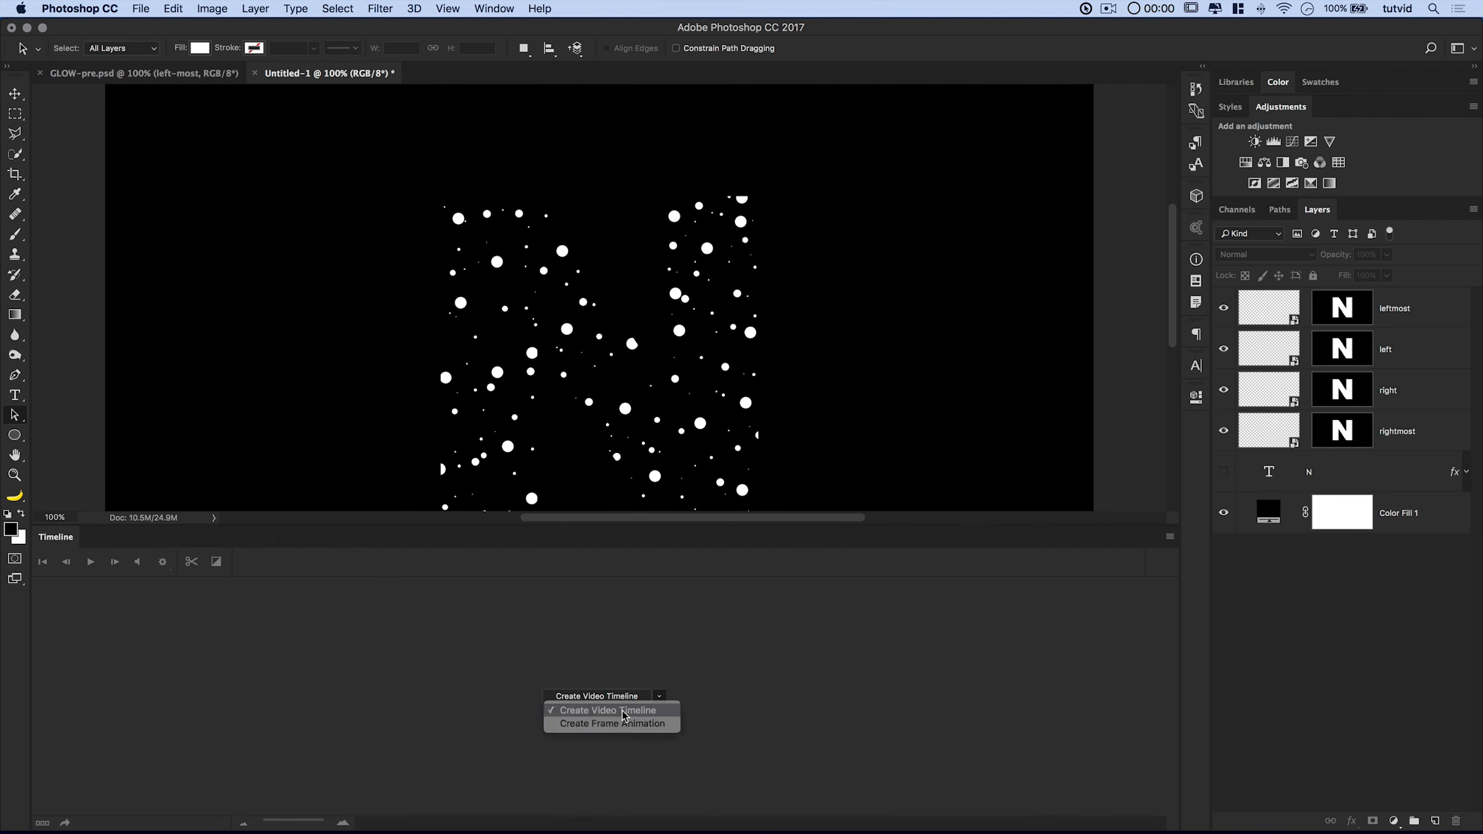
pyautogui.click(610, 698)
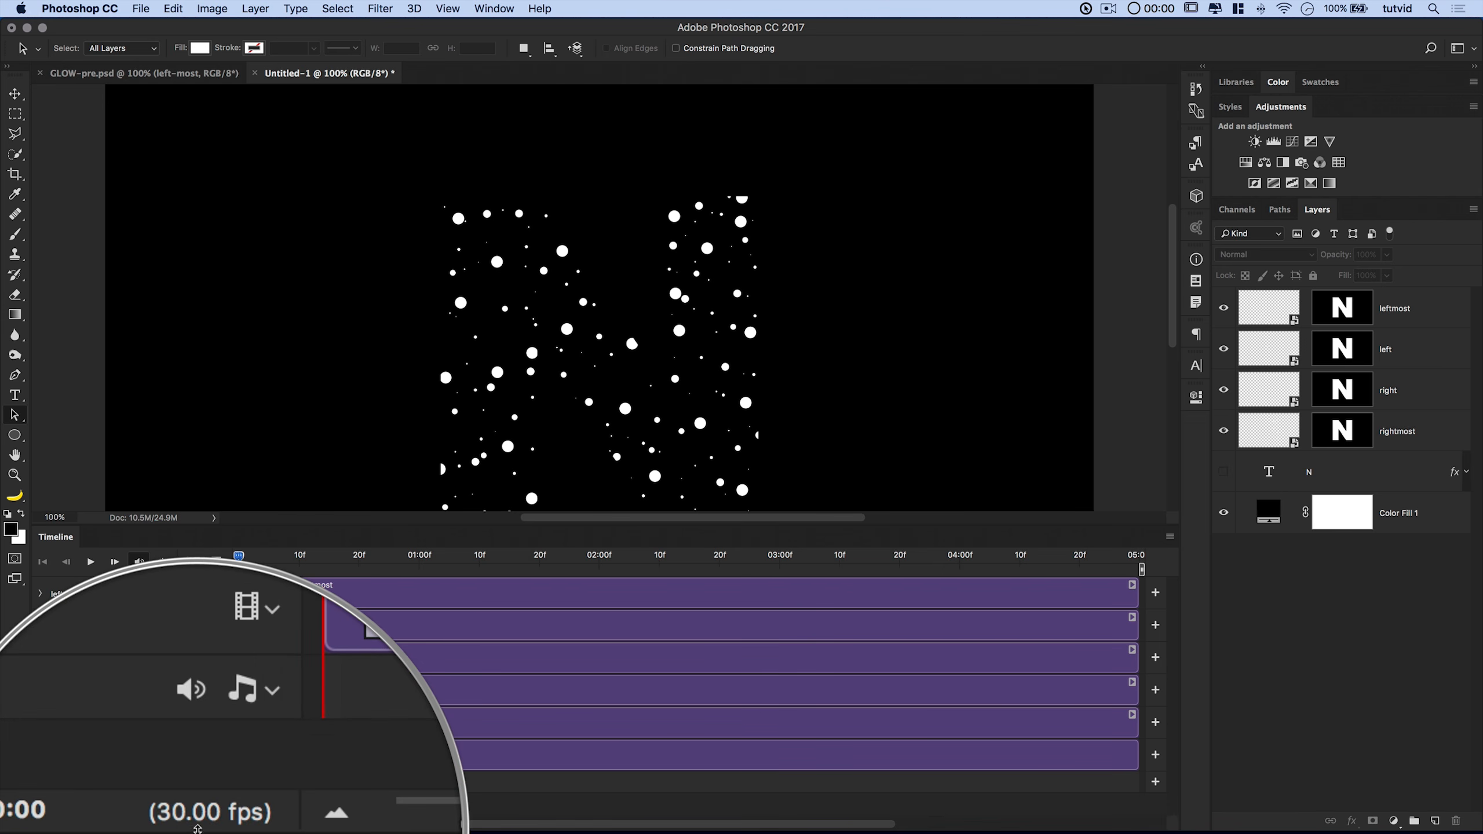
# Set the timeline frame rate to 60 fps.
pyautogui.click(1169, 537)
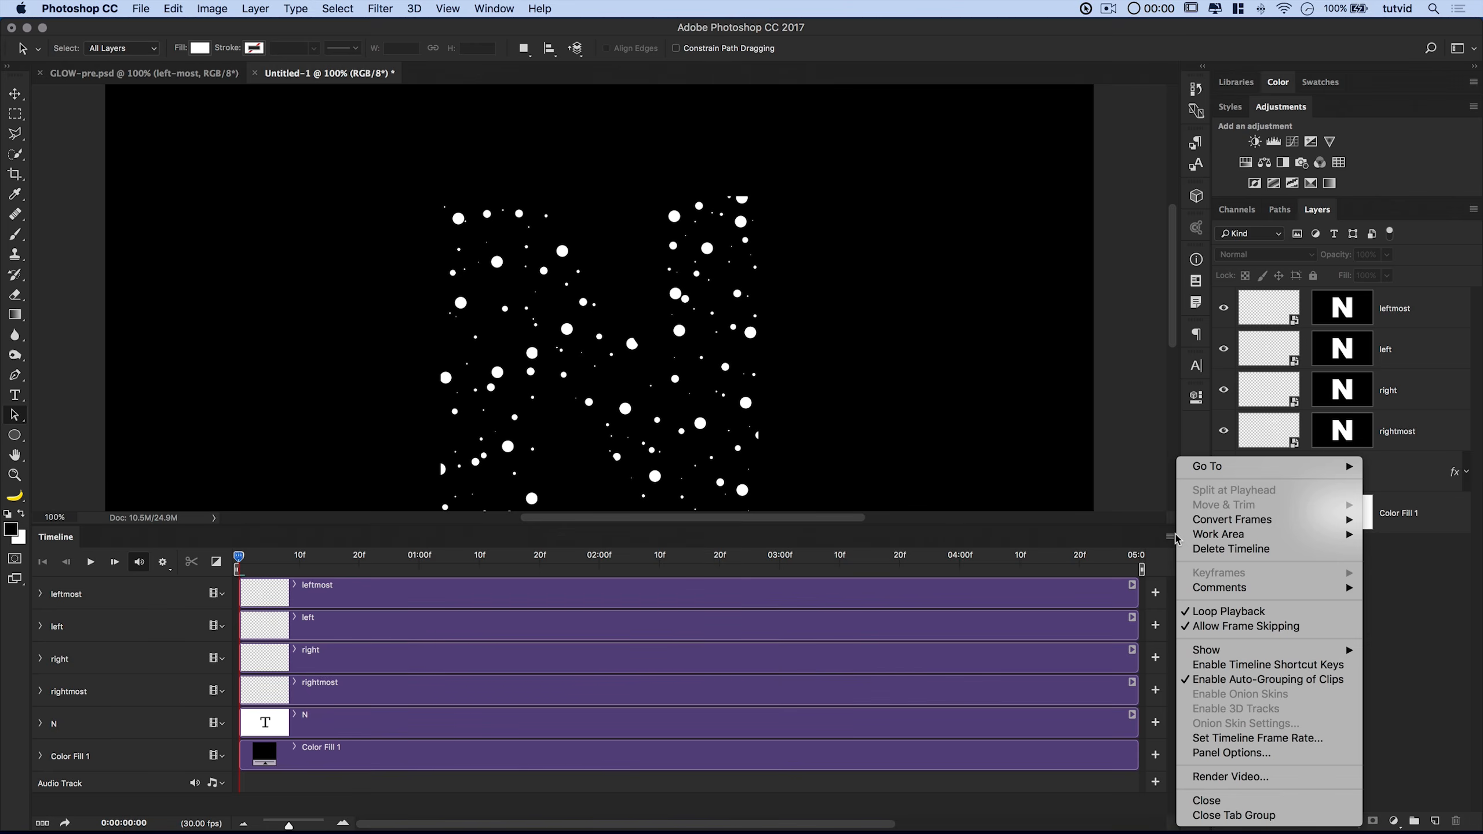
pyautogui.click(1166, 538)
pyautogui.click(1169, 537)
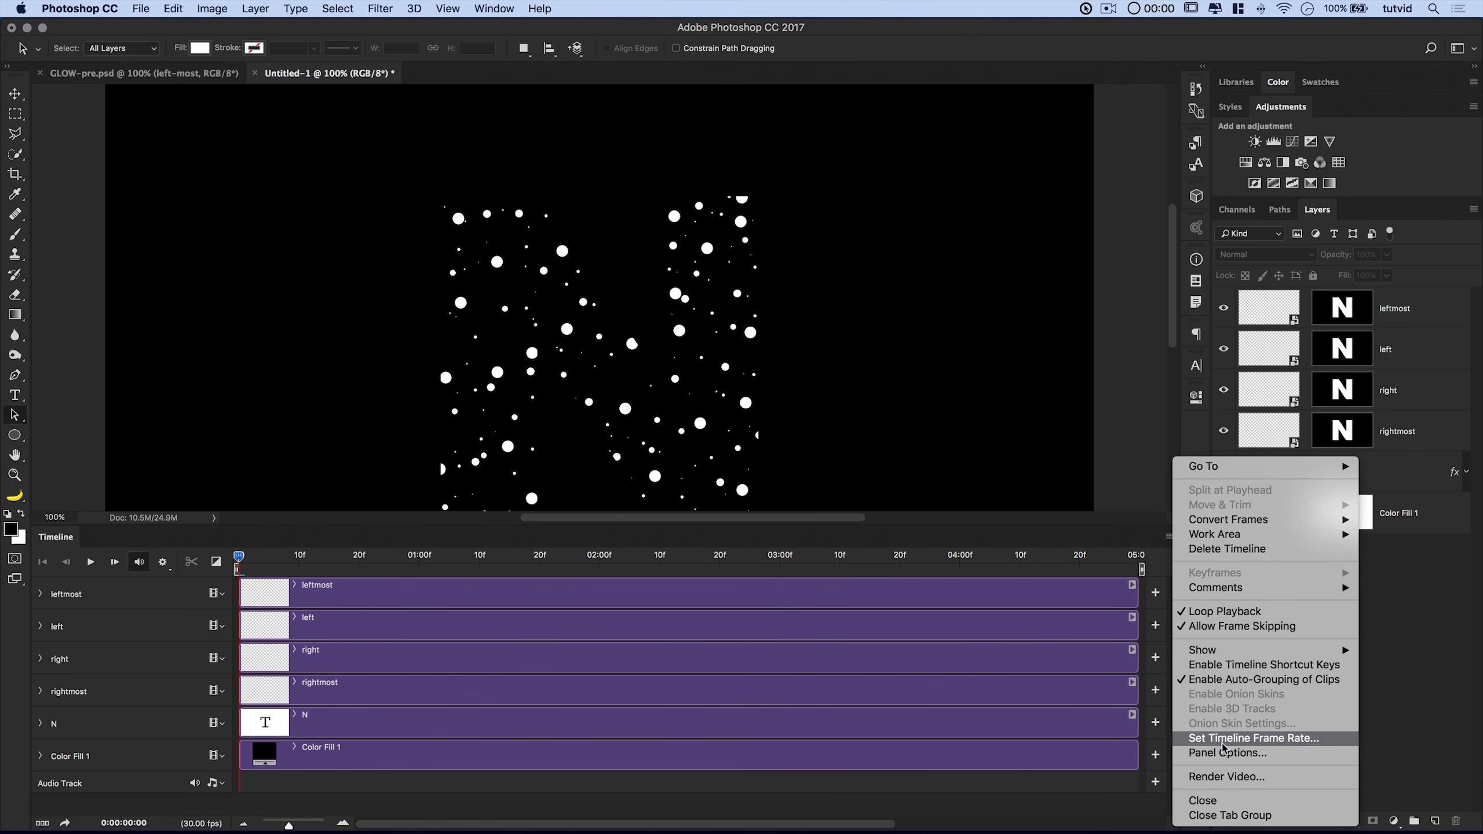
pyautogui.click(1251, 738)
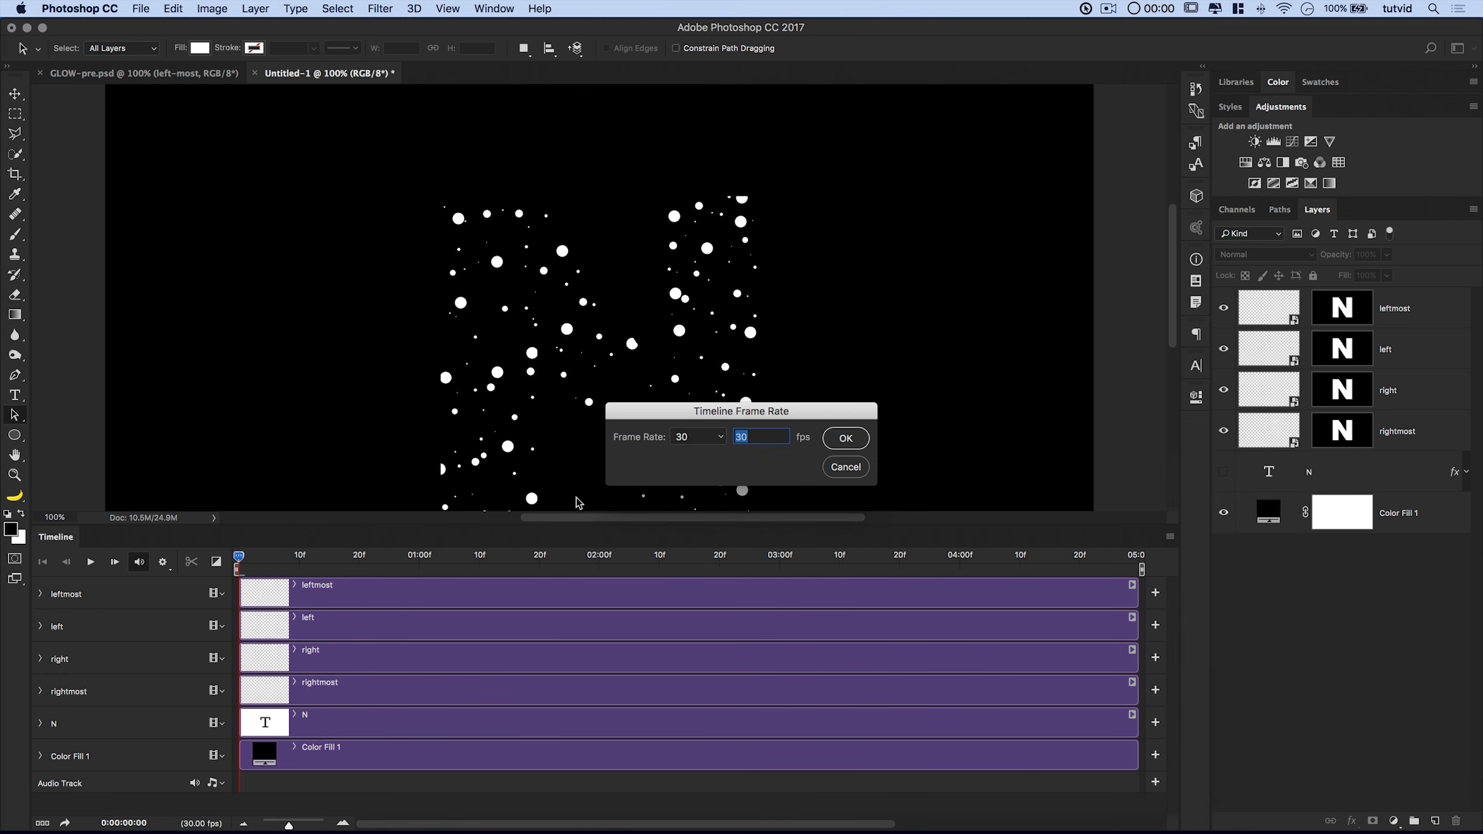
pyautogui.click(721, 436)
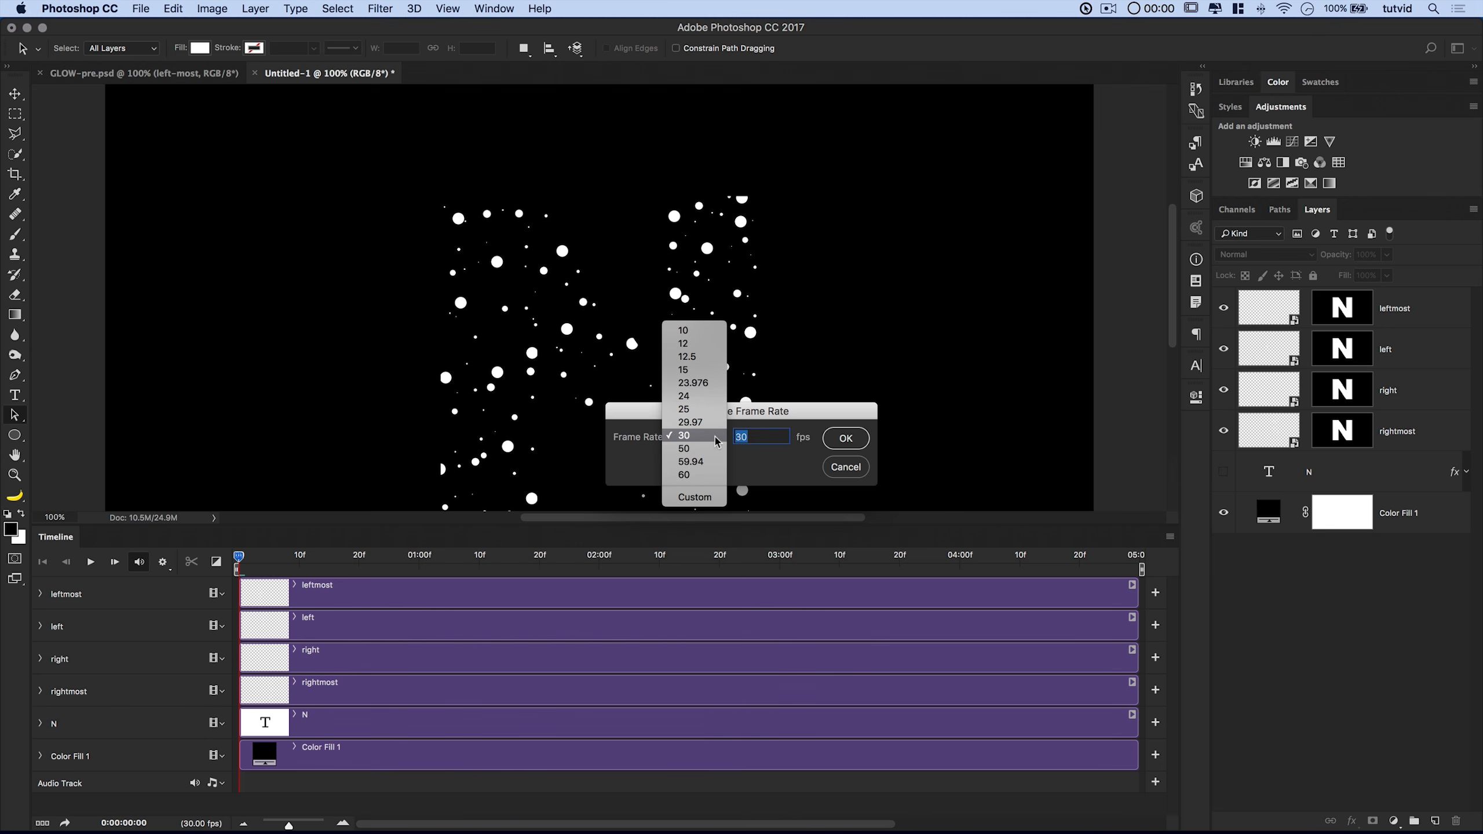
pyautogui.click(698, 475)
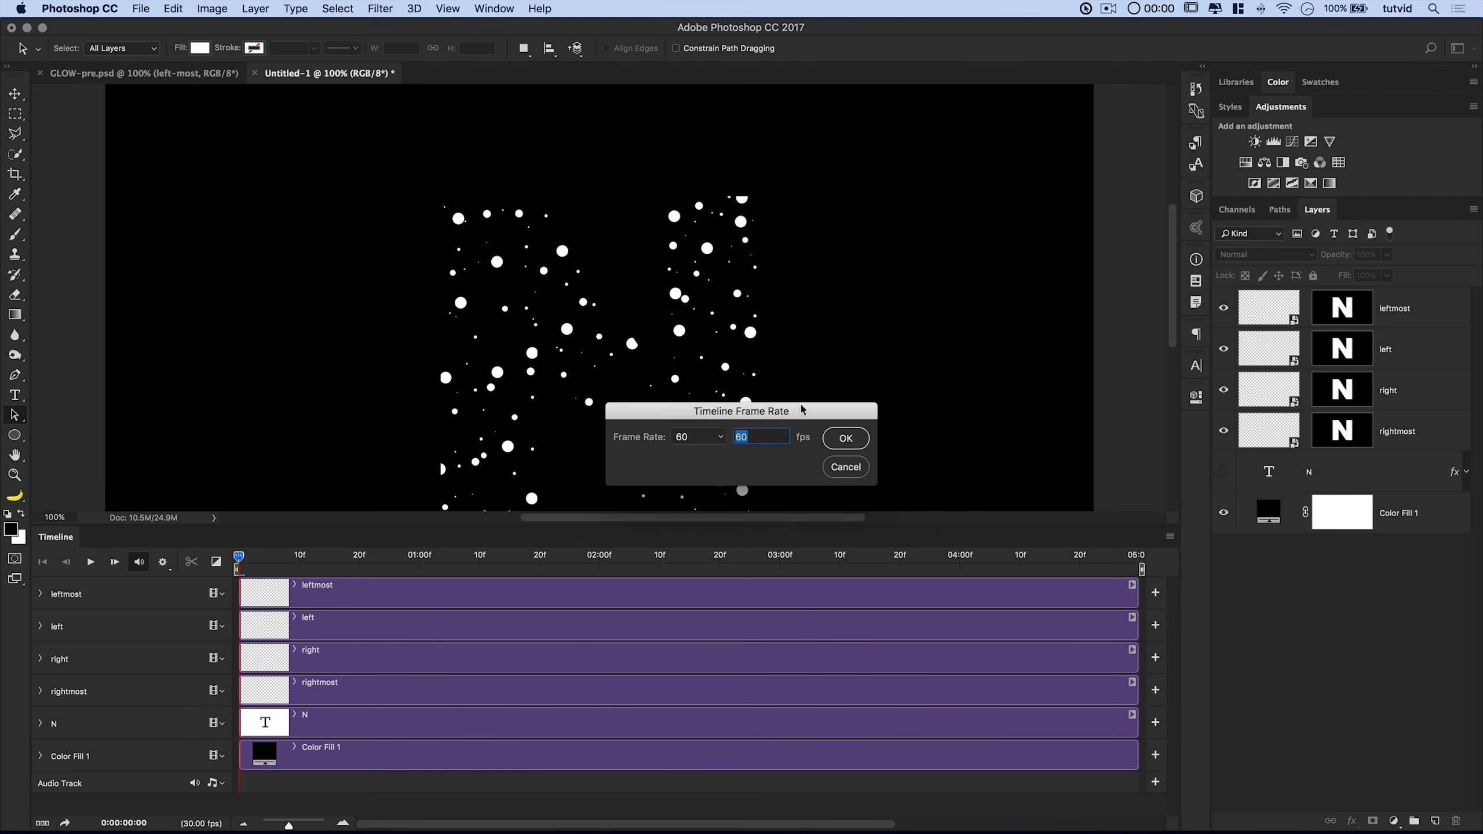
pyautogui.click(845, 439)
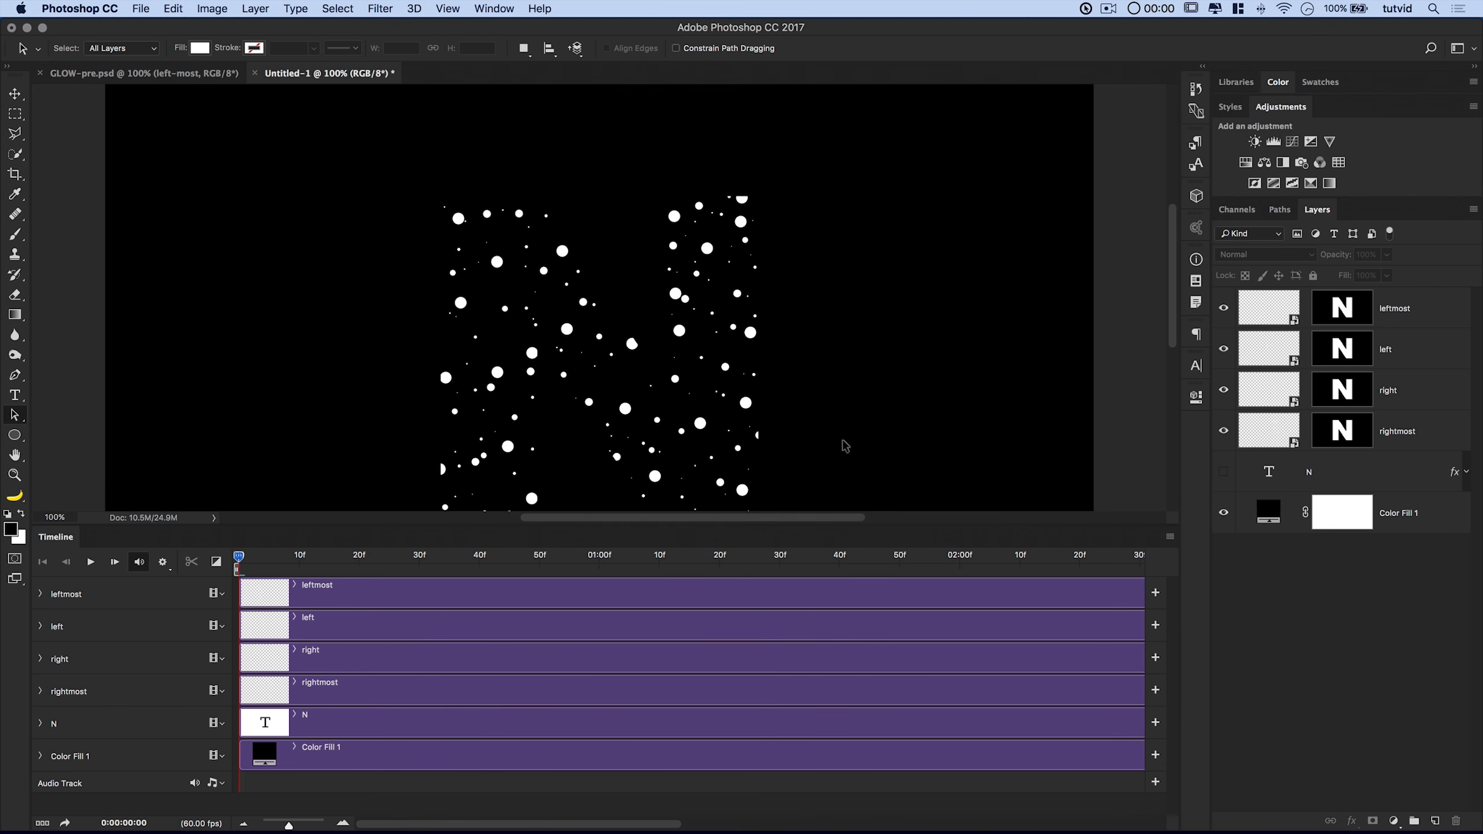
# Preview the timeline's playback briefly and stop it.
pyautogui.click(1170, 536)
pyautogui.moveTo(1229, 524)
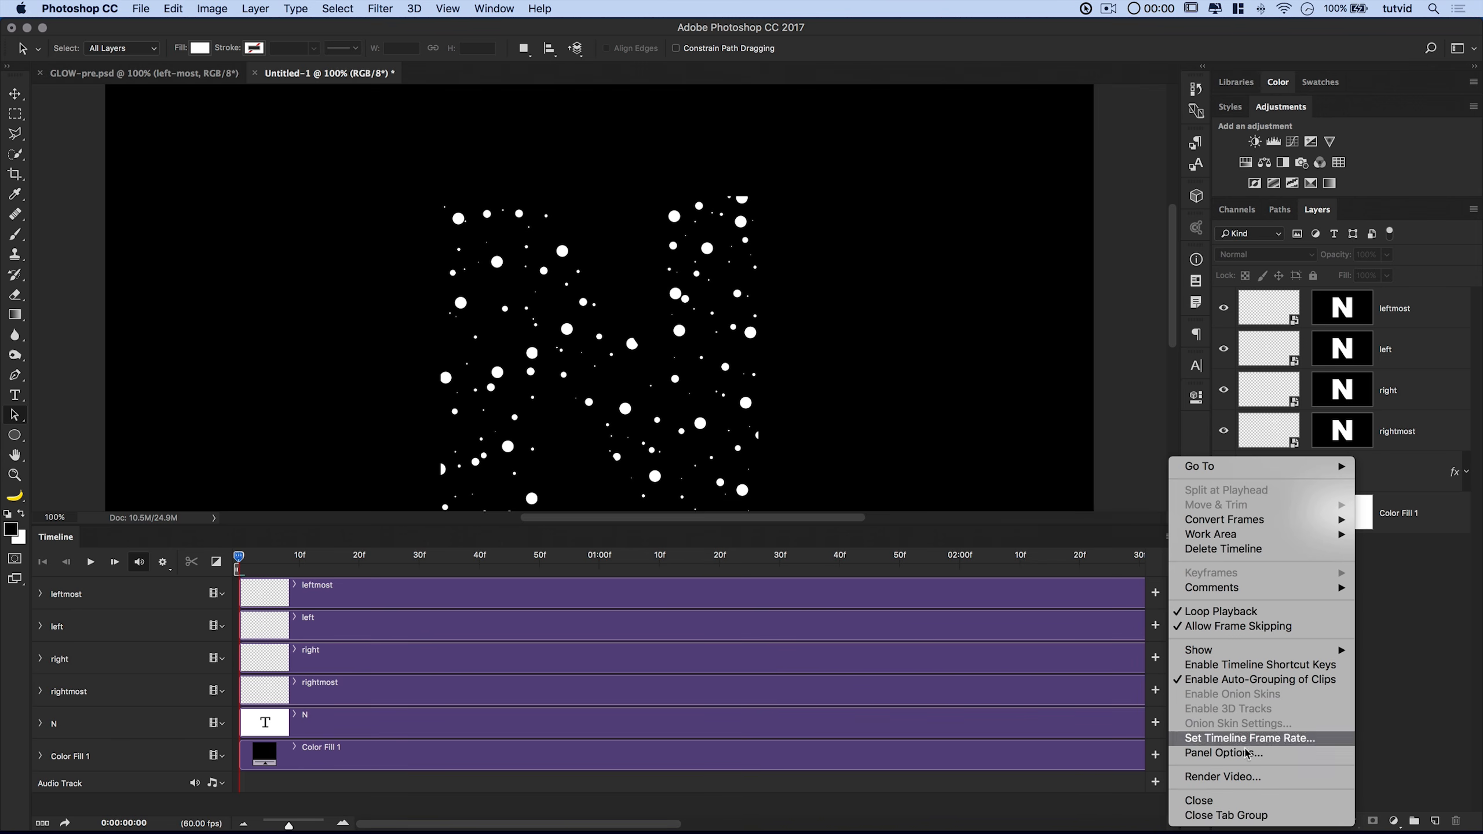
pyautogui.click(1078, 546)
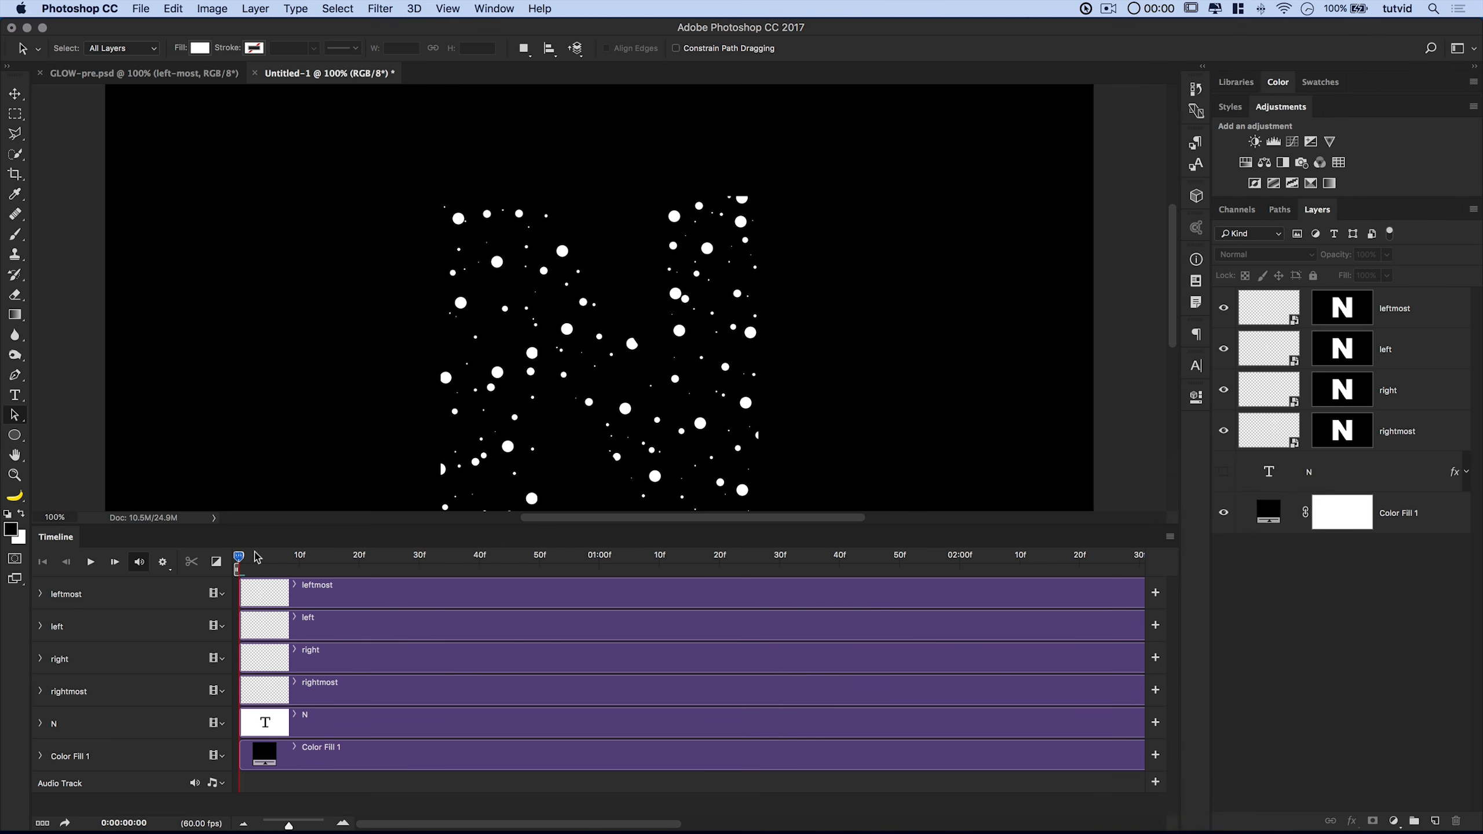
pyautogui.press('space')
pyautogui.press('space')
# Expand the leftmost track's properties and enable Style keyframing with a keyframe at the start of the timeline.
pyautogui.click(377, 601)
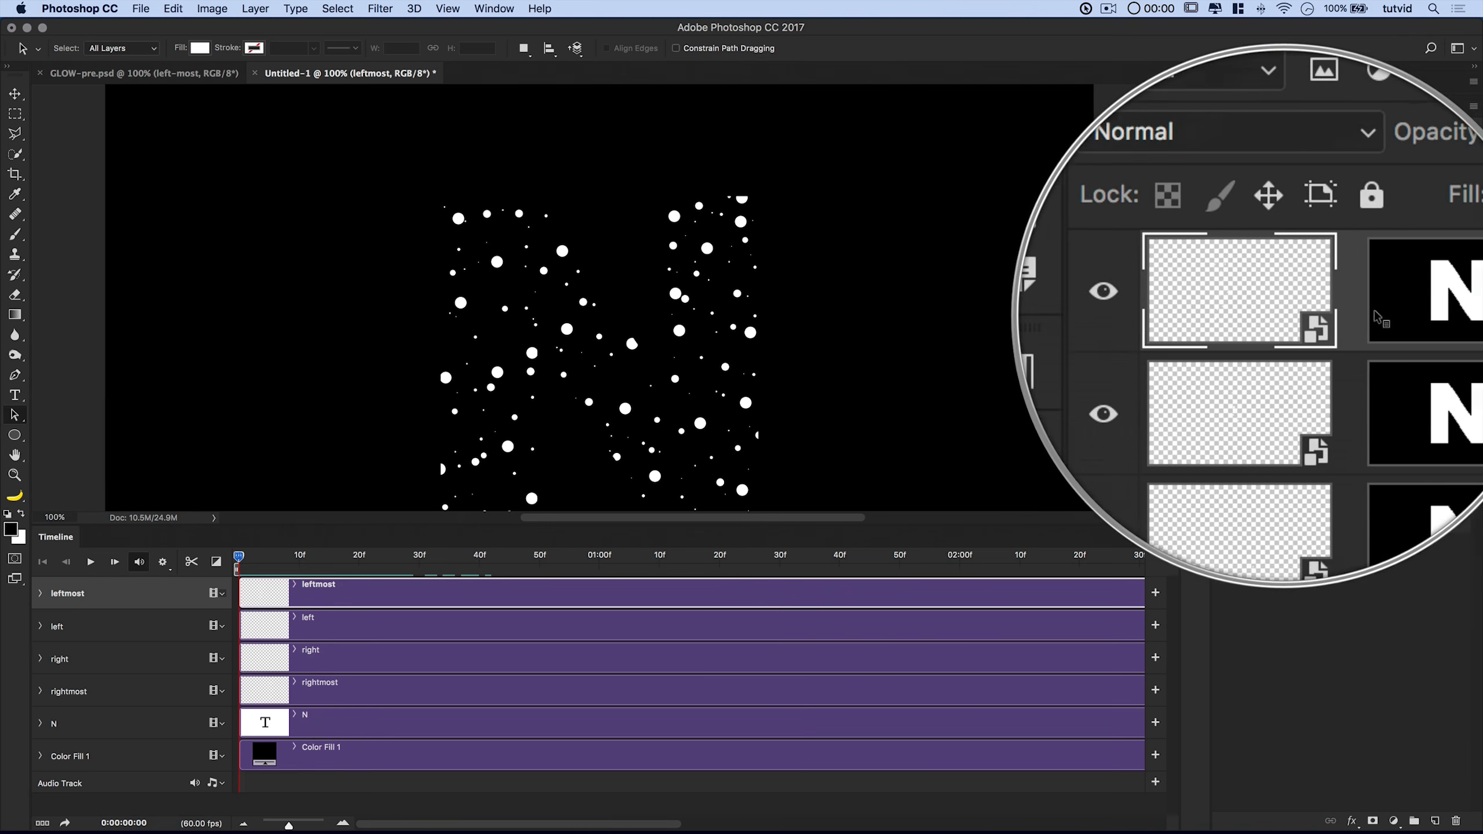
pyautogui.click(41, 594)
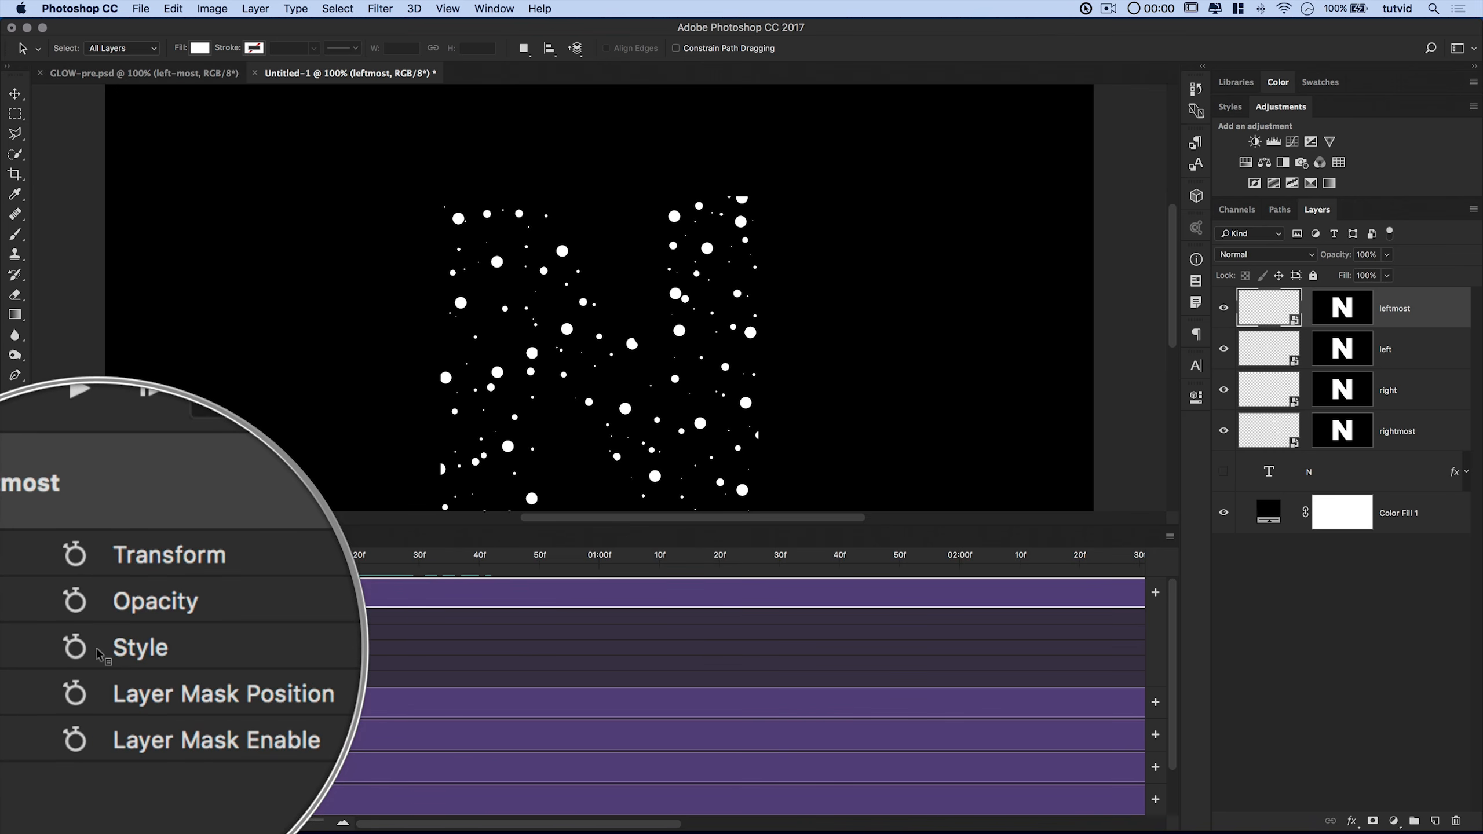
pyautogui.click(76, 646)
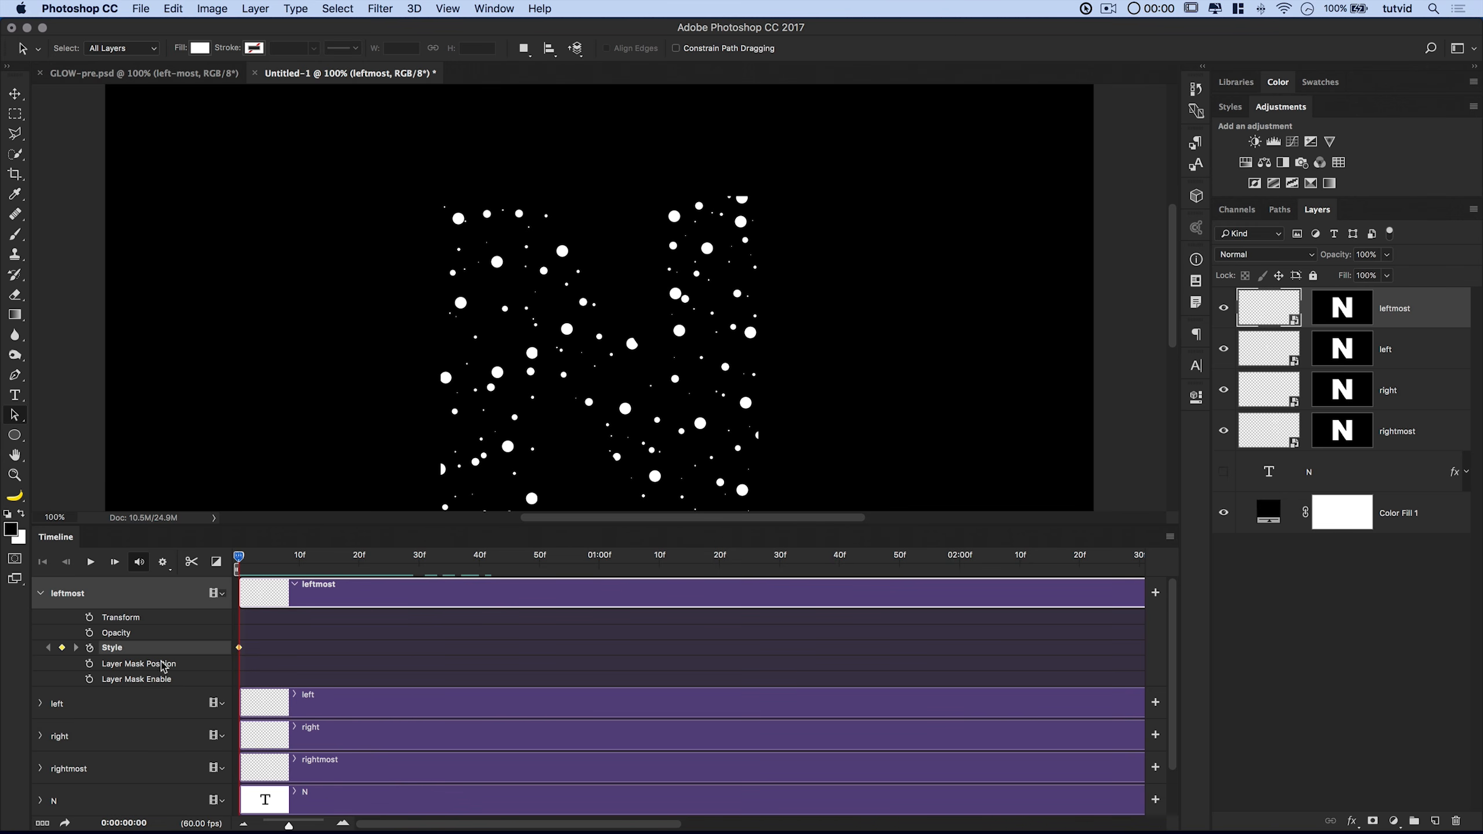
# Set the playhead to frame 16 and add a second Style keyframe on the leftmost track.
pyautogui.click(239, 562)
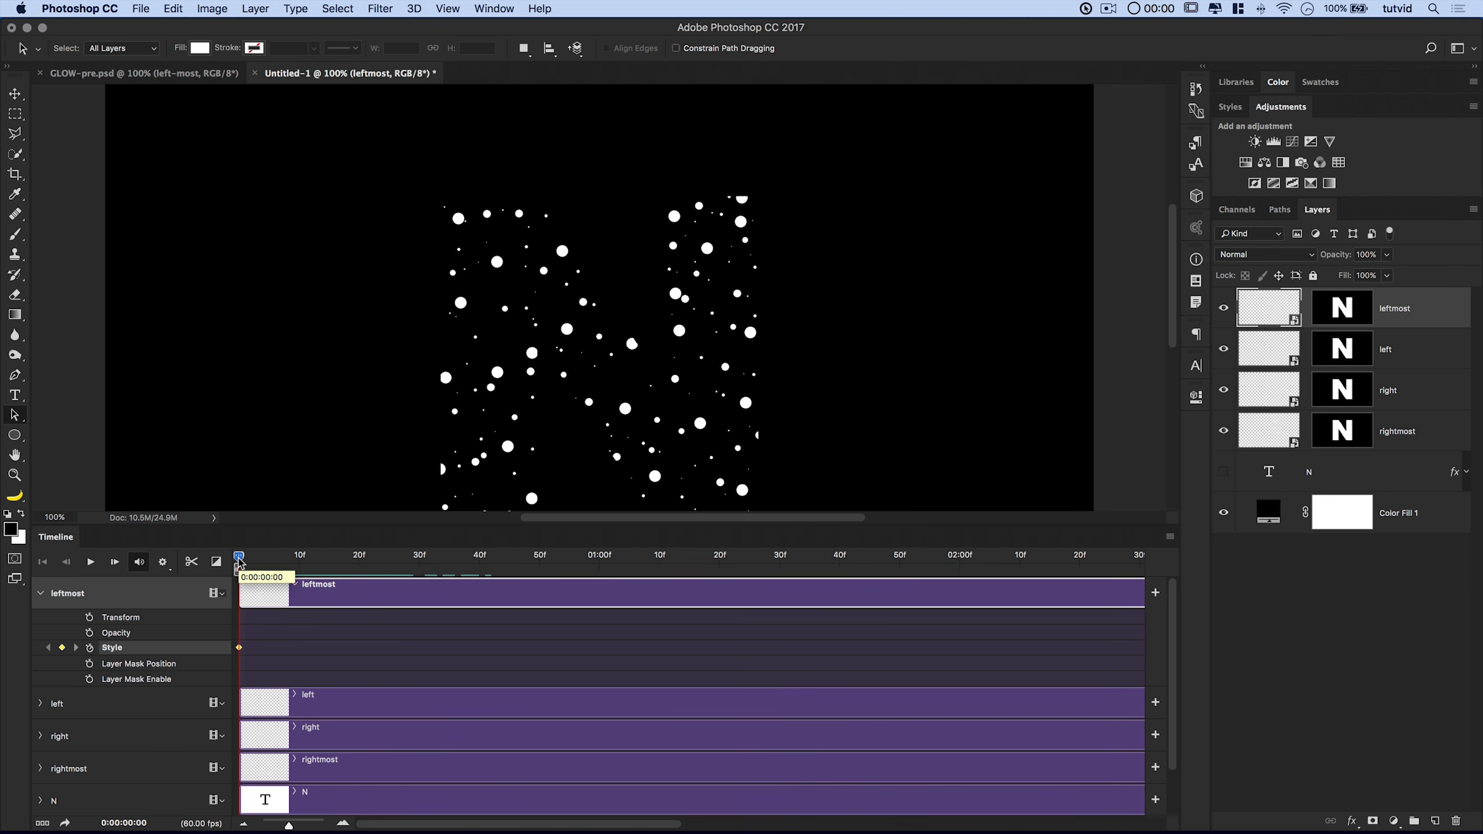
pyautogui.click(341, 553)
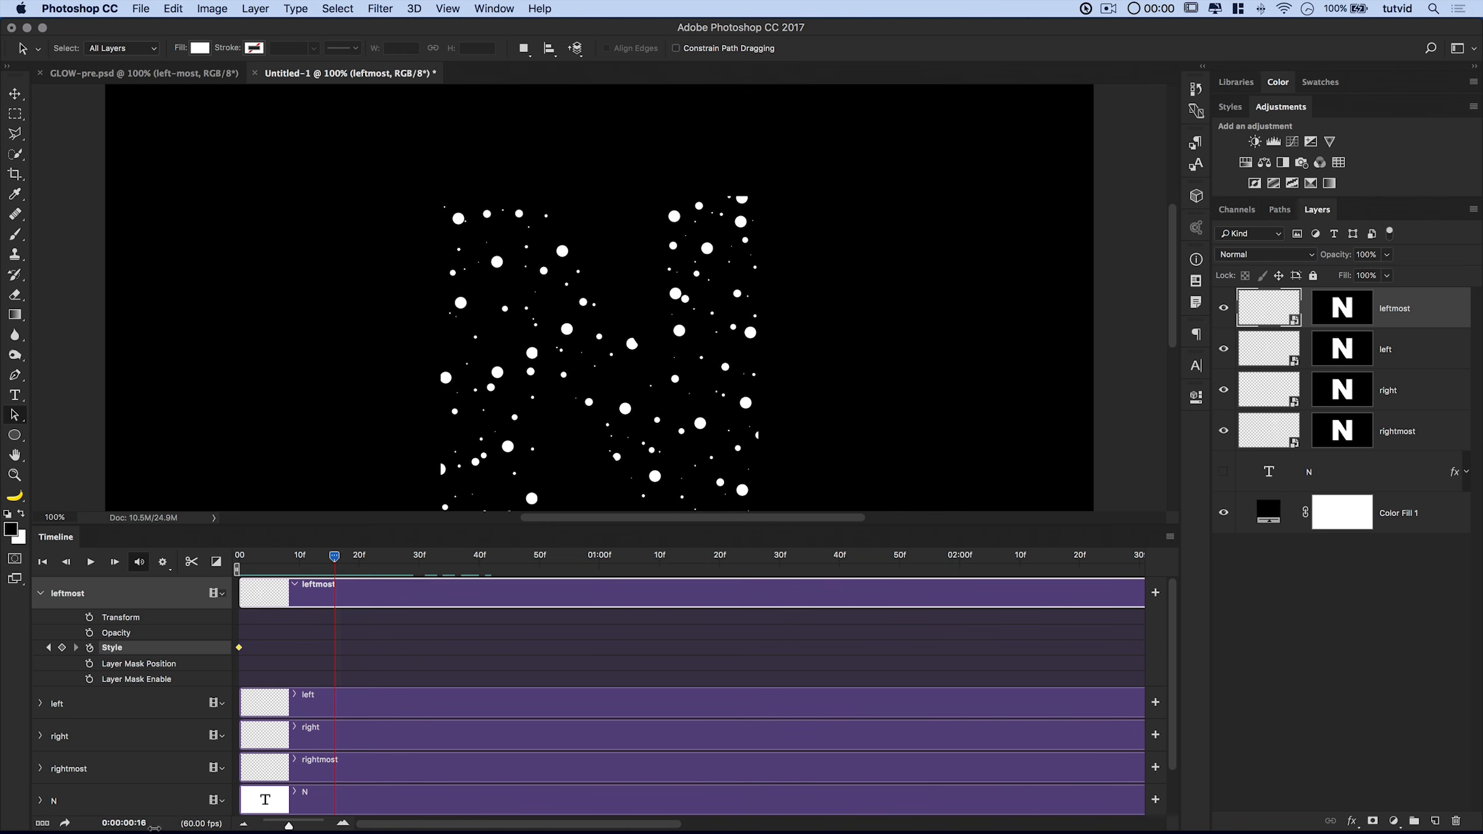
pyautogui.click(63, 649)
# Try a red (ff0000) Outer Glow at 100% opacity on the leftmost layer at frame 16.
pyautogui.click(252, 9)
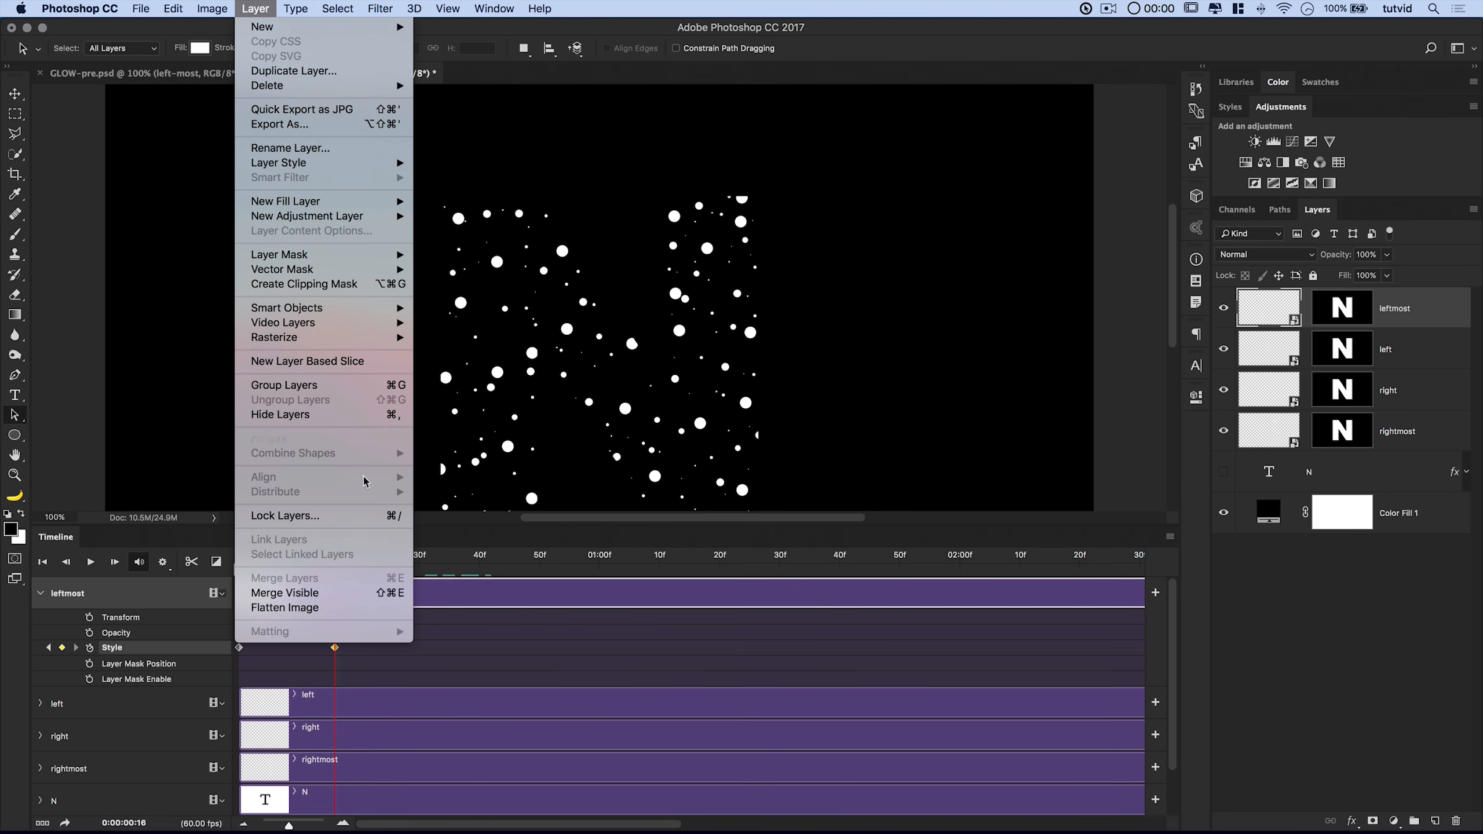
pyautogui.moveTo(308, 165)
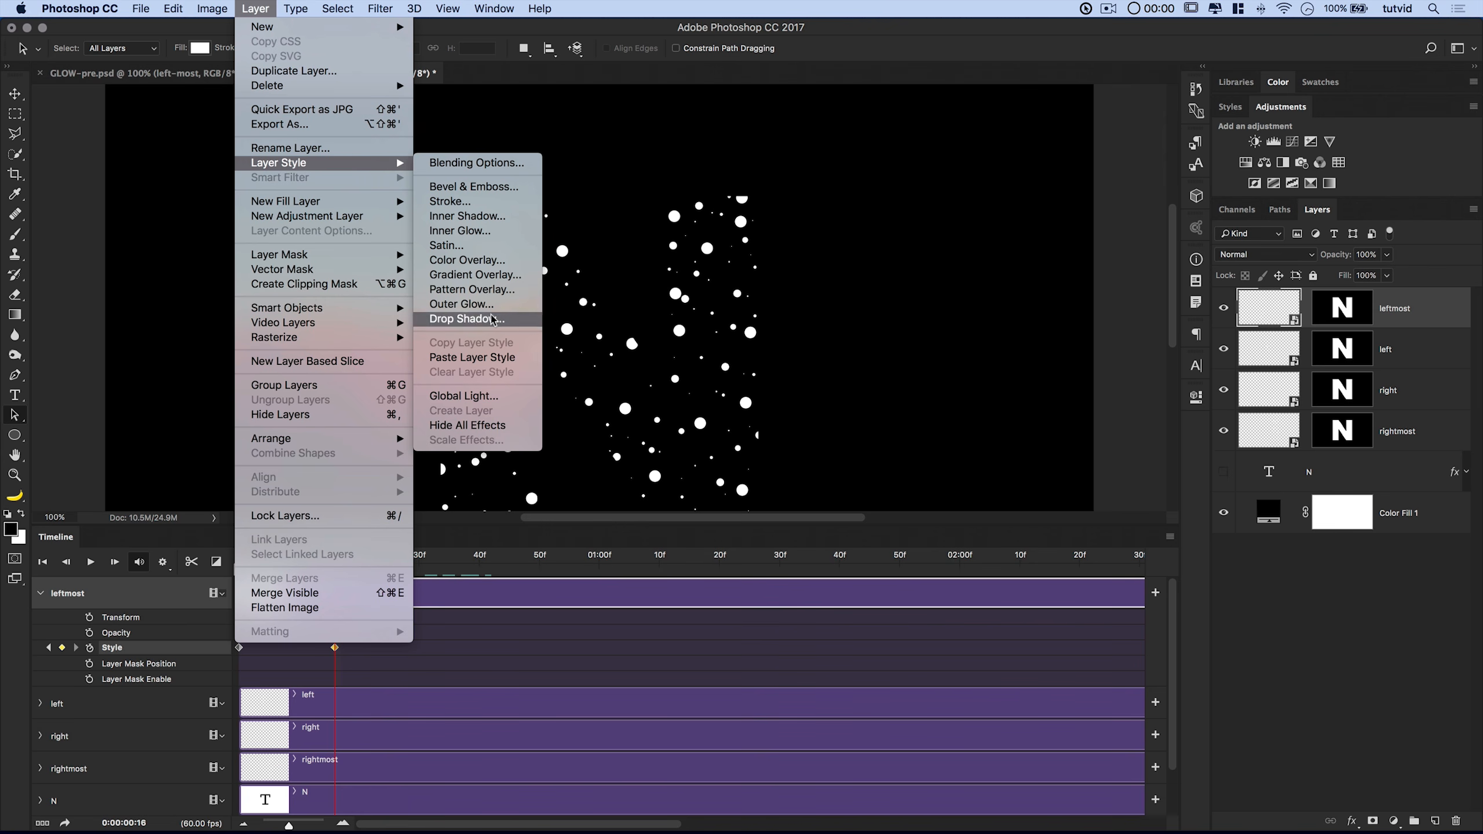
pyautogui.click(483, 305)
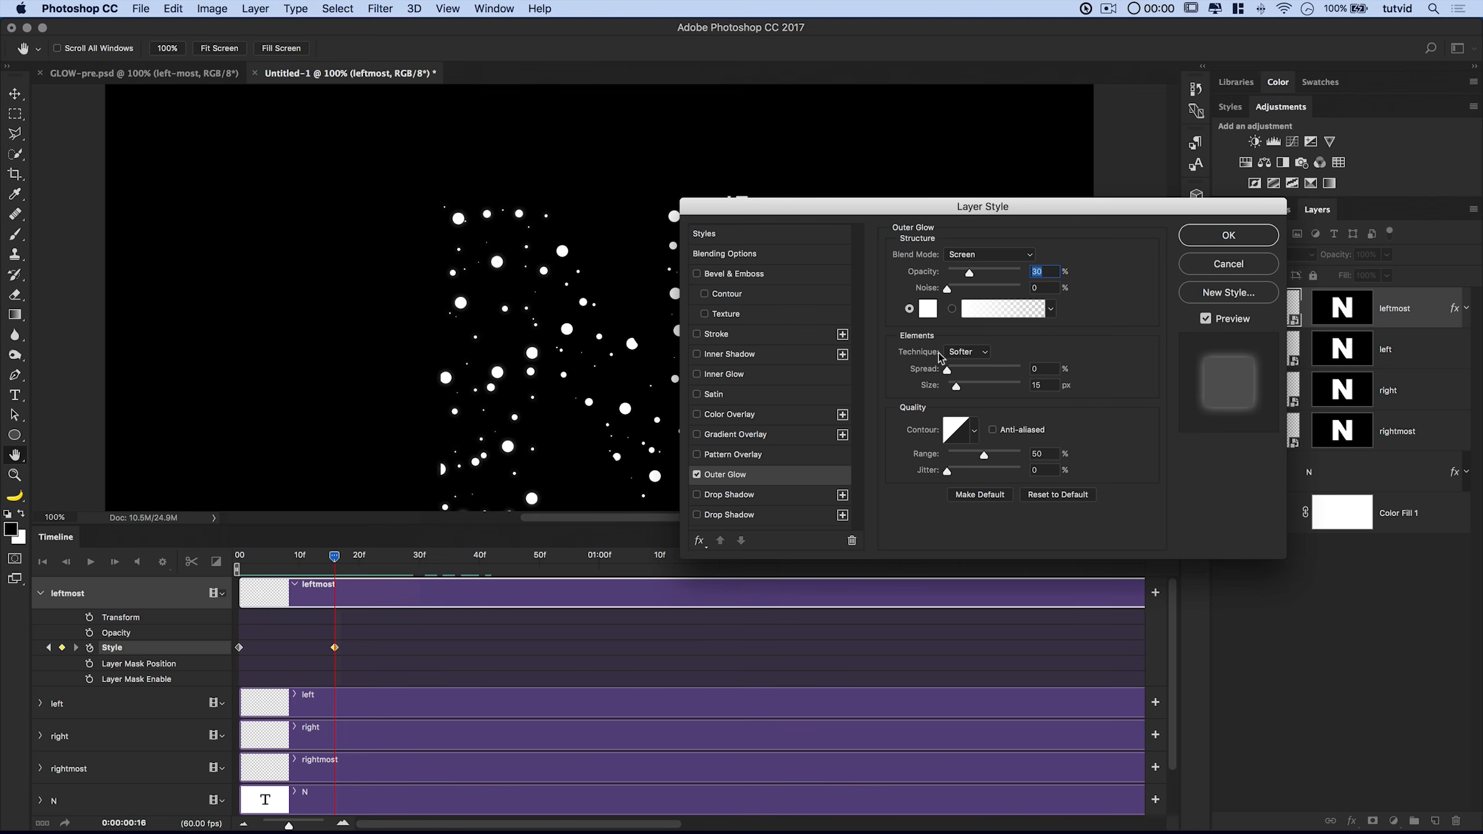
pyautogui.click(928, 308)
pyautogui.click(816, 320)
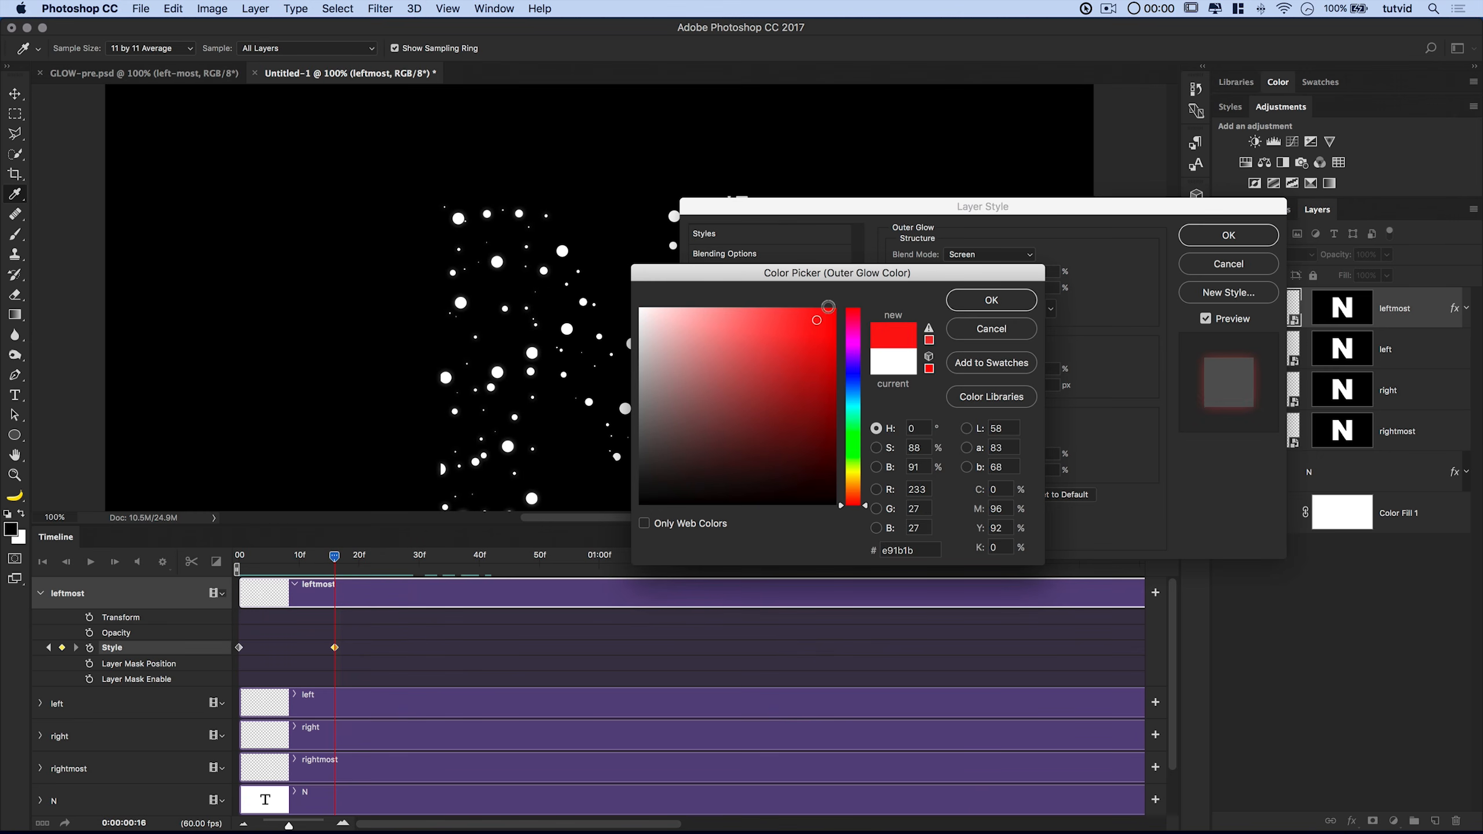
pyautogui.click(1027, 294)
pyautogui.moveTo(988, 272); pyautogui.dragTo(1021, 274)
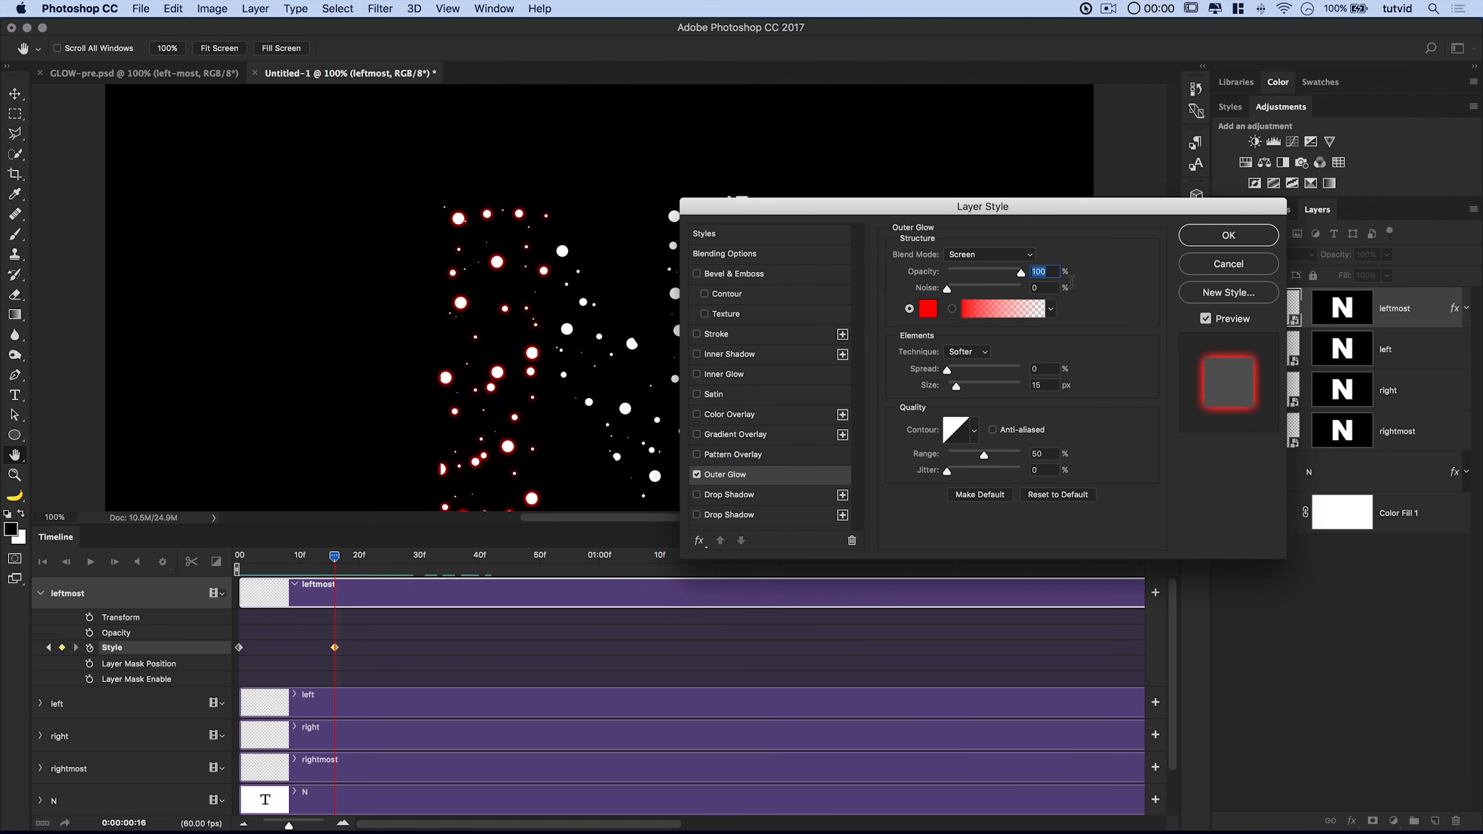
# Try a bright green Outer Glow color with a size of about 24 px on the leftmost layer and apply it.
pyautogui.click(922, 308)
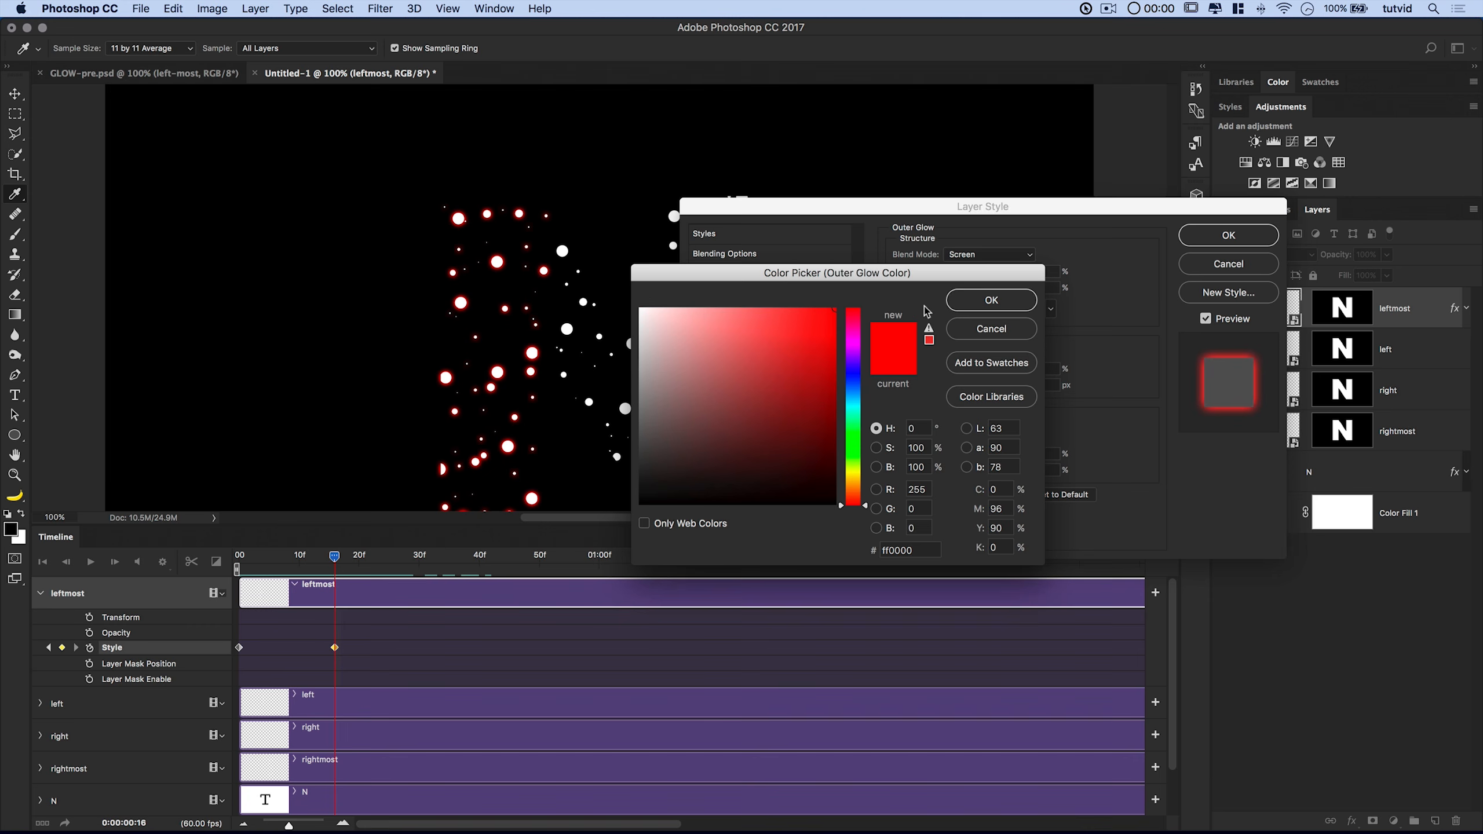
pyautogui.click(858, 441)
pyautogui.click(996, 308)
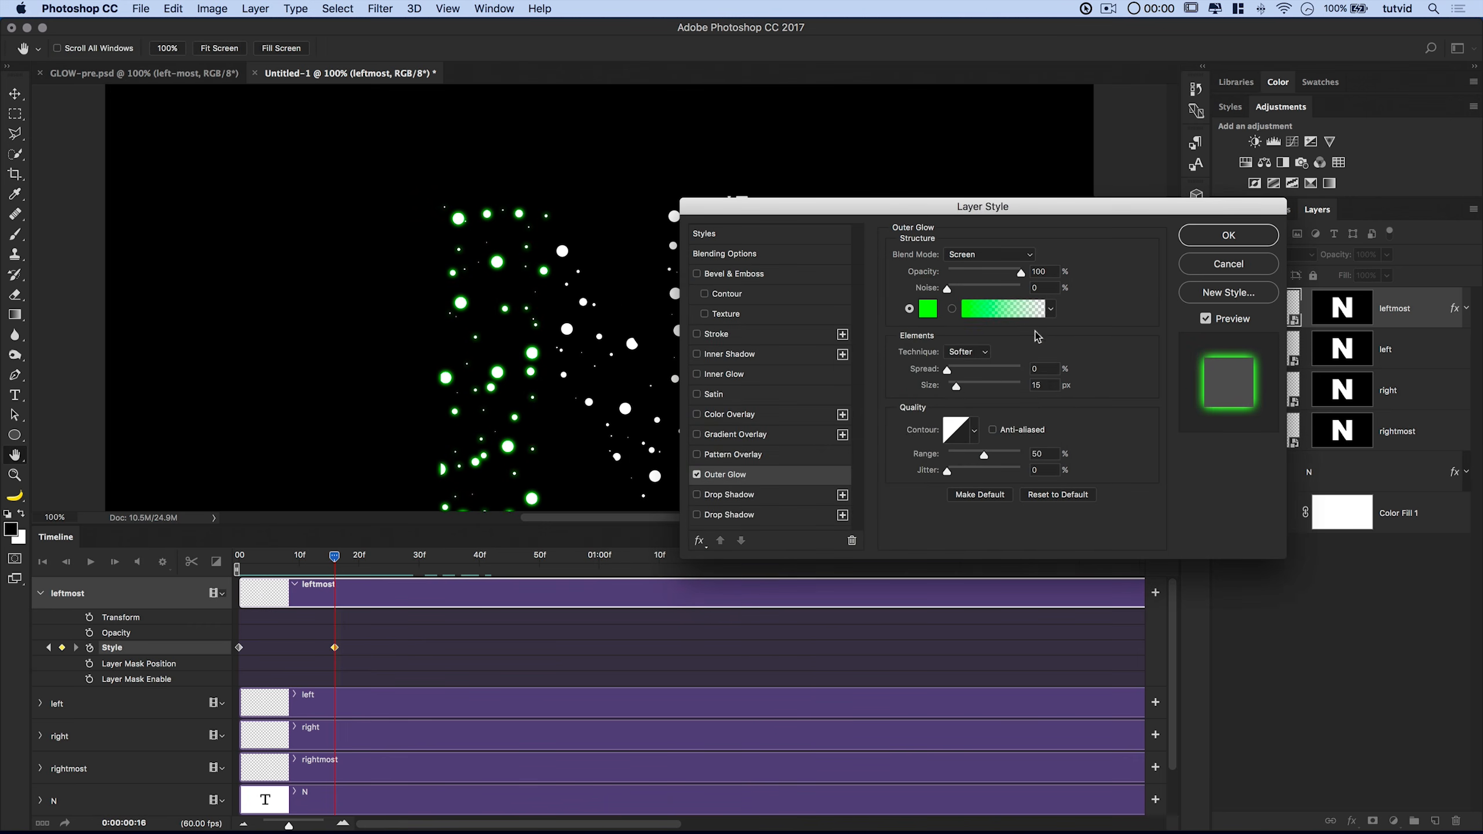
pyautogui.moveTo(976, 388); pyautogui.dragTo(961, 388)
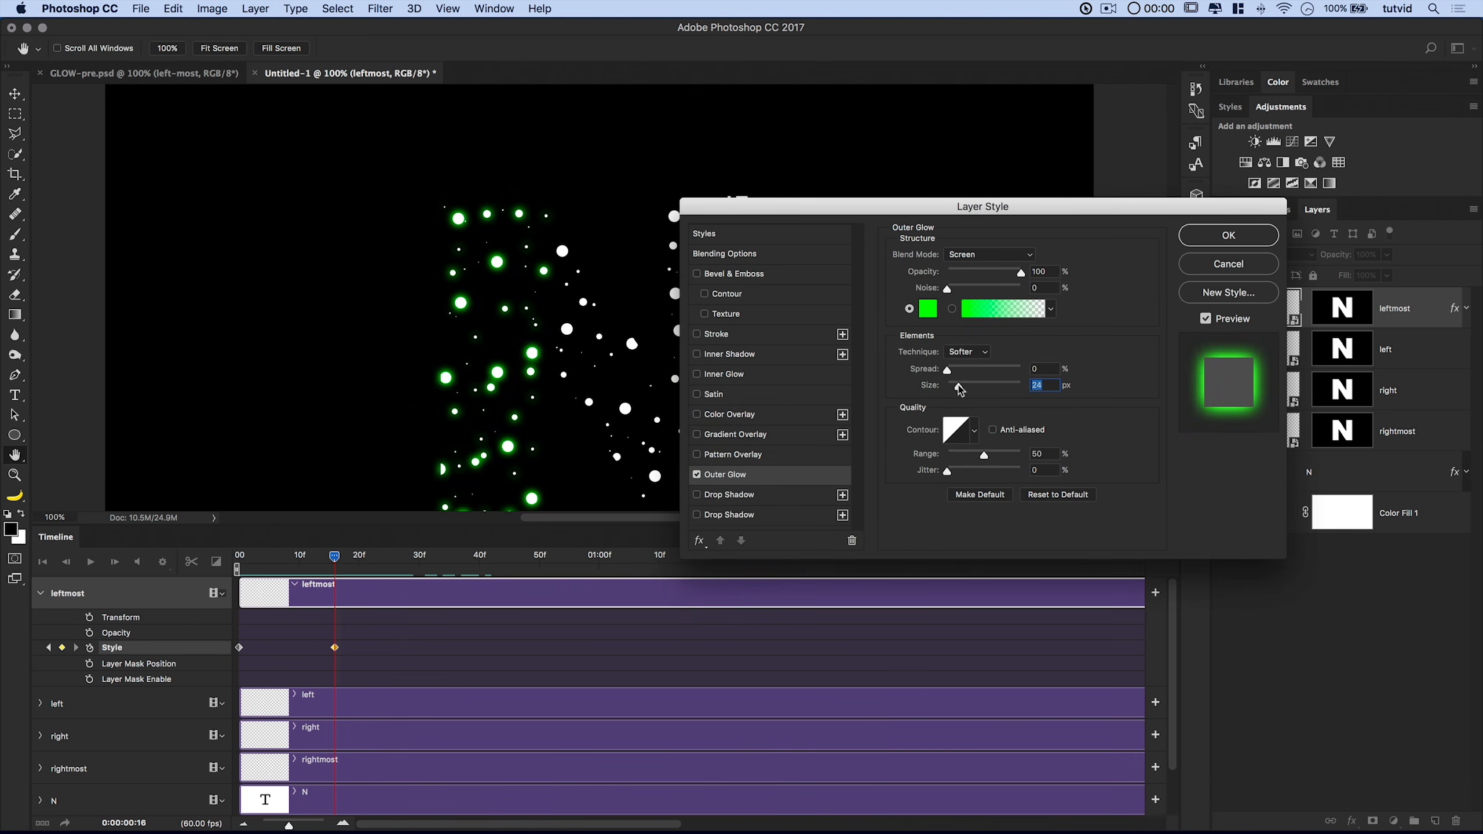
pyautogui.click(1229, 235)
# Scrub the timeline between frame 16 and the start to preview the glow's transition.
pyautogui.moveTo(337, 558)
pyautogui.mouseDown()
pyautogui.moveTo(285, 558)
pyautogui.moveTo(337, 568)
pyautogui.mouseUp()
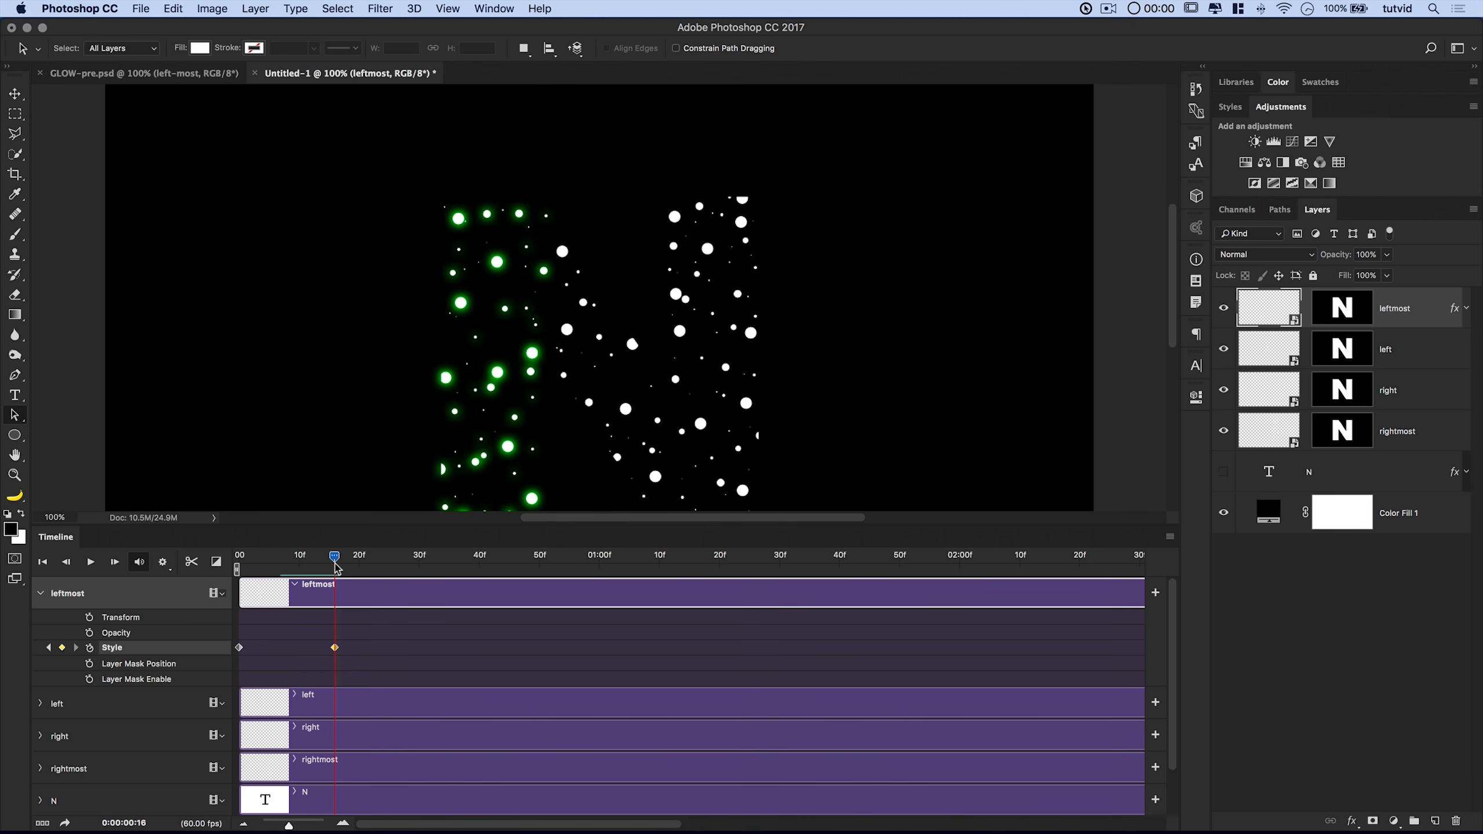
pyautogui.moveTo(335, 563); pyautogui.dragTo(238, 564)
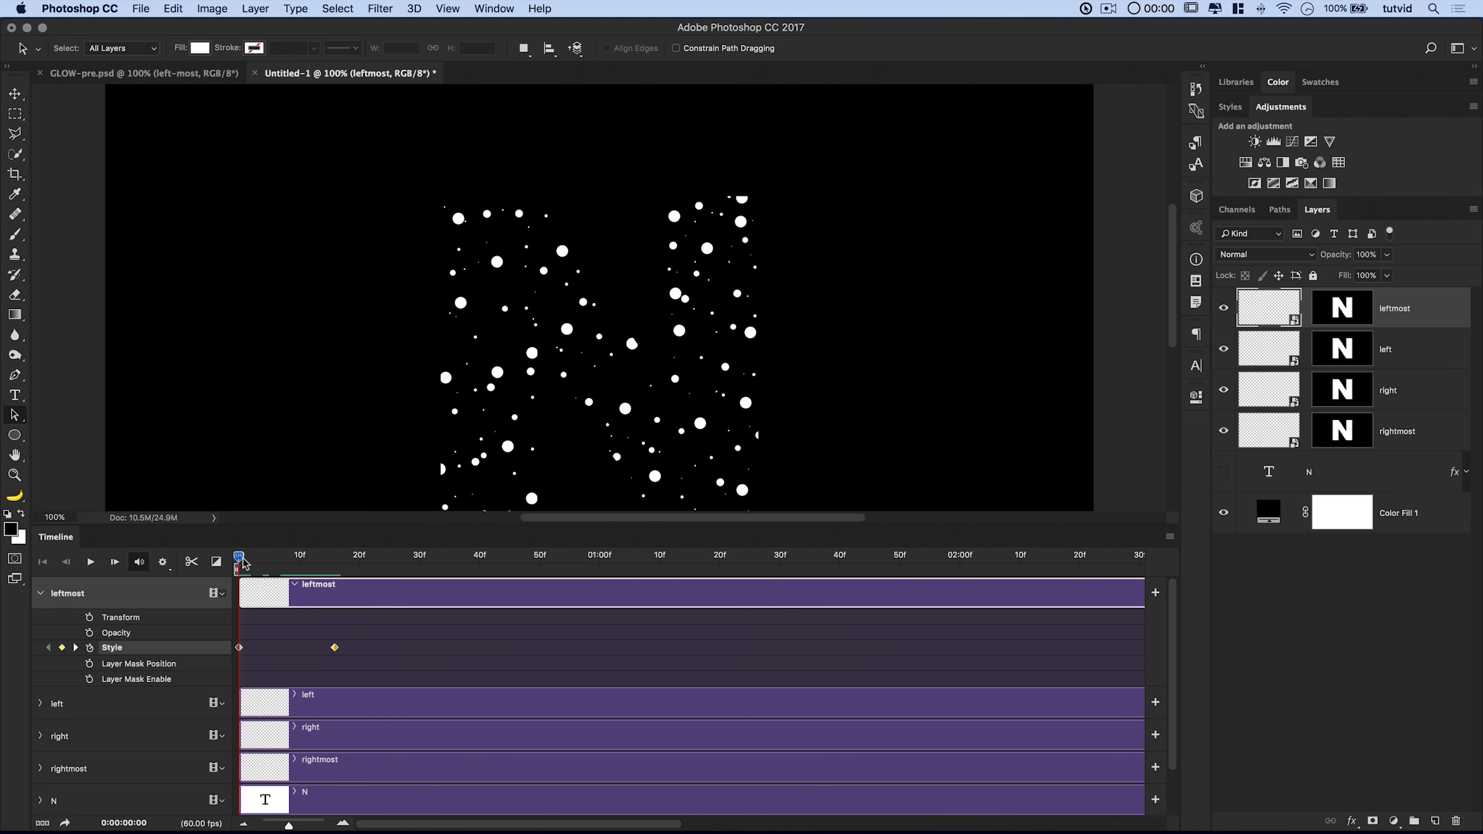
pyautogui.moveTo(239, 560); pyautogui.dragTo(334, 555)
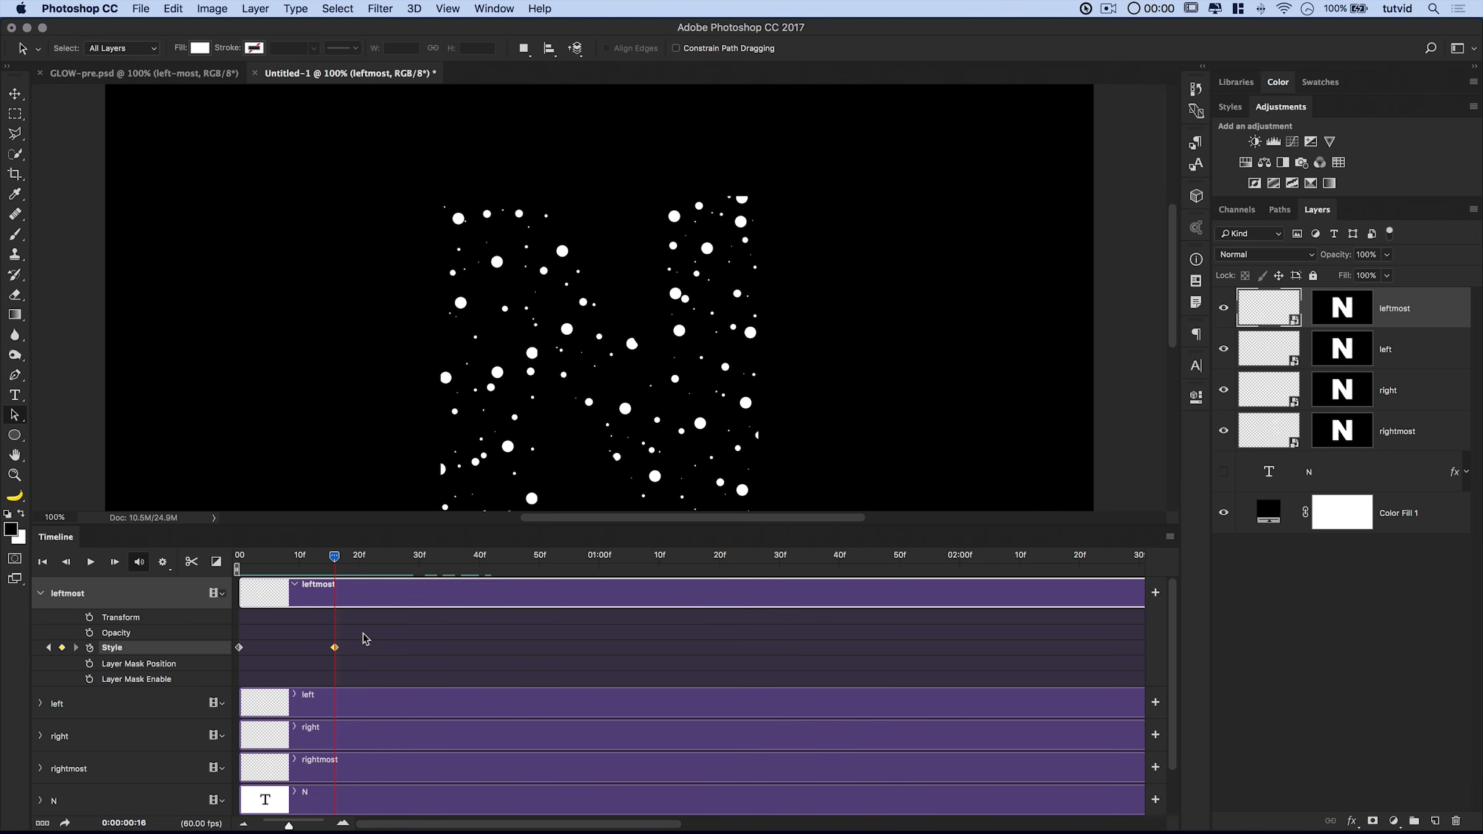
# Delete the leftmost track's Style keyframe at frame 16 and add a Style keyframe at frame 15 instead.
pyautogui.press('Delete')
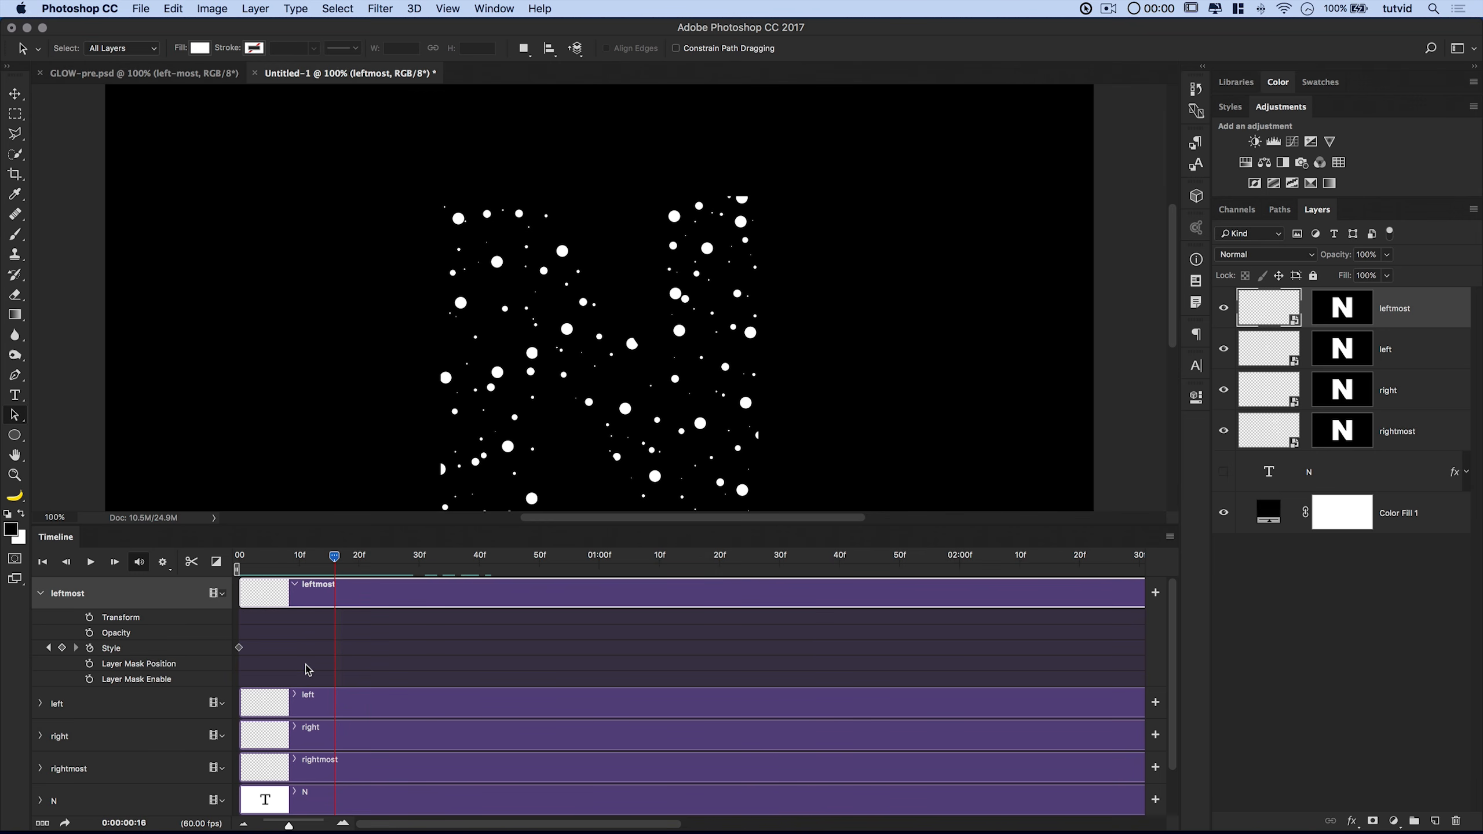
pyautogui.press('Home')
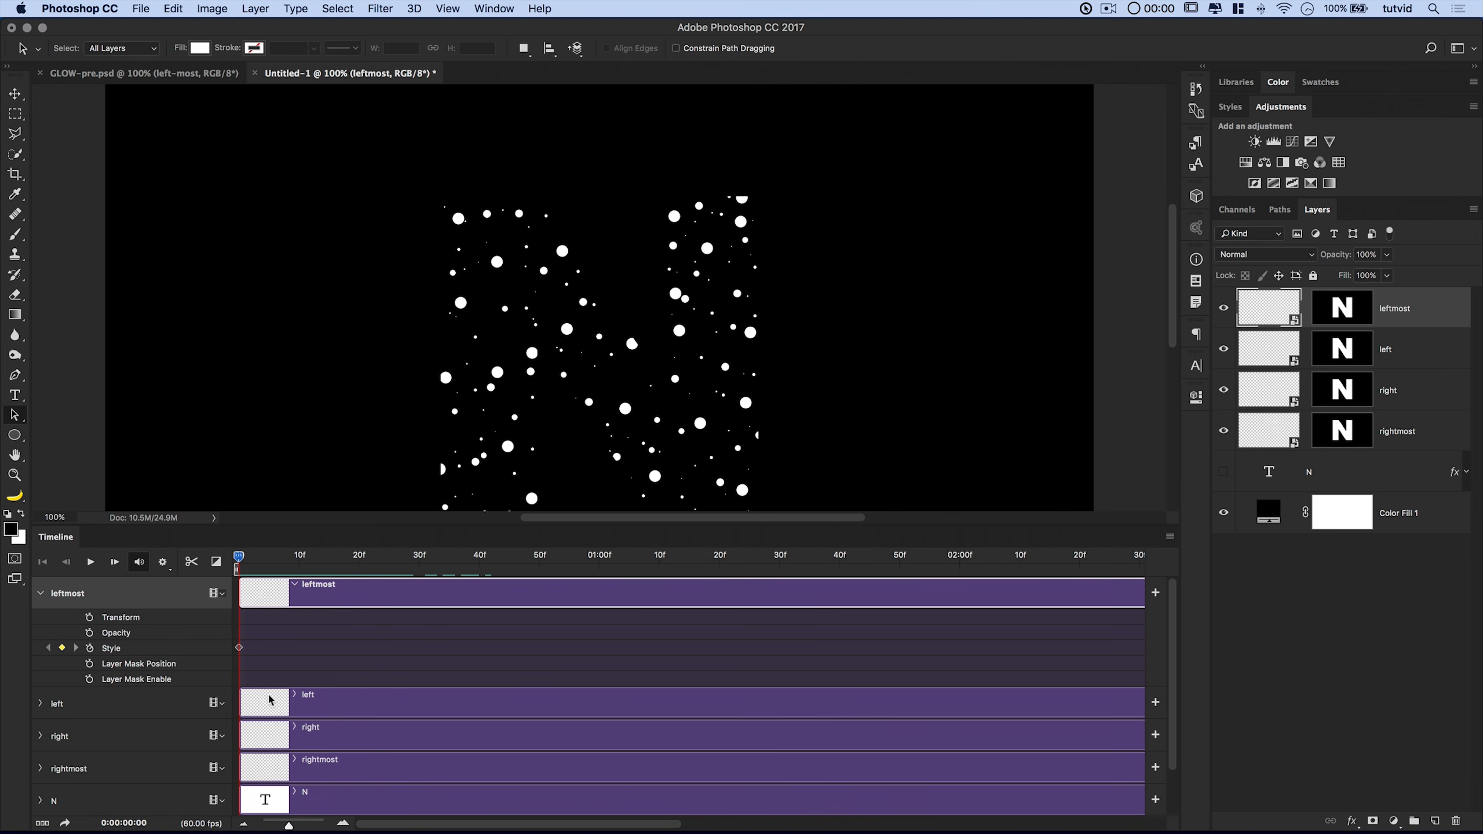
pyautogui.click(124, 823)
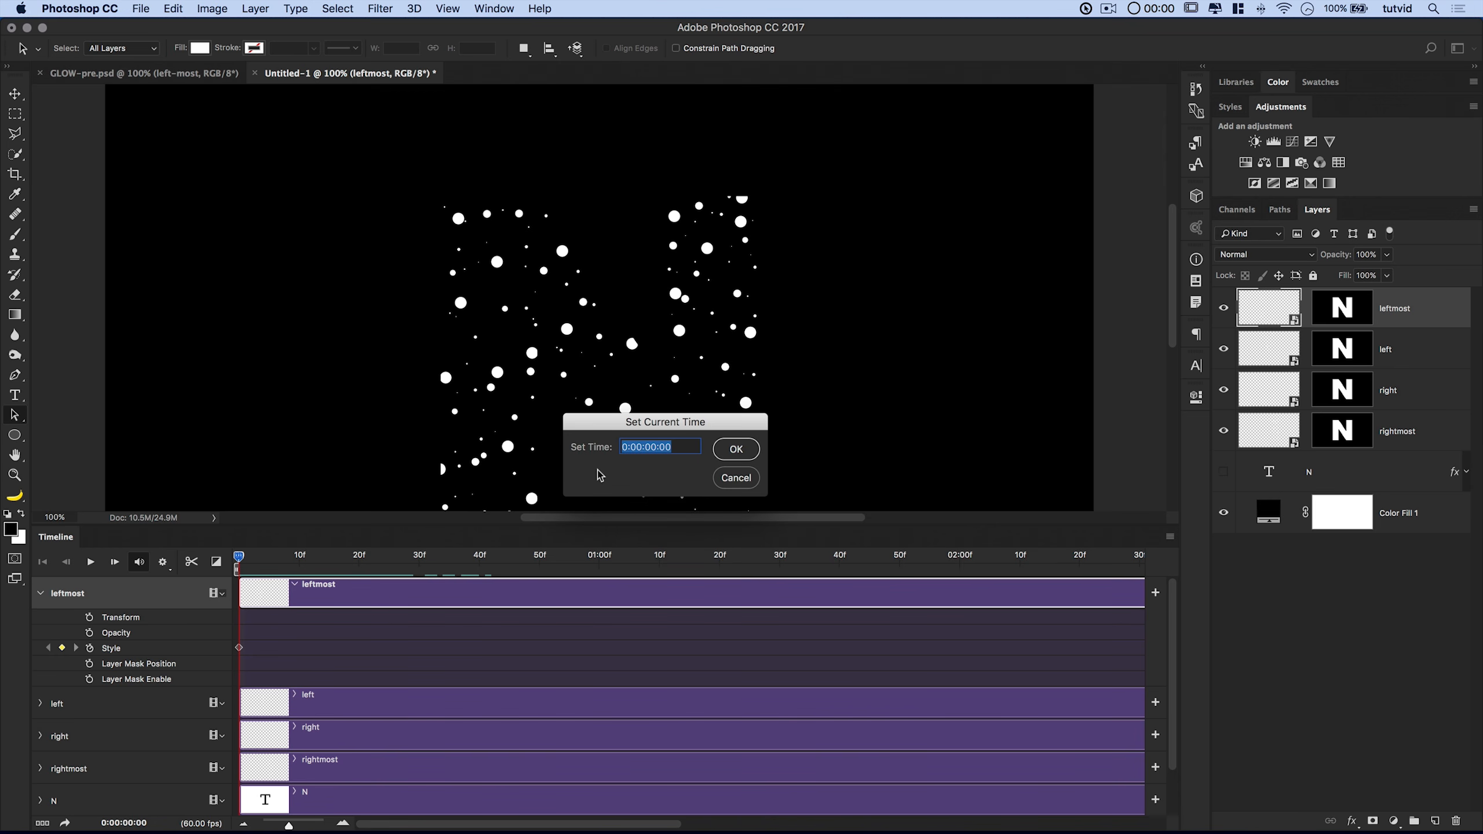
pyautogui.write('15')
pyautogui.click(736, 449)
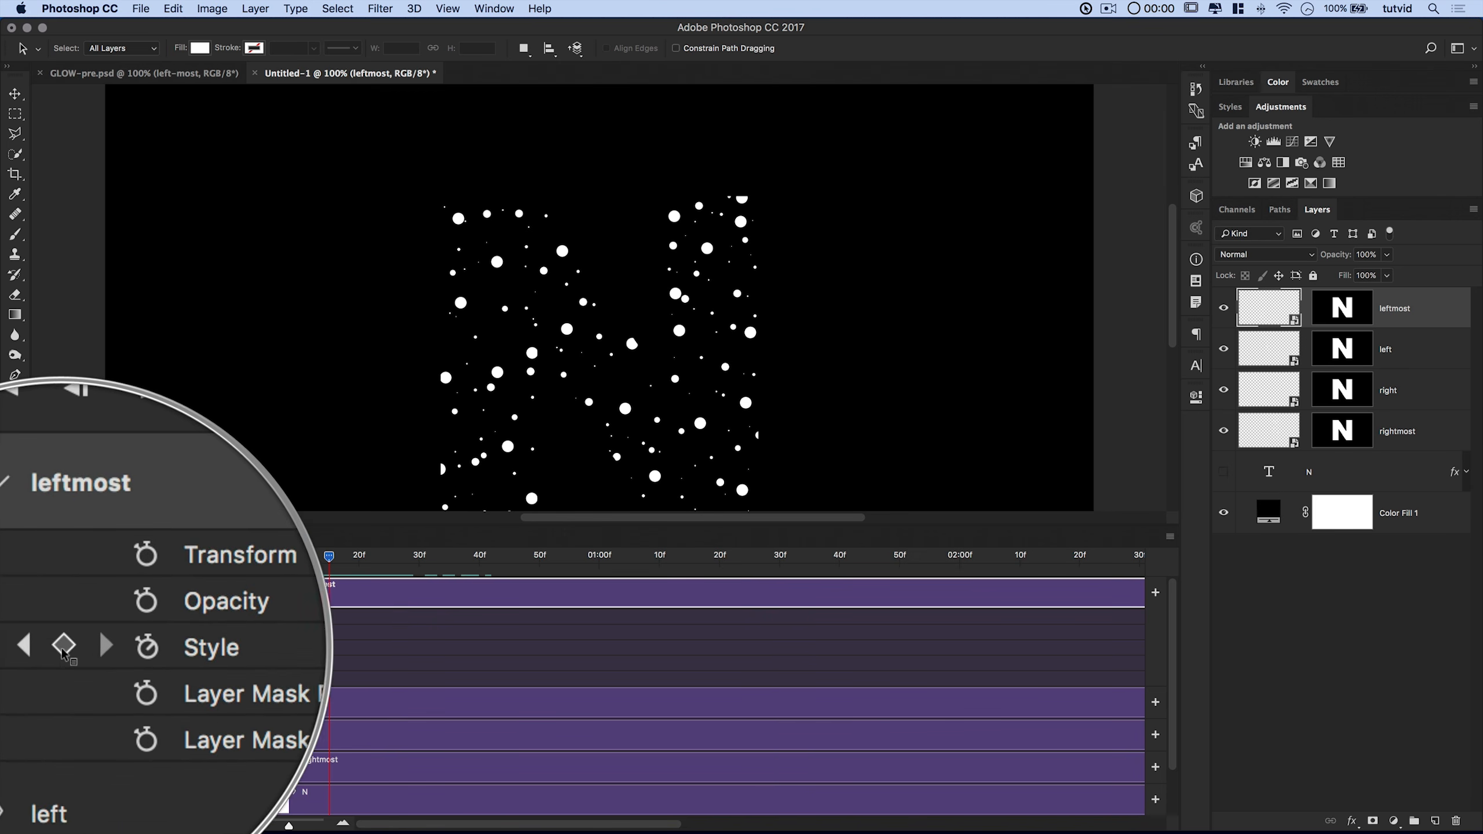
pyautogui.click(62, 648)
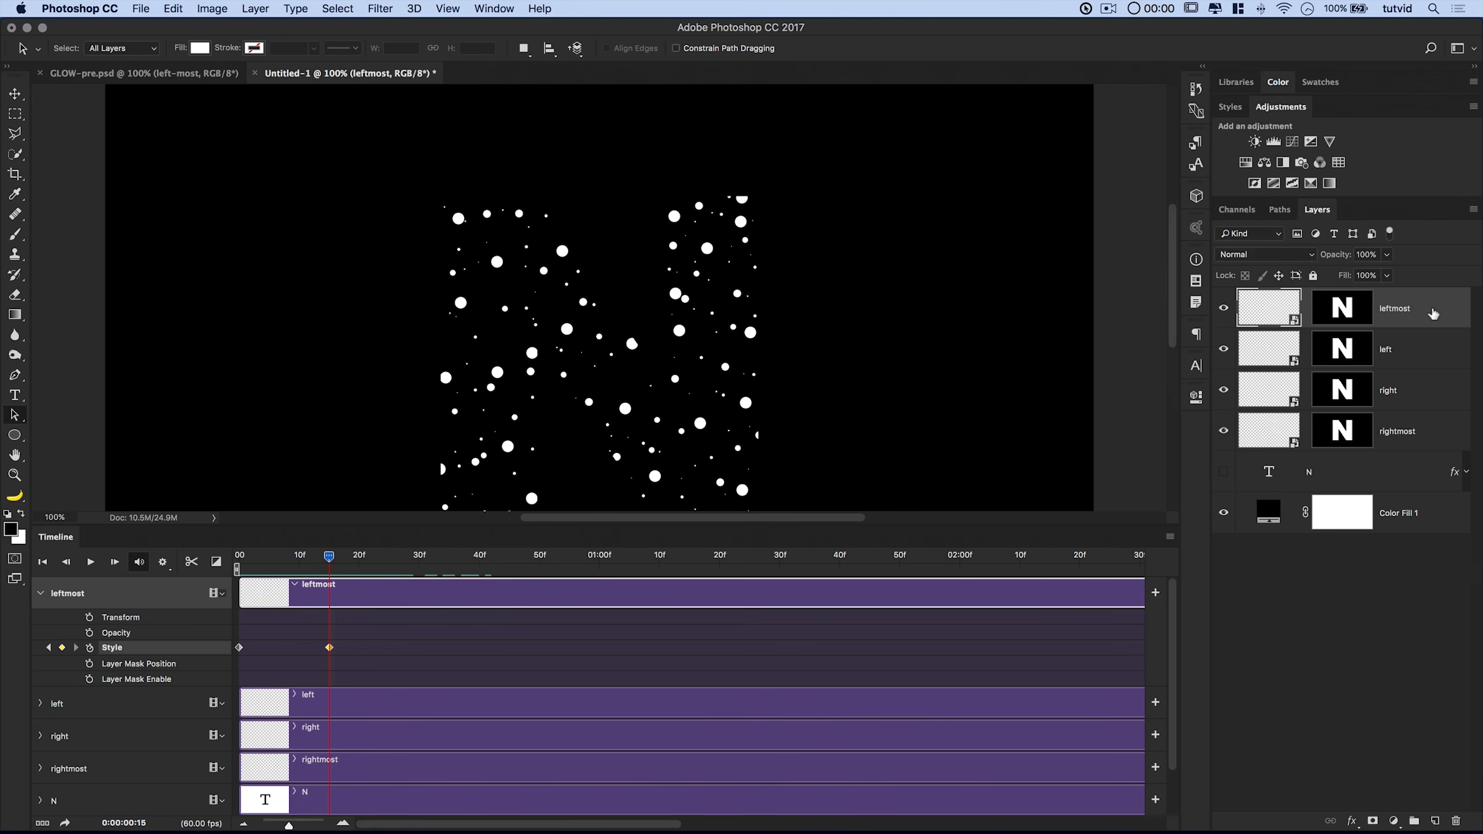
# Add a white 3 px Stroke layer style to the leftmost layer at frame 15.
pyautogui.doubleClick(1433, 314)
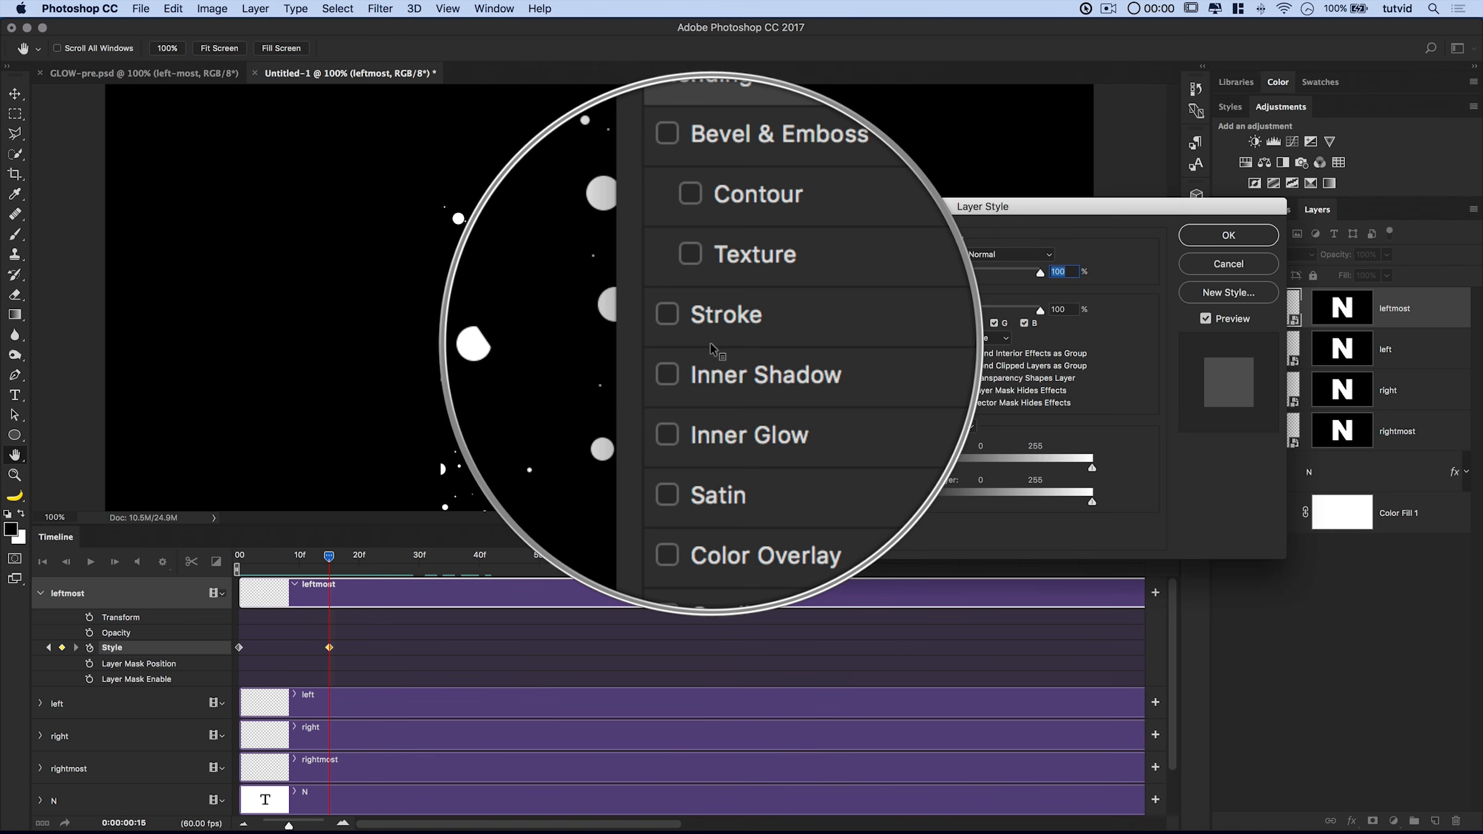
pyautogui.click(725, 336)
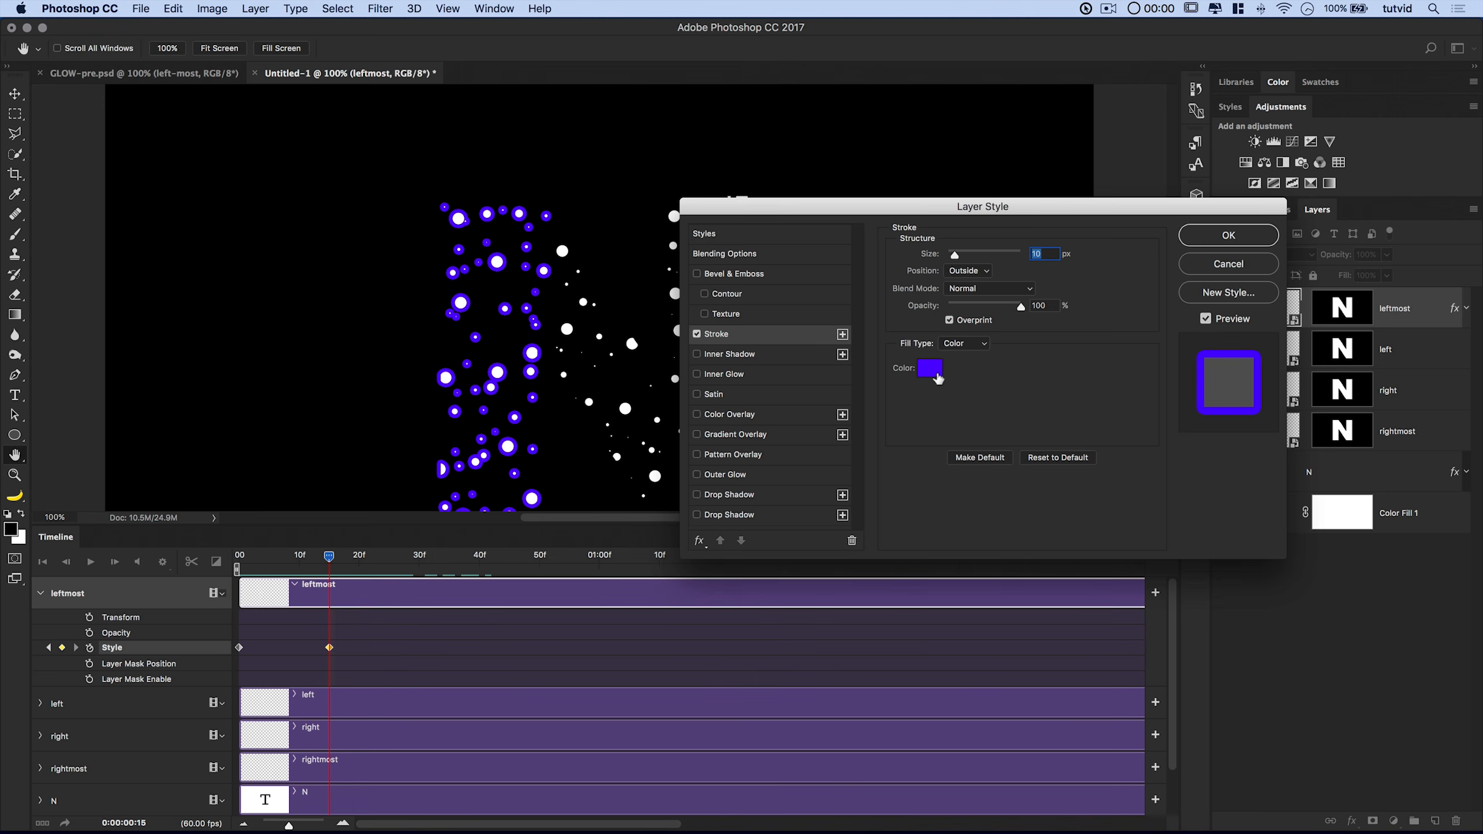
pyautogui.click(931, 369)
pyautogui.moveTo(661, 344); pyautogui.dragTo(641, 309)
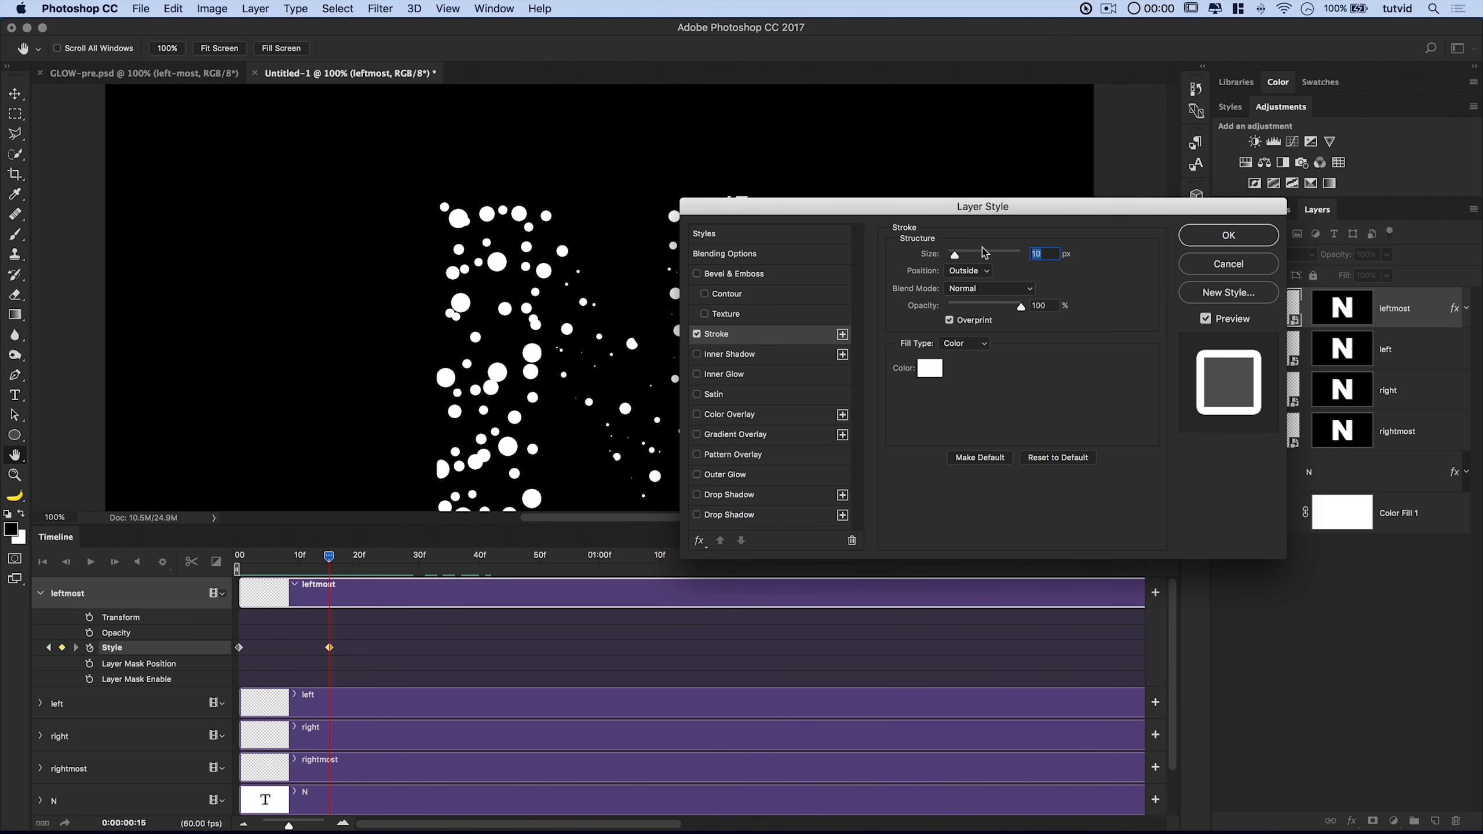
pyautogui.write('3')
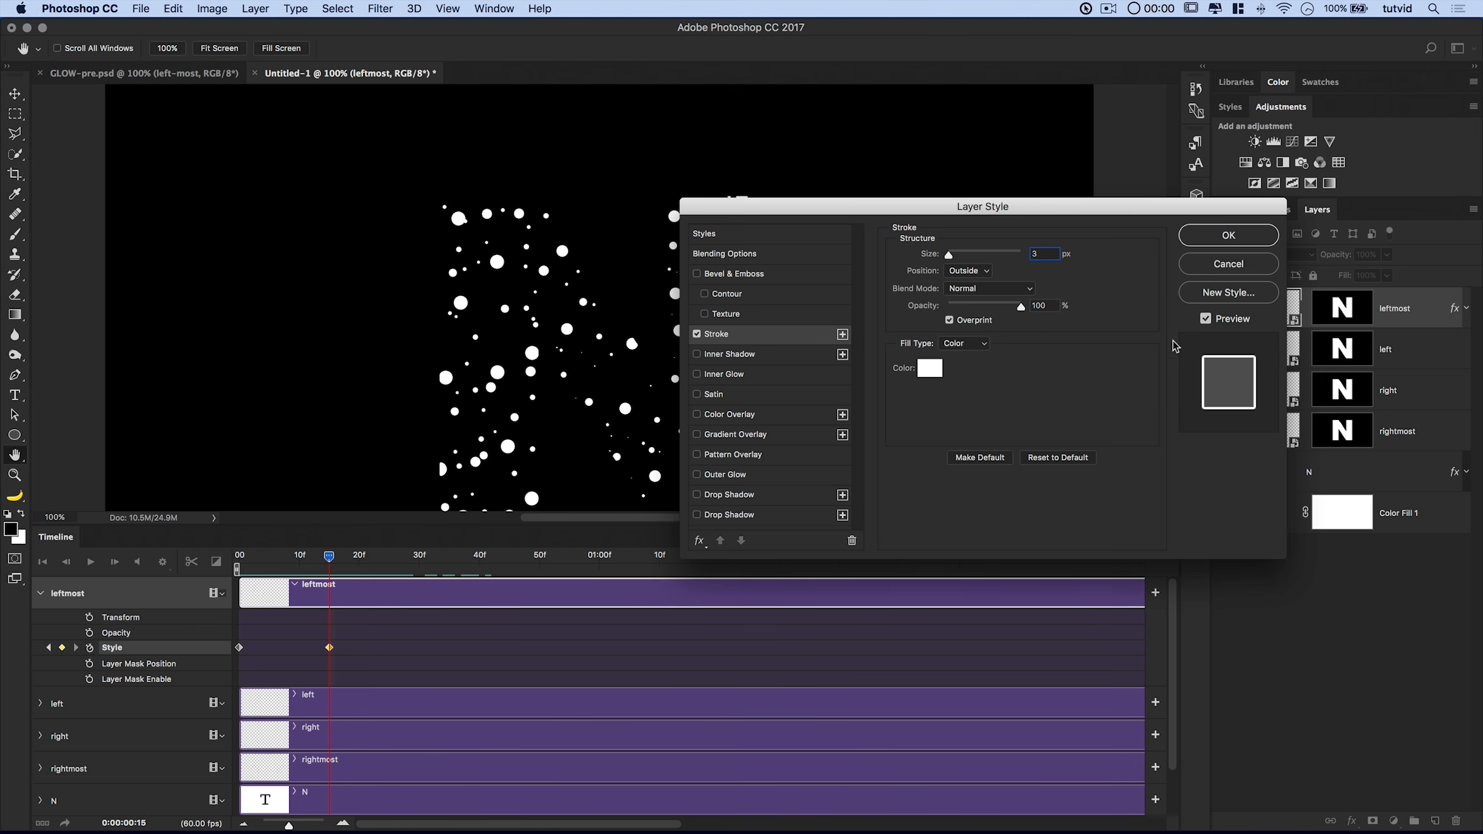
pyautogui.click(1229, 235)
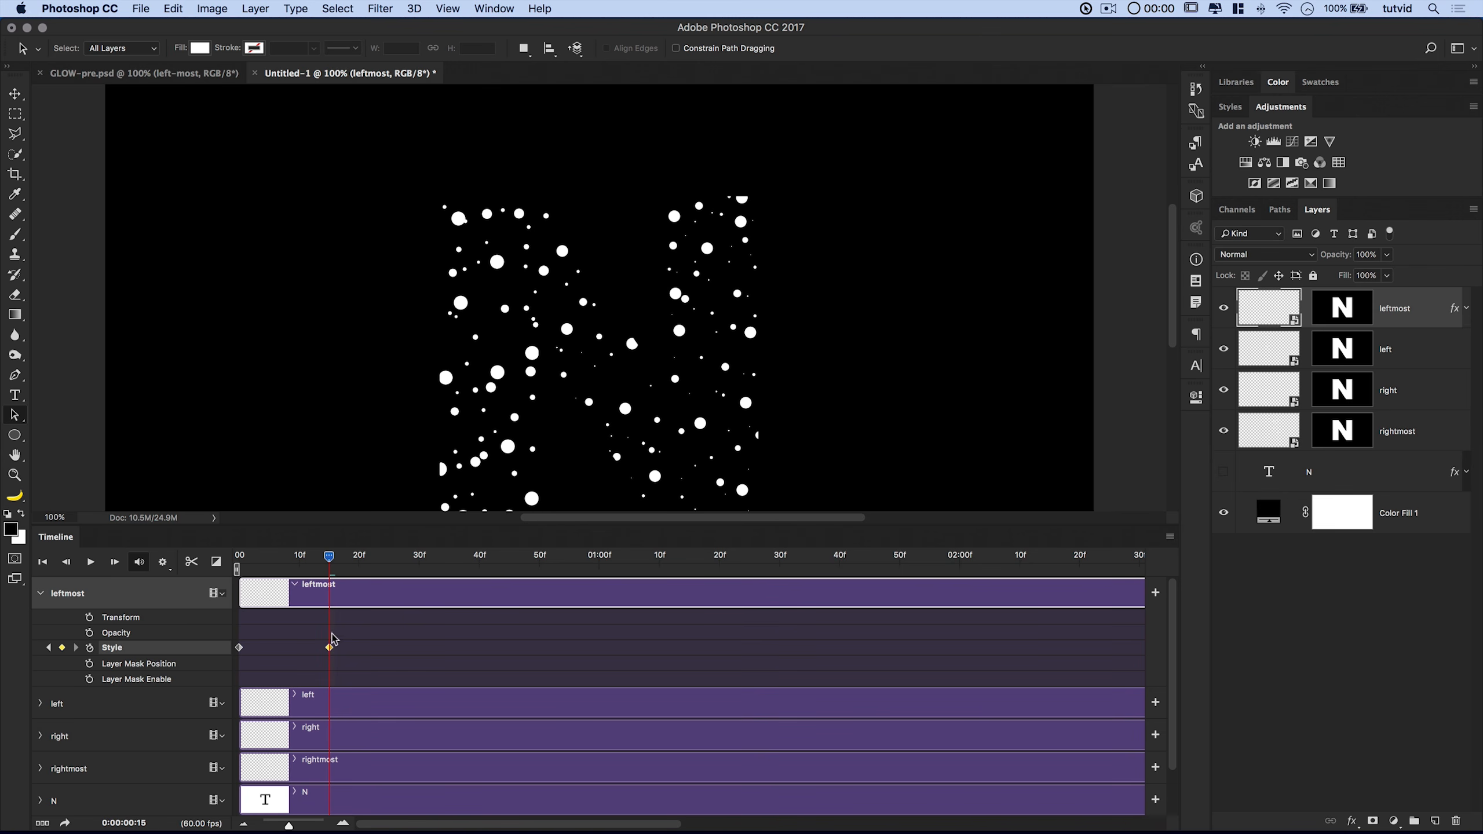
# Add a Style keyframe at frame 30 on the leftmost track and set its Stroke size to 7 px.
pyautogui.click(136, 822)
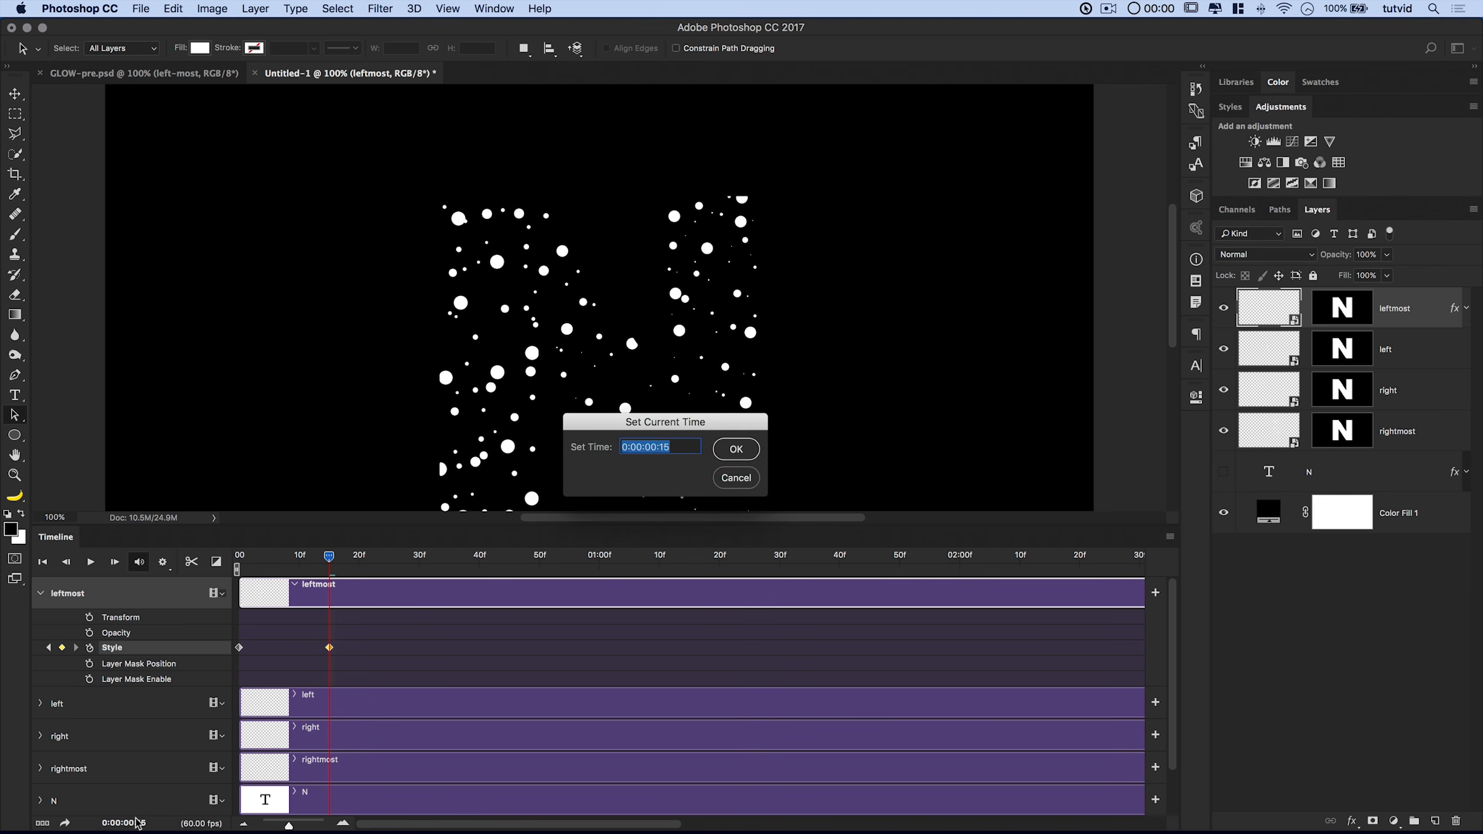
pyautogui.write('30')
pyautogui.press('Return')
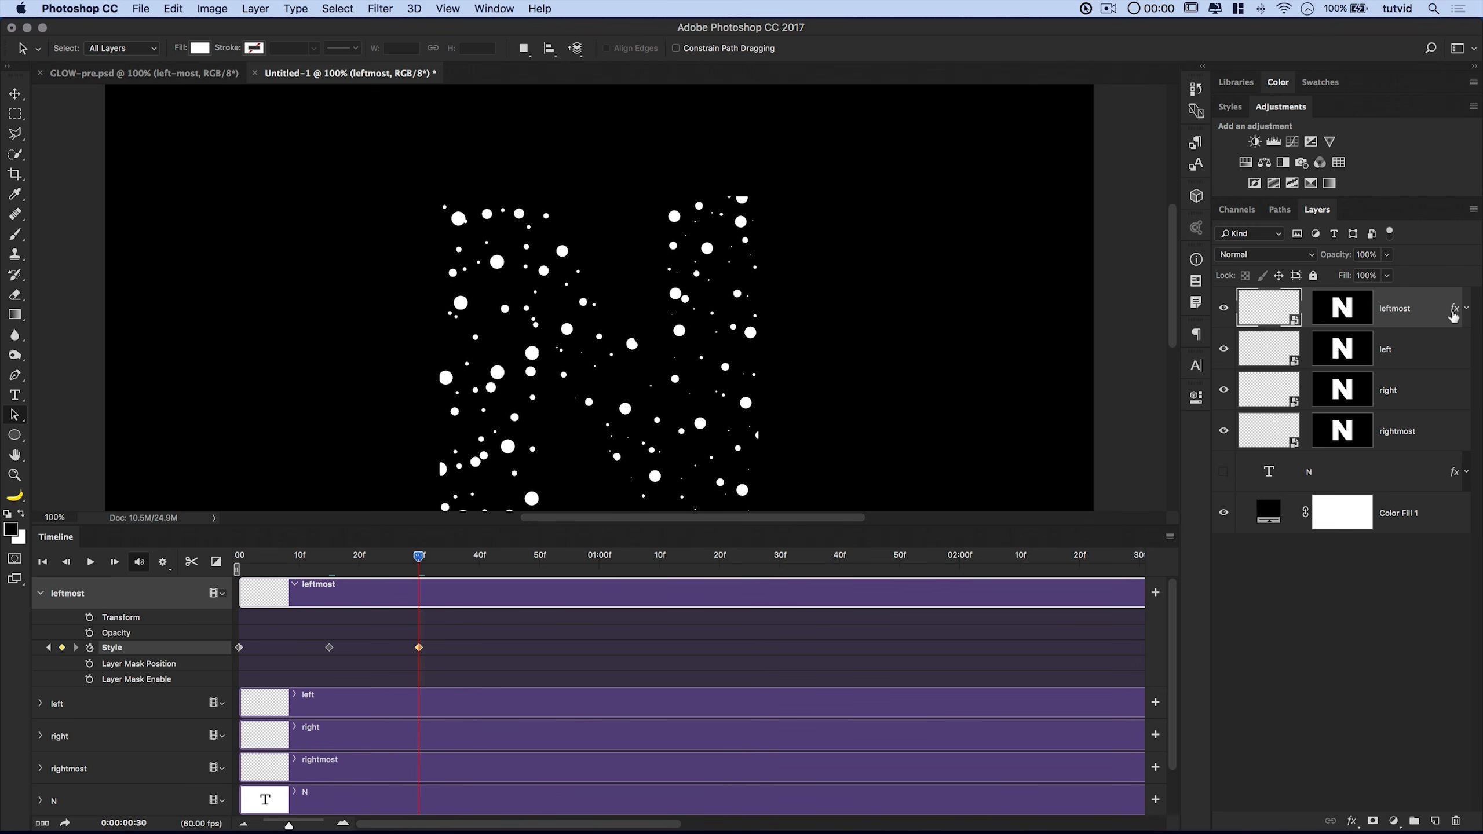
pyautogui.doubleClick(1454, 309)
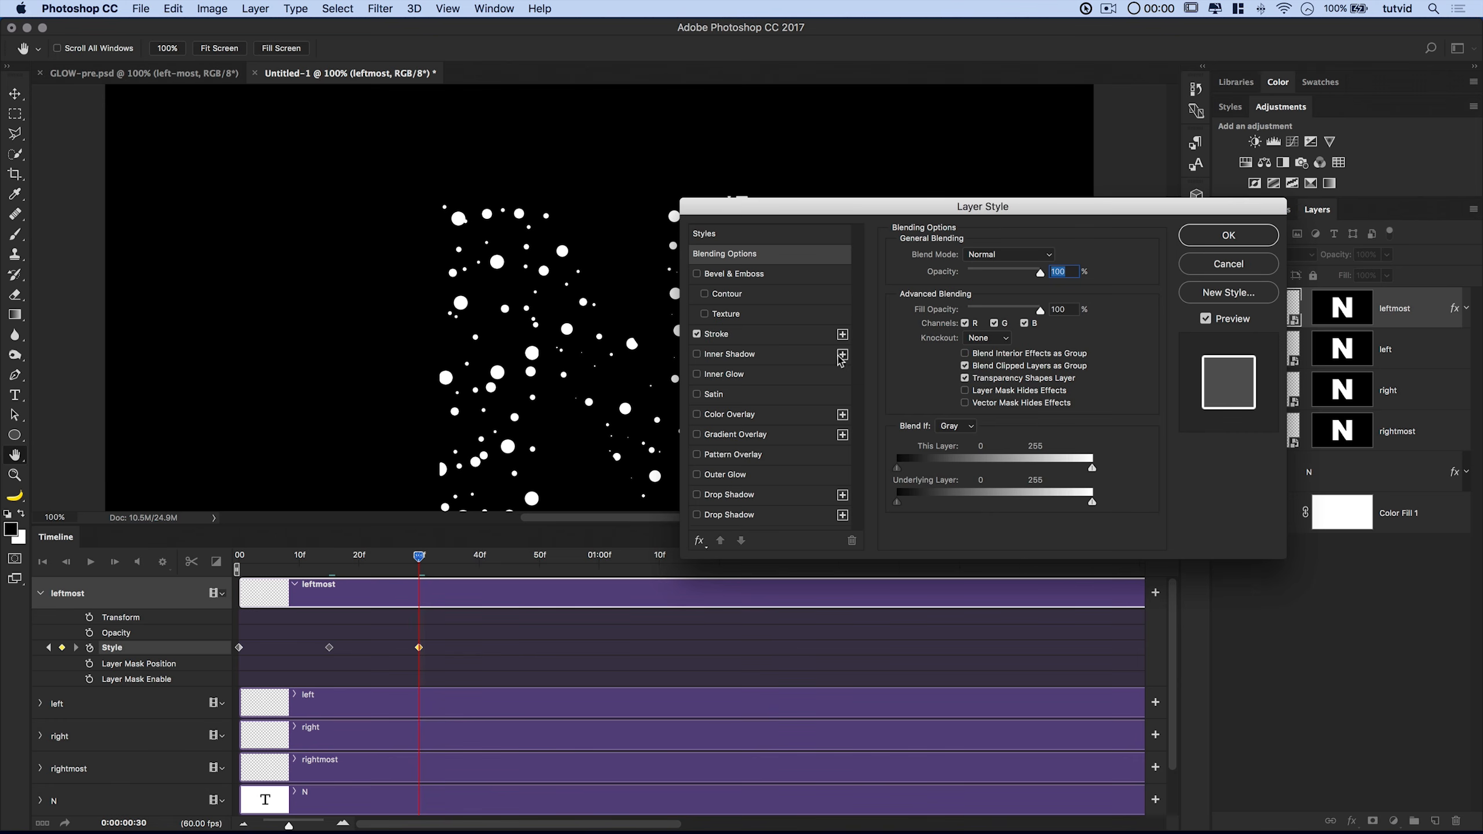
pyautogui.click(730, 333)
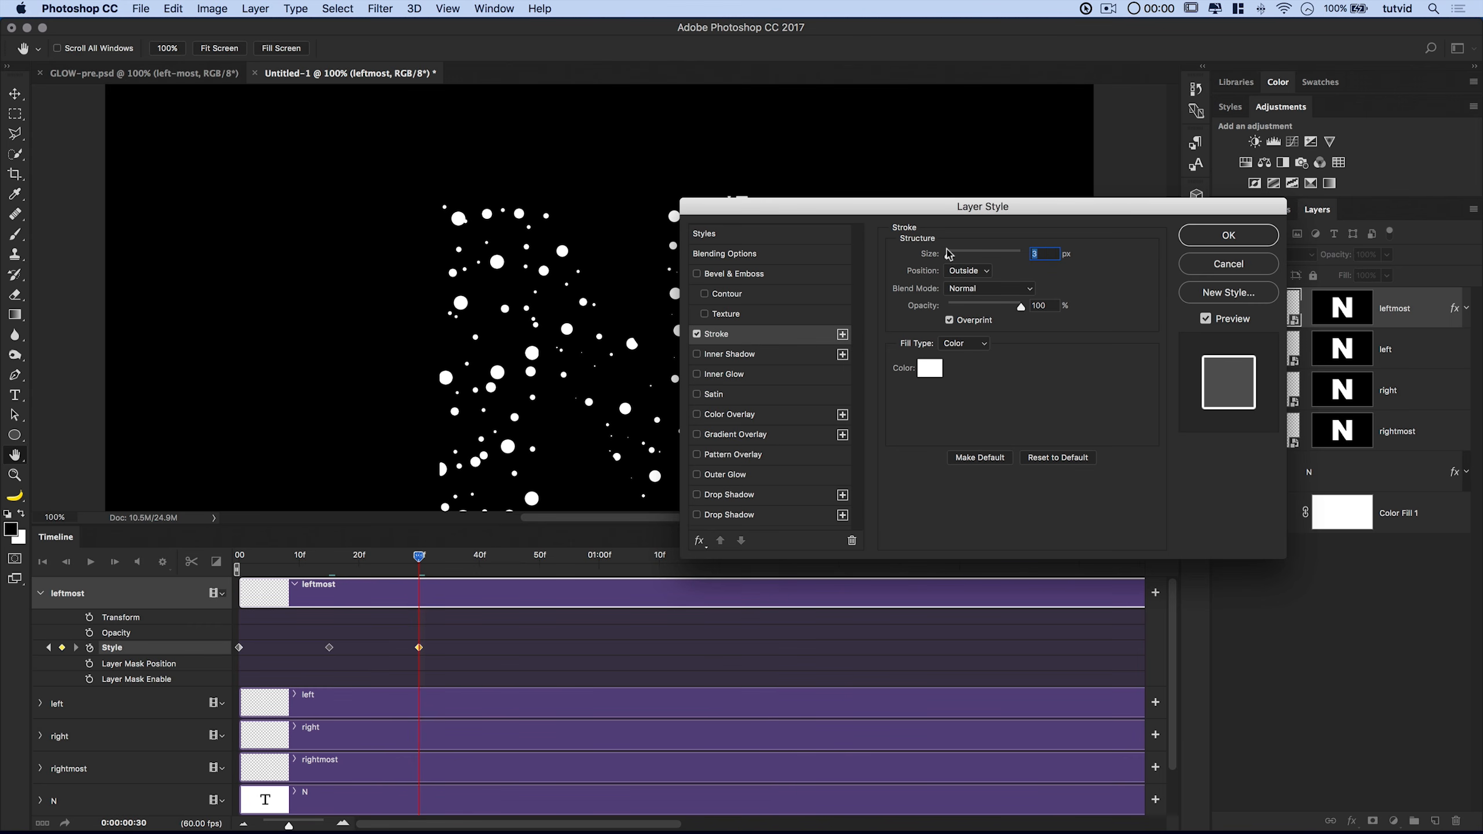
pyautogui.write('7')
pyautogui.press('Tab')
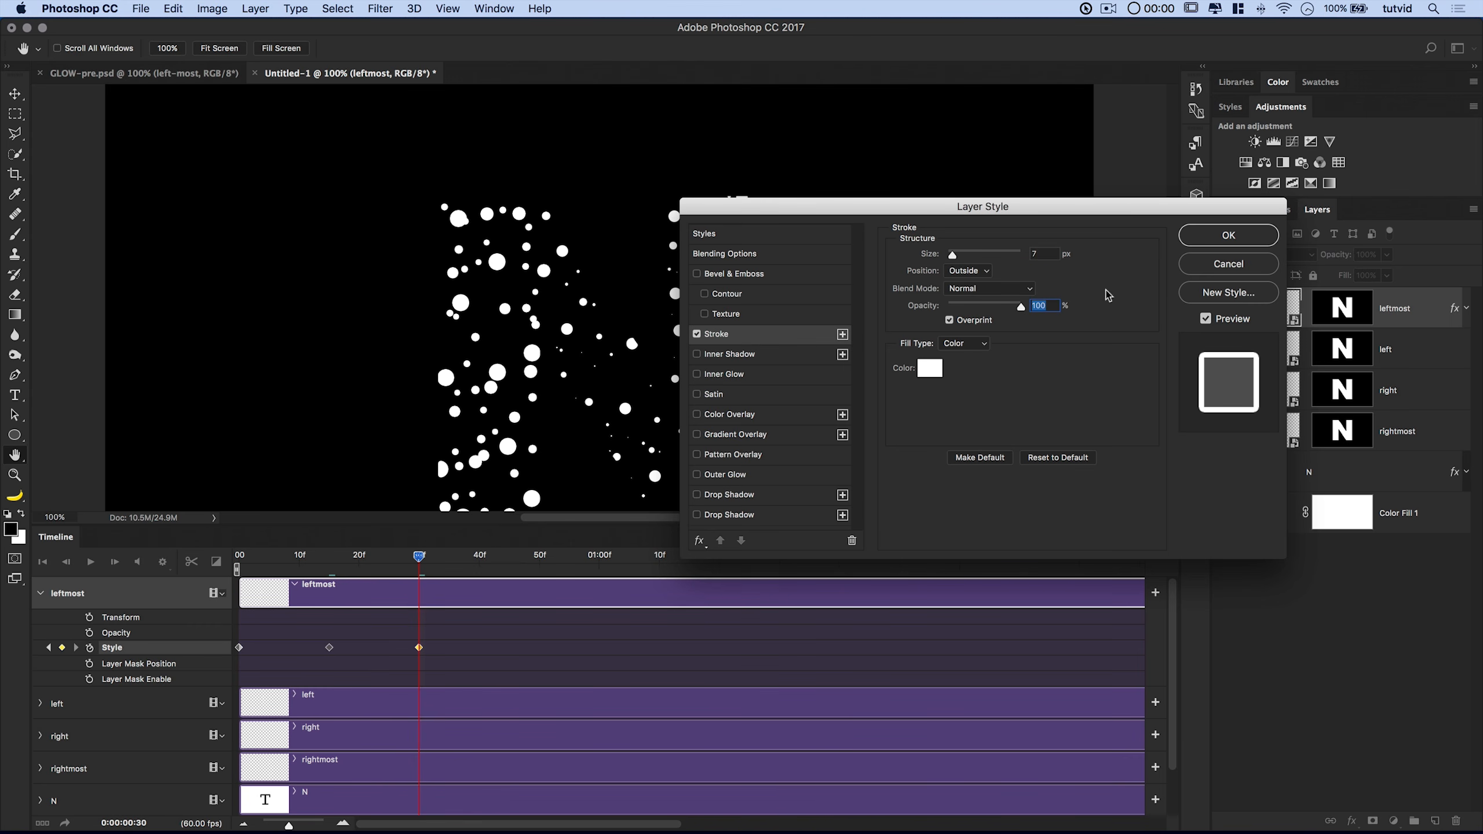
pyautogui.click(1228, 235)
pyautogui.moveTo(329, 561); pyautogui.dragTo(419, 560)
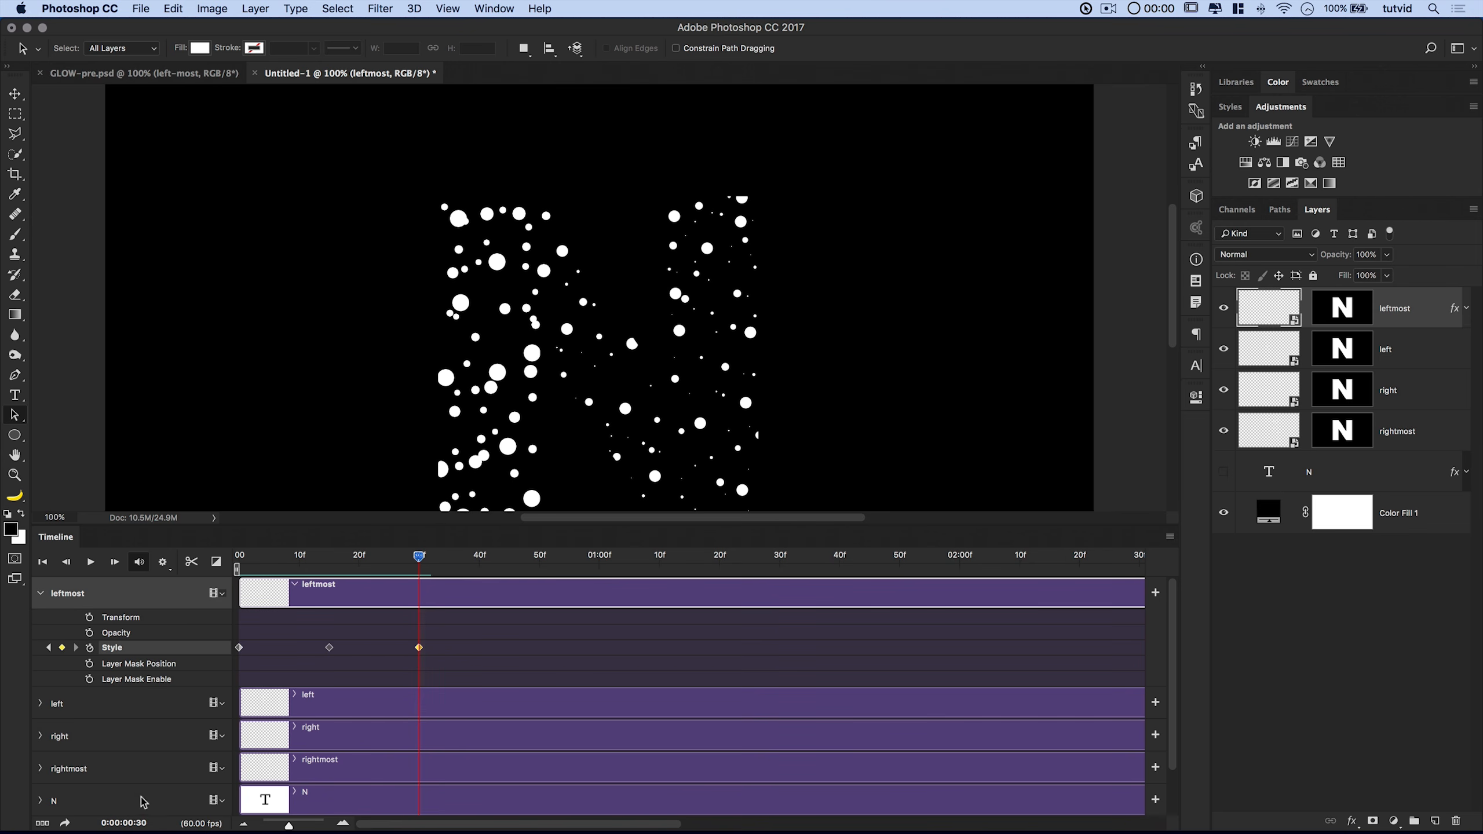
# Add a Style keyframe at frame 55 on the leftmost track with a 9 px Stroke and preview the animation.
pyautogui.click(125, 822)
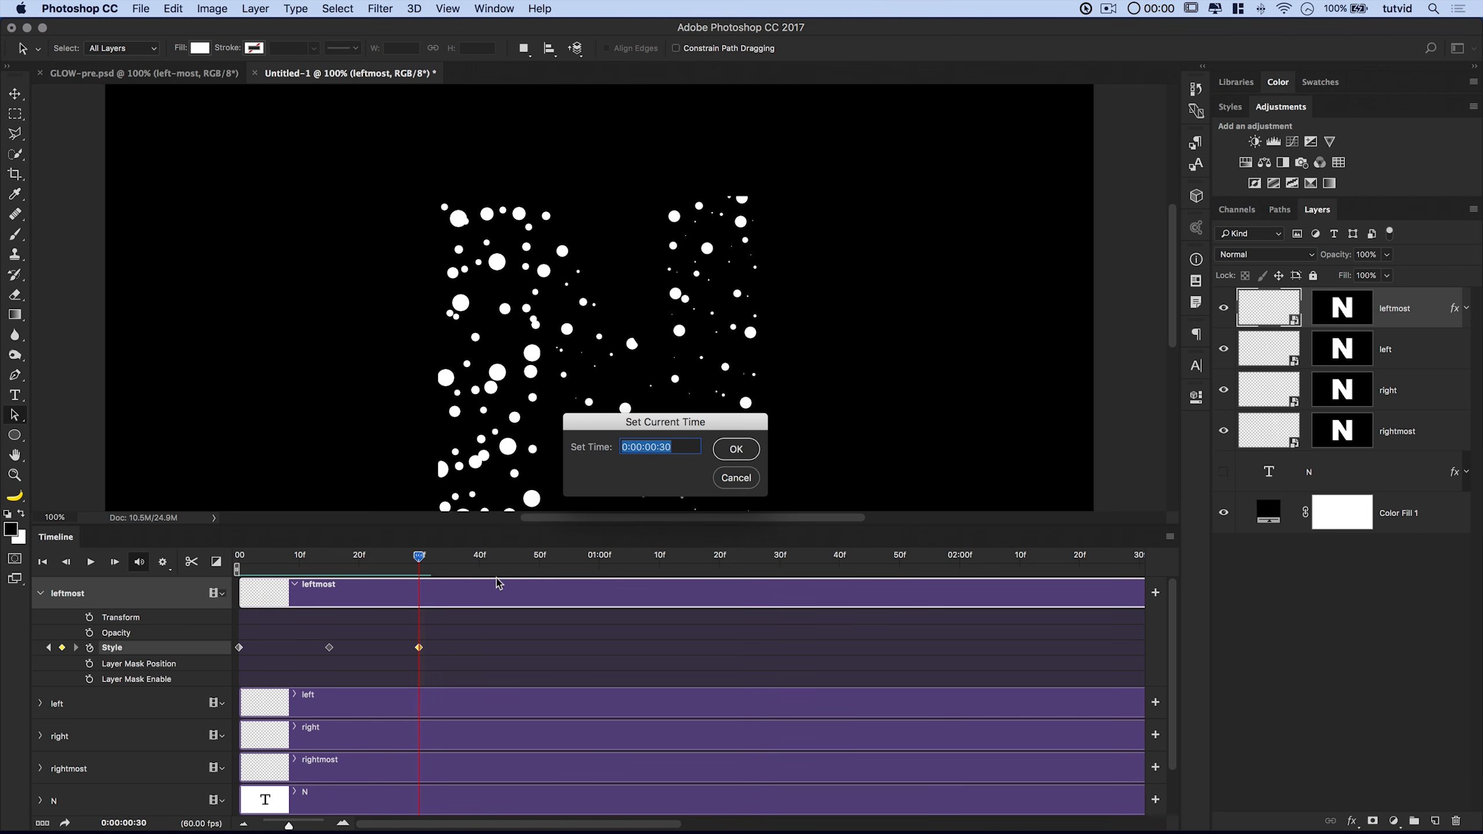
pyautogui.write('55')
pyautogui.click(736, 448)
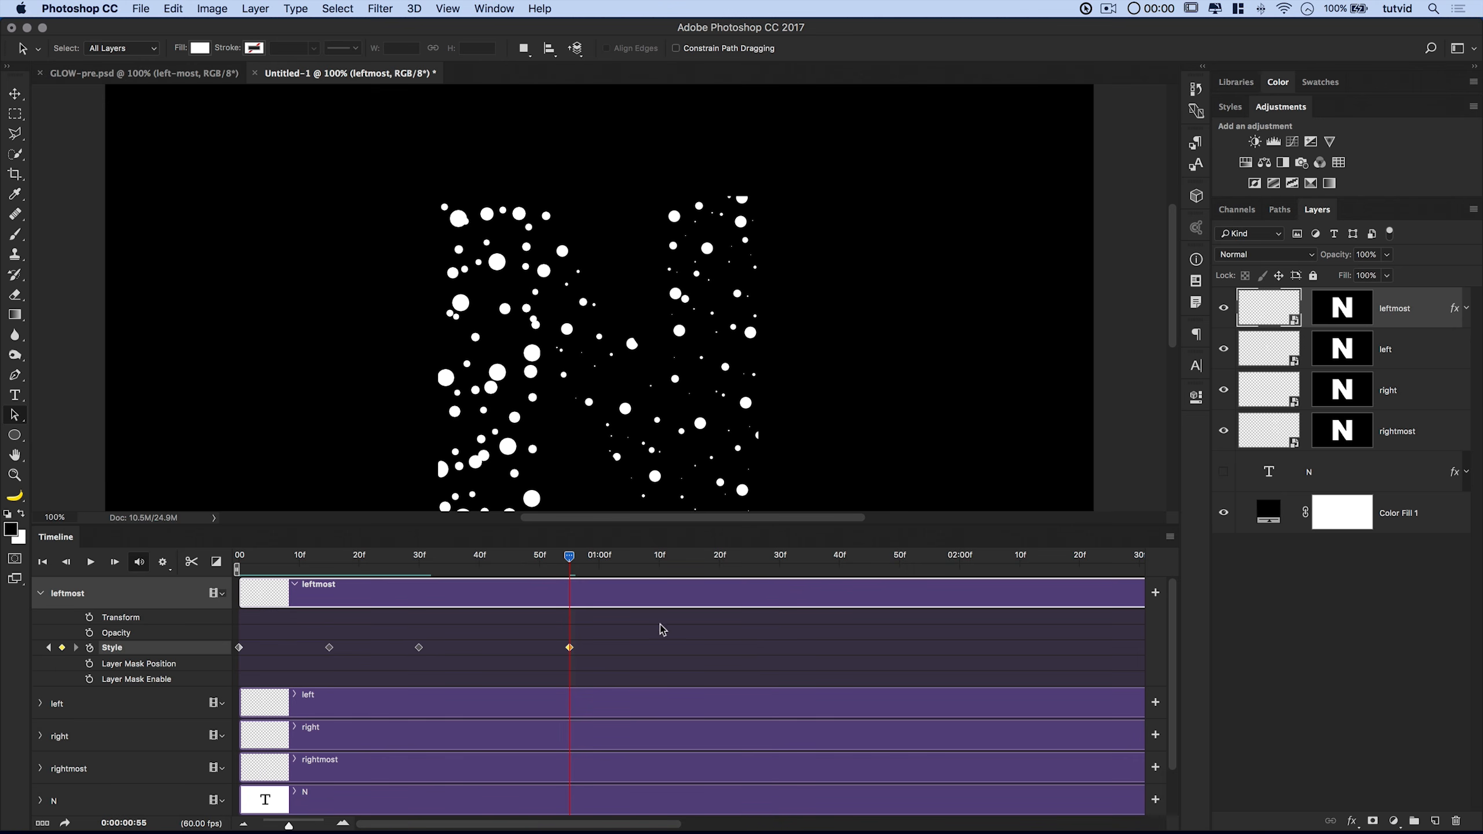
pyautogui.doubleClick(1431, 313)
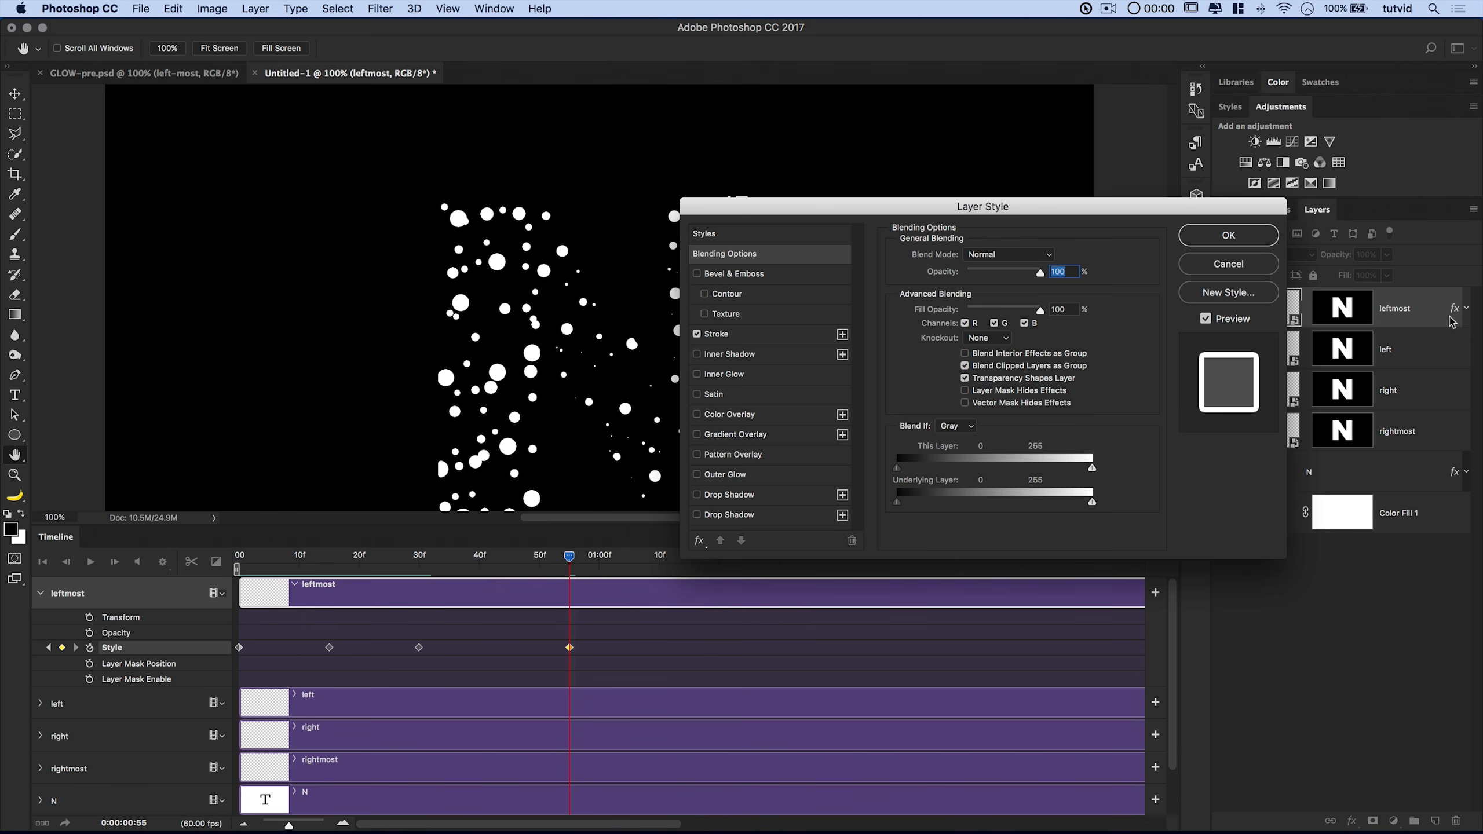
pyautogui.click(741, 333)
pyautogui.write('9')
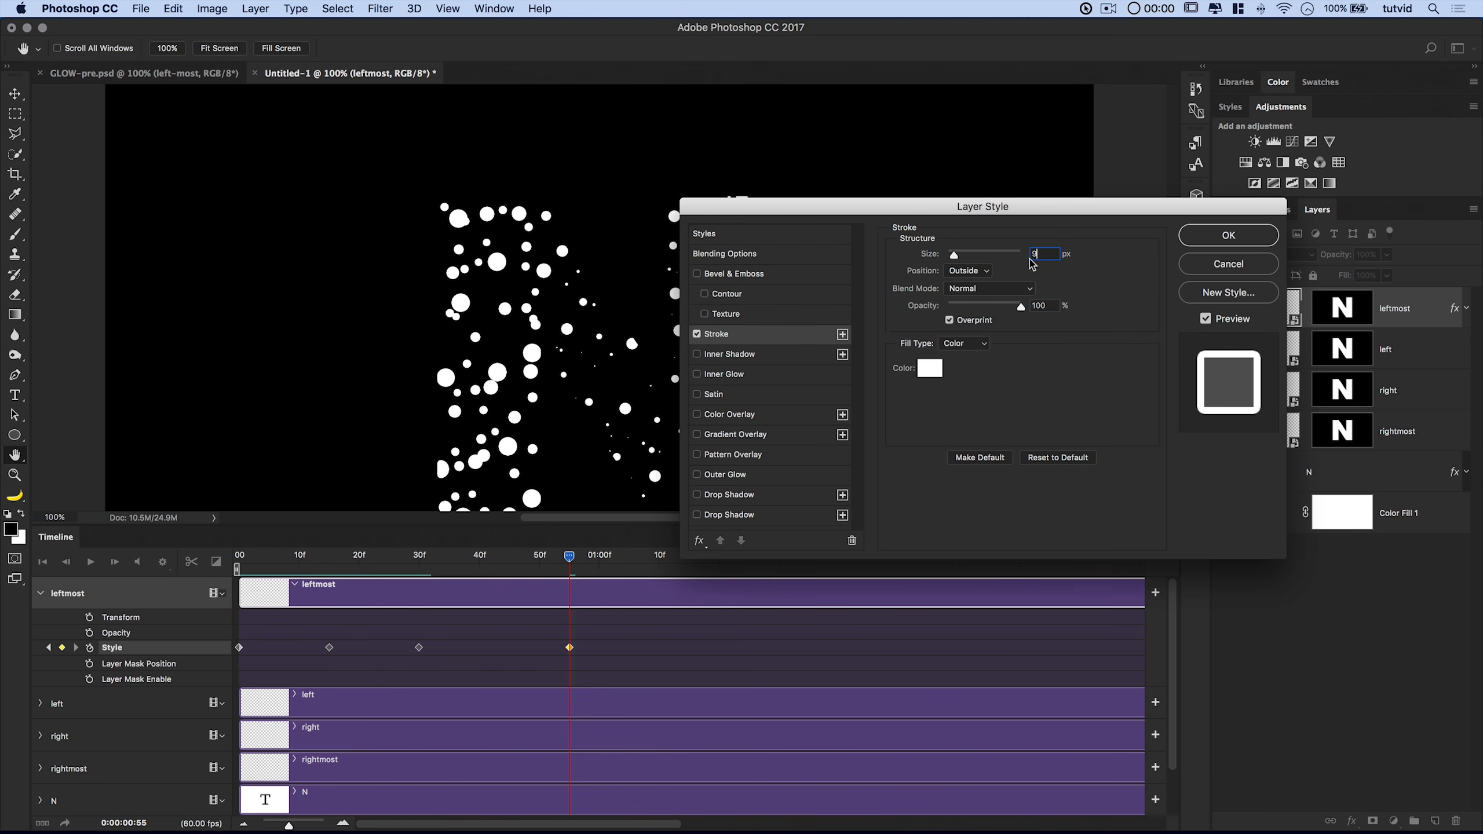
pyautogui.click(1208, 235)
pyautogui.press('space')
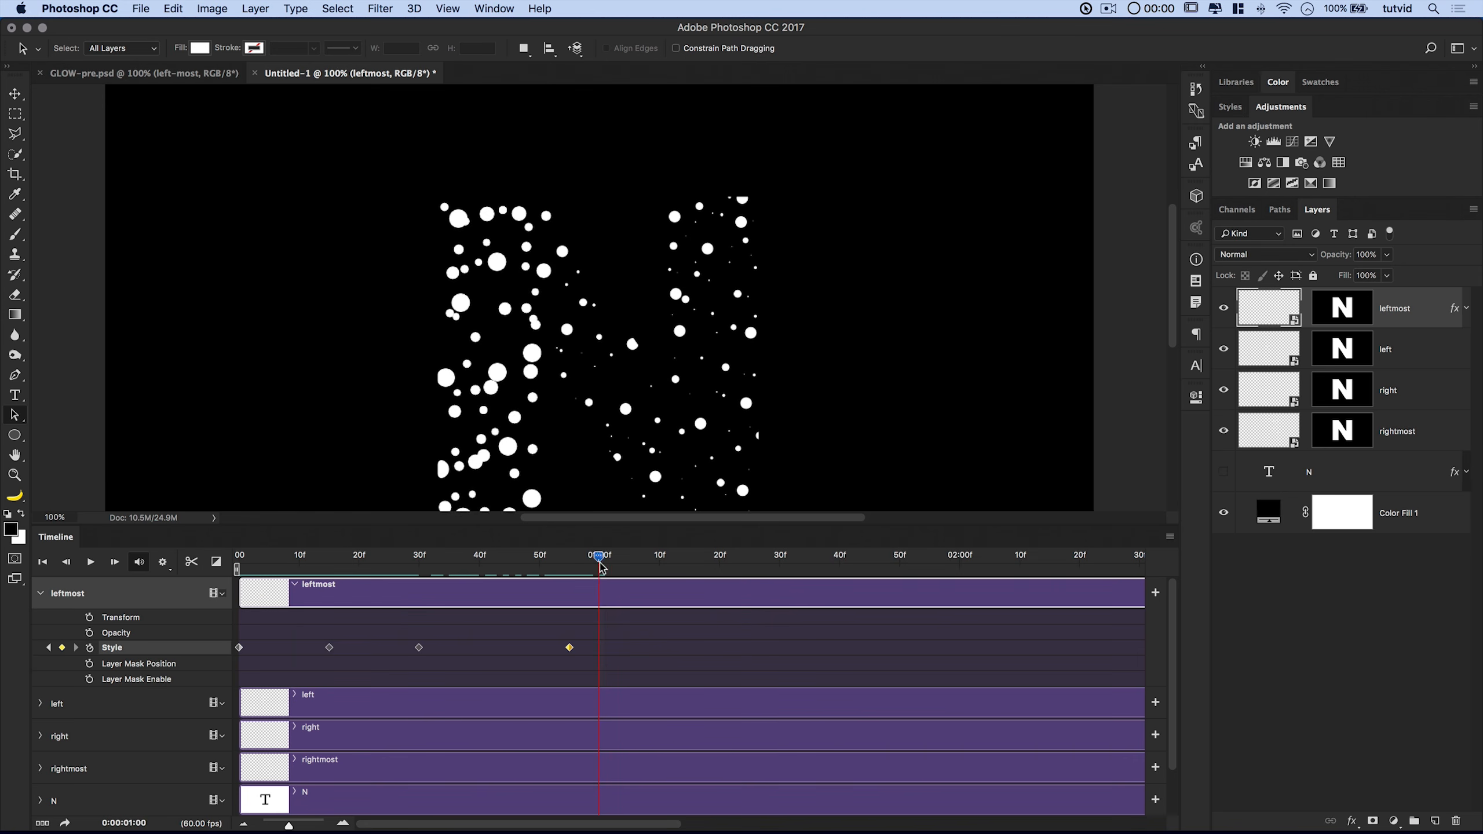
pyautogui.moveTo(444, 582); pyautogui.dragTo(570, 586)
# Add a Style keyframe at 1:20 on the leftmost track and set its Stroke size to 7 px.
pyautogui.click(132, 821)
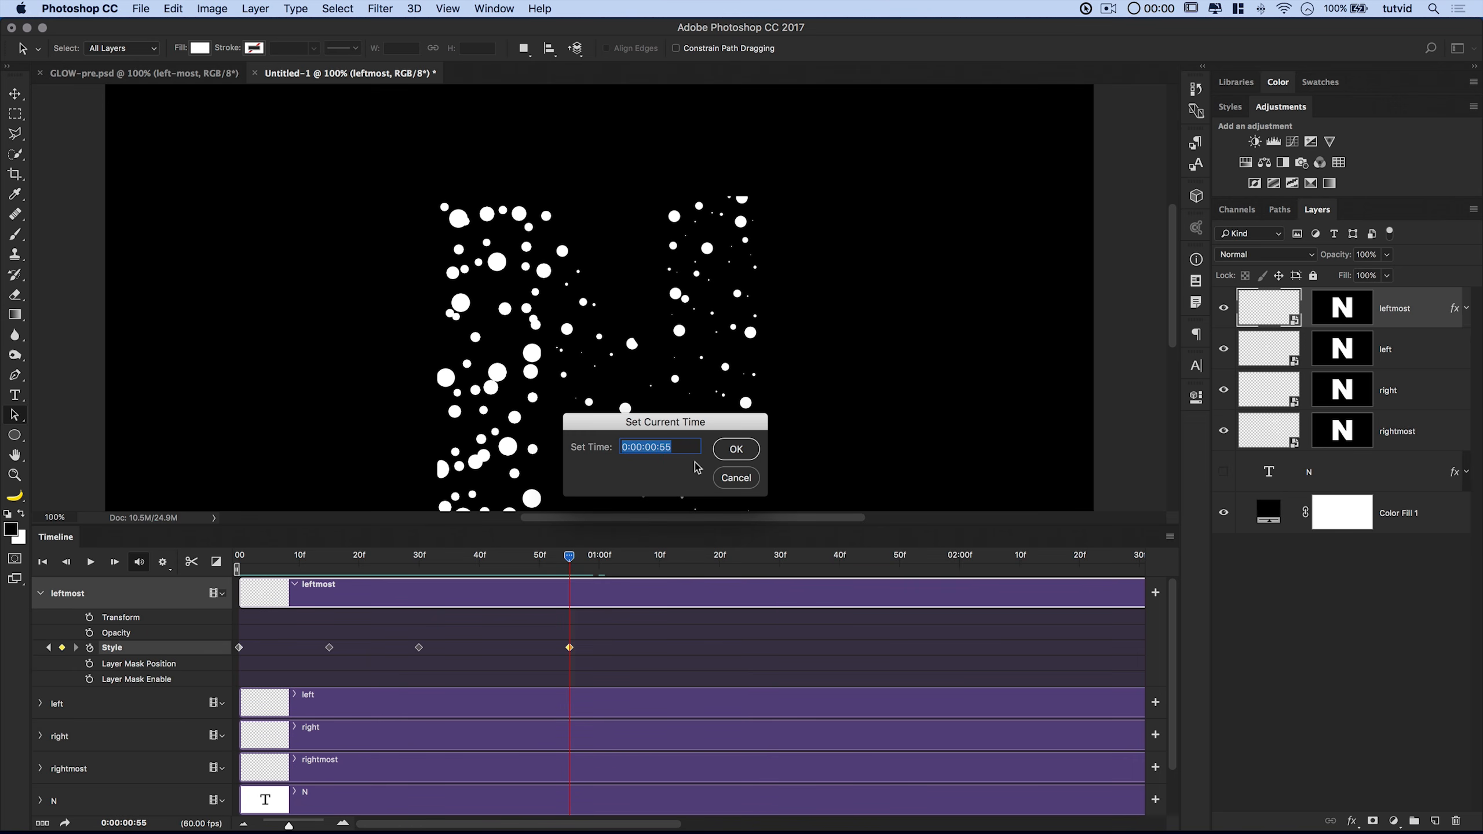
pyautogui.write('1:20')
pyautogui.click(737, 450)
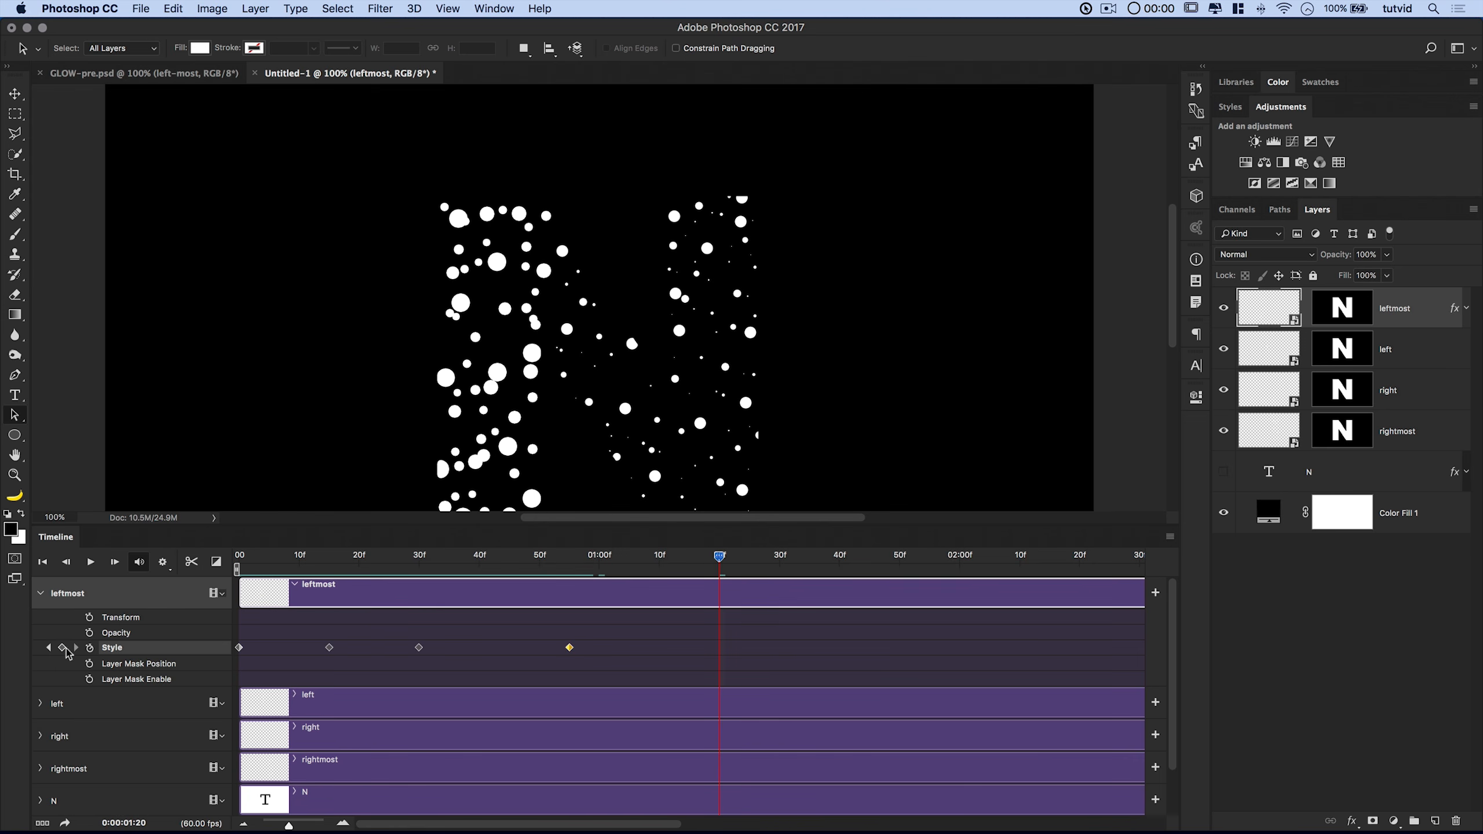
pyautogui.doubleClick(1455, 308)
pyautogui.click(717, 334)
pyautogui.write('7')
pyautogui.click(1229, 235)
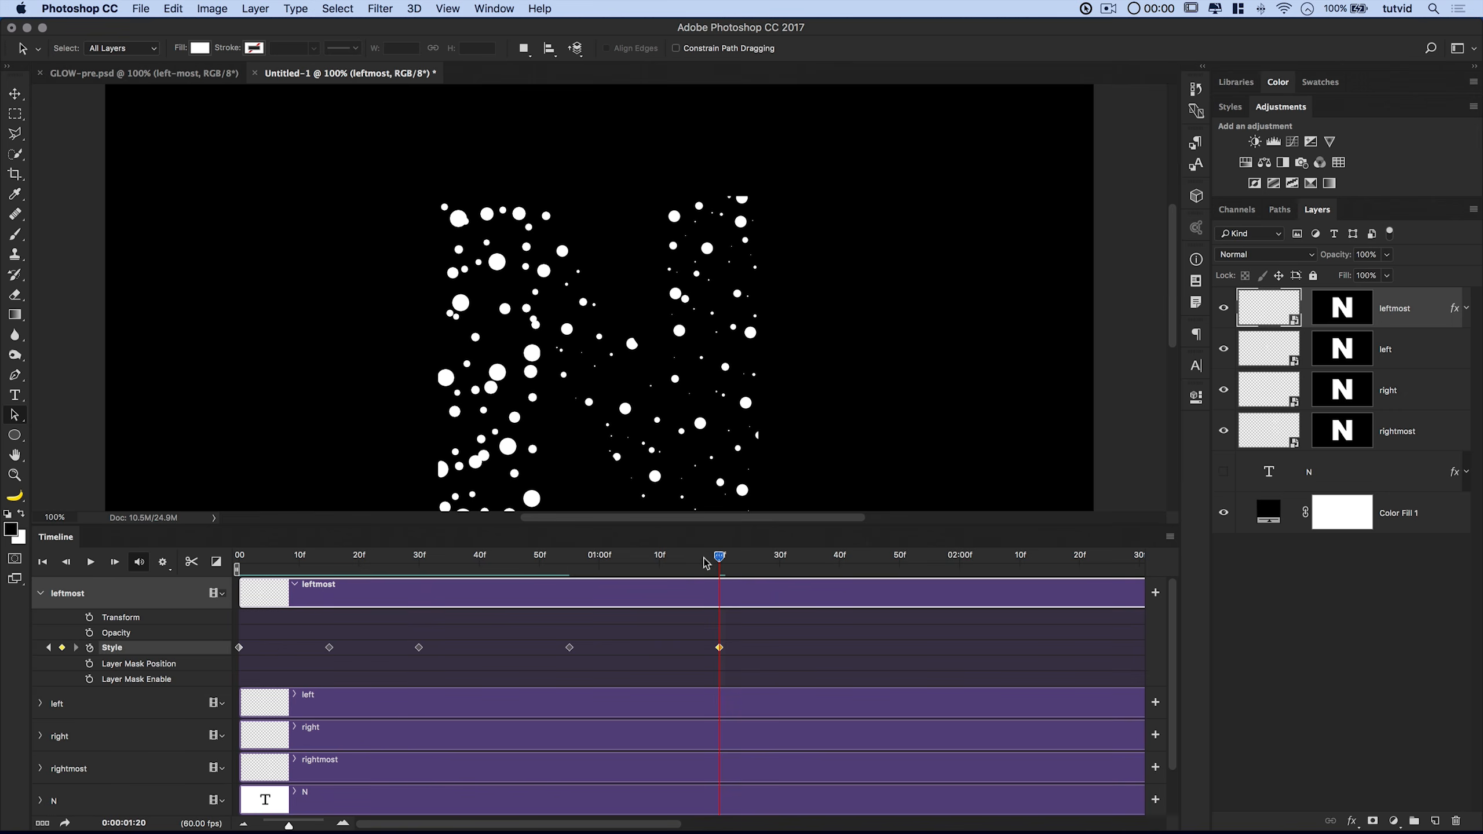
# Add a Style keyframe at 1:45 on the leftmost track and set its Stroke size to 3 px.
pyautogui.click(129, 823)
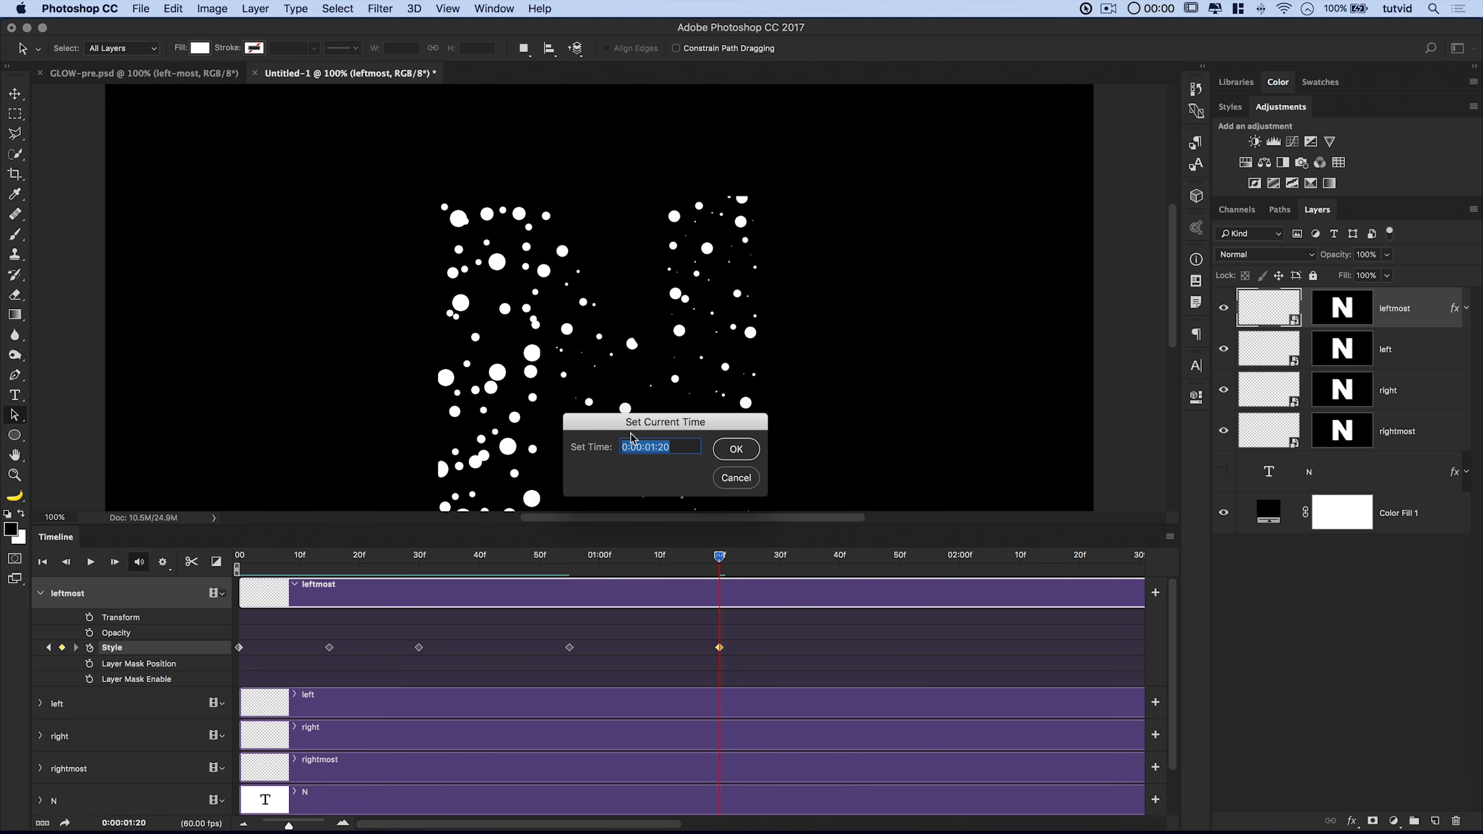
pyautogui.write('145')
pyautogui.press('Tab')
pyautogui.click(737, 458)
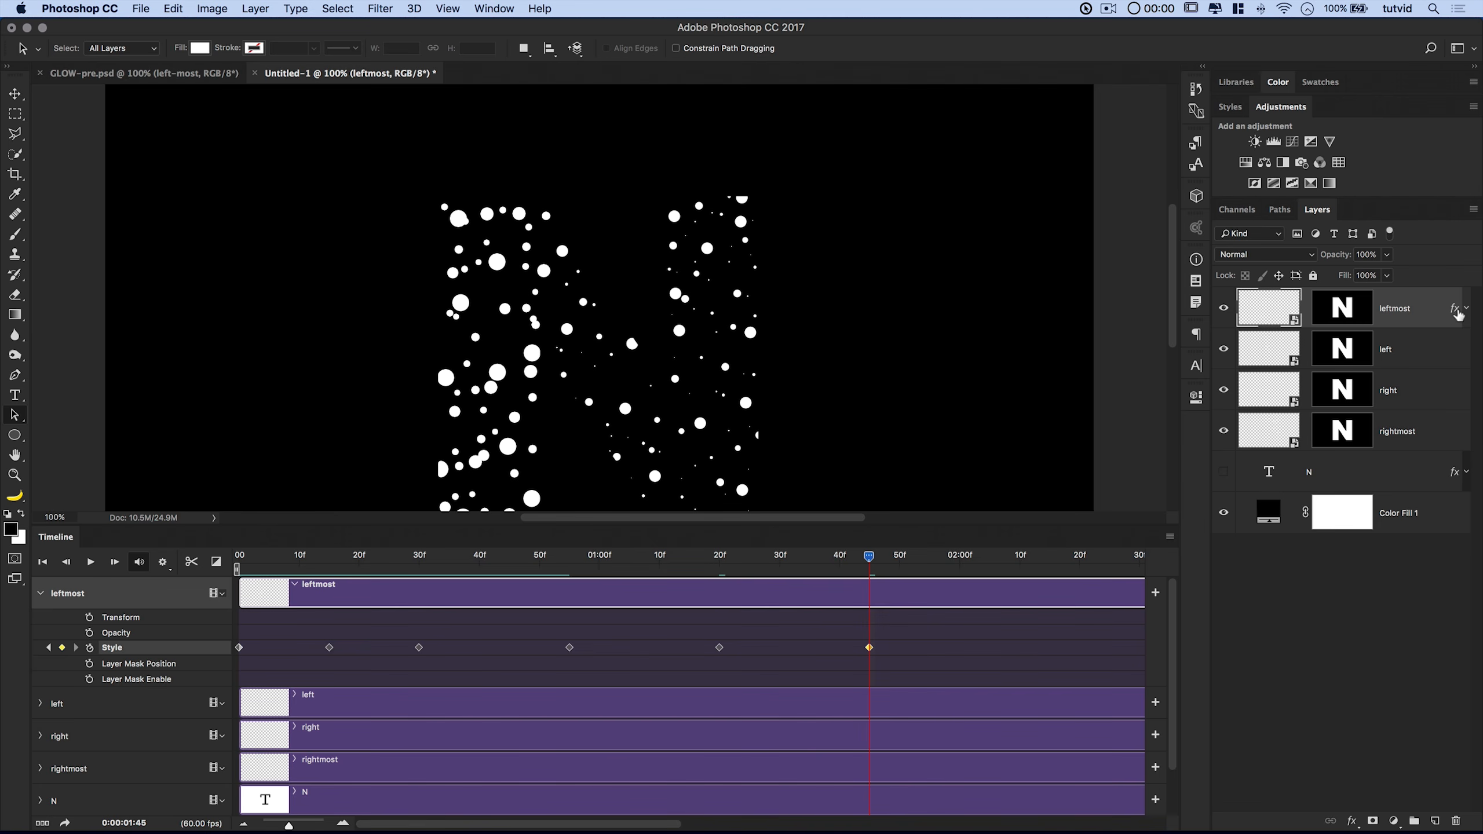
pyautogui.doubleClick(1458, 314)
pyautogui.click(726, 335)
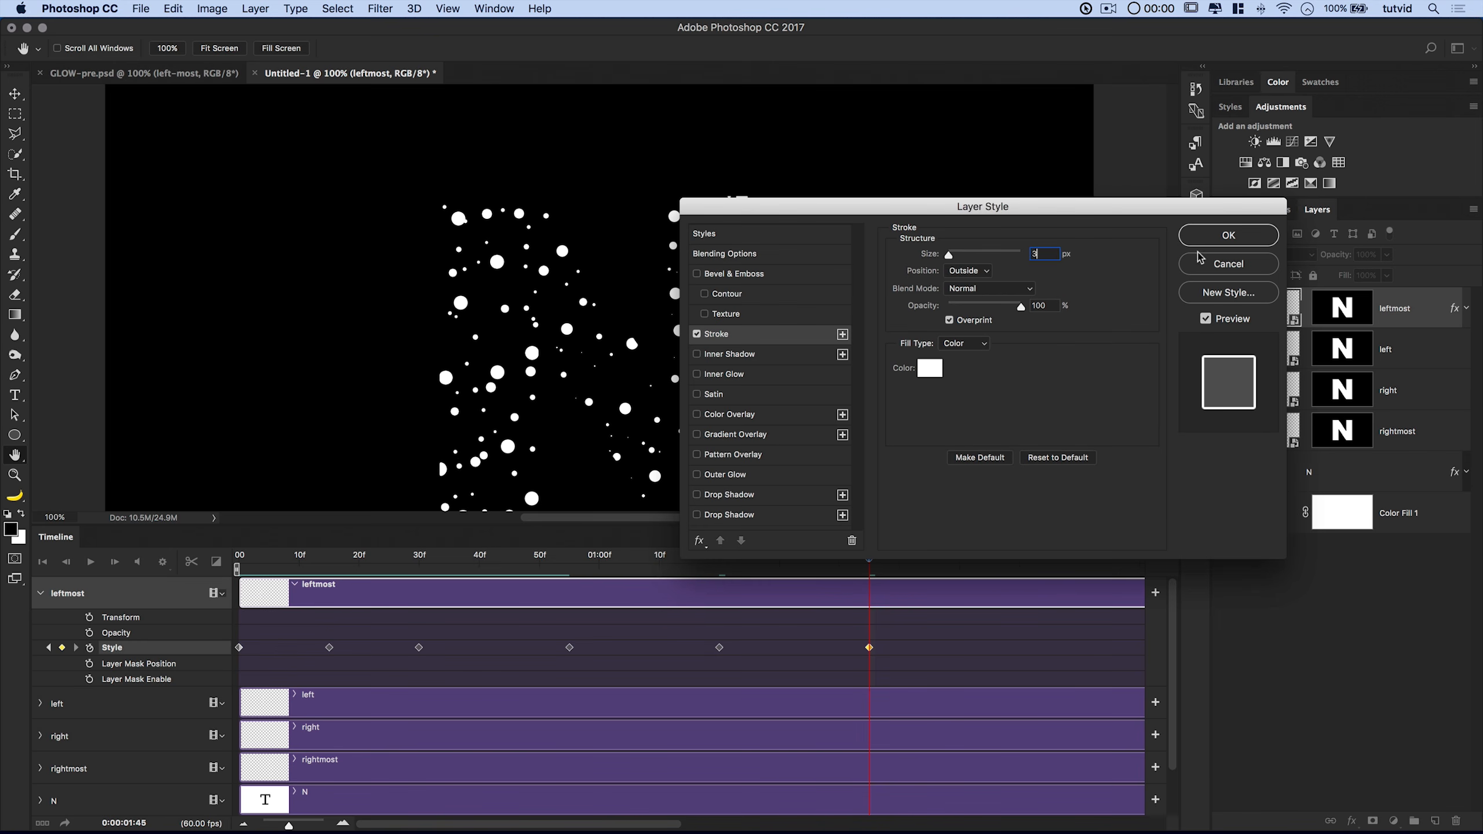
pyautogui.click(1221, 239)
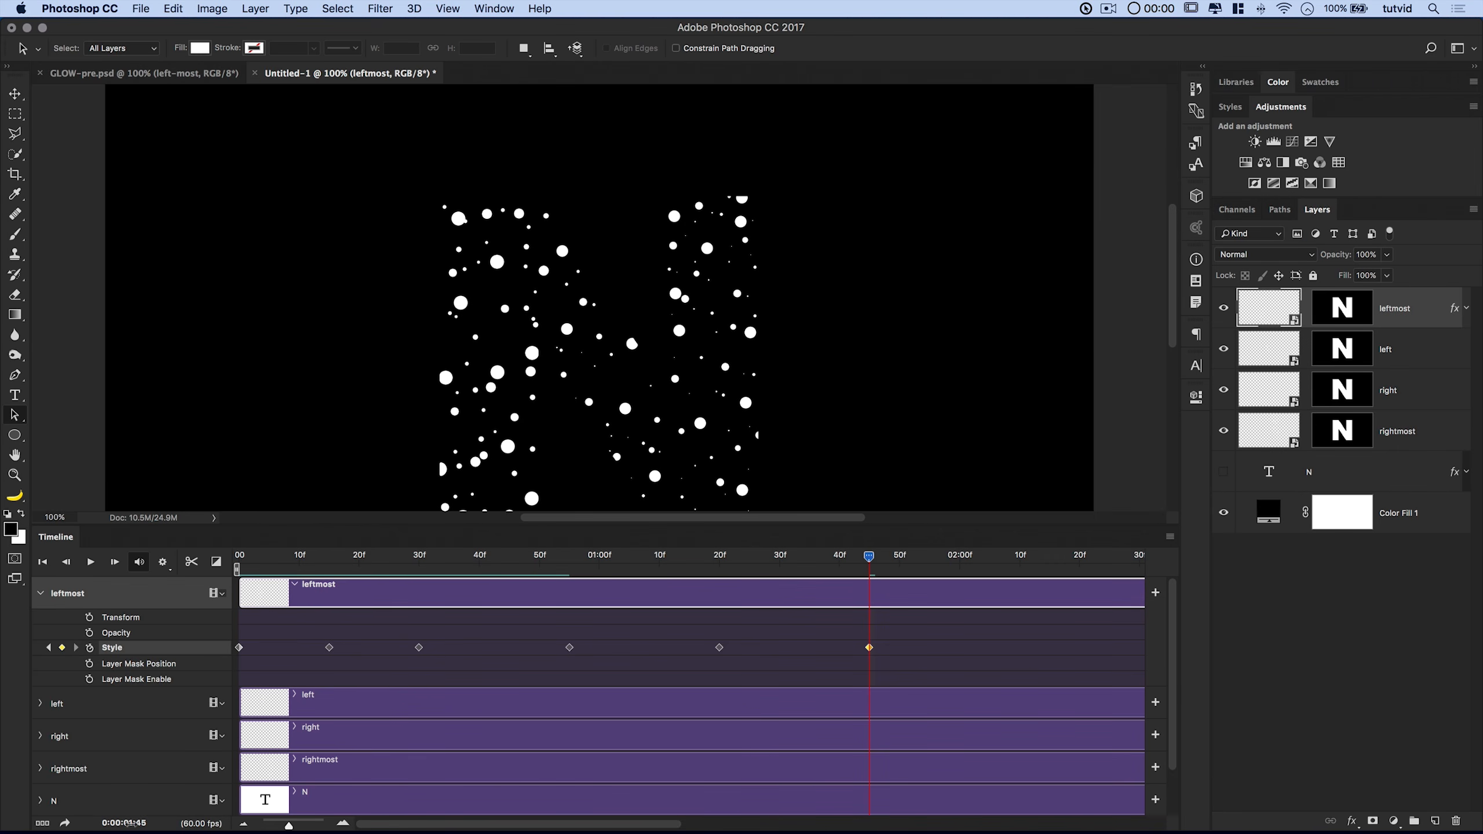
# Add a Style keyframe at 2:10 on the leftmost track and turn off its Stroke effect.
pyautogui.click(128, 823)
pyautogui.write('210')
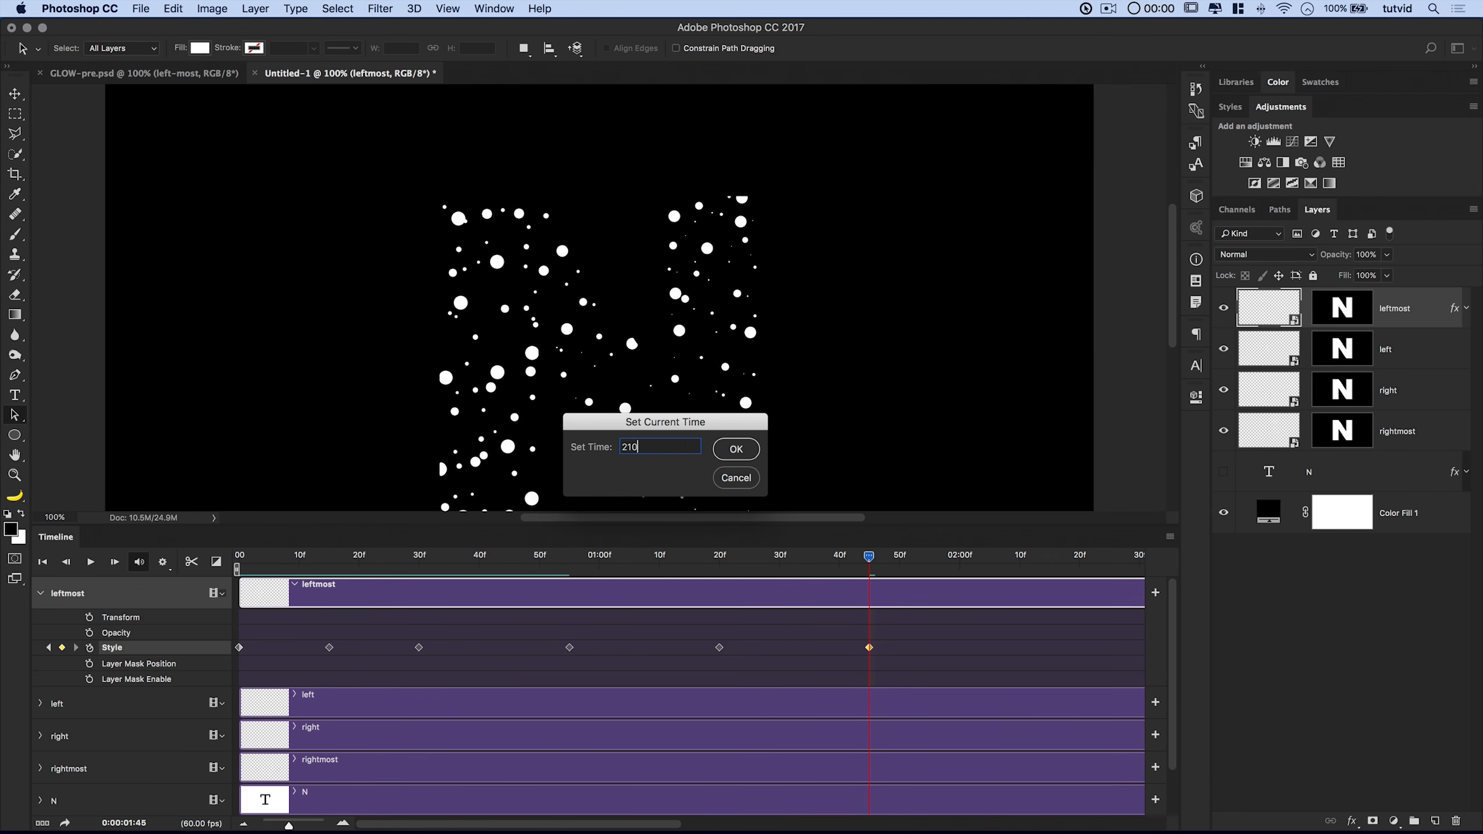
pyautogui.click(737, 449)
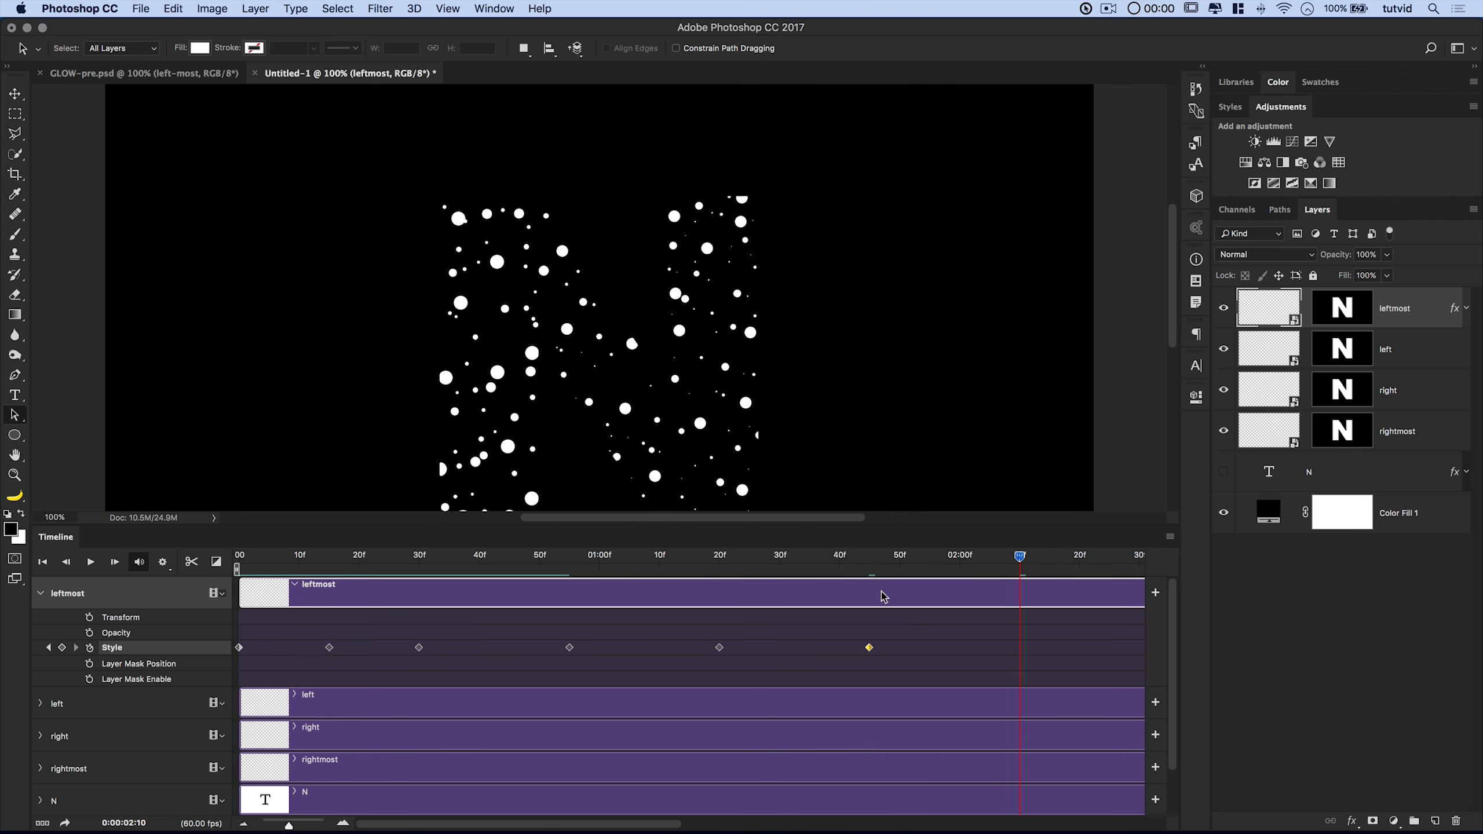
pyautogui.click(63, 647)
pyautogui.doubleClick(1454, 309)
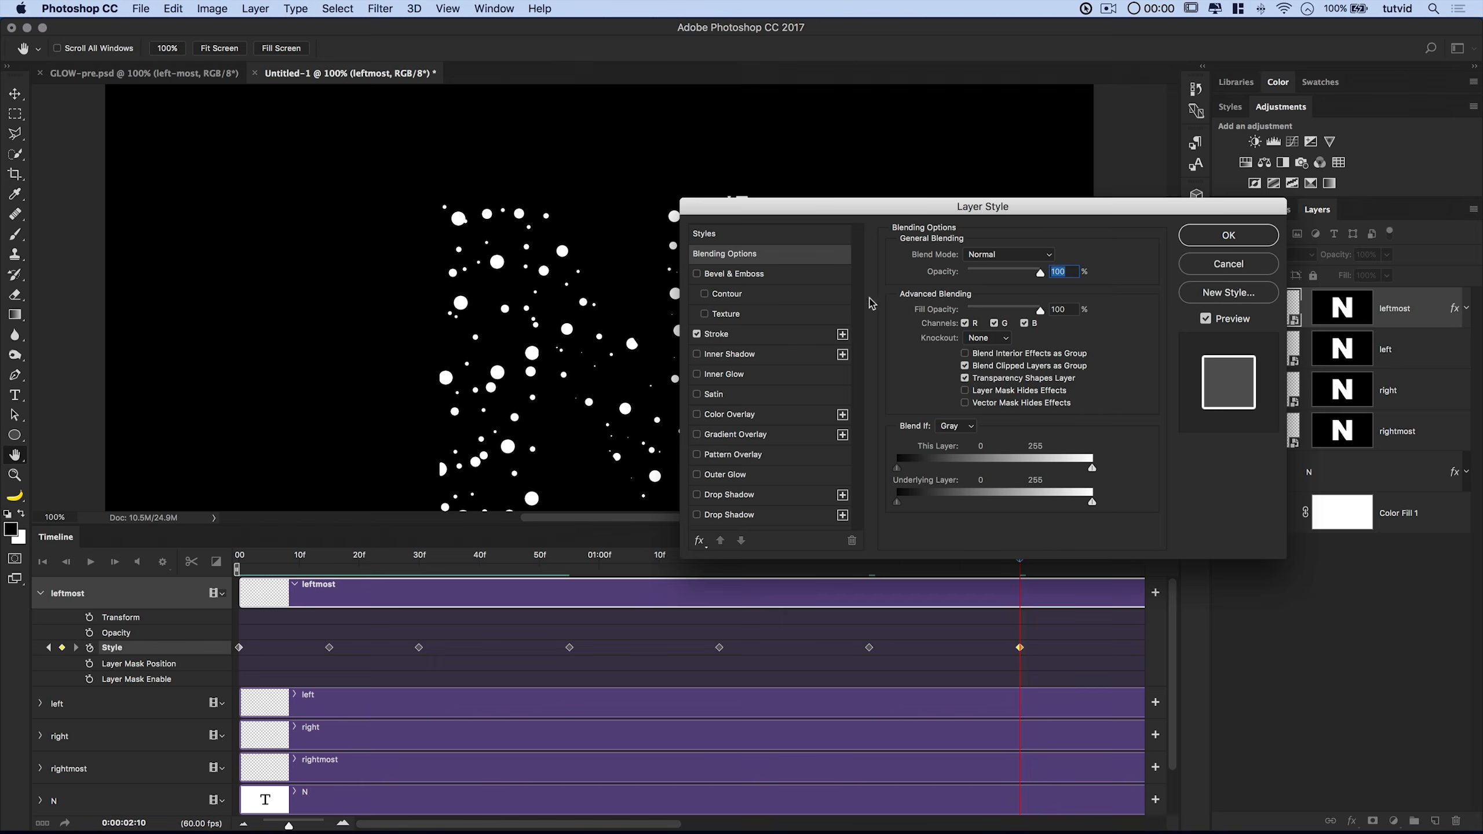
pyautogui.click(697, 335)
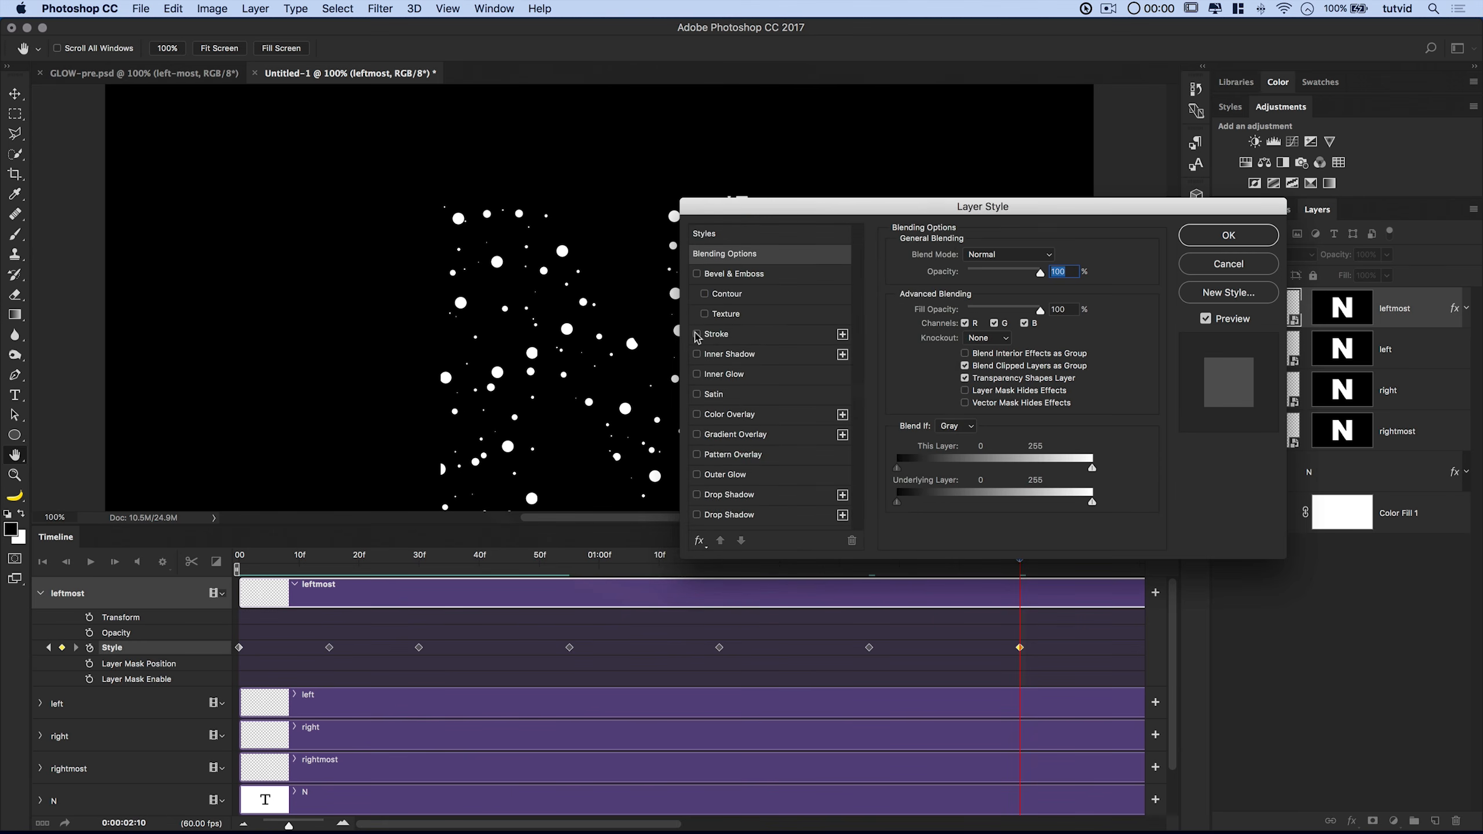
pyautogui.click(1229, 235)
# Preview the leftmost stroke animation from the start and return the playhead to frame 0.
pyautogui.moveTo(306, 564); pyautogui.dragTo(235, 566)
pyautogui.press('space')
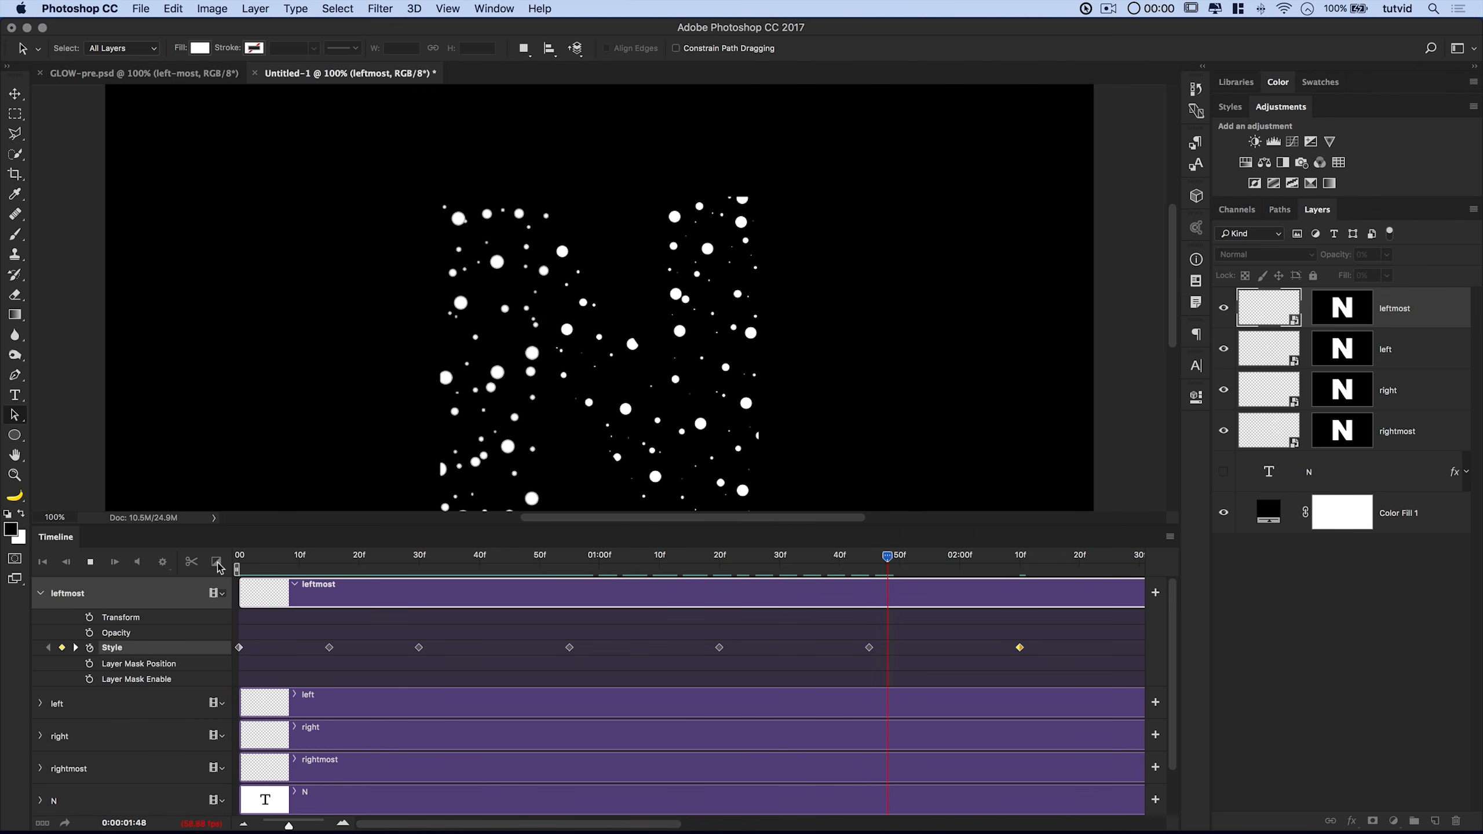
pyautogui.press('space')
pyautogui.moveTo(493, 557); pyautogui.dragTo(233, 606)
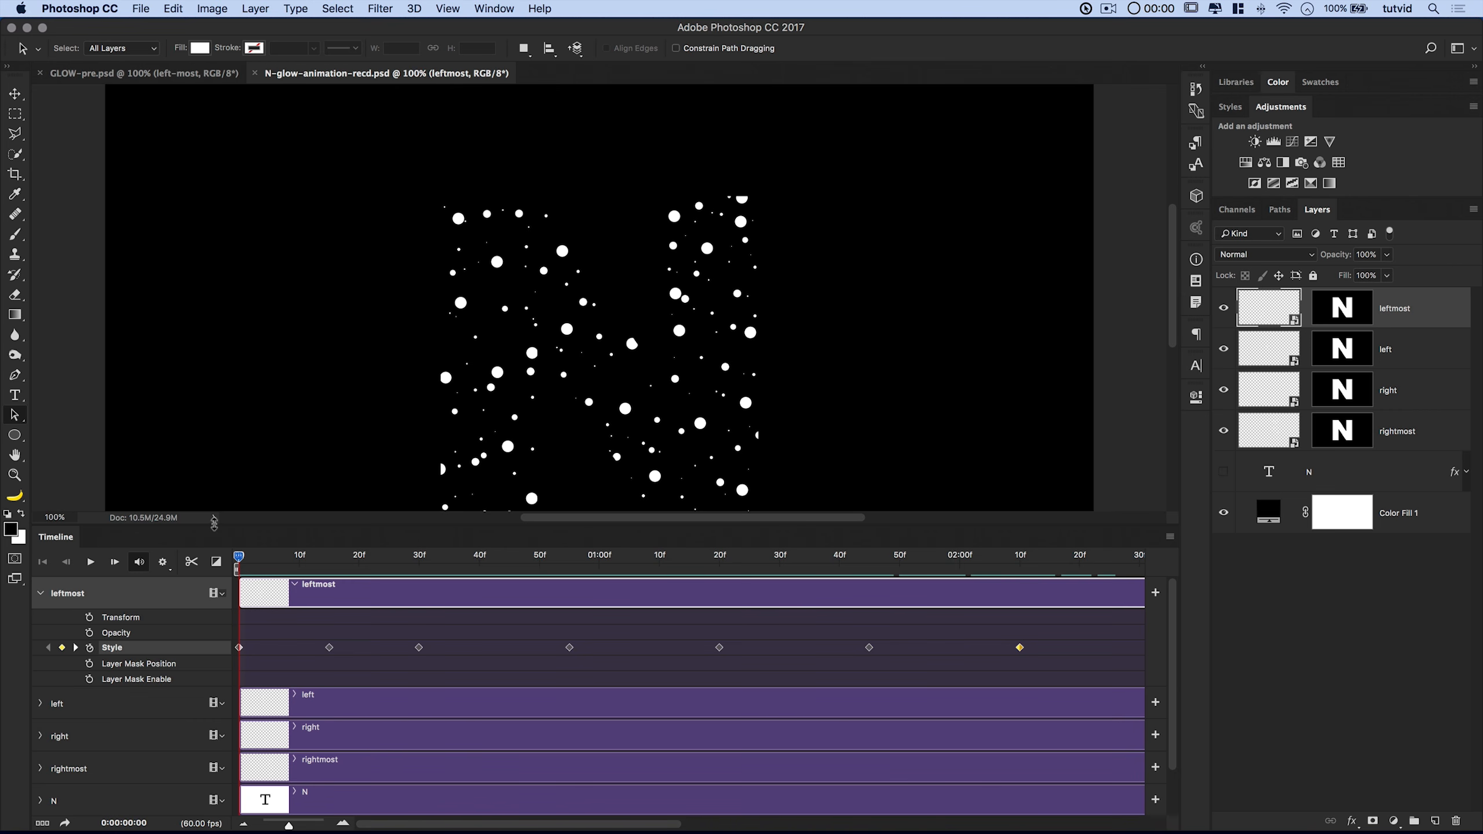
# Enlarge the Timeline panel and enable Style keyframing on the left track at frame 0.
pyautogui.scroll(-5, 578, 325)
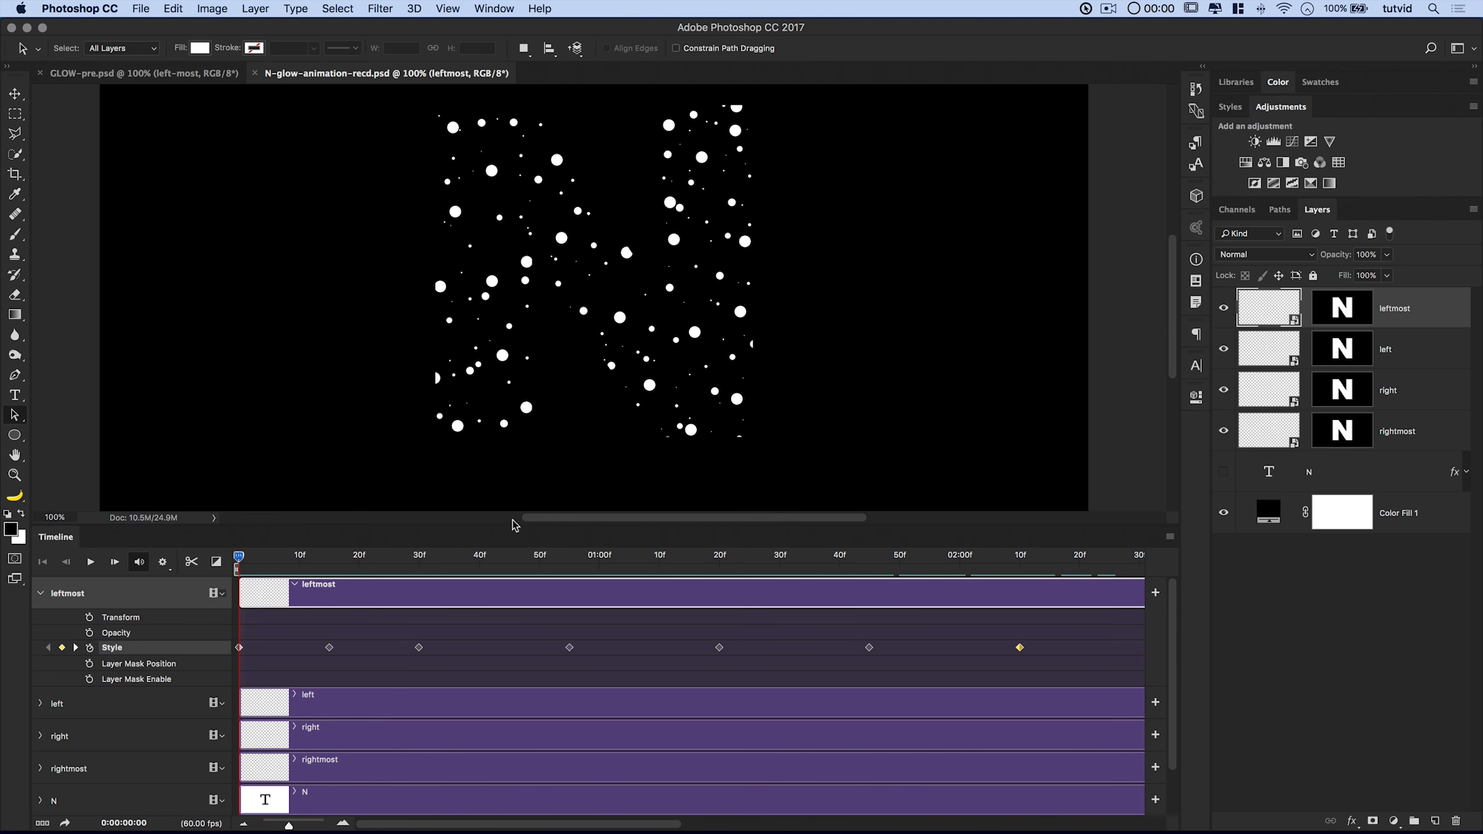
pyautogui.moveTo(512, 525); pyautogui.dragTo(520, 373)
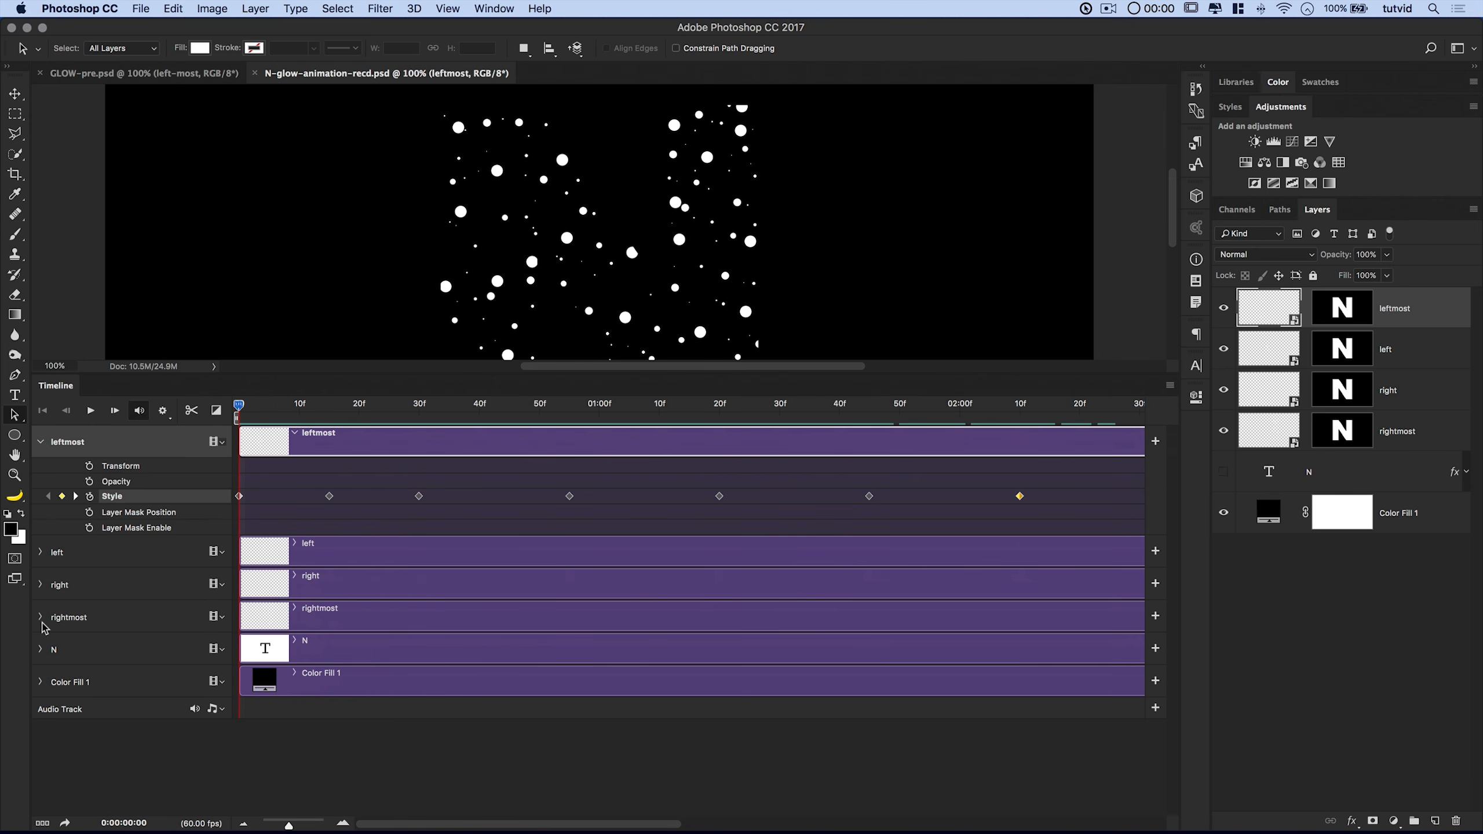
pyautogui.click(41, 552)
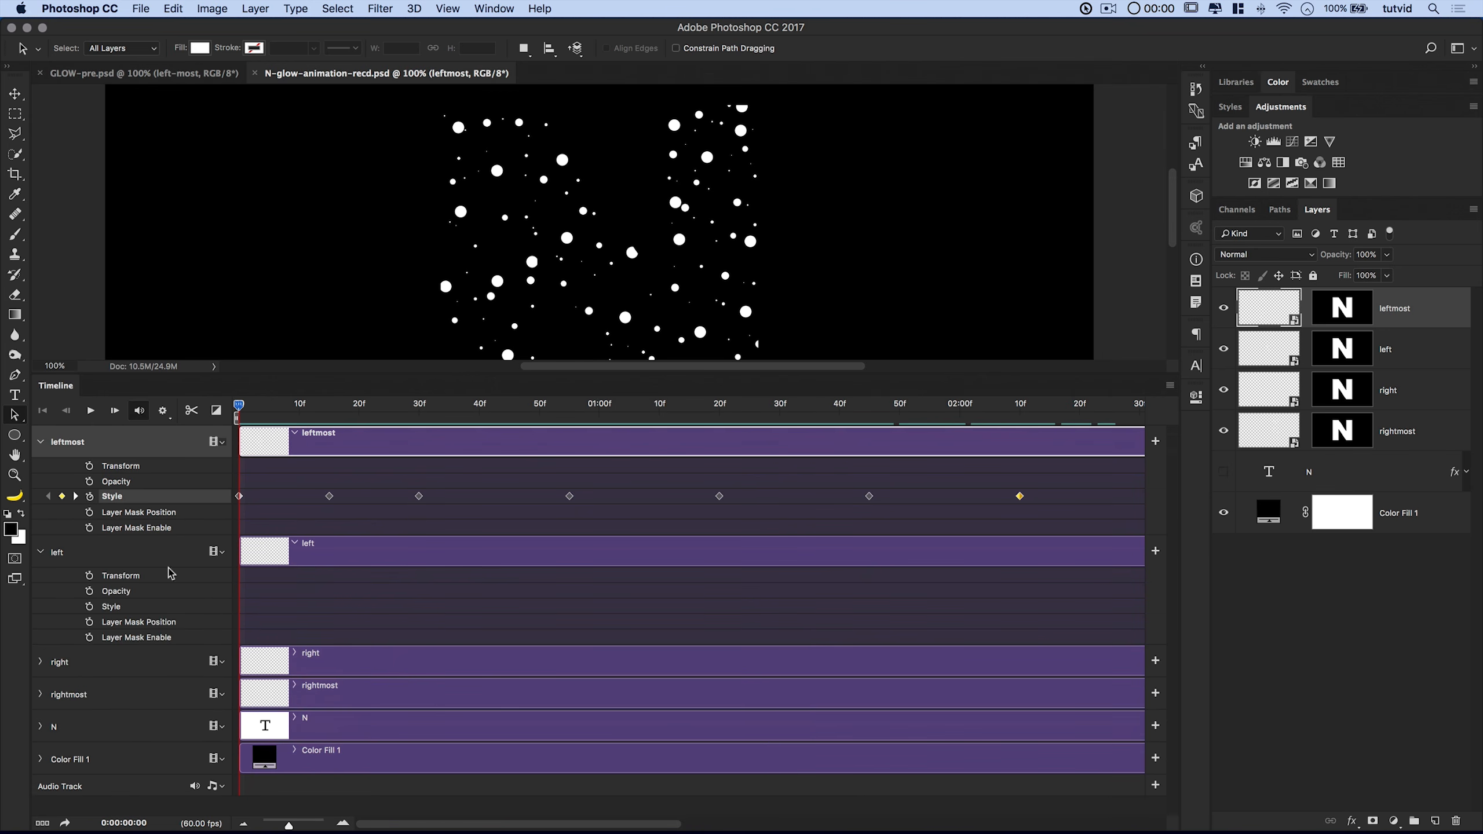
pyautogui.click(91, 608)
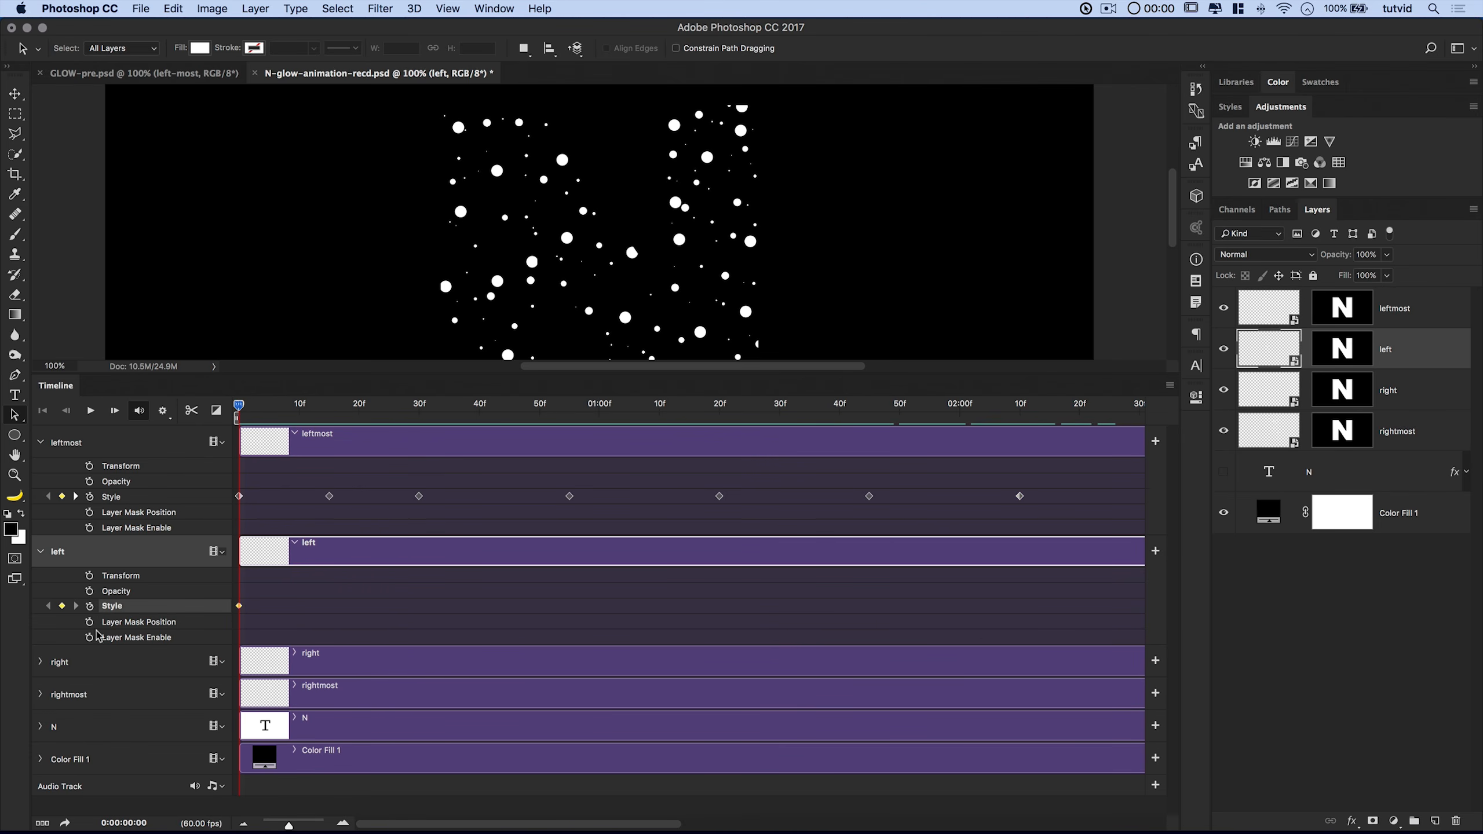
# Add Style keyframes to the left track at 15, 30, 55, 1:20, 1:45 and 2:10, aligned with the leftmost track's keyframes.
pyautogui.click(113, 446)
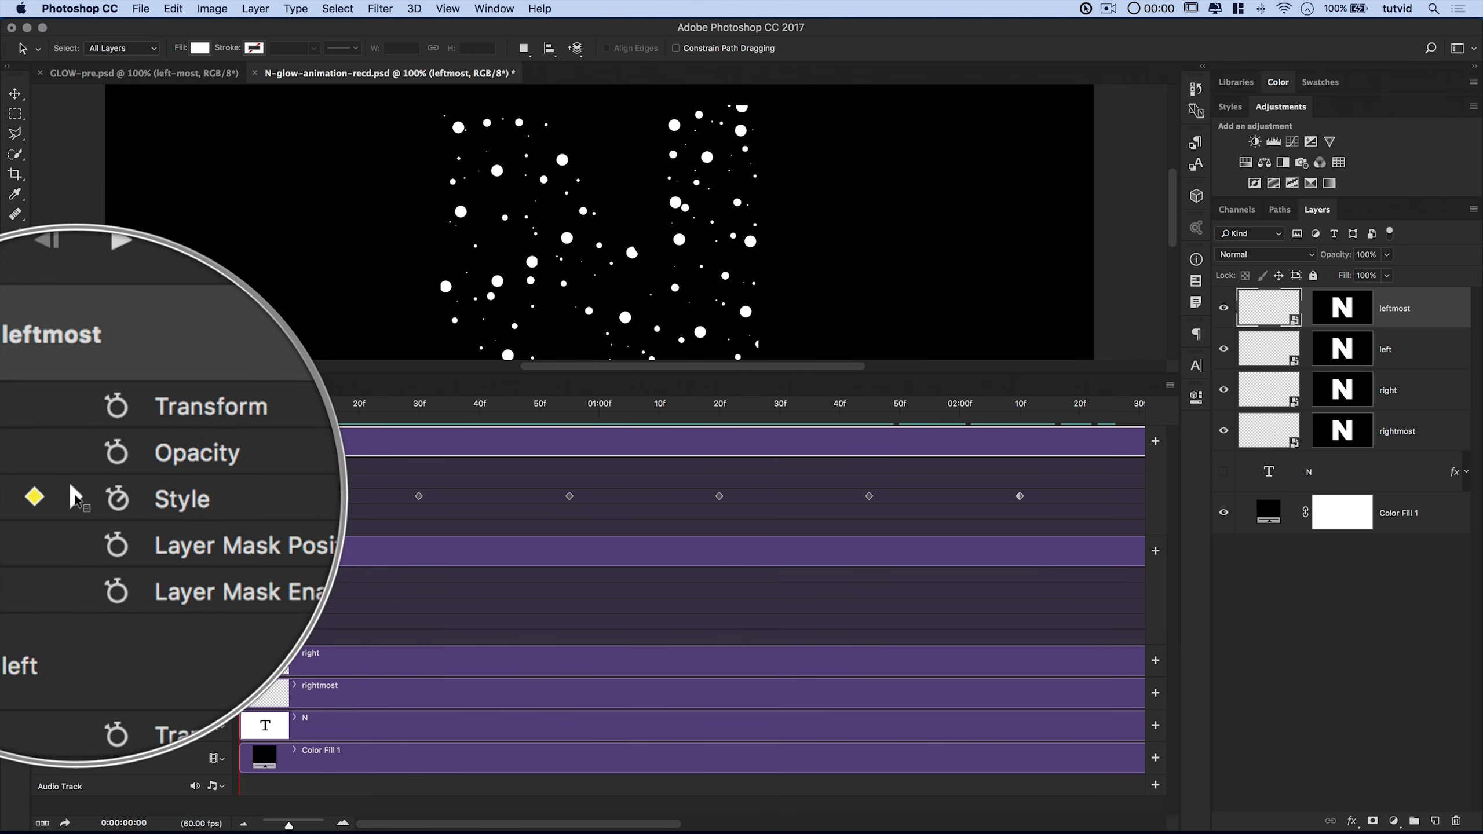
pyautogui.click(76, 497)
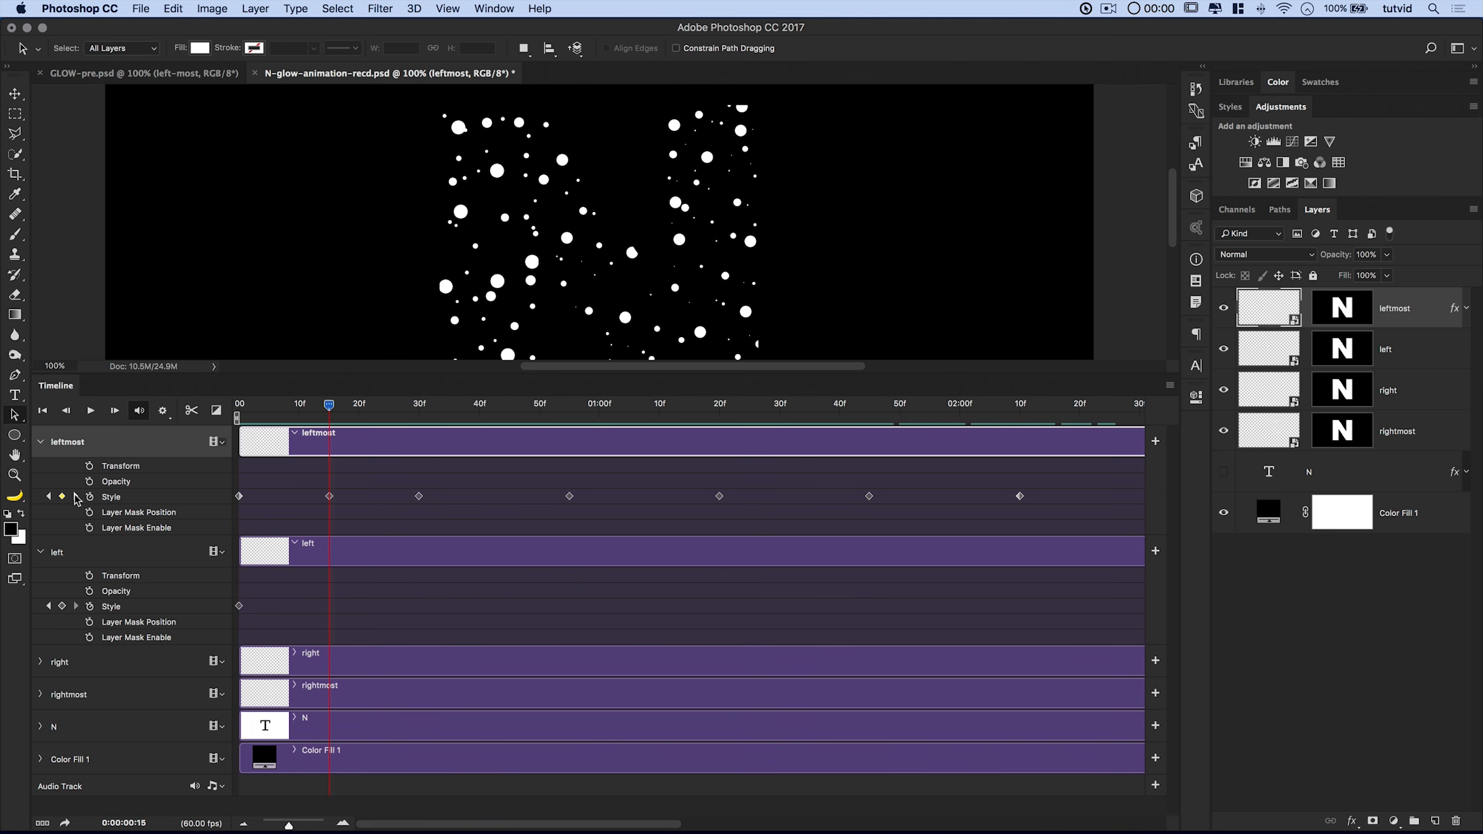
pyautogui.click(62, 607)
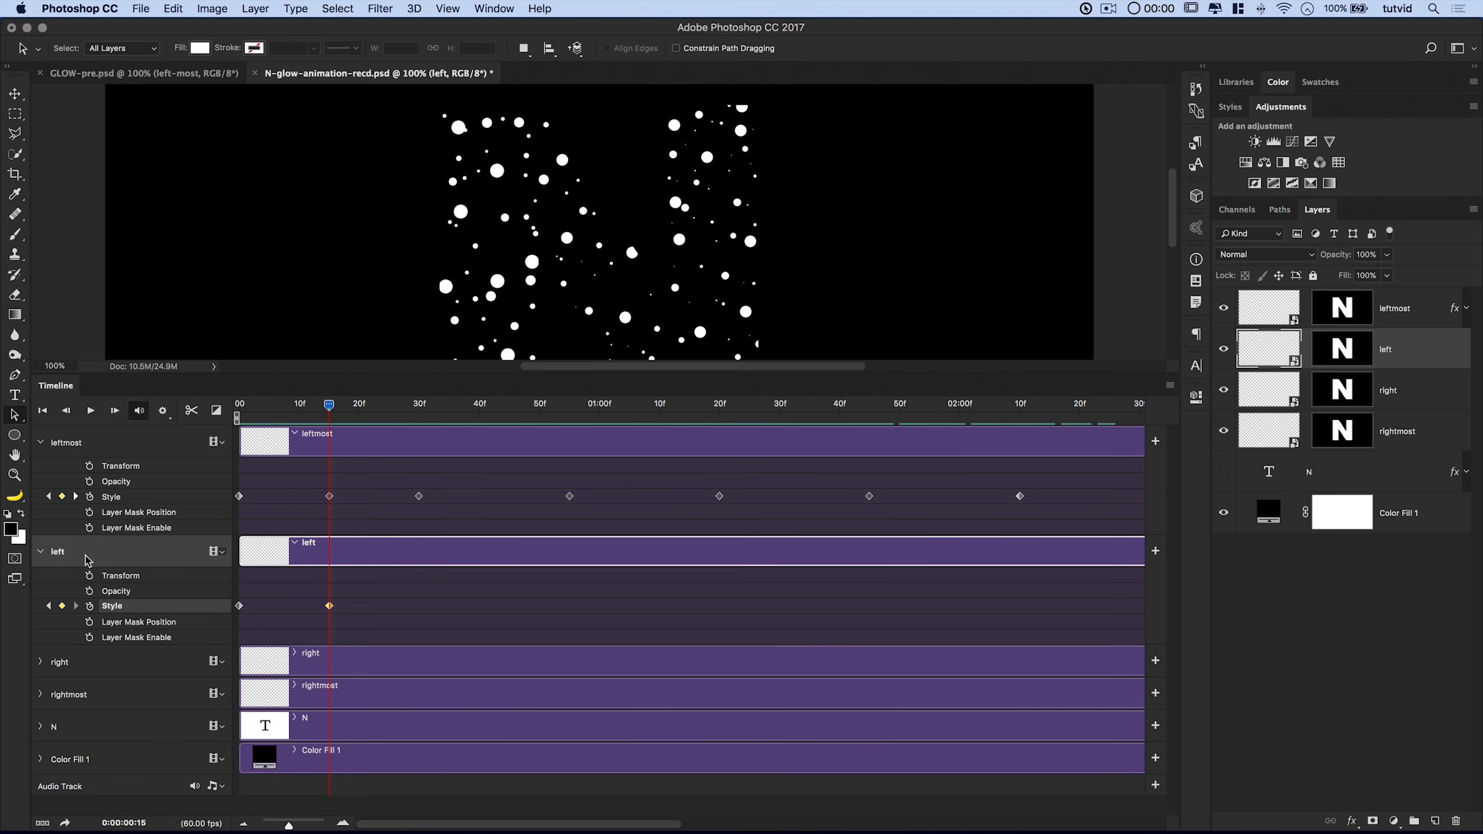
pyautogui.click(75, 497)
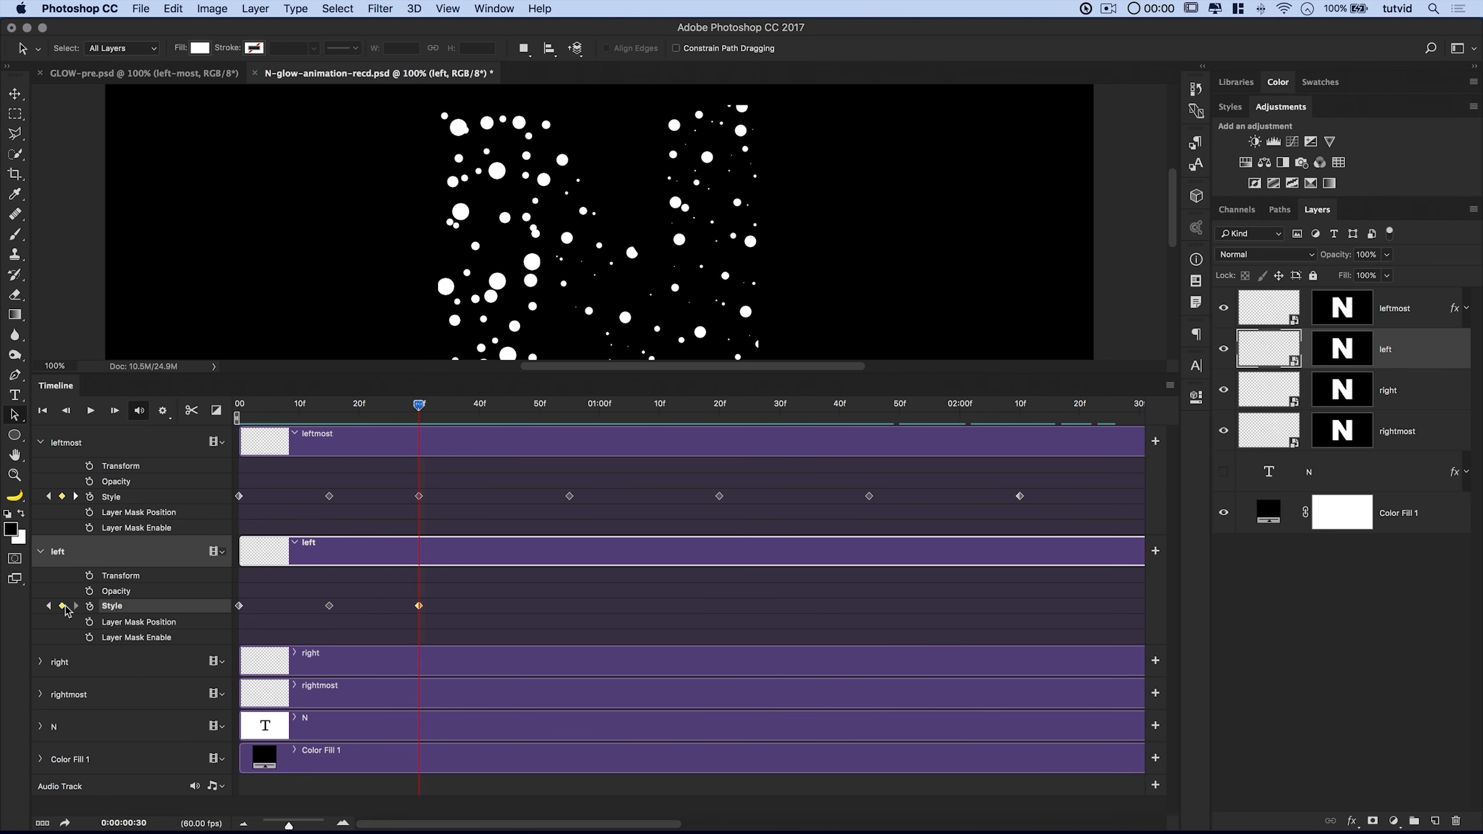
pyautogui.click(75, 497)
pyautogui.click(62, 606)
pyautogui.click(75, 496)
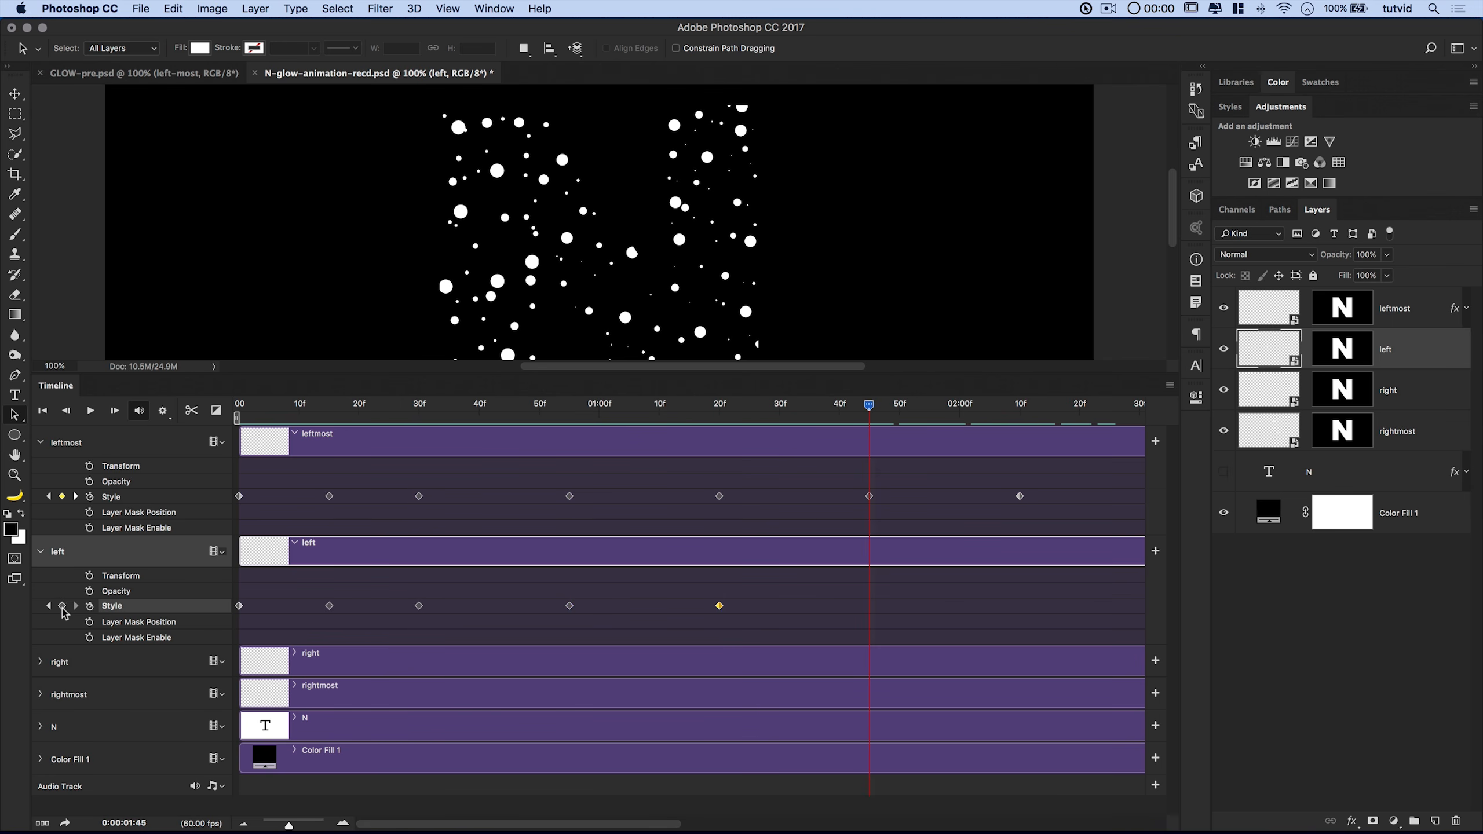
pyautogui.click(75, 496)
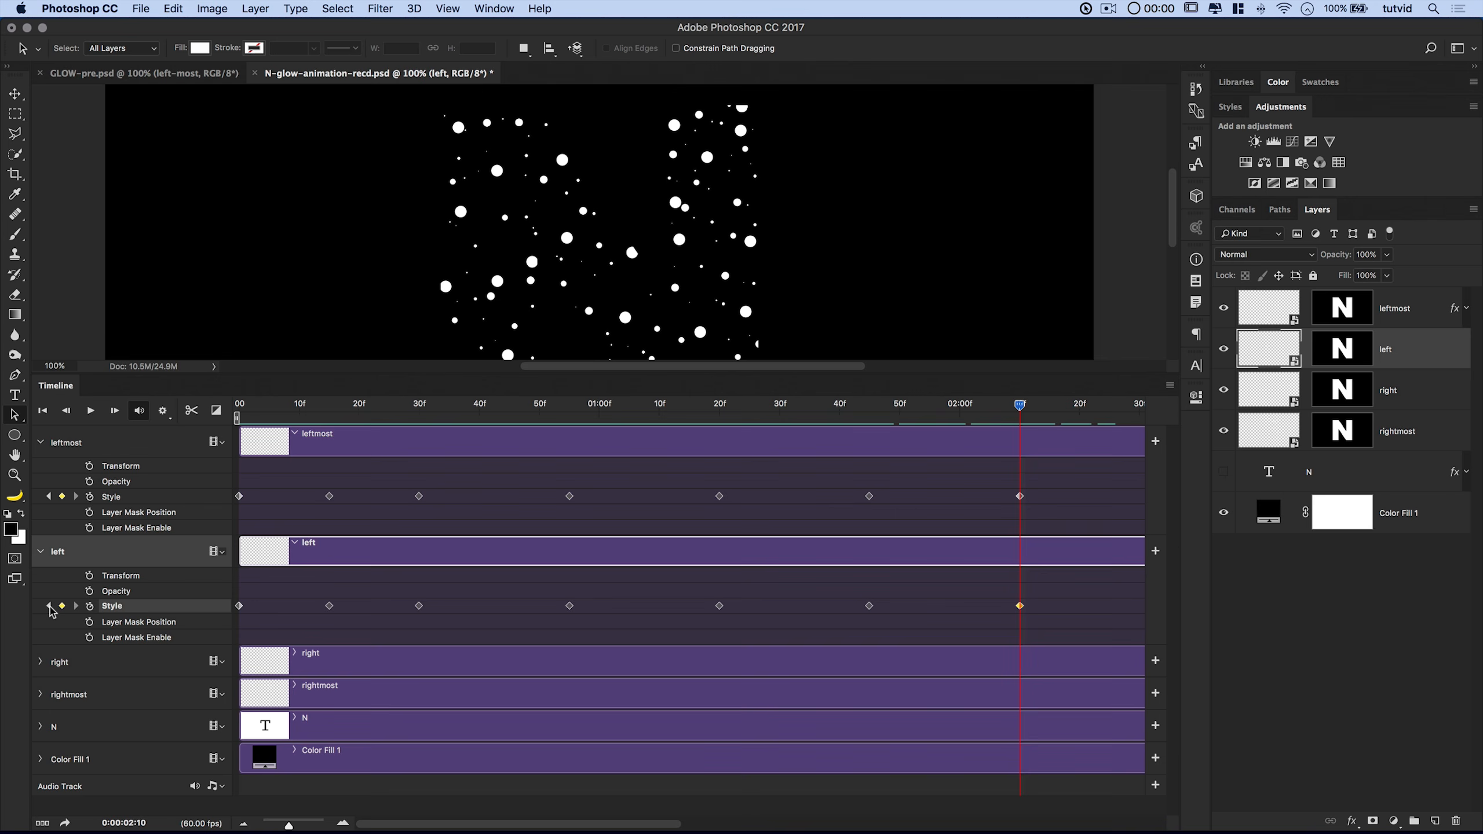
# Go back to the left track's Style keyframe at frame 15 and add a white 3 px Stroke to the layer.
pyautogui.click(49, 607)
pyautogui.click(49, 607)
pyautogui.click(49, 607)
pyautogui.click(49, 607)
pyautogui.click(50, 607)
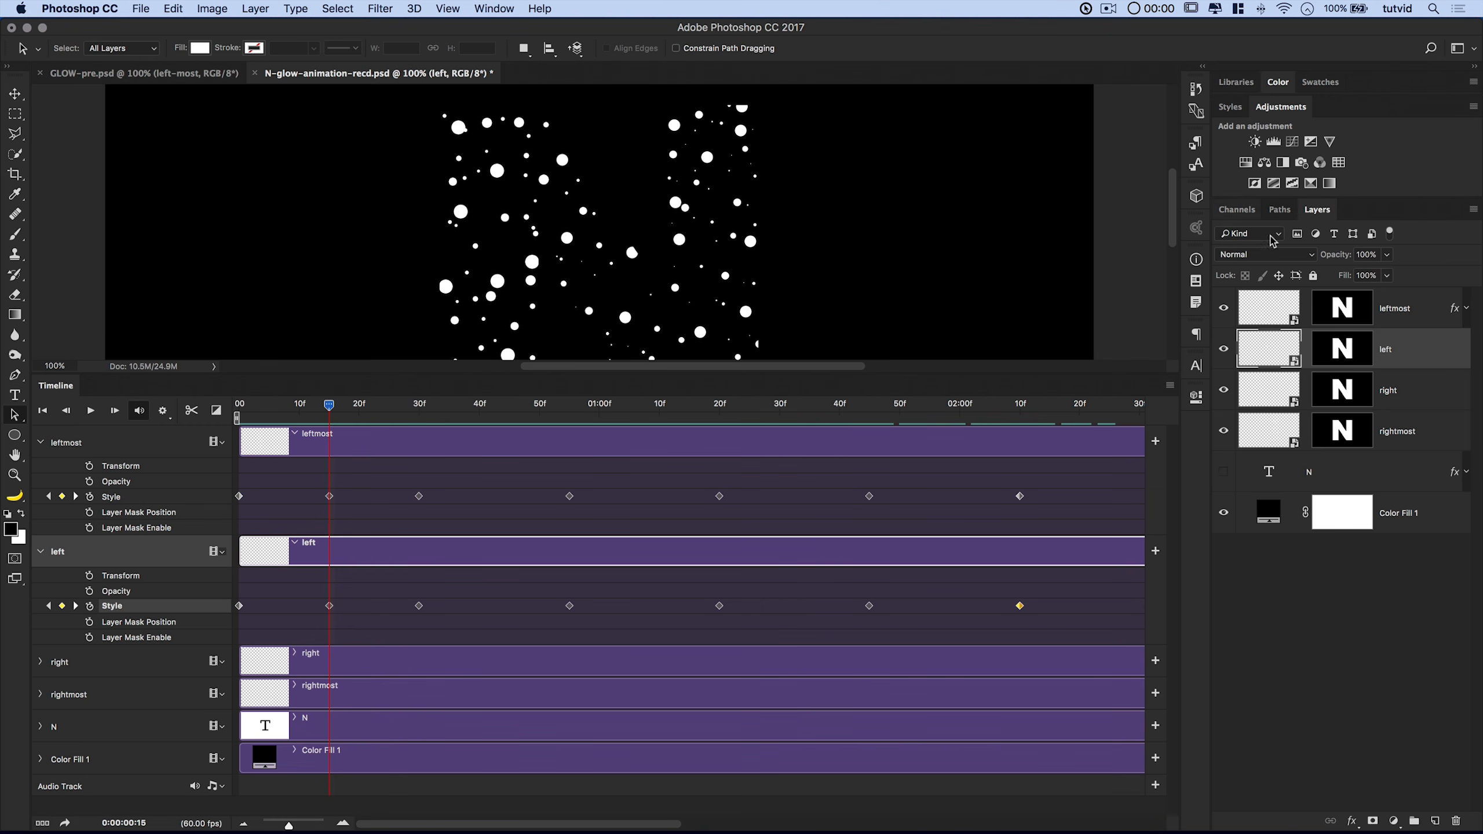
pyautogui.doubleClick(1431, 352)
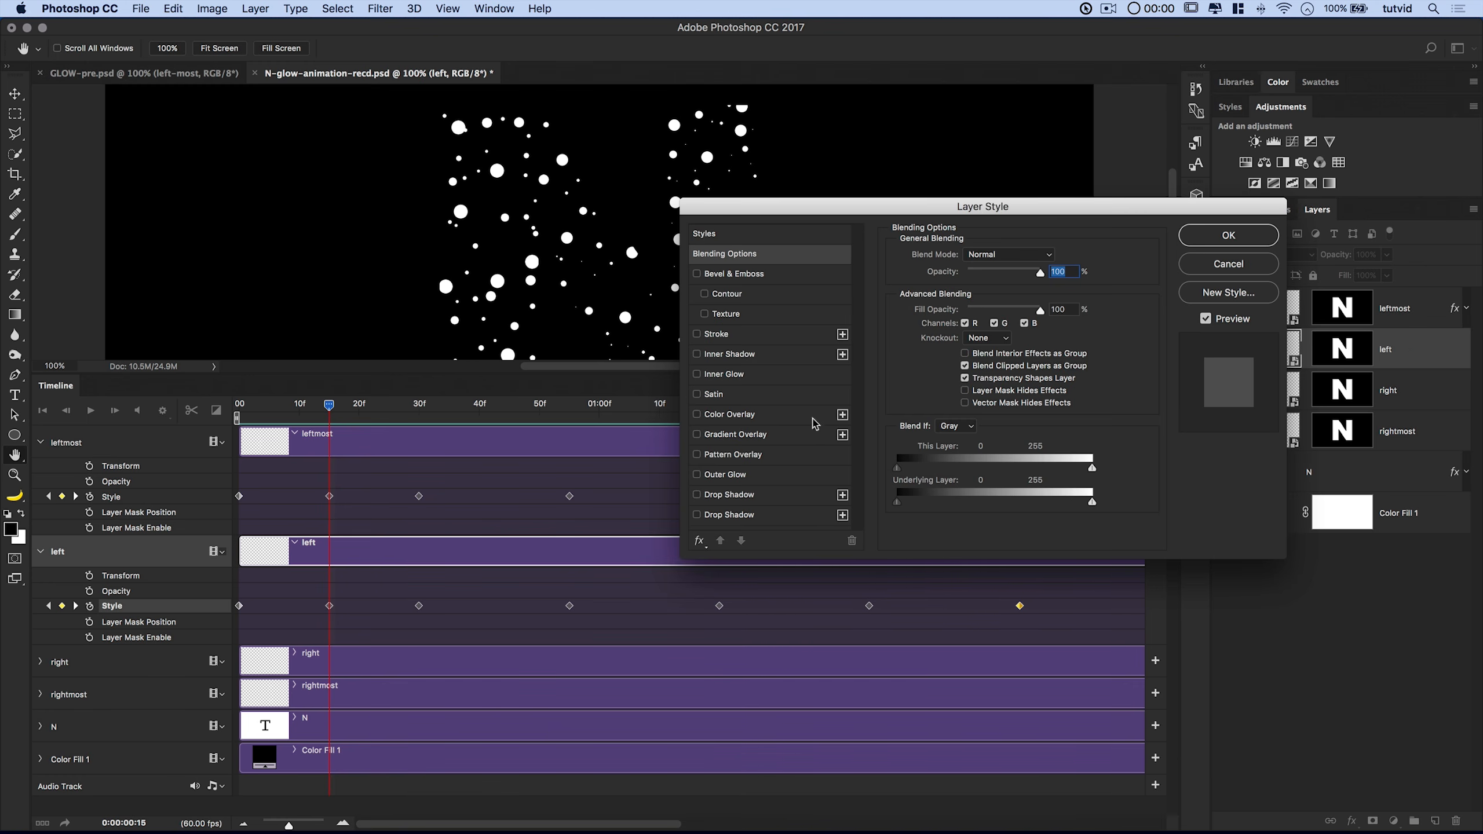
pyautogui.click(716, 337)
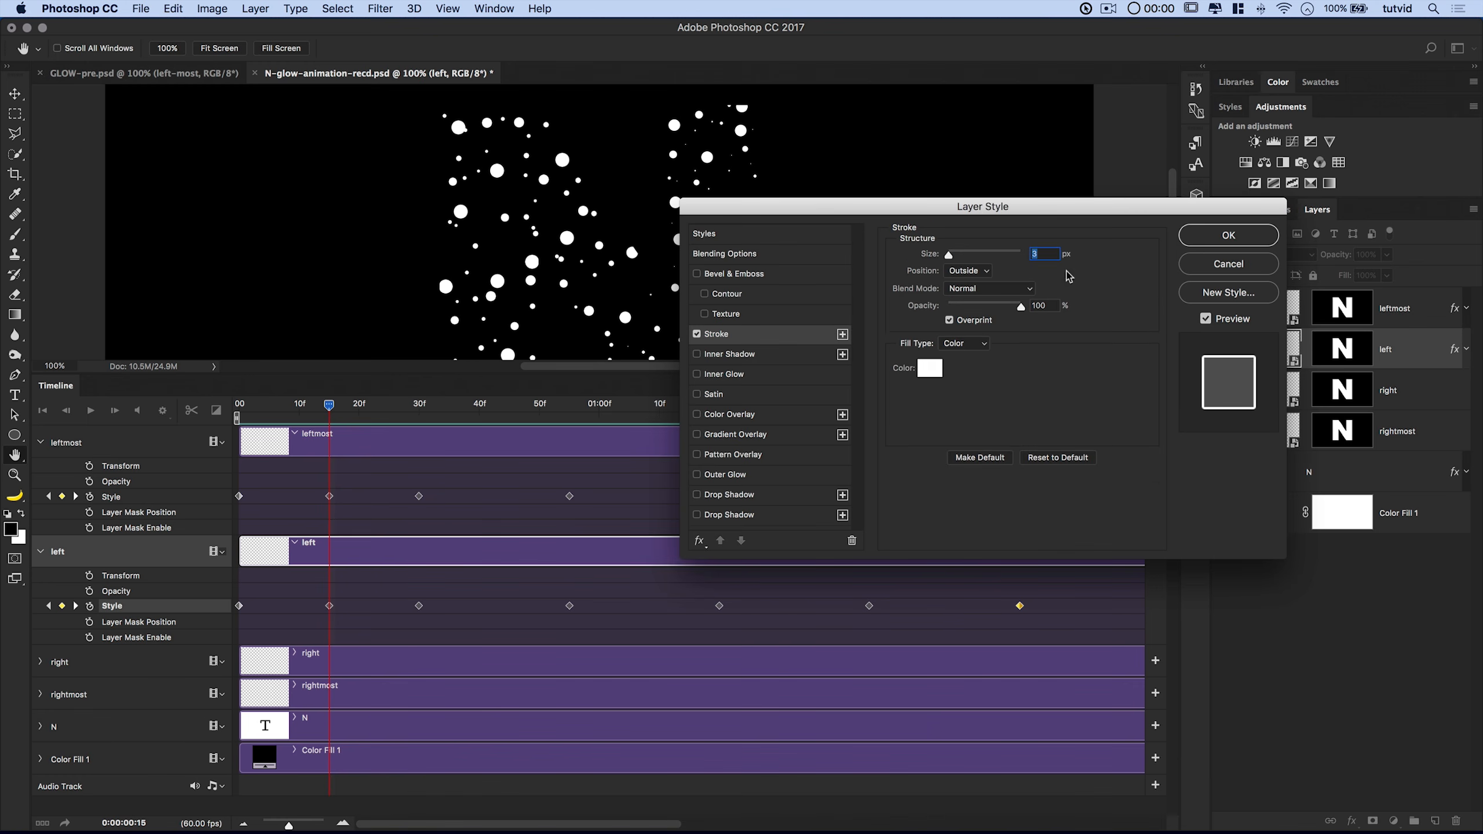
pyautogui.click(1219, 236)
# Add a white 7 px Stroke to the left layer at its frame 30 Style keyframe.
pyautogui.click(75, 606)
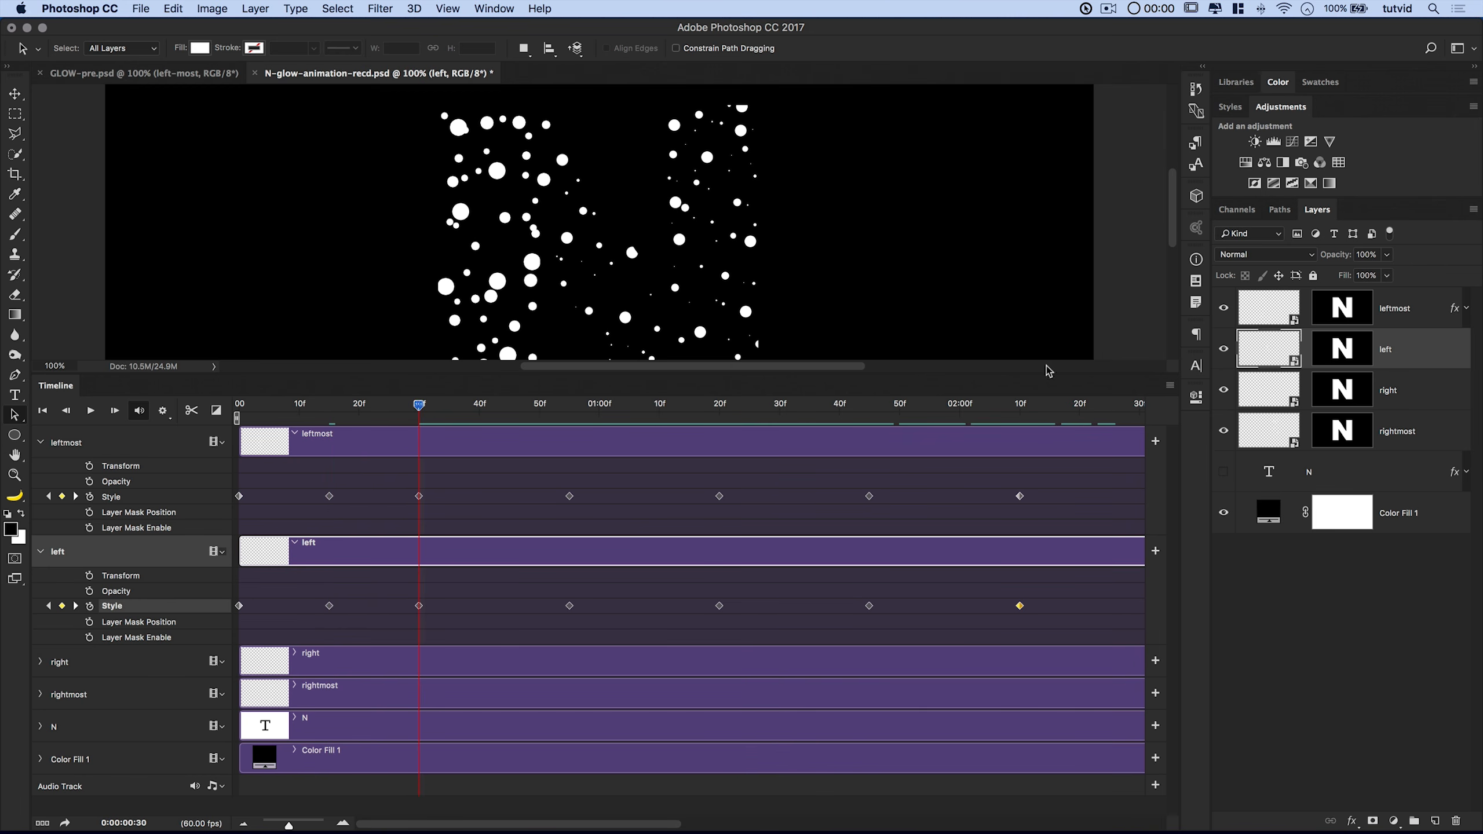
pyautogui.doubleClick(1431, 348)
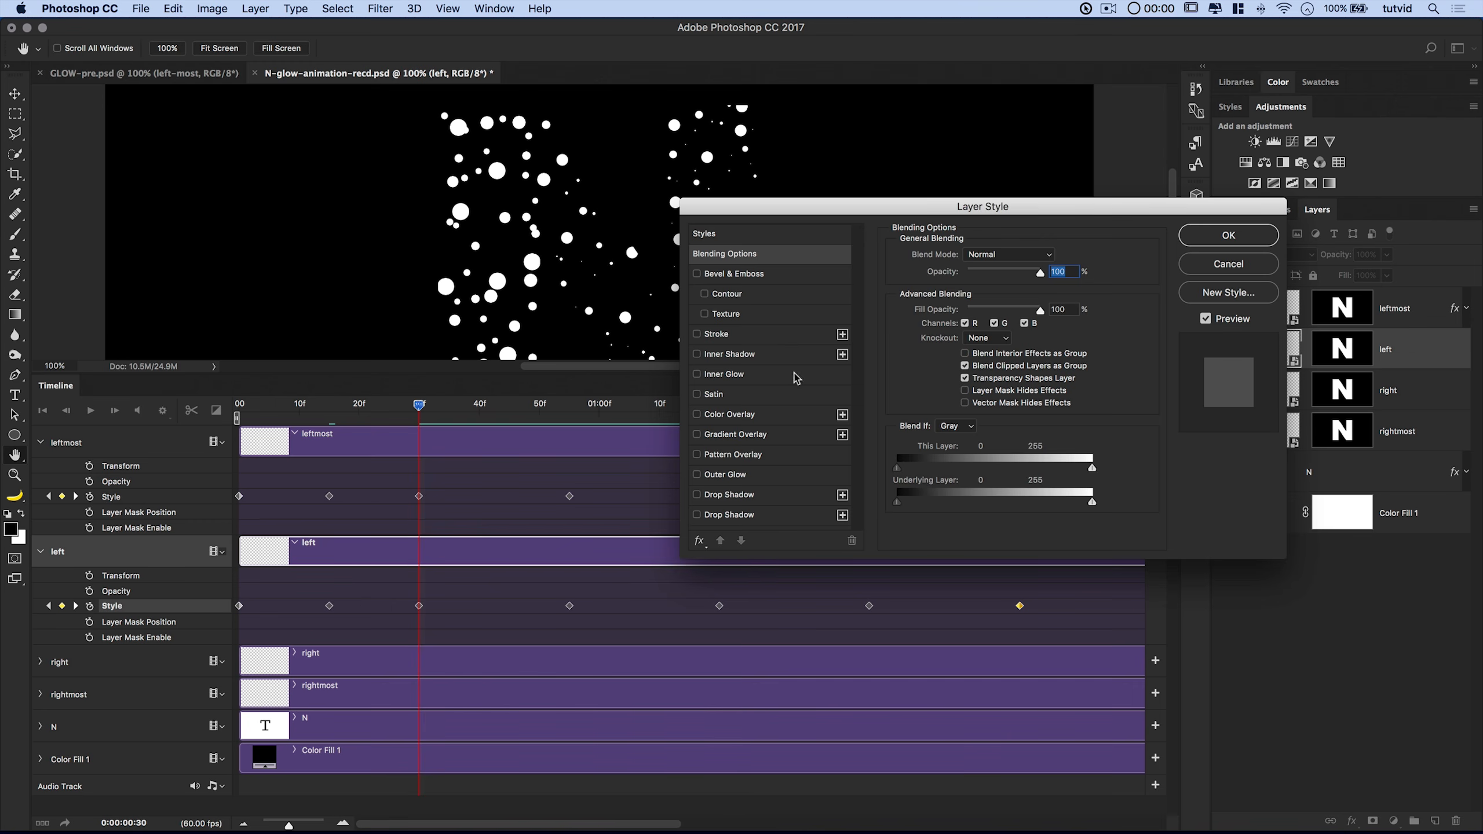
pyautogui.click(712, 338)
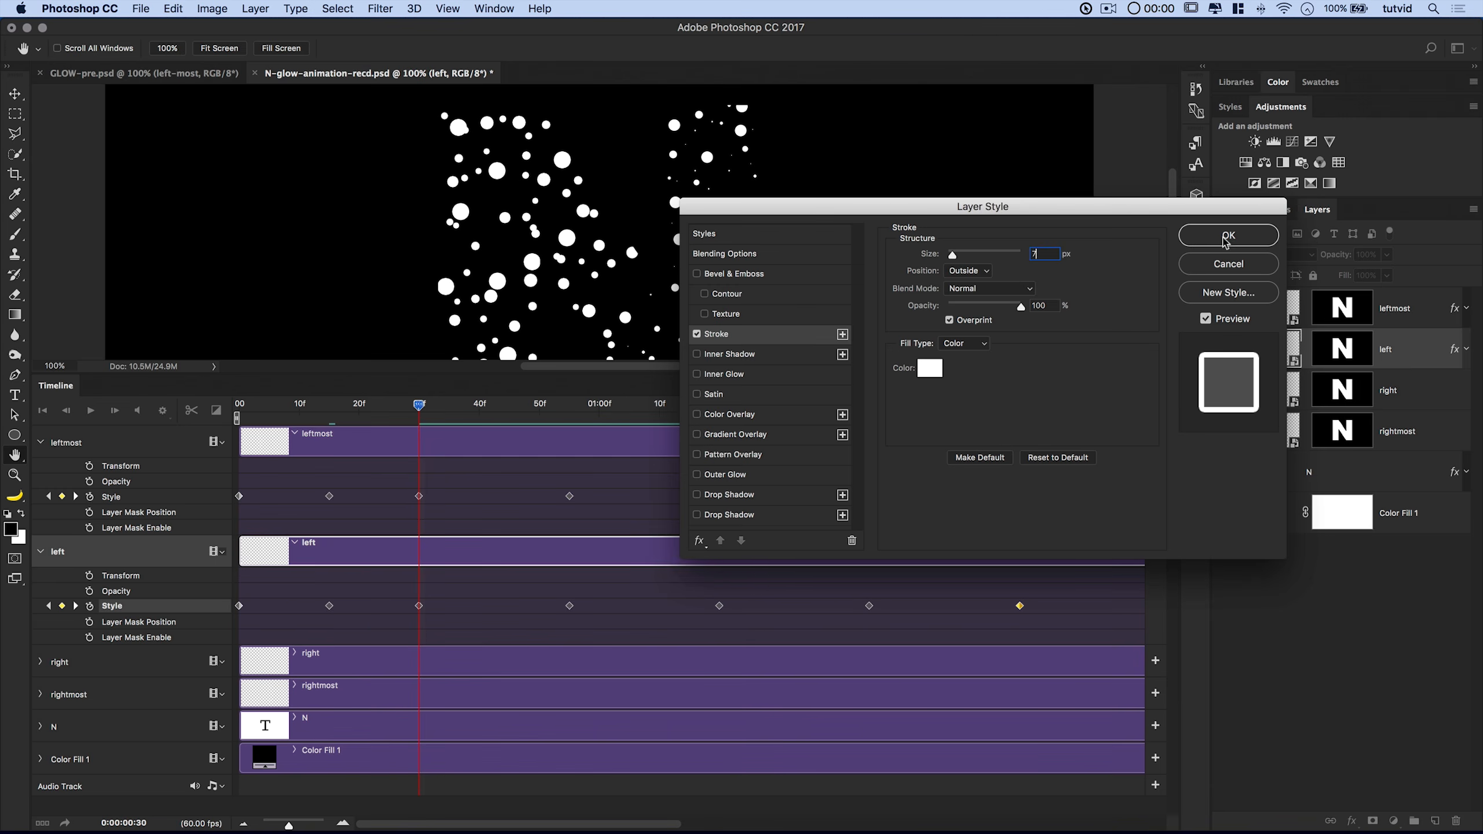
pyautogui.click(1229, 235)
# Add a white Stroke to the left layer at its frame 55 Style keyframe.
pyautogui.click(75, 606)
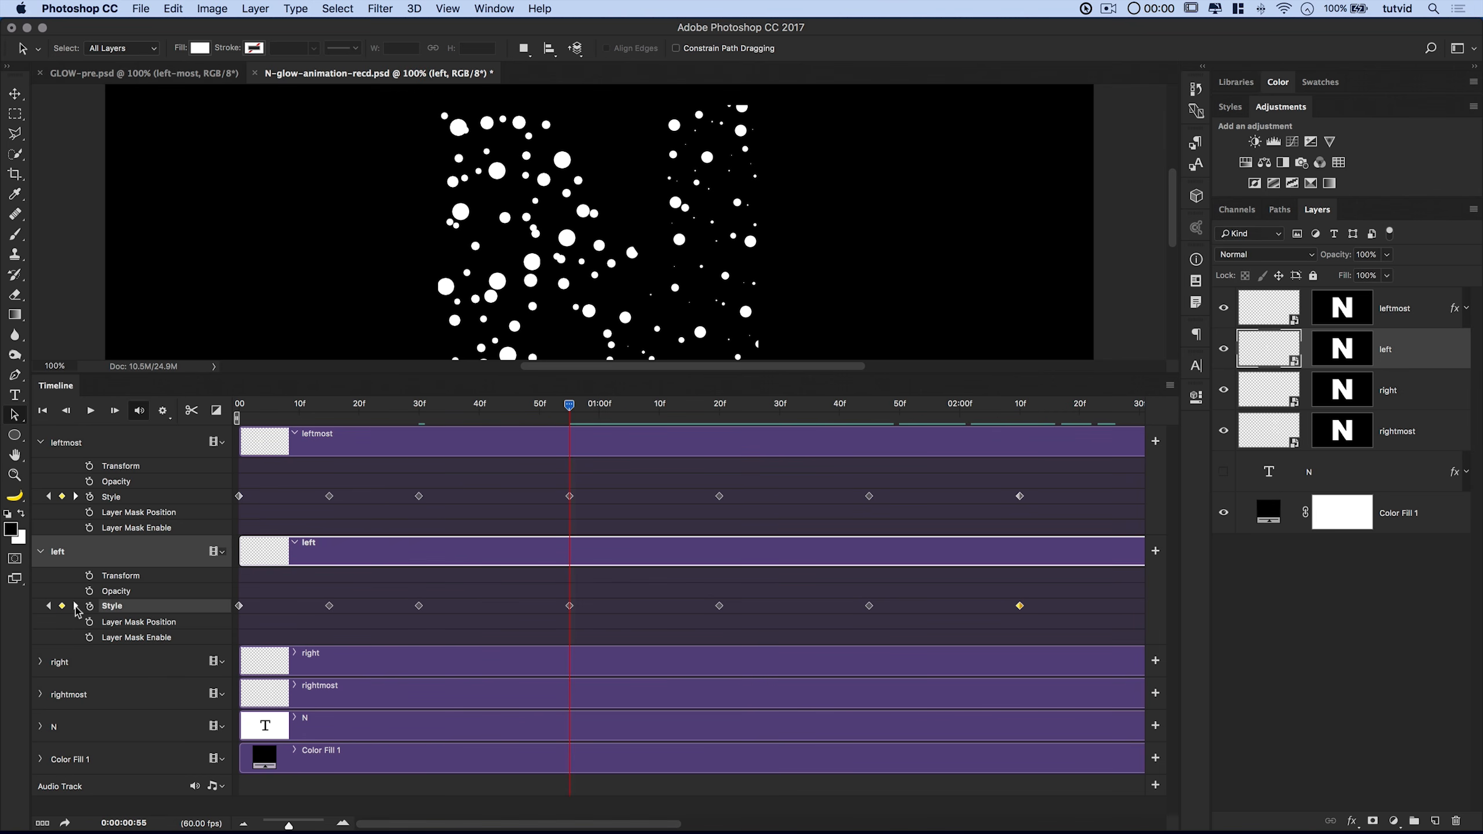
pyautogui.doubleClick(1416, 354)
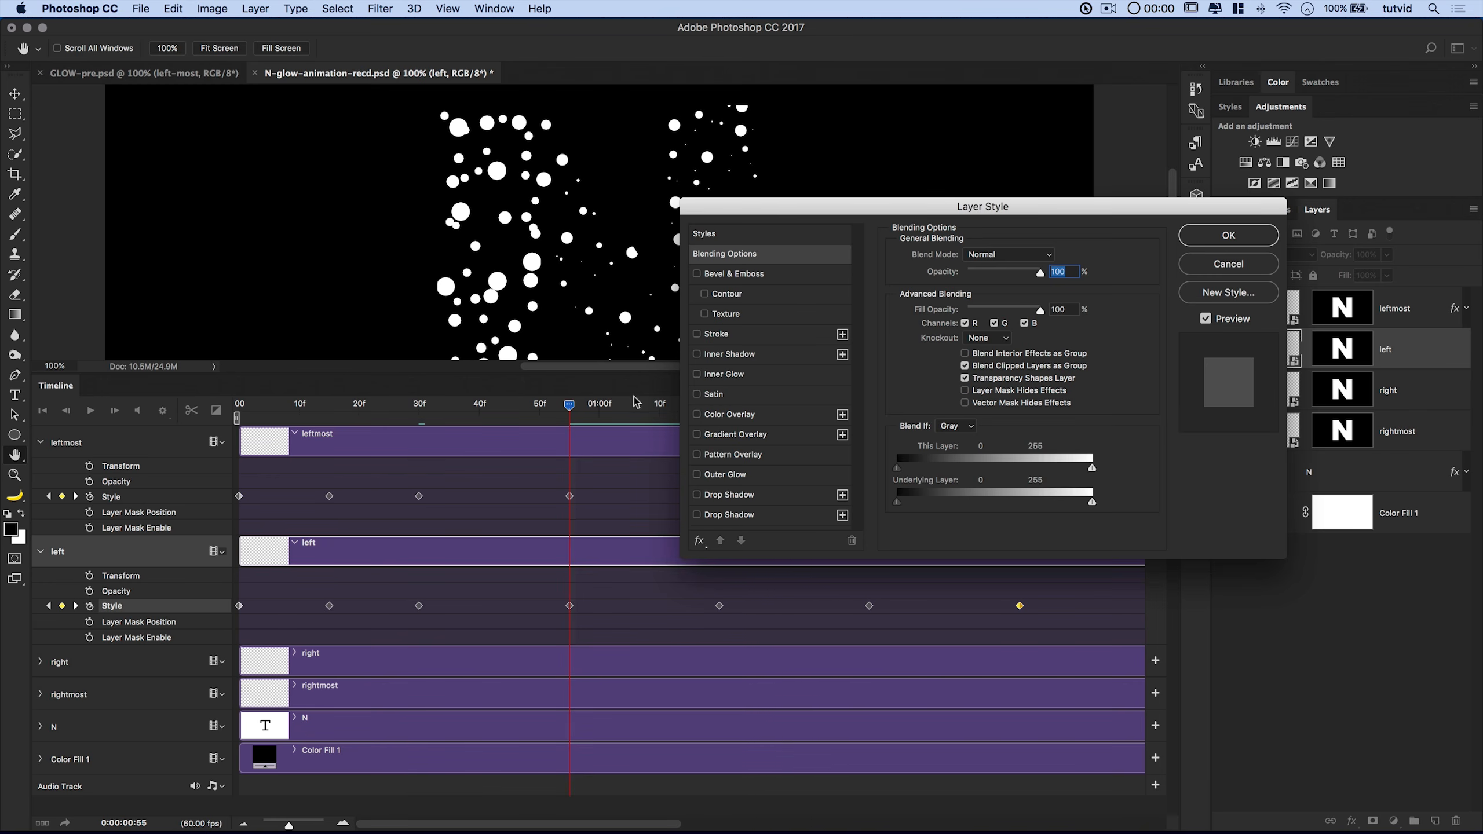
pyautogui.click(708, 334)
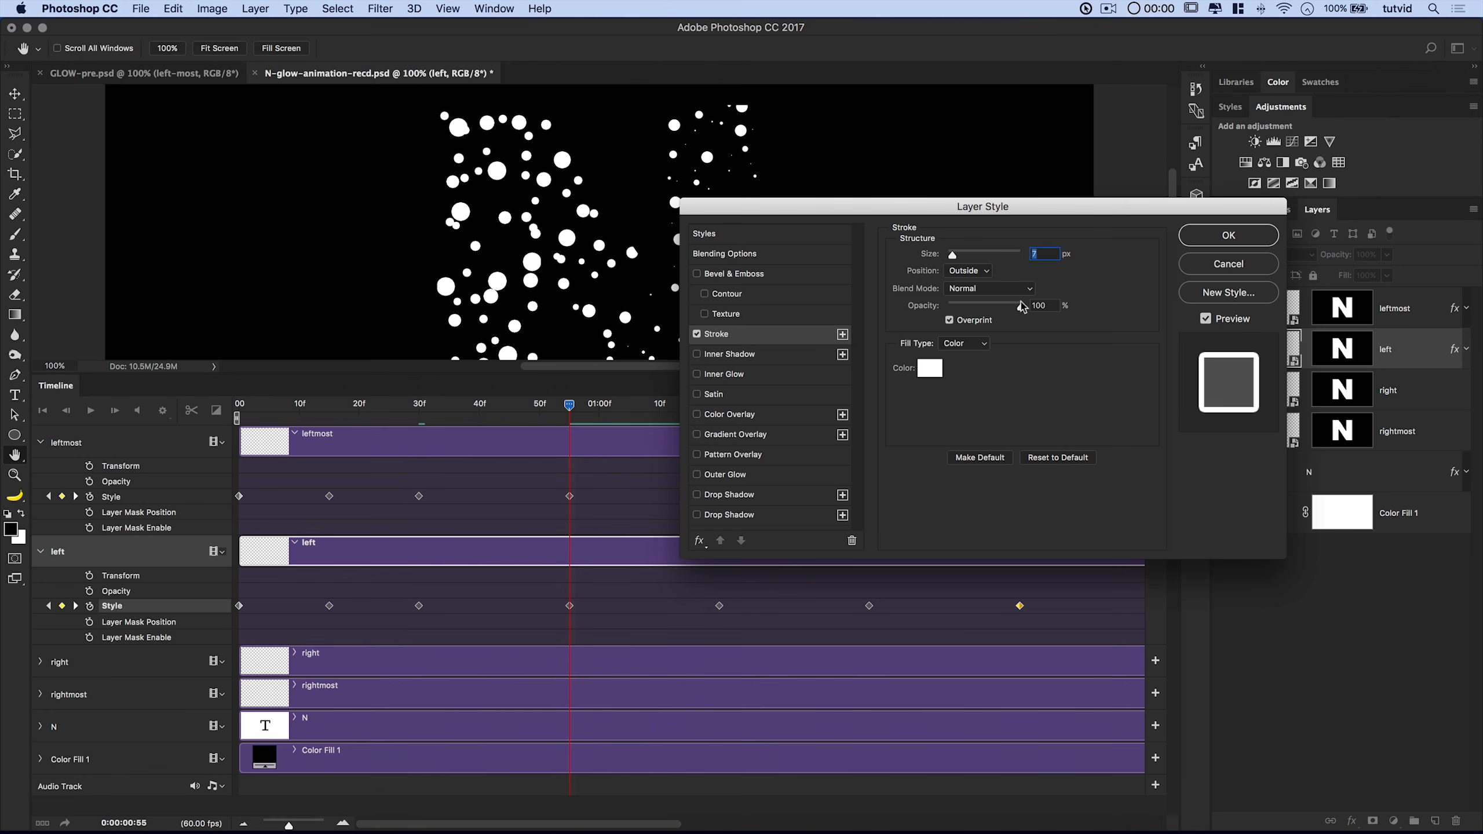
pyautogui.click(1229, 237)
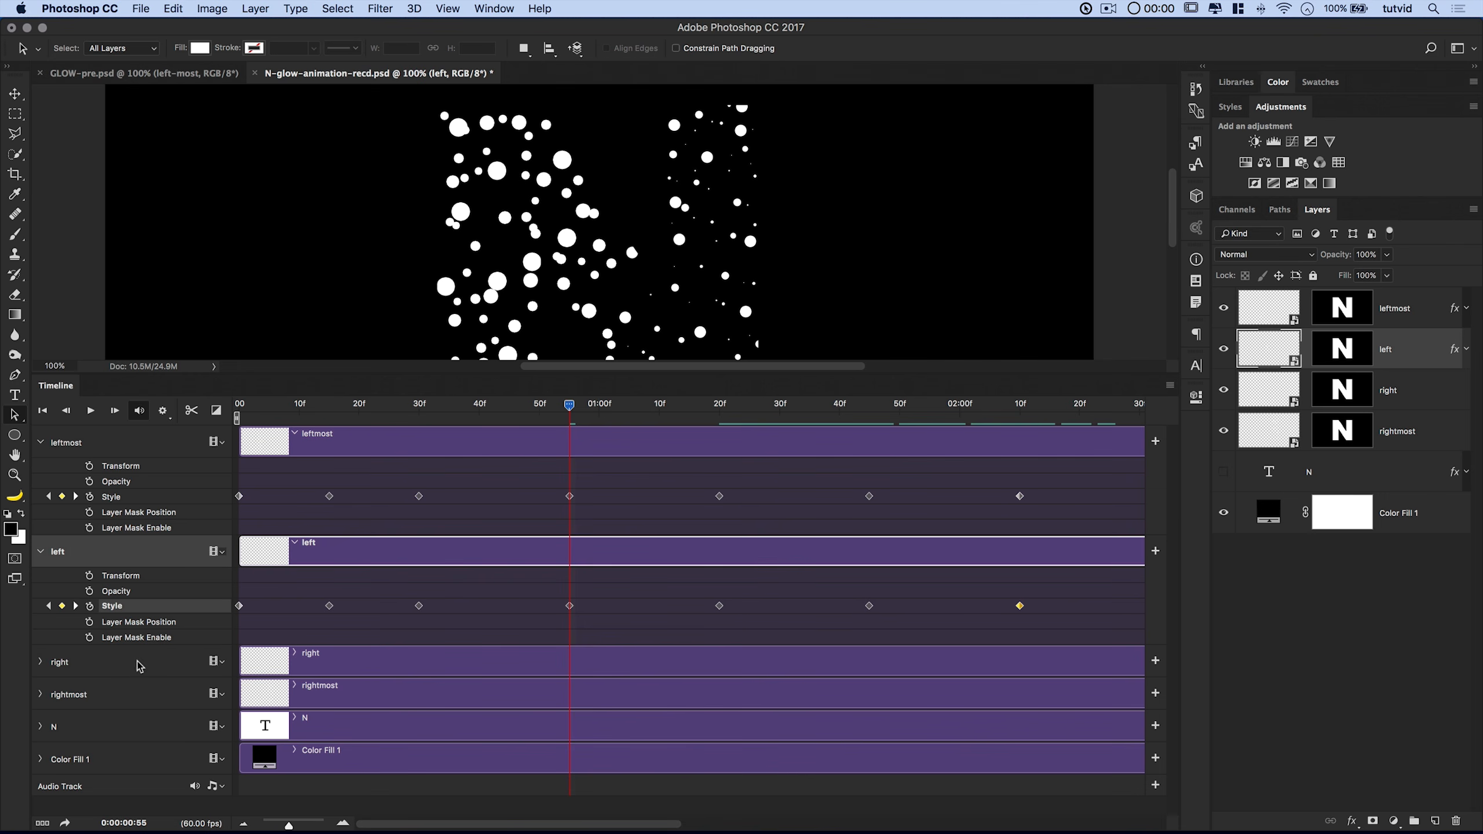
# Add a white 7 px Stroke to the left layer at its 1:20 Style keyframe.
pyautogui.click(75, 607)
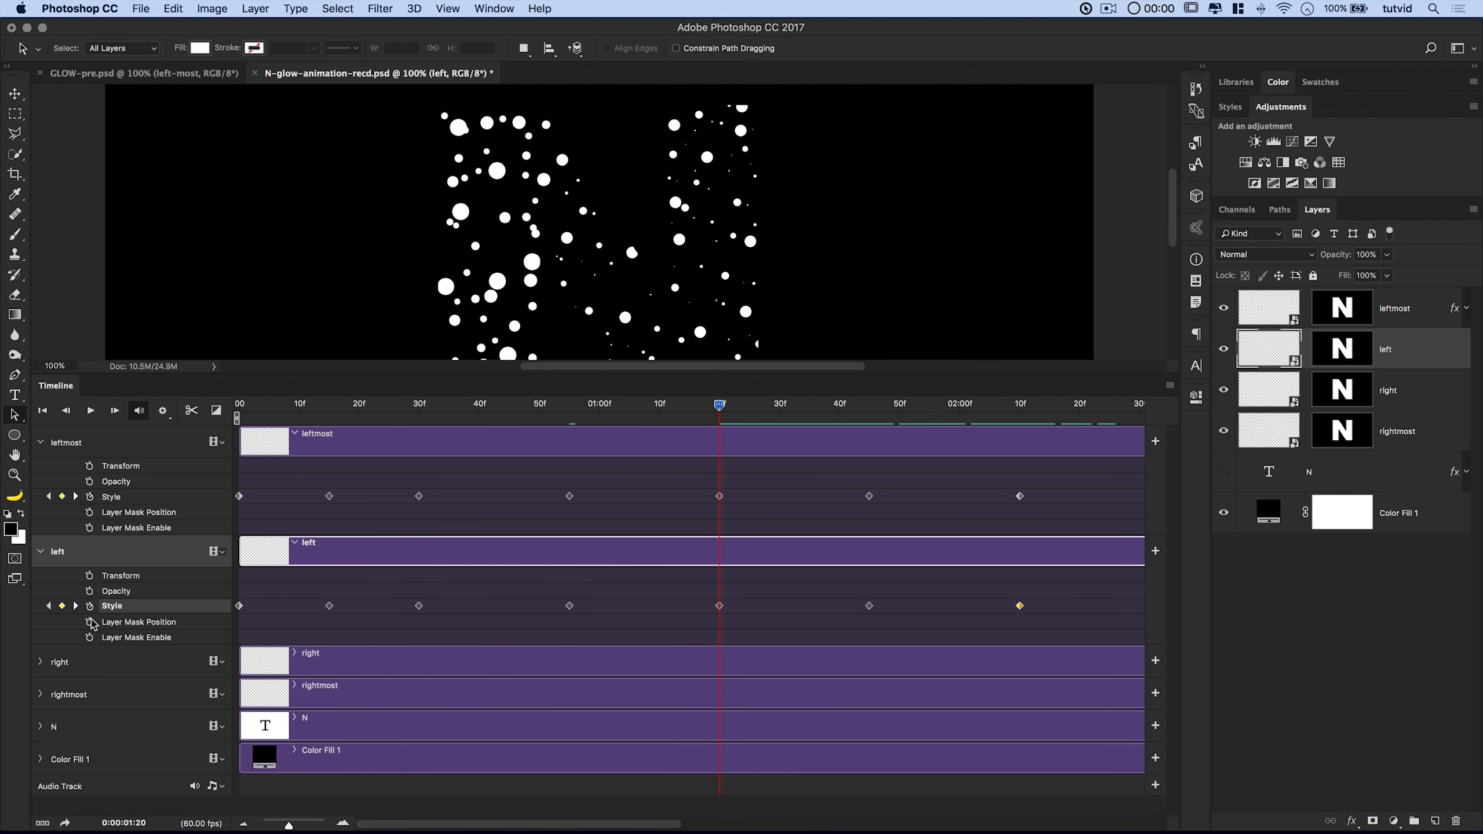
pyautogui.doubleClick(1428, 349)
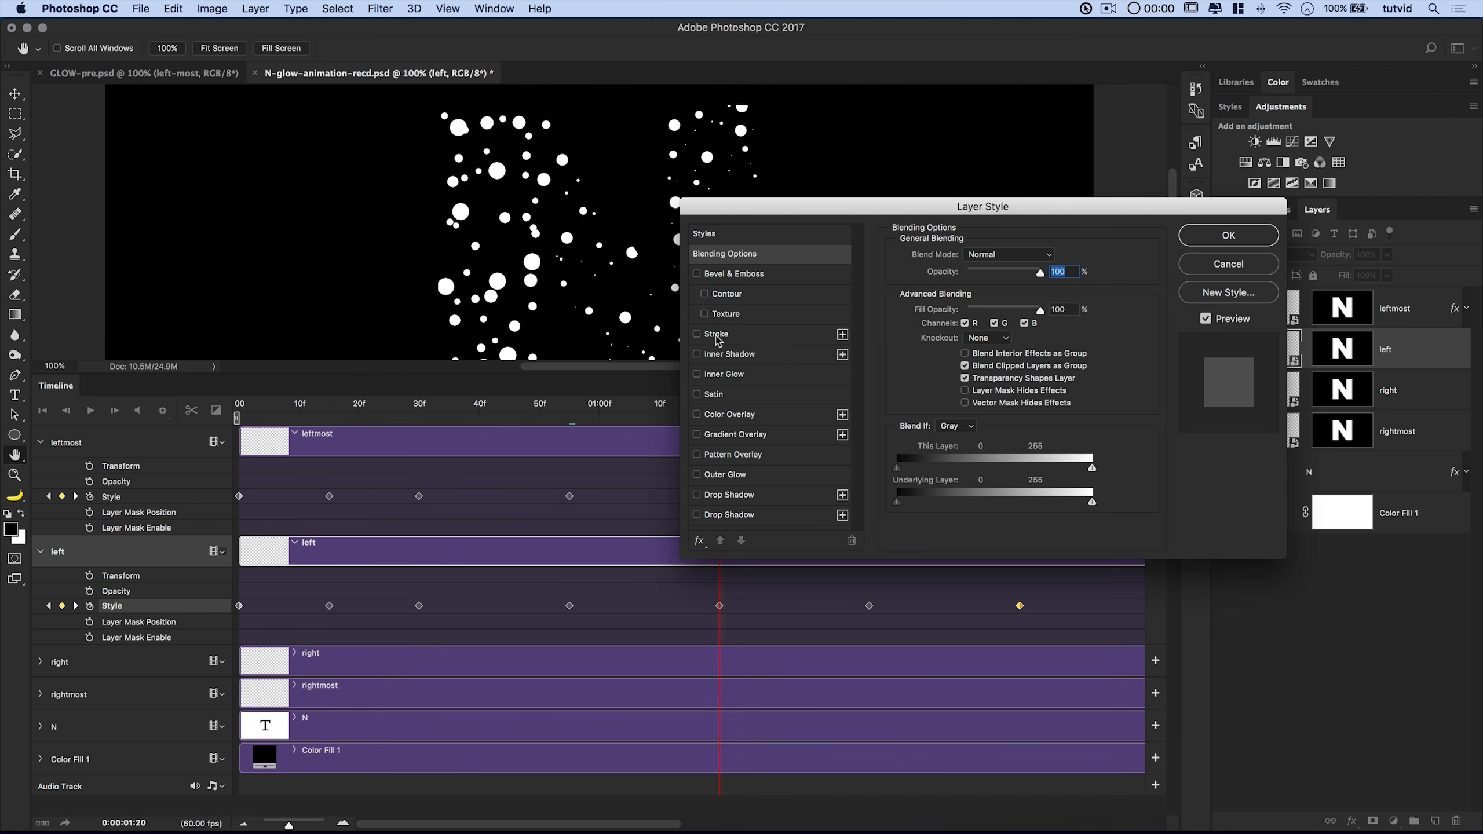
pyautogui.click(716, 336)
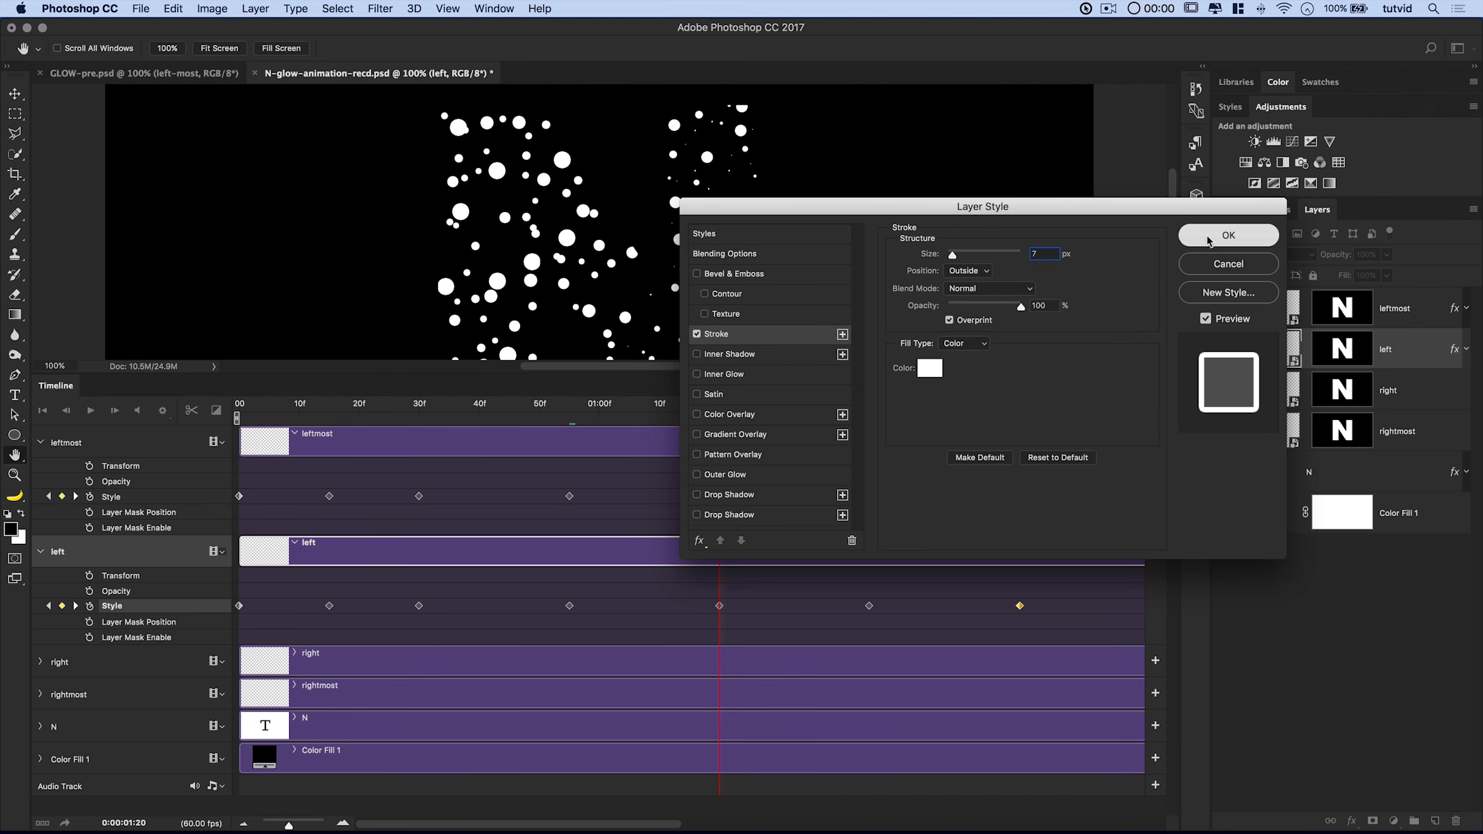
pyautogui.click(1229, 234)
# Add a white 3 px Stroke to the left layer at its 1:45 Style keyframe.
pyautogui.click(75, 607)
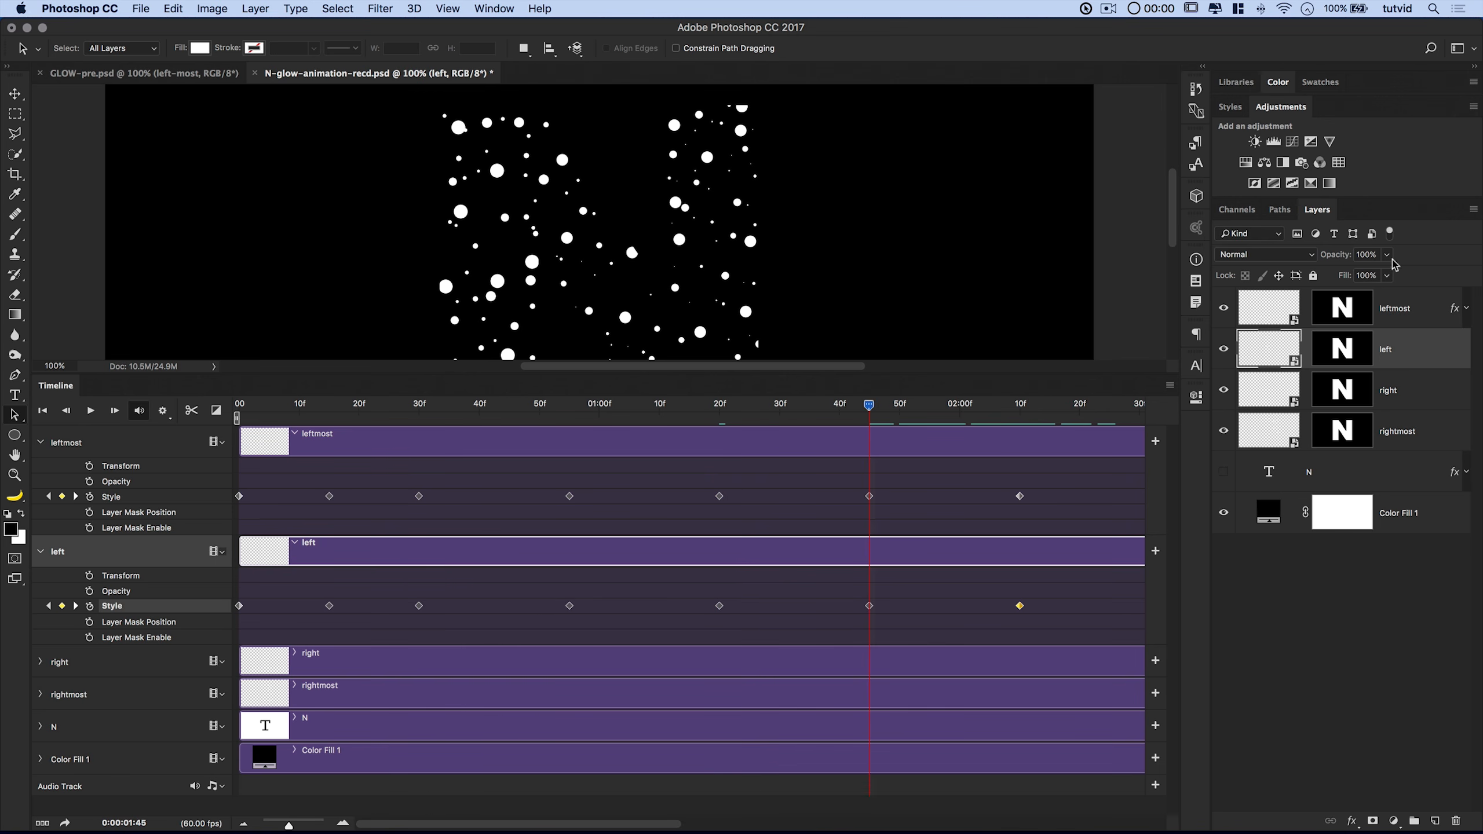
pyautogui.doubleClick(1442, 351)
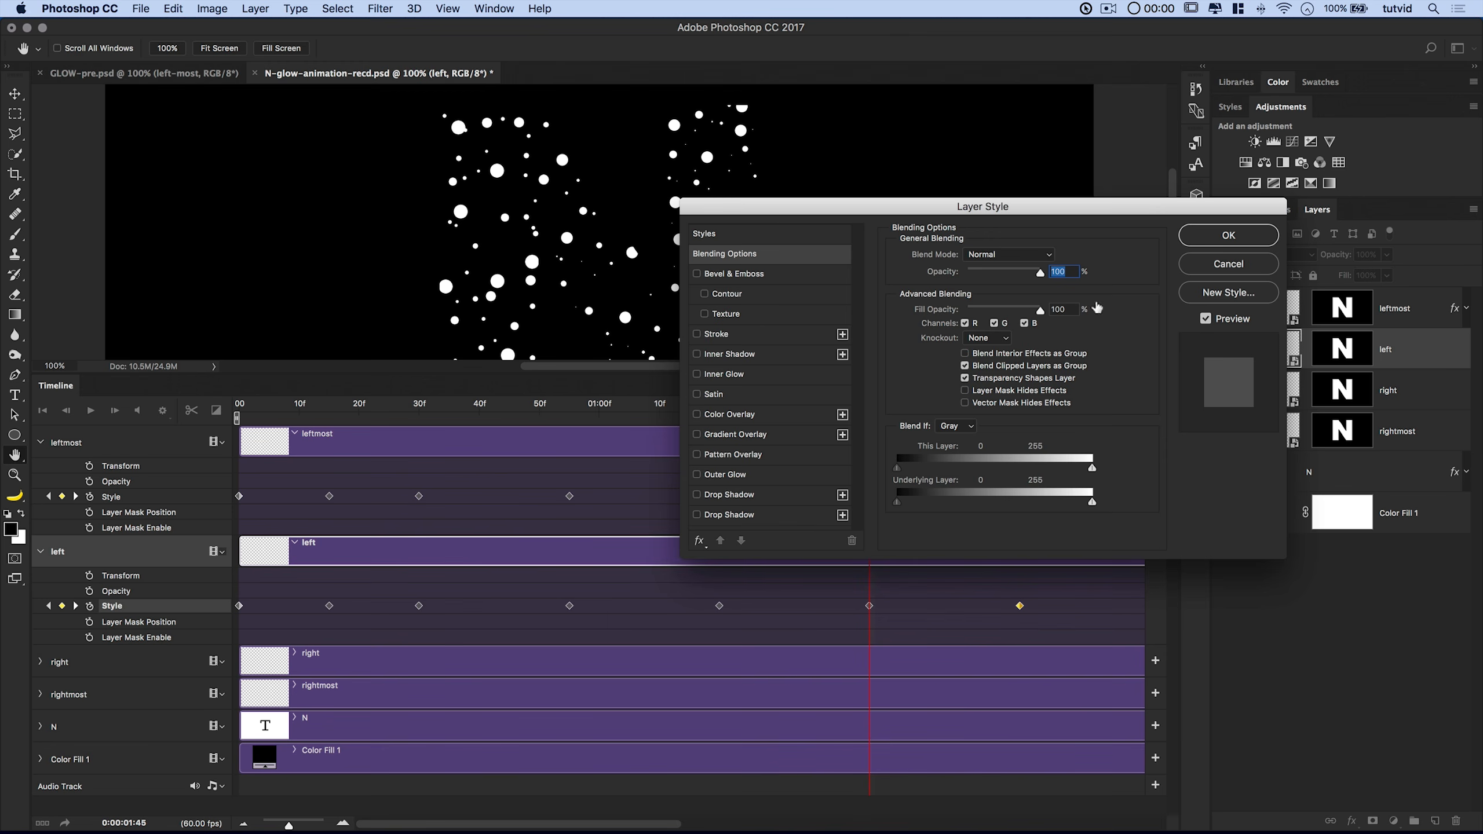
pyautogui.click(715, 335)
pyautogui.write('3')
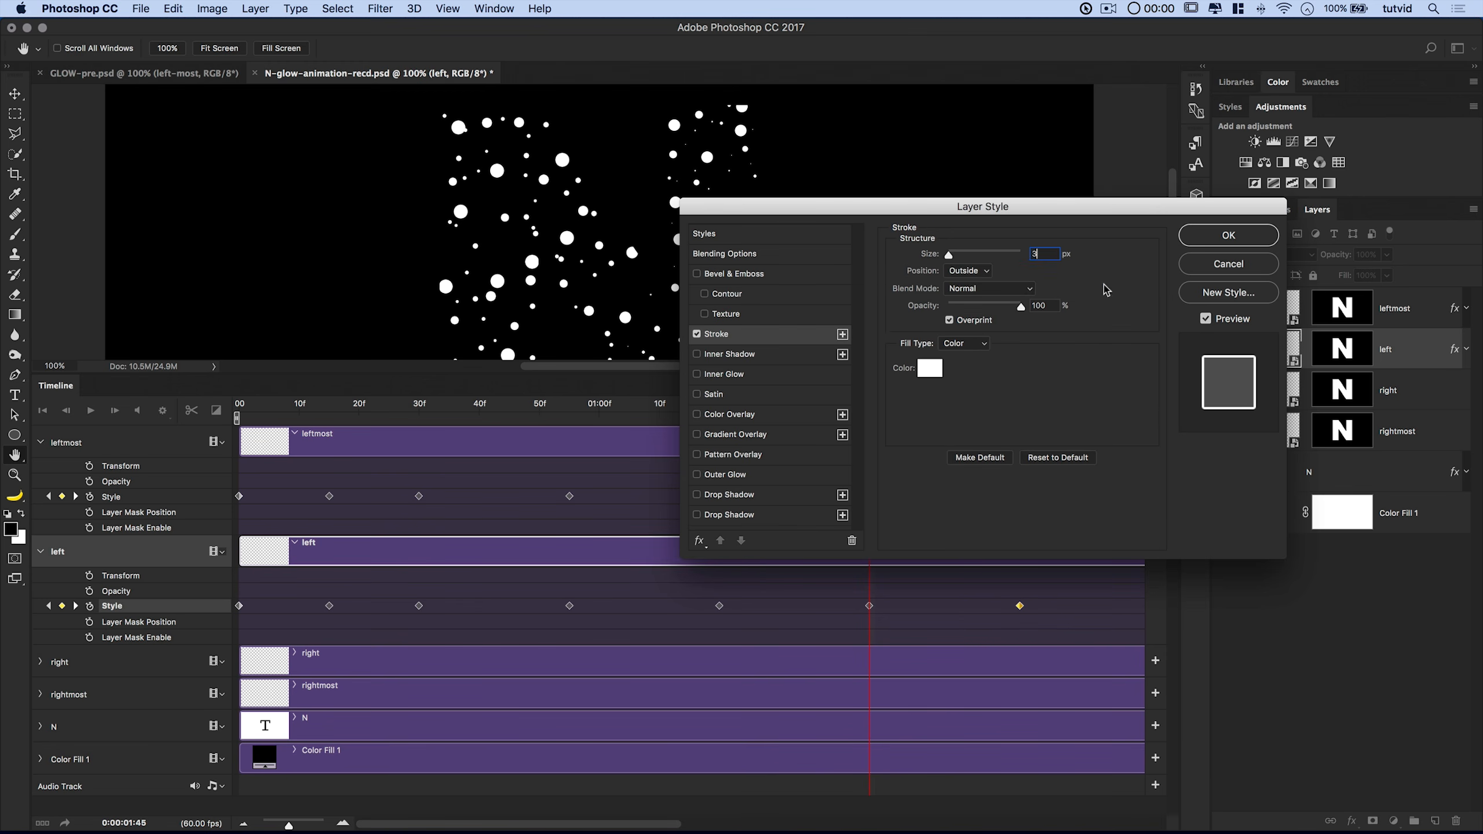
pyautogui.press('Return')
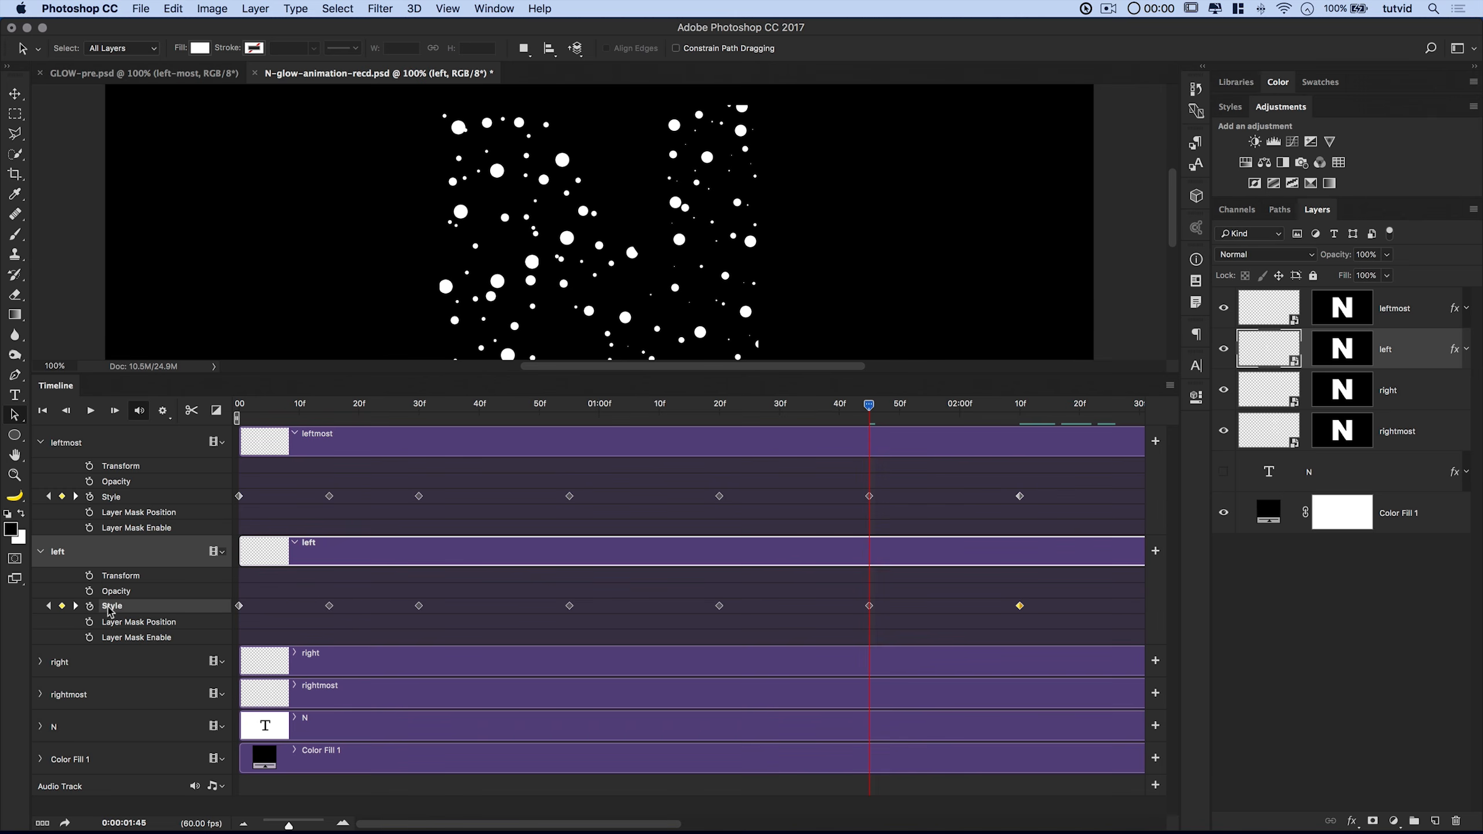
# Check the left layer's style at its 2:10 Style keyframe without adding a Stroke, and preview the animation from the start.
pyautogui.click(75, 607)
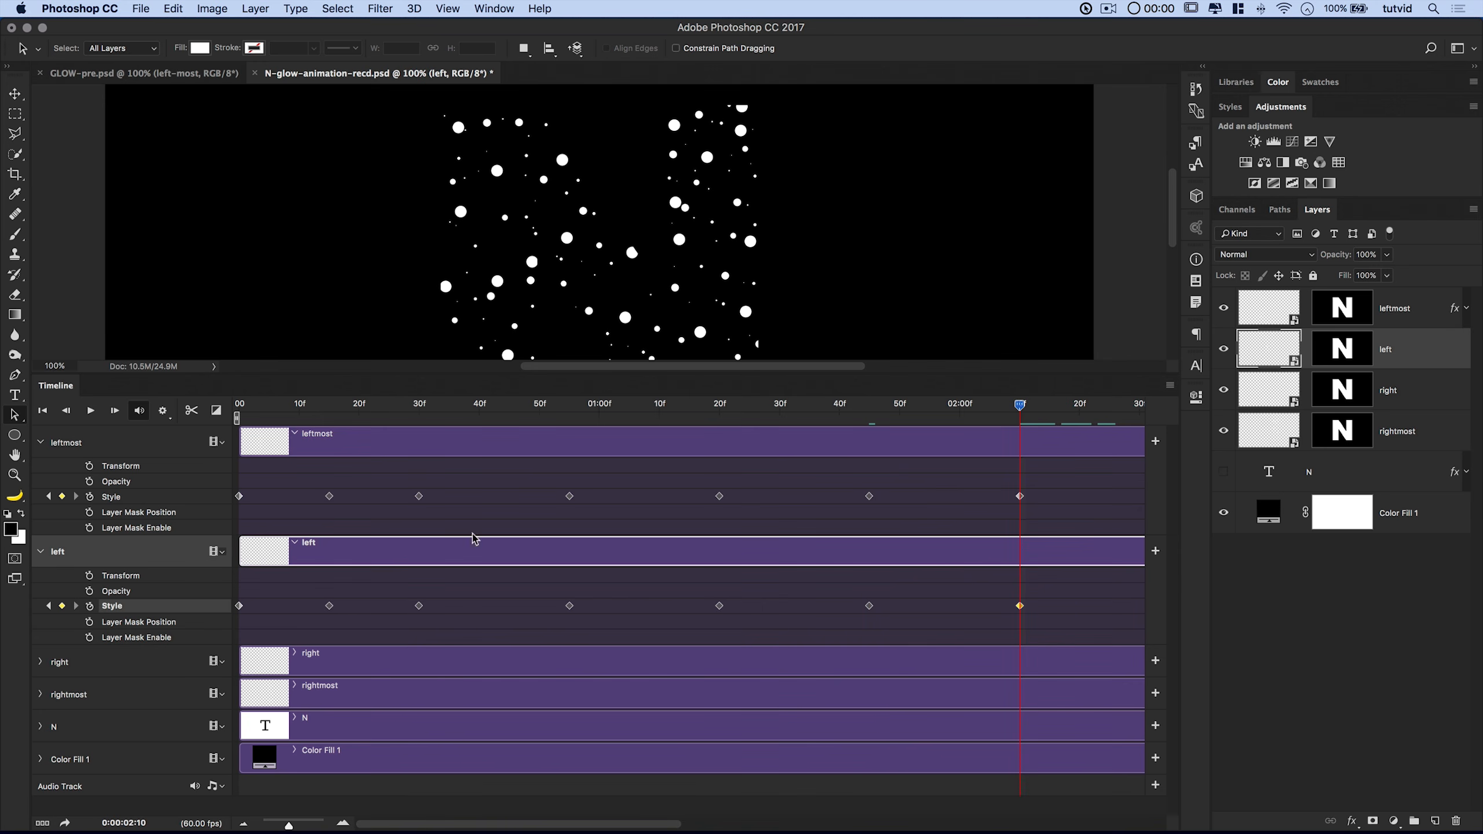
pyautogui.doubleClick(1437, 348)
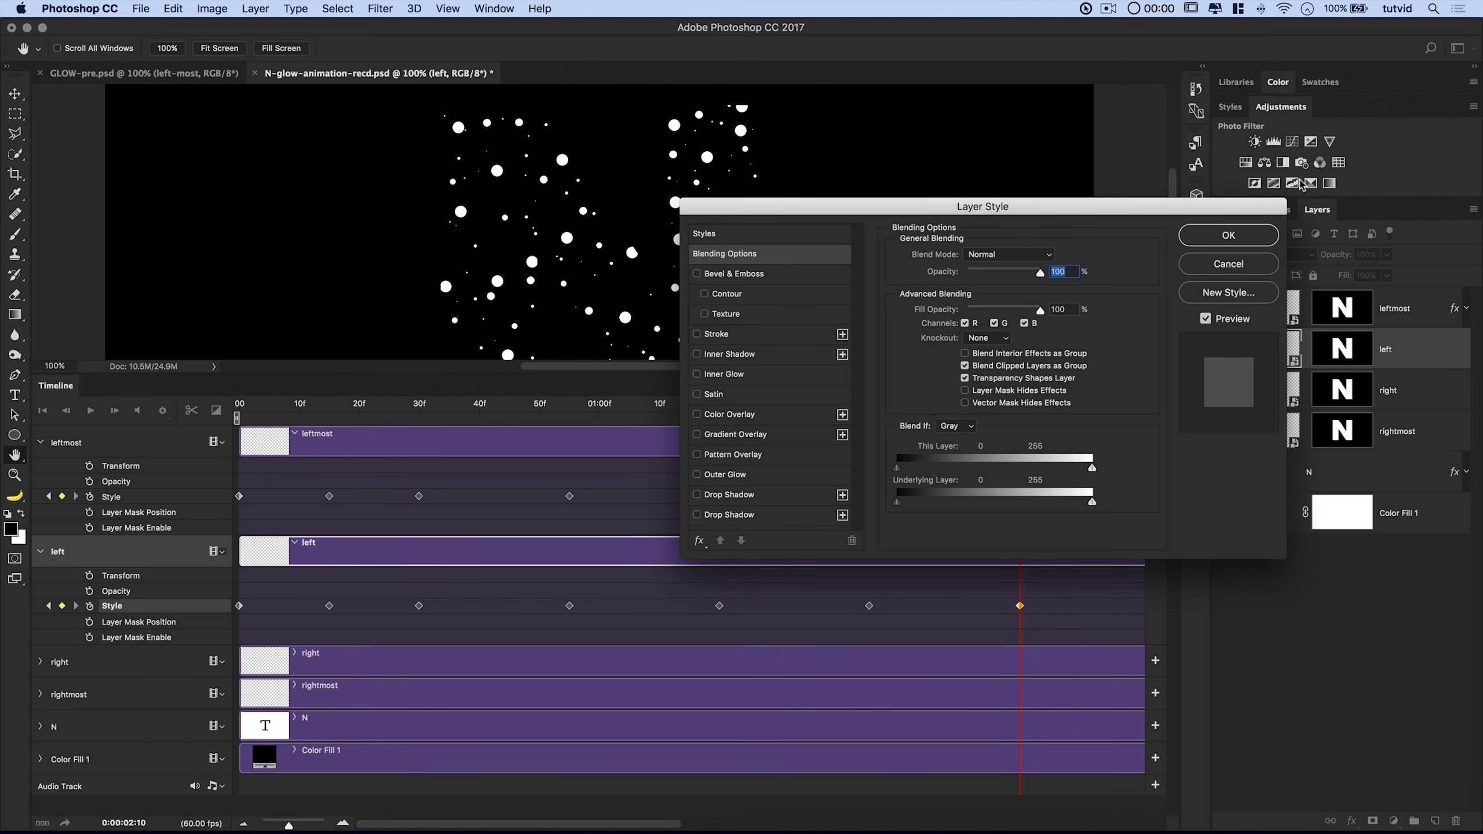
pyautogui.click(1227, 240)
pyautogui.press('space')
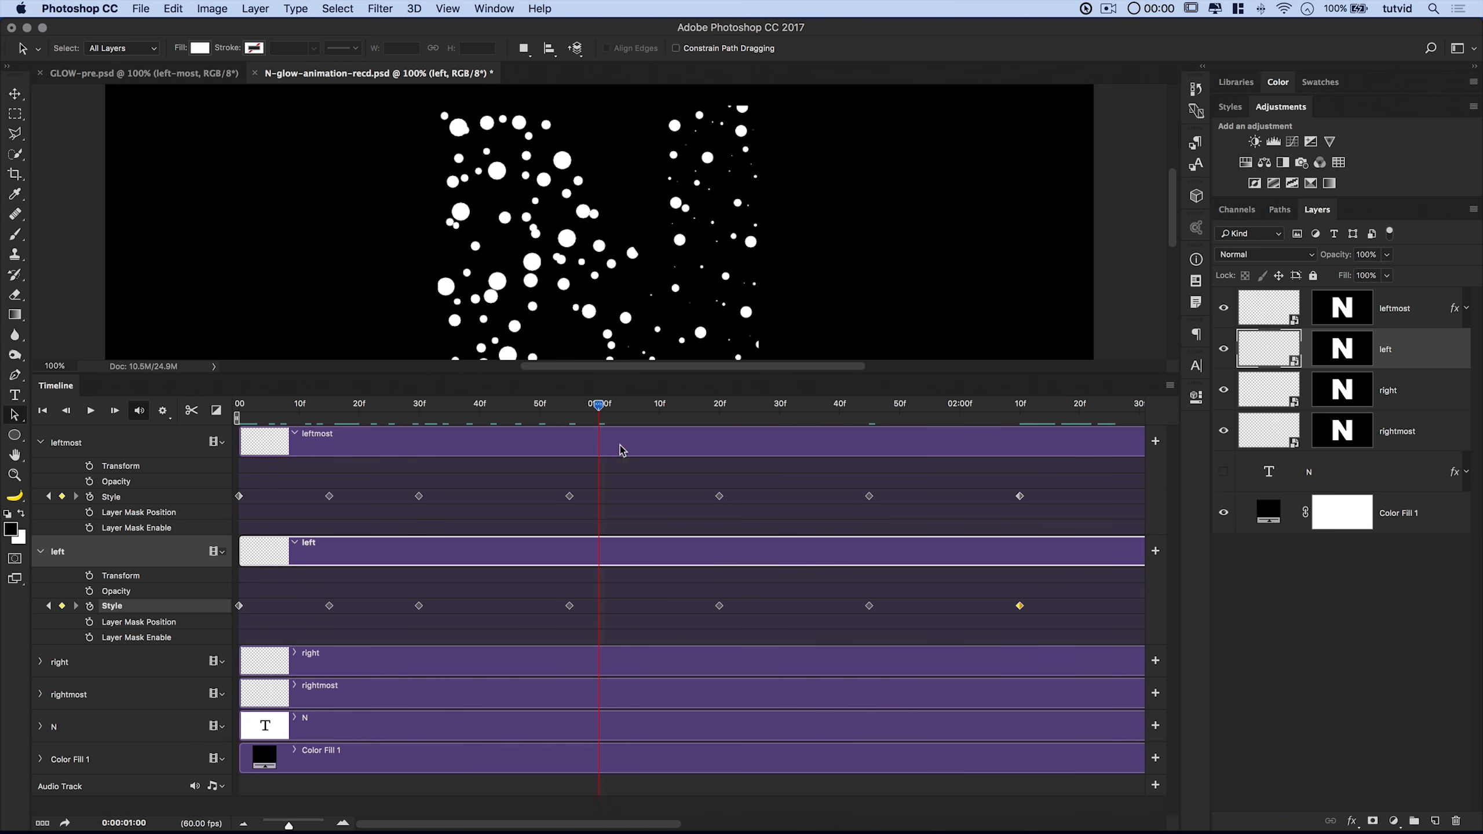
pyautogui.moveTo(977, 405); pyautogui.dragTo(178, 475)
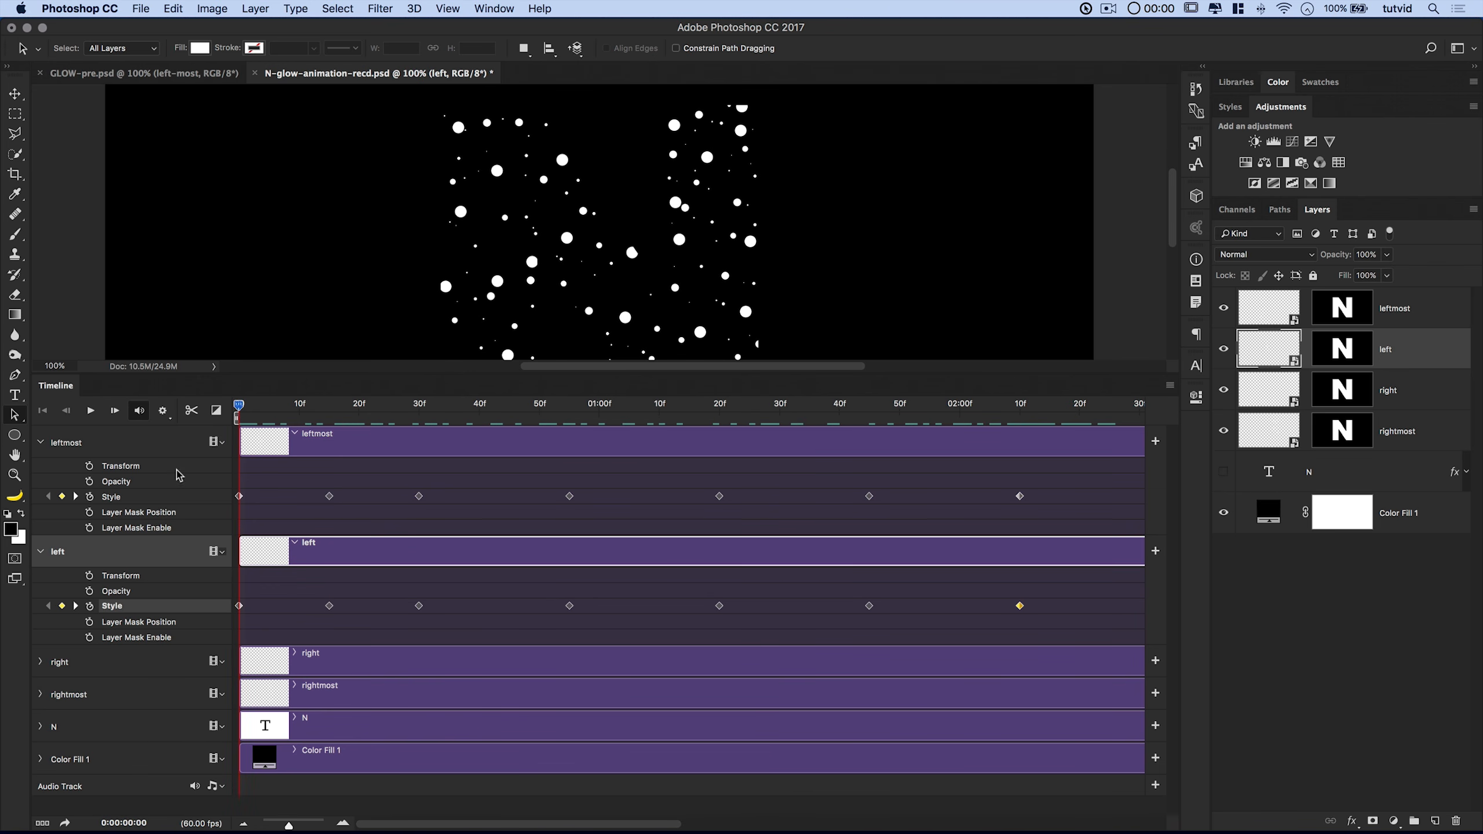
# Expand the right track's properties and zoom the timeline out to show the full five-second duration.
pyautogui.click(41, 663)
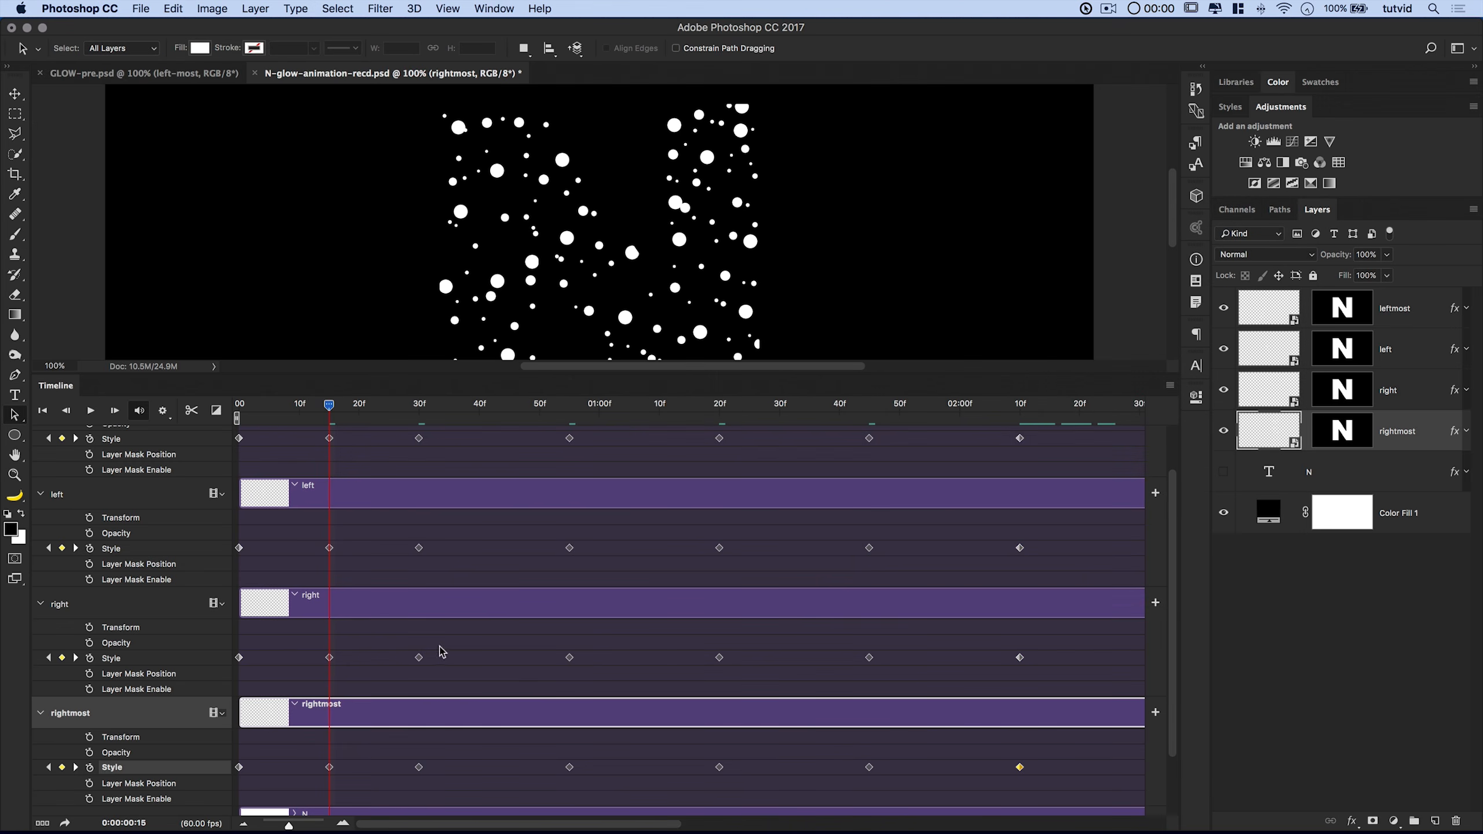
pyautogui.scroll(-3, 390, 600)
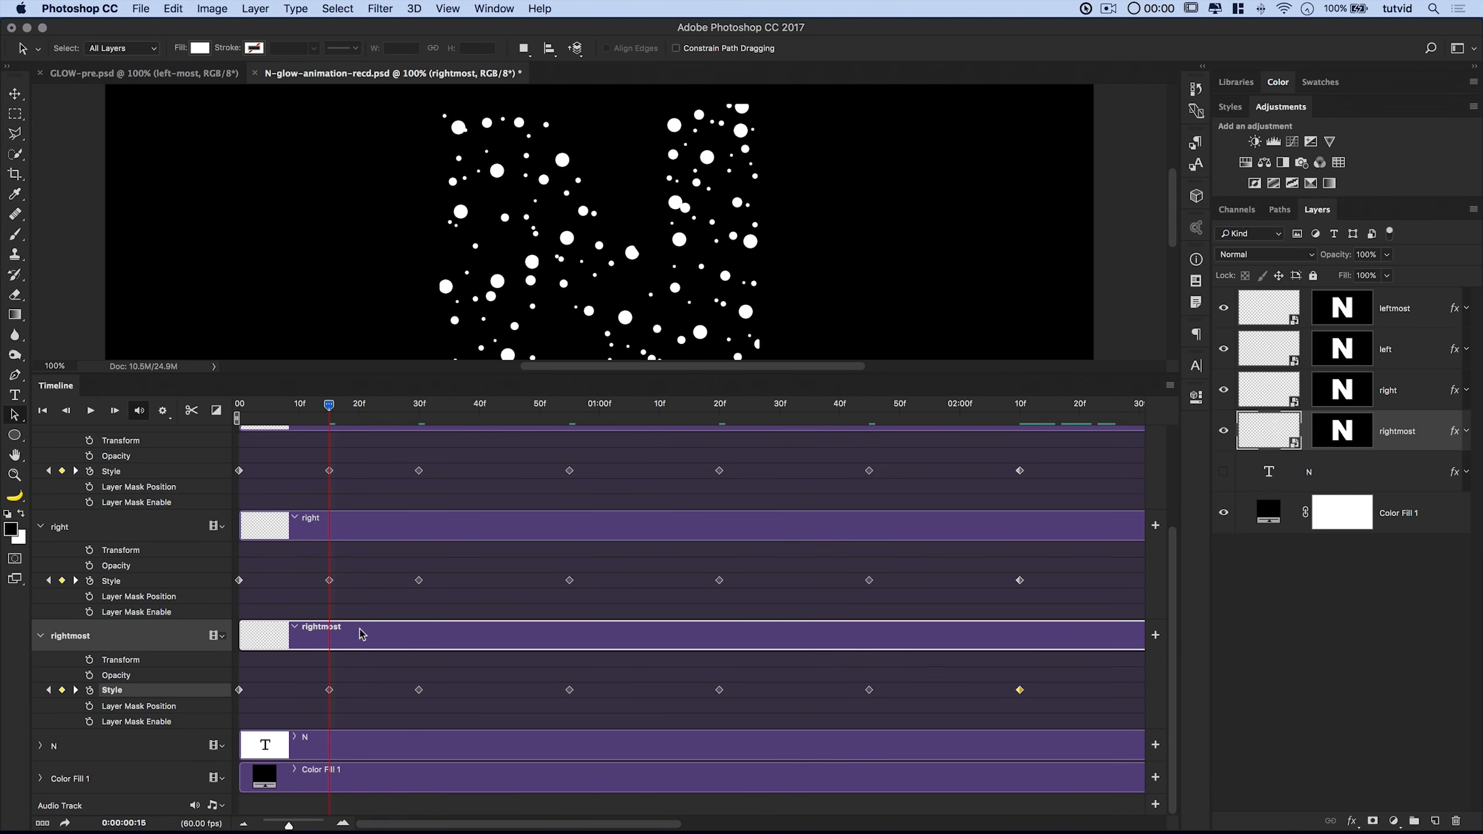
pyautogui.scroll(1, 363, 612)
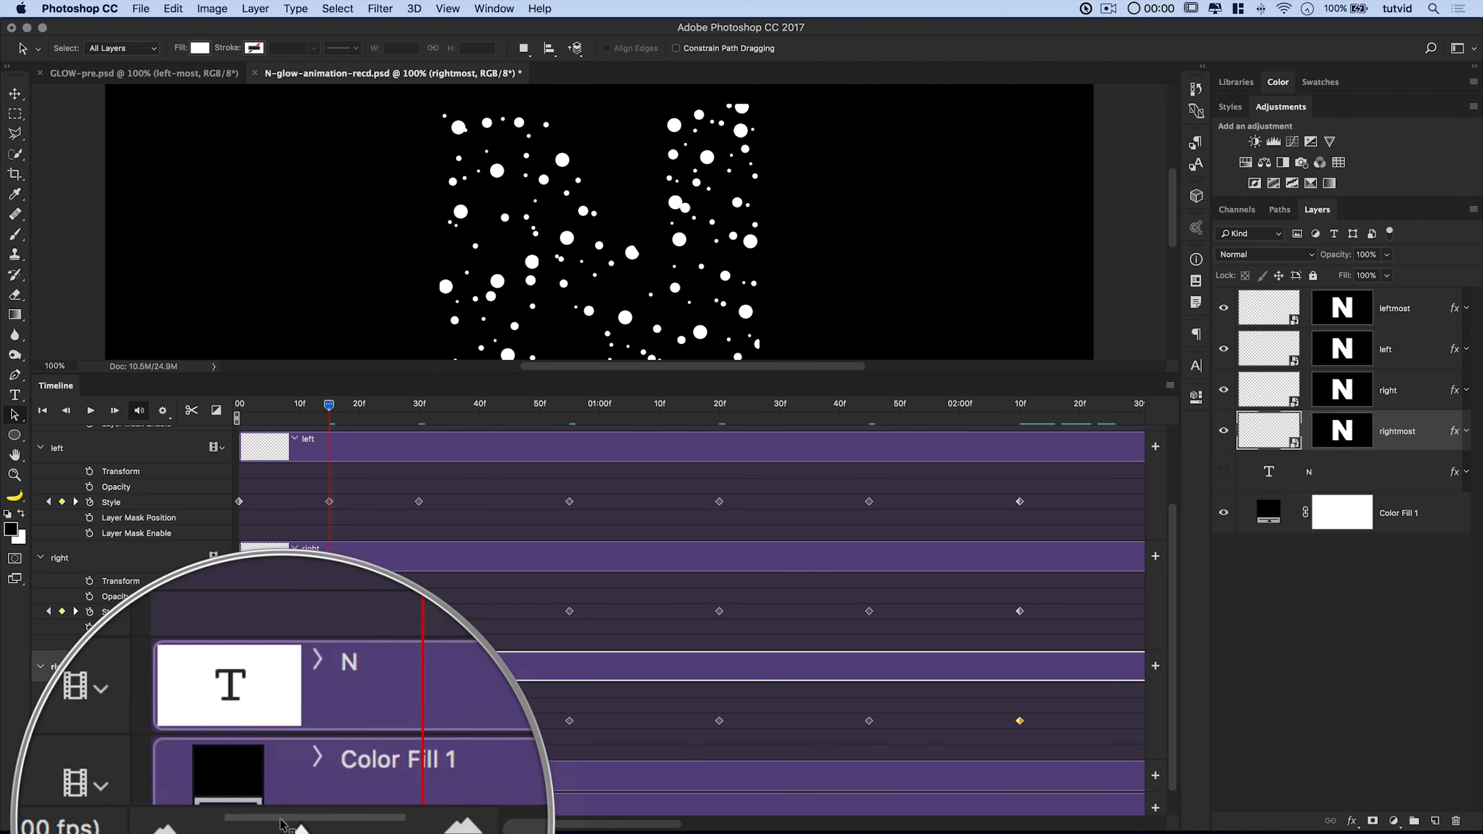
pyautogui.moveTo(288, 825); pyautogui.dragTo(281, 826)
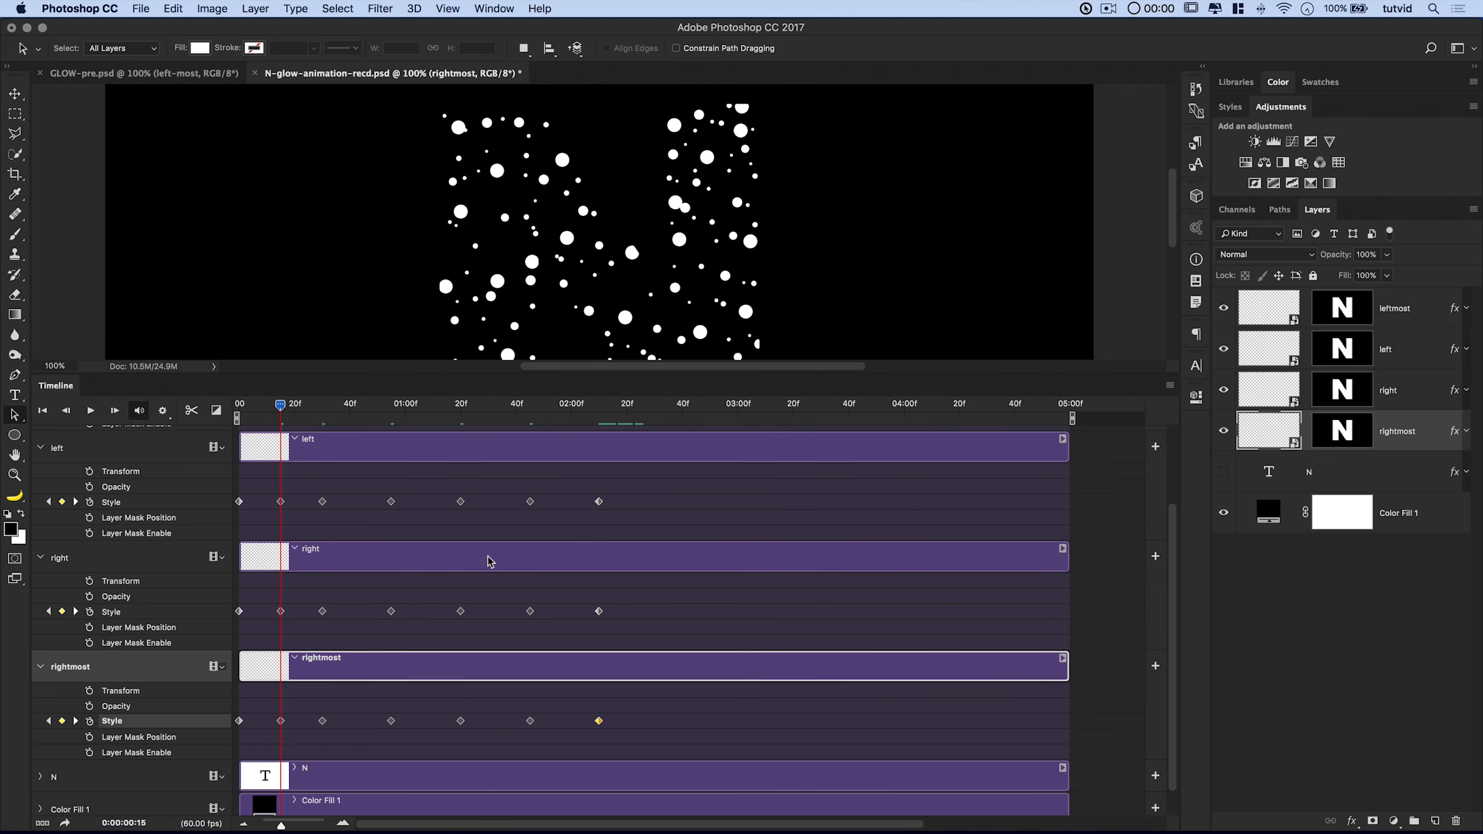
pyautogui.scroll(3, 480, 490)
pyautogui.hscroll(2, 480, 490)
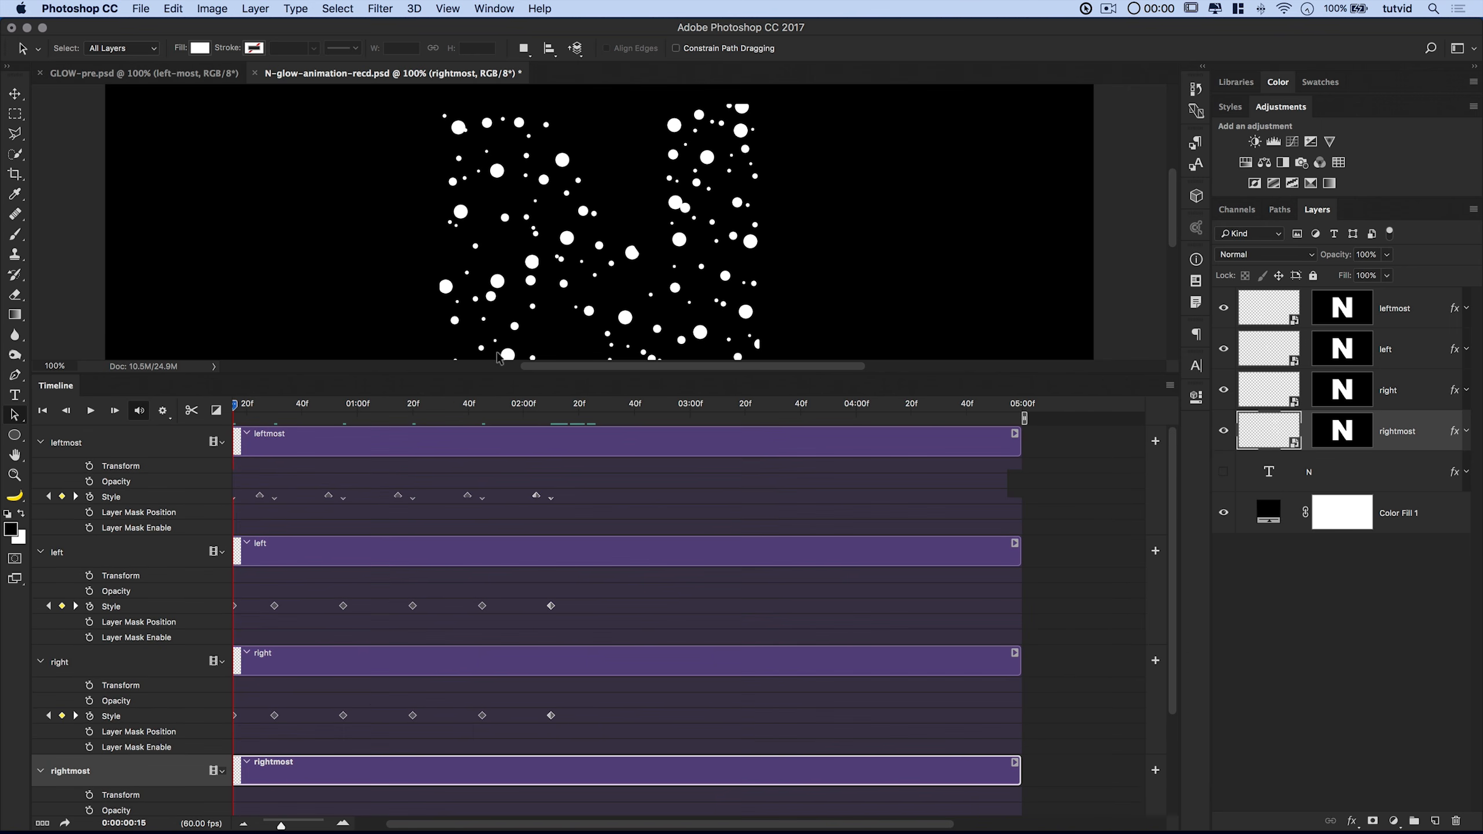
# Resize the Timeline area so the whole letter N shows above it, and return the playhead to the start.
pyautogui.moveTo(494, 372); pyautogui.dragTo(452, 599)
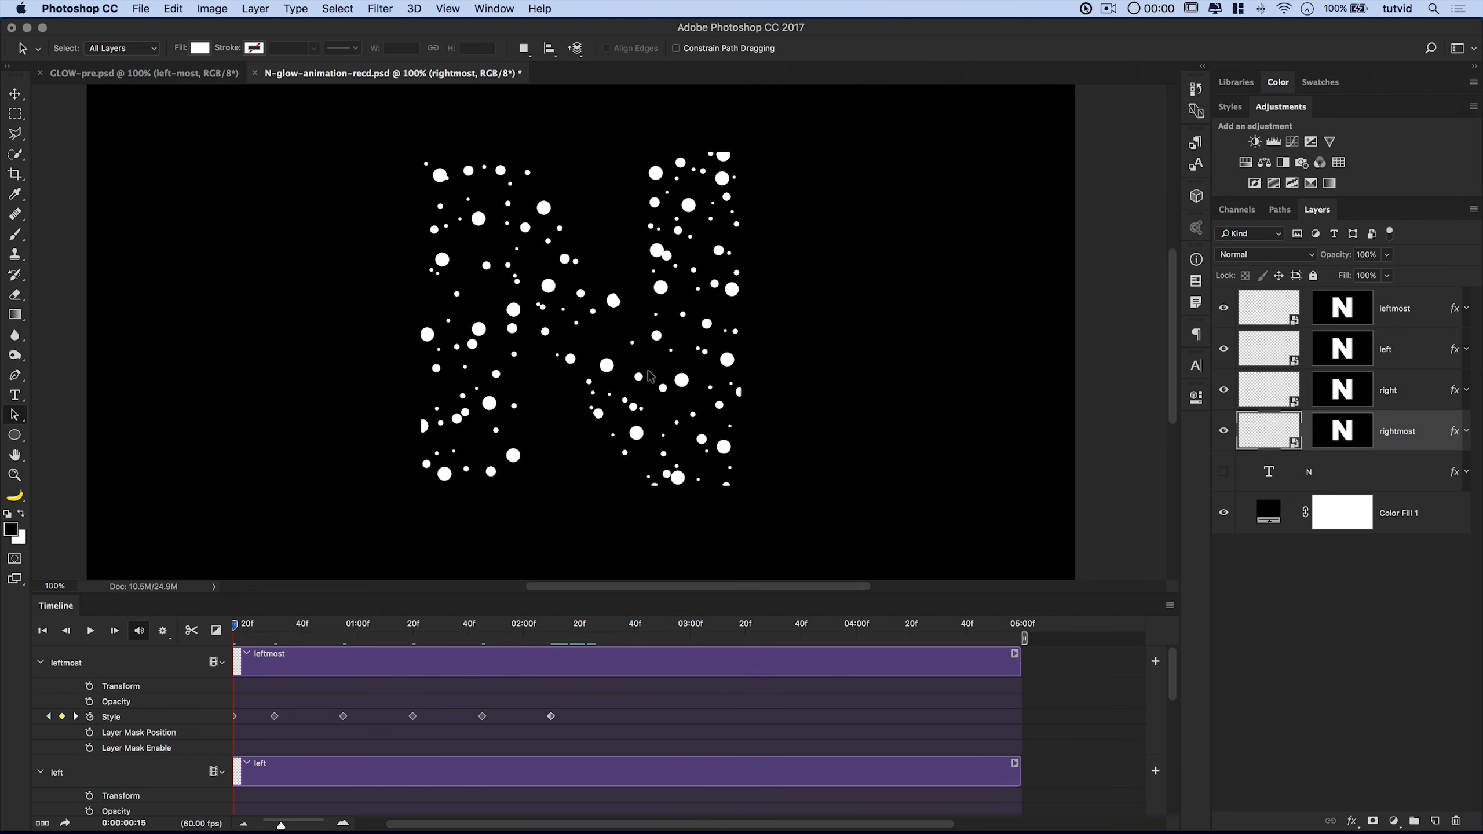
pyautogui.moveTo(236, 631); pyautogui.dragTo(234, 662)
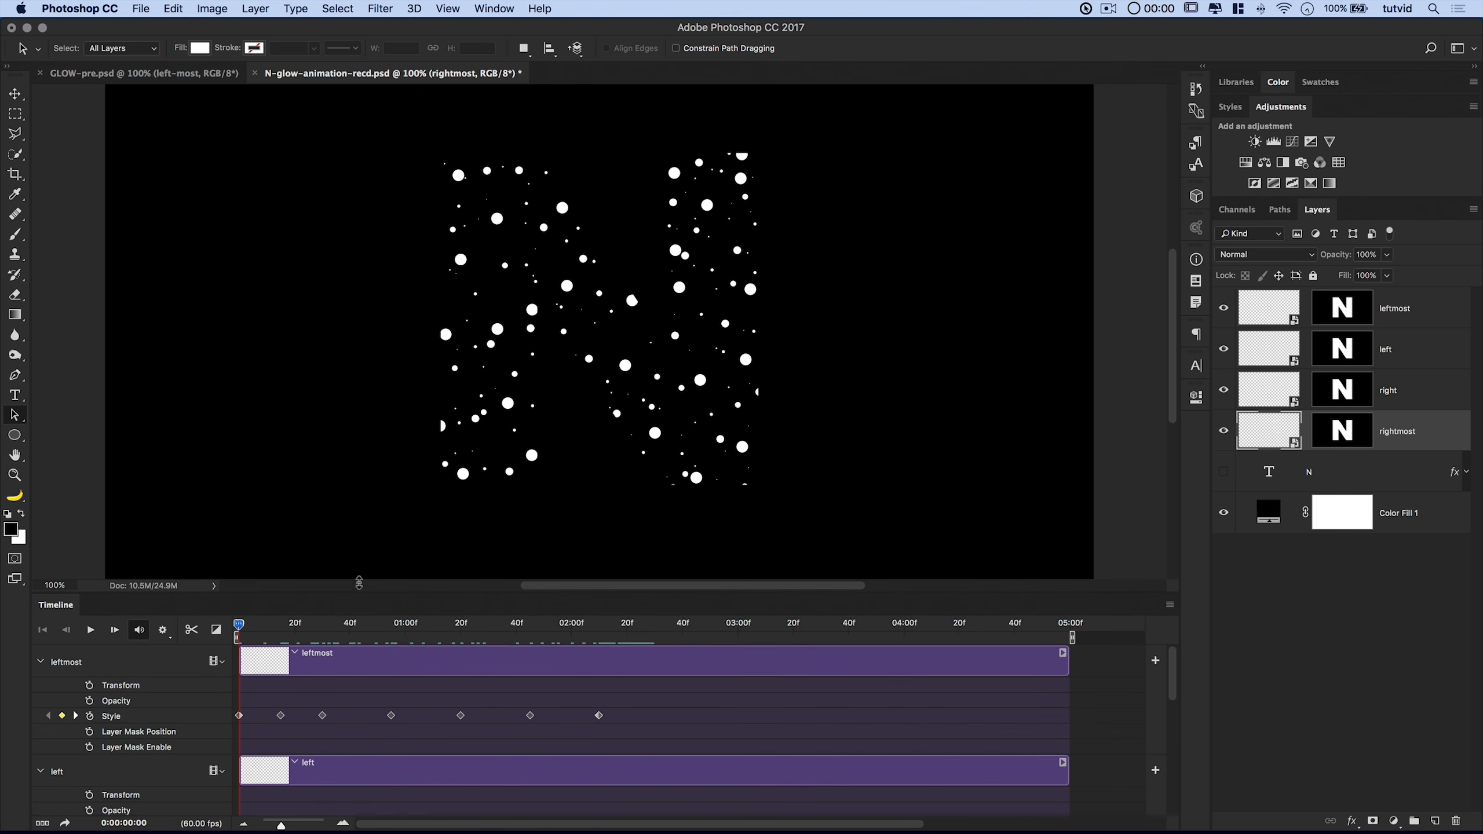
pyautogui.moveTo(358, 594); pyautogui.dragTo(373, 536)
pyautogui.hscroll(-2, 402, 639)
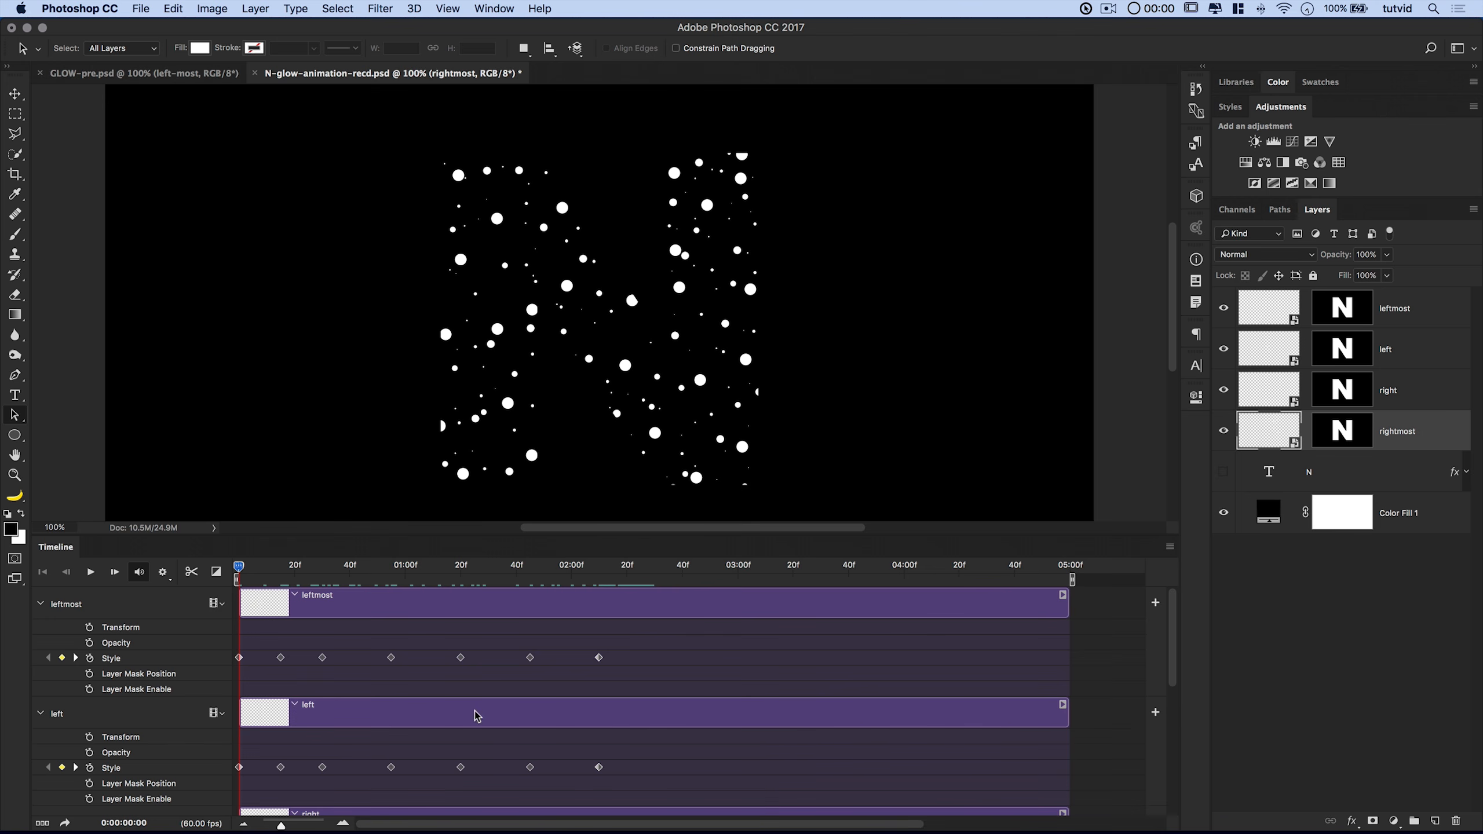
# Shift all of the left track's Style keyframes together so the first one sits at frame 30.
pyautogui.click(139, 823)
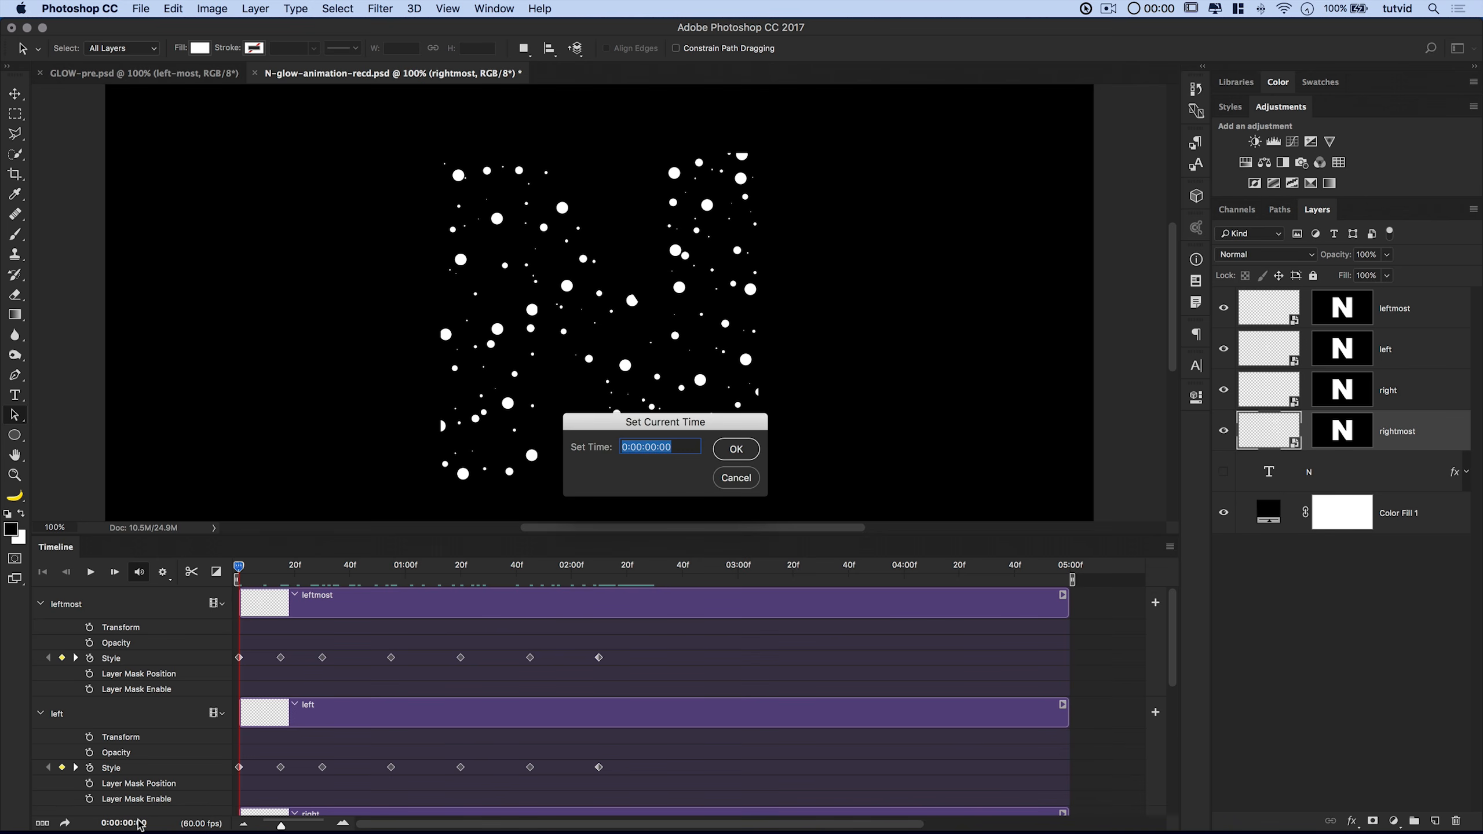
pyautogui.write('30')
pyautogui.click(735, 449)
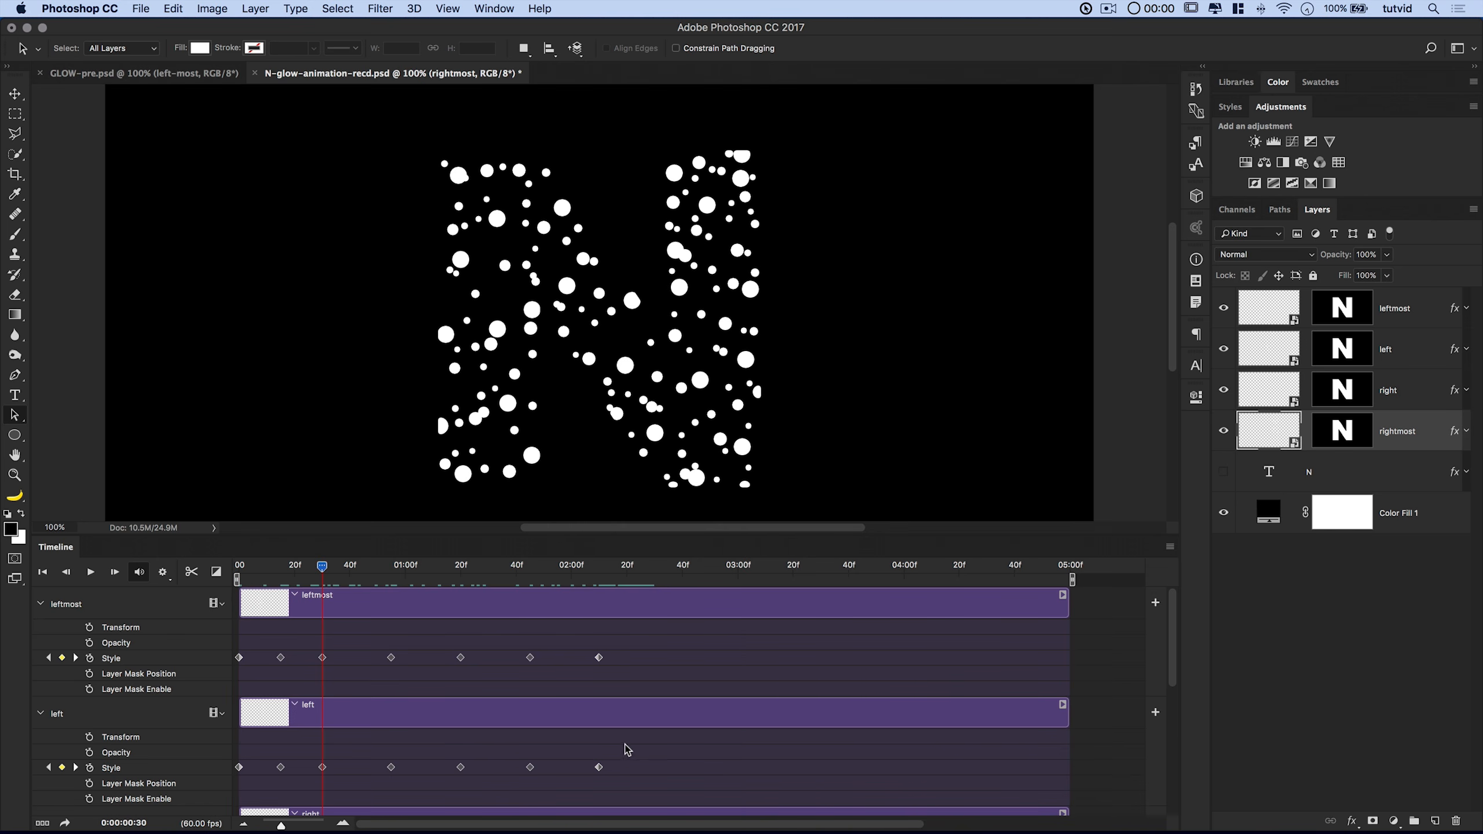
pyautogui.click(225, 770)
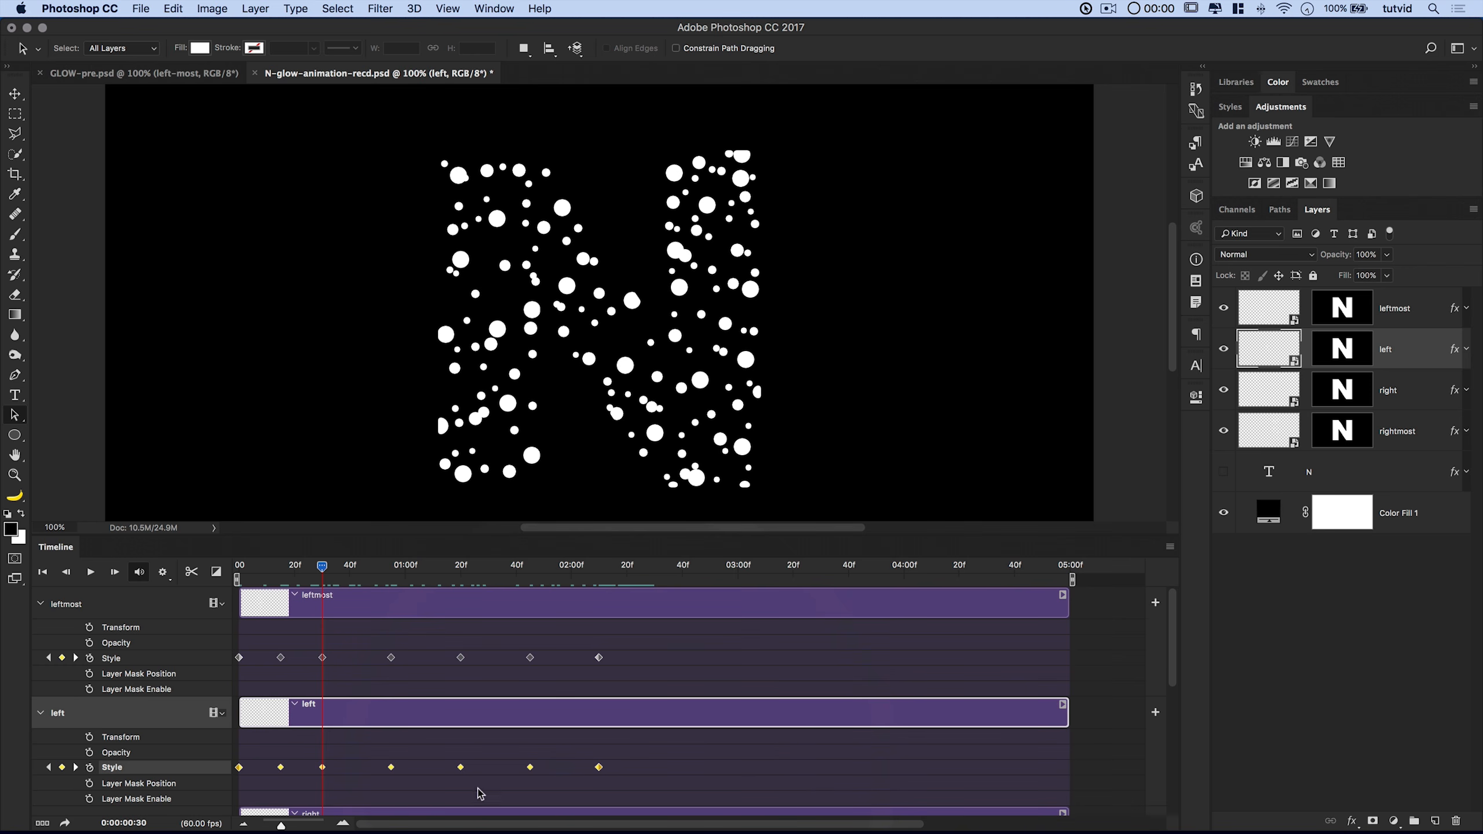
pyautogui.moveTo(241, 773); pyautogui.dragTo(326, 775)
pyautogui.moveTo(322, 568); pyautogui.dragTo(238, 578)
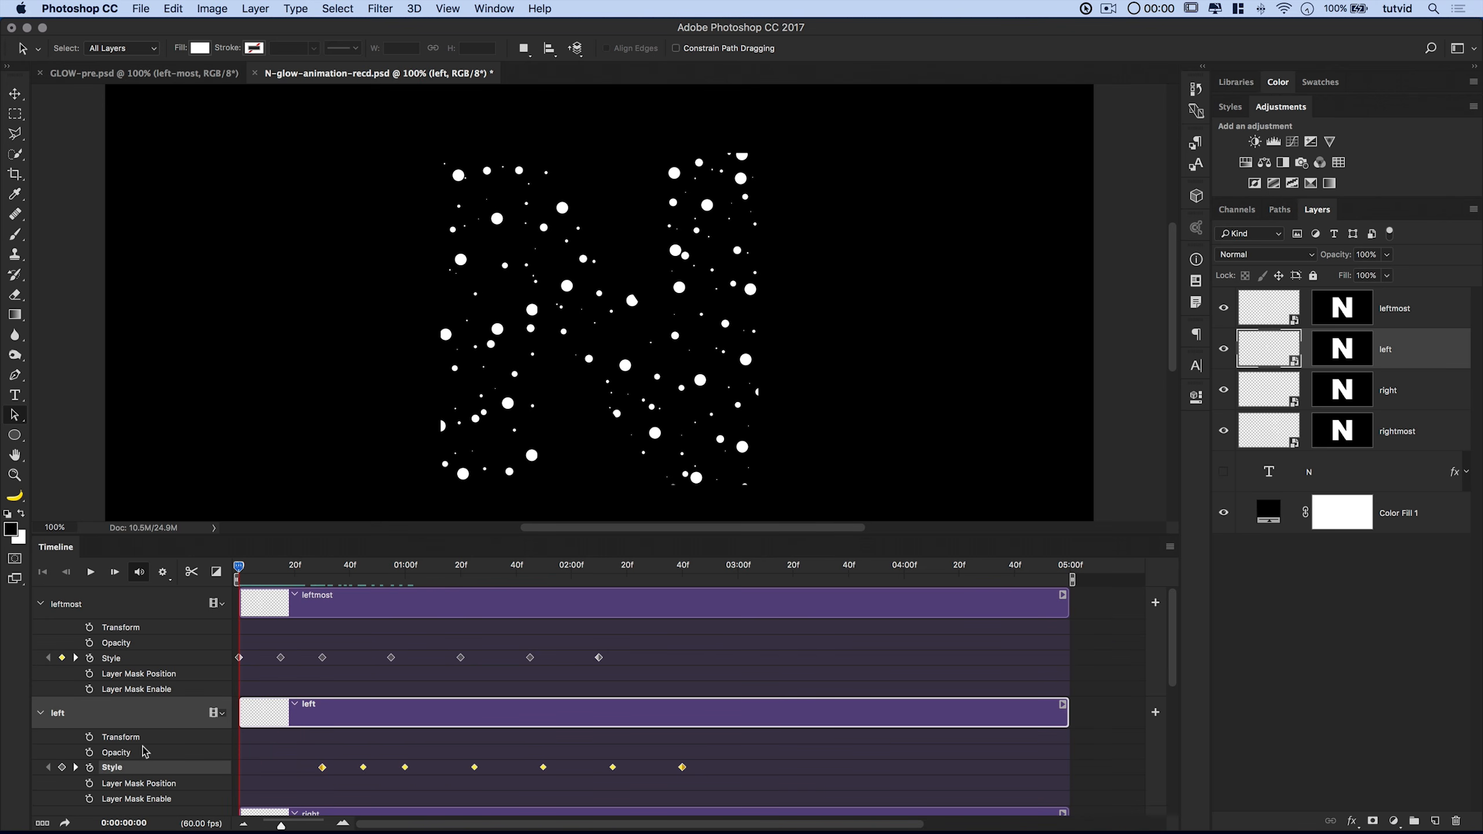
# Set the current time to 1:00 and shift all of the right track's Style keyframes to begin there.
pyautogui.click(124, 824)
pyautogui.write('1:00')
pyautogui.press('Return')
pyautogui.scroll(-3, 408, 769)
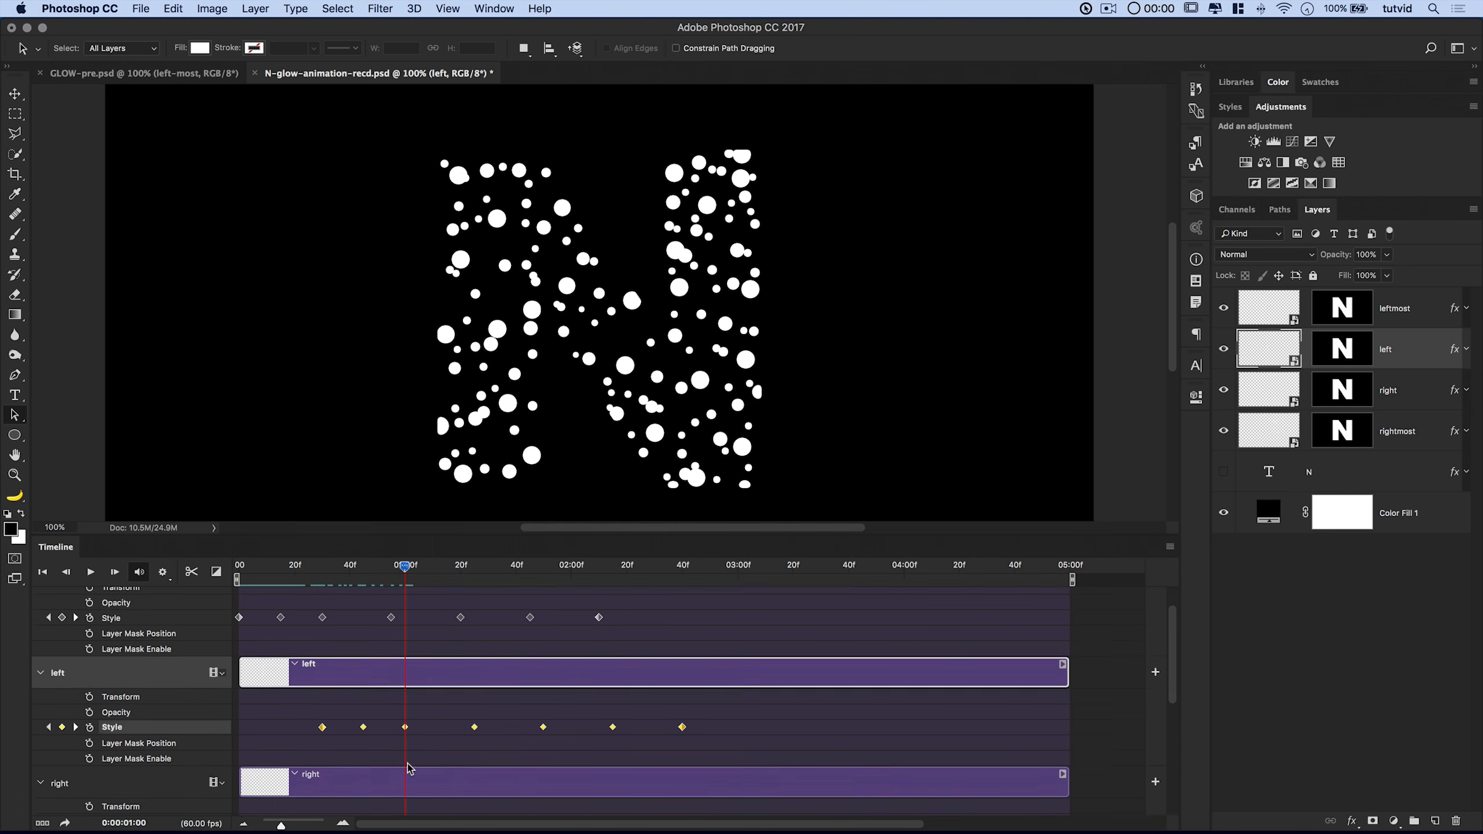
pyautogui.click(421, 759)
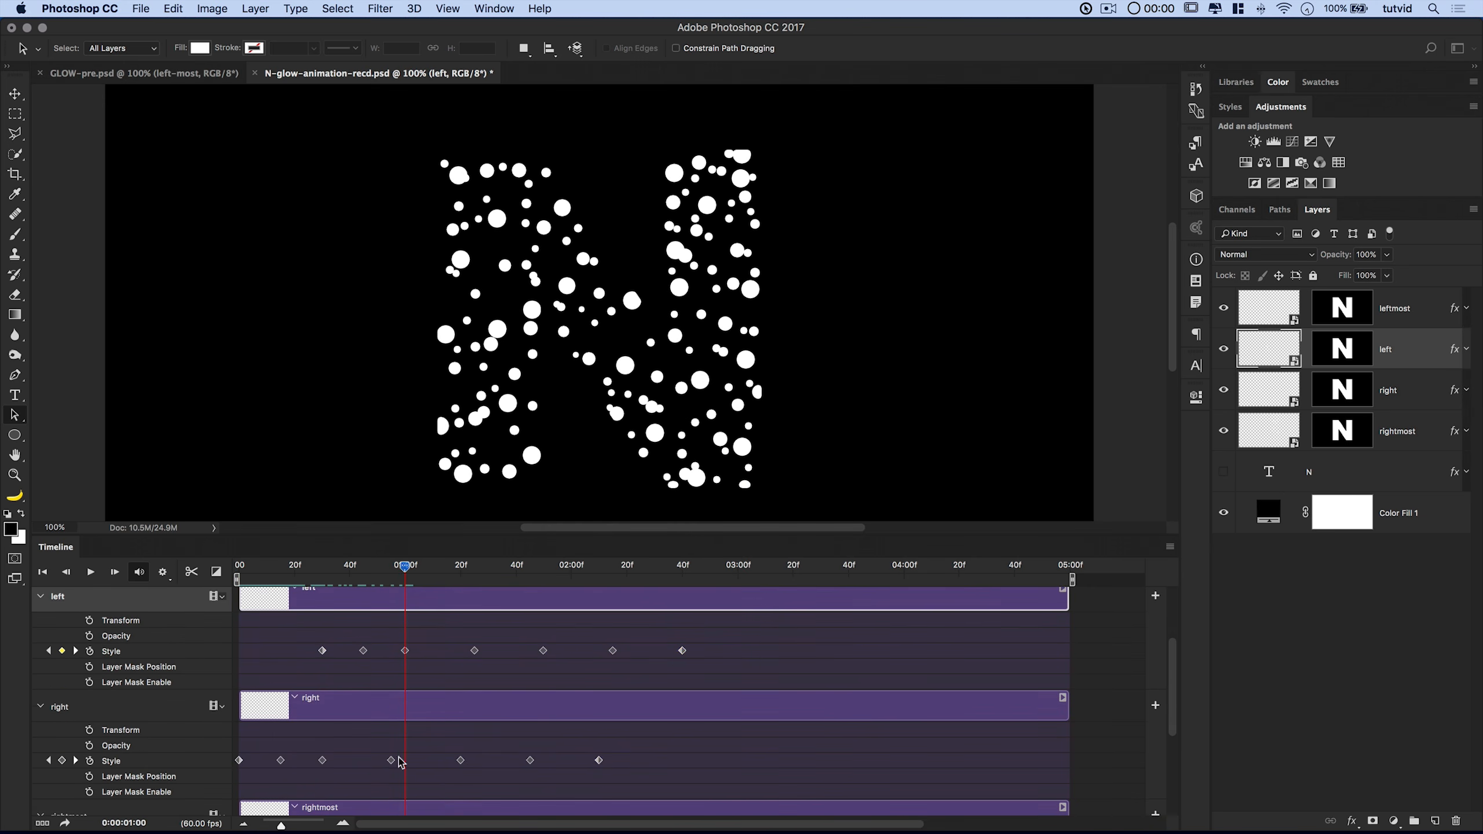
pyautogui.click(202, 761)
pyautogui.moveTo(241, 763); pyautogui.dragTo(424, 761)
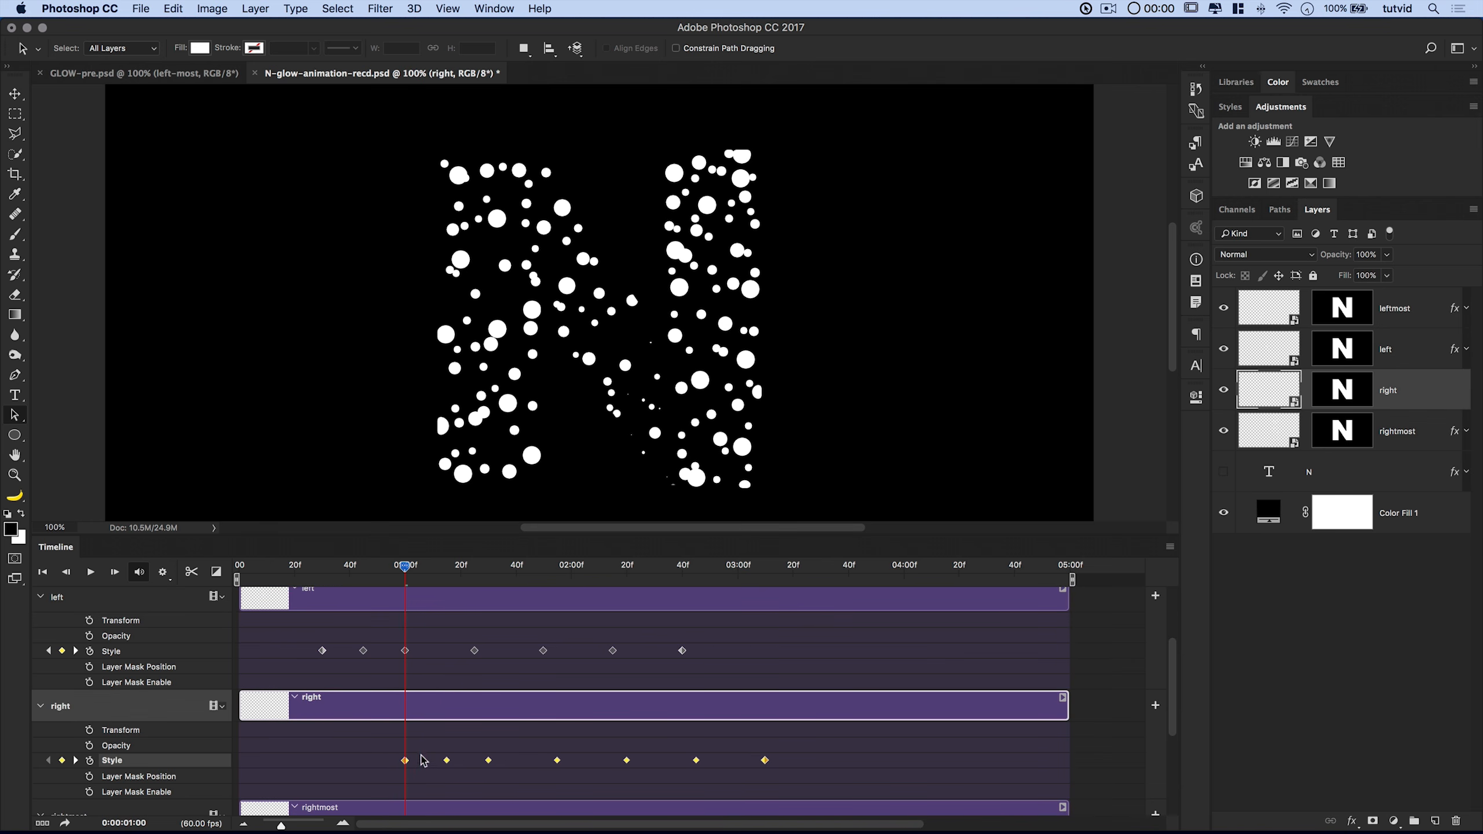
# Set the current time to 1:30 and shift all of the rightmost track's Style keyframes to begin there.
pyautogui.click(124, 823)
pyautogui.write('130')
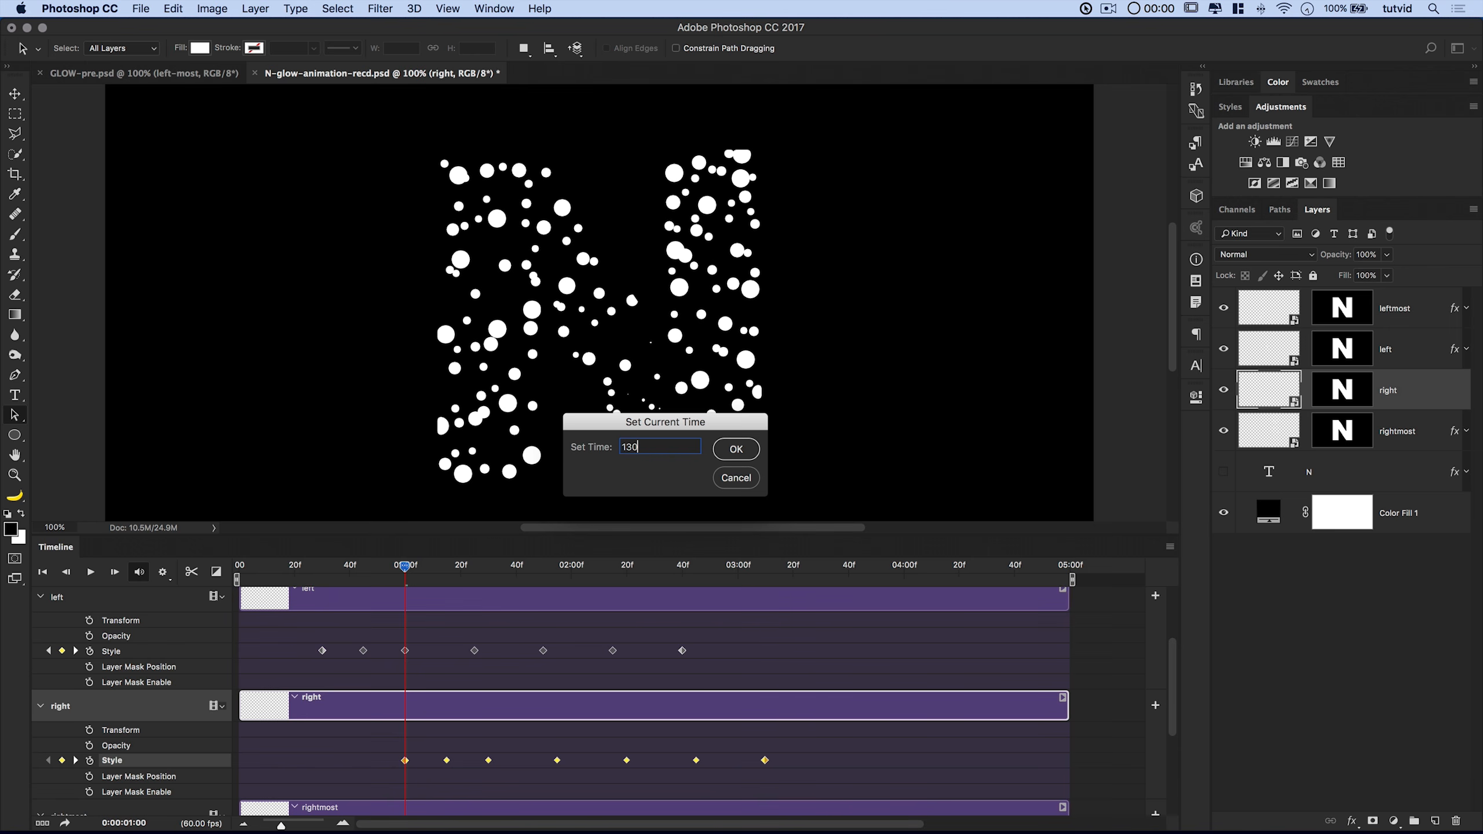
pyautogui.click(735, 449)
pyautogui.scroll(-3, 598, 684)
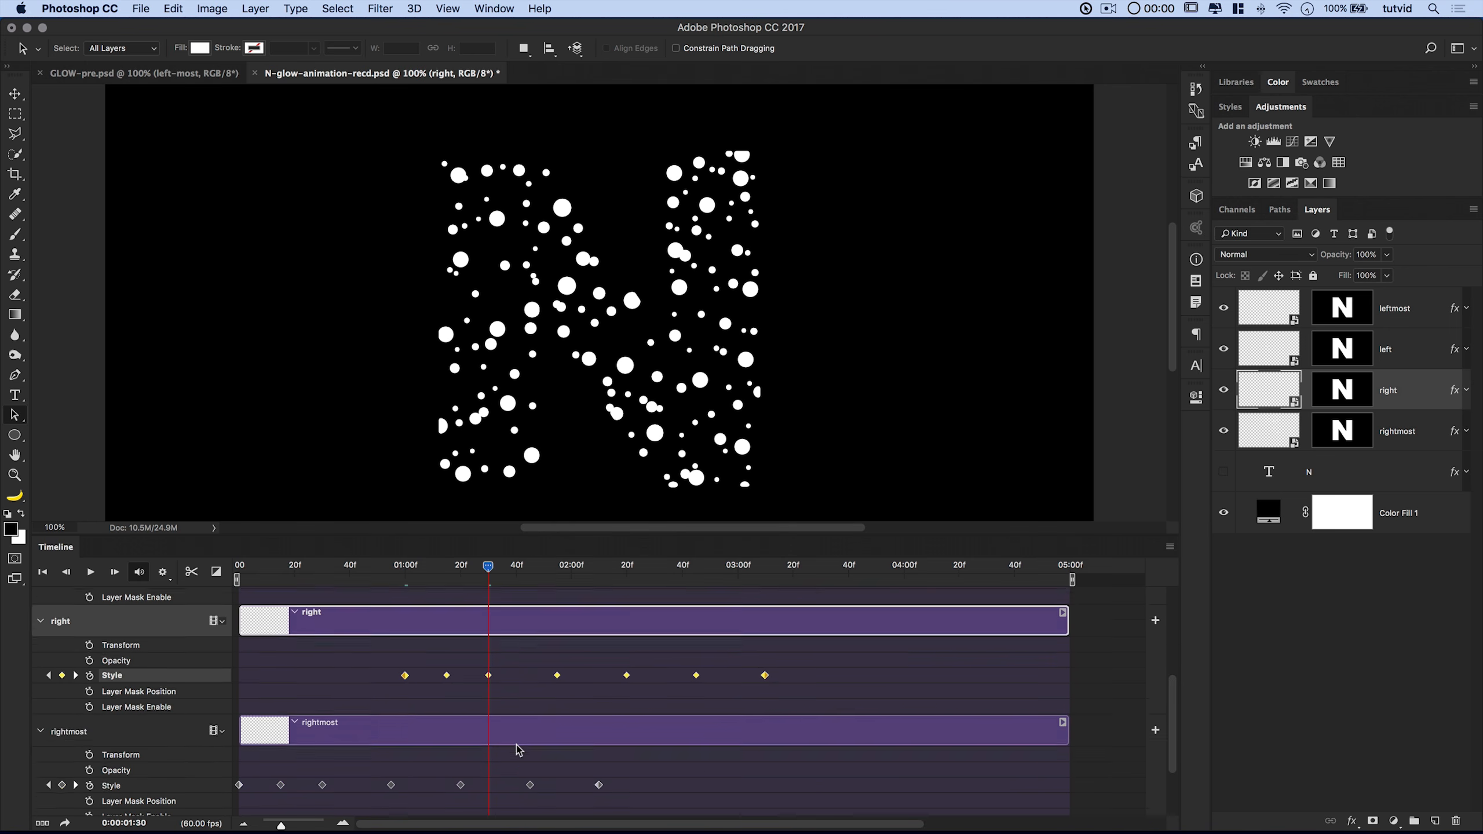
pyautogui.scroll(1, 640, 682)
pyautogui.click(502, 758)
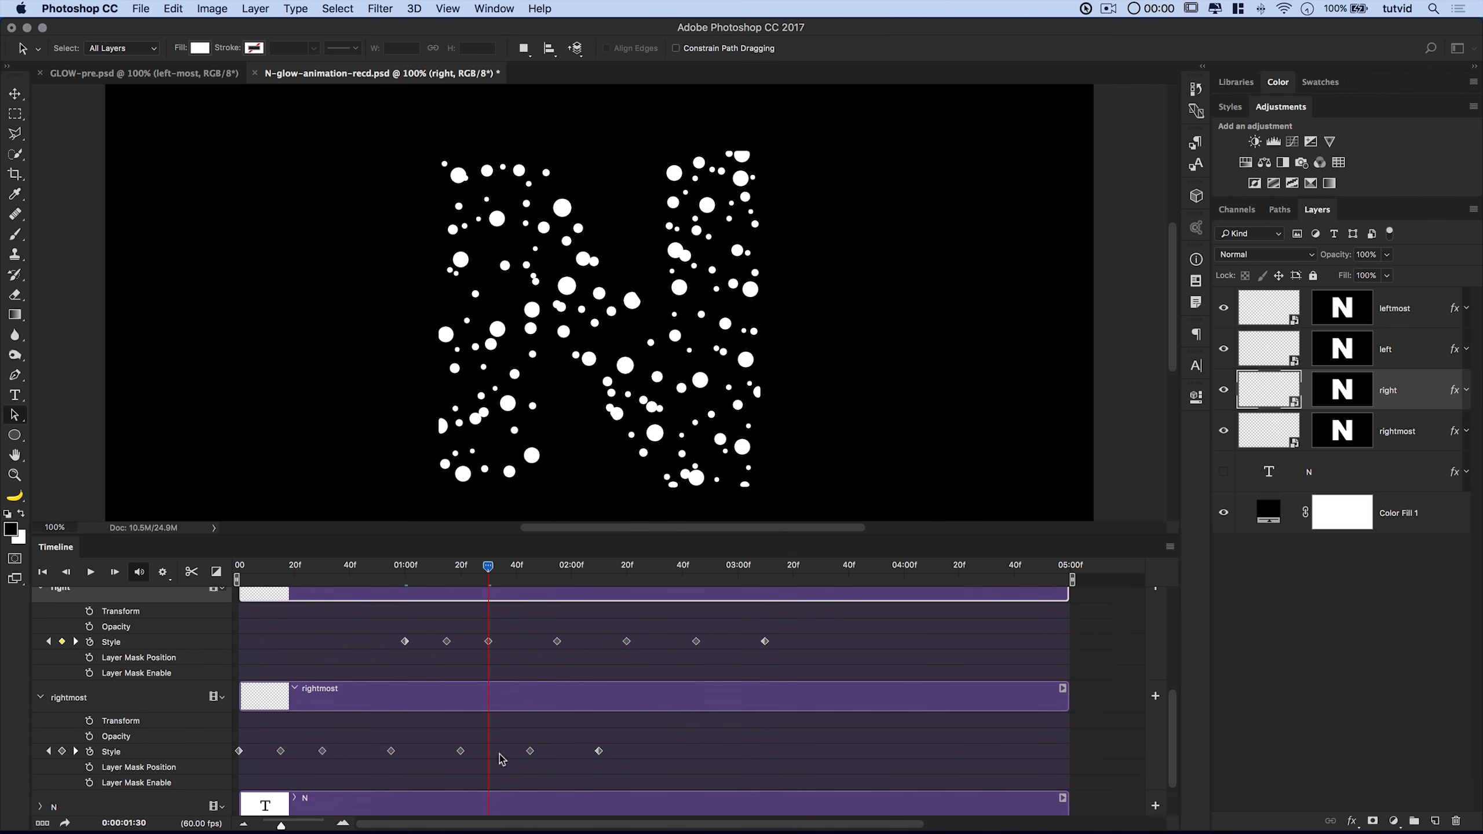
pyautogui.click(112, 751)
pyautogui.moveTo(241, 754); pyautogui.dragTo(488, 779)
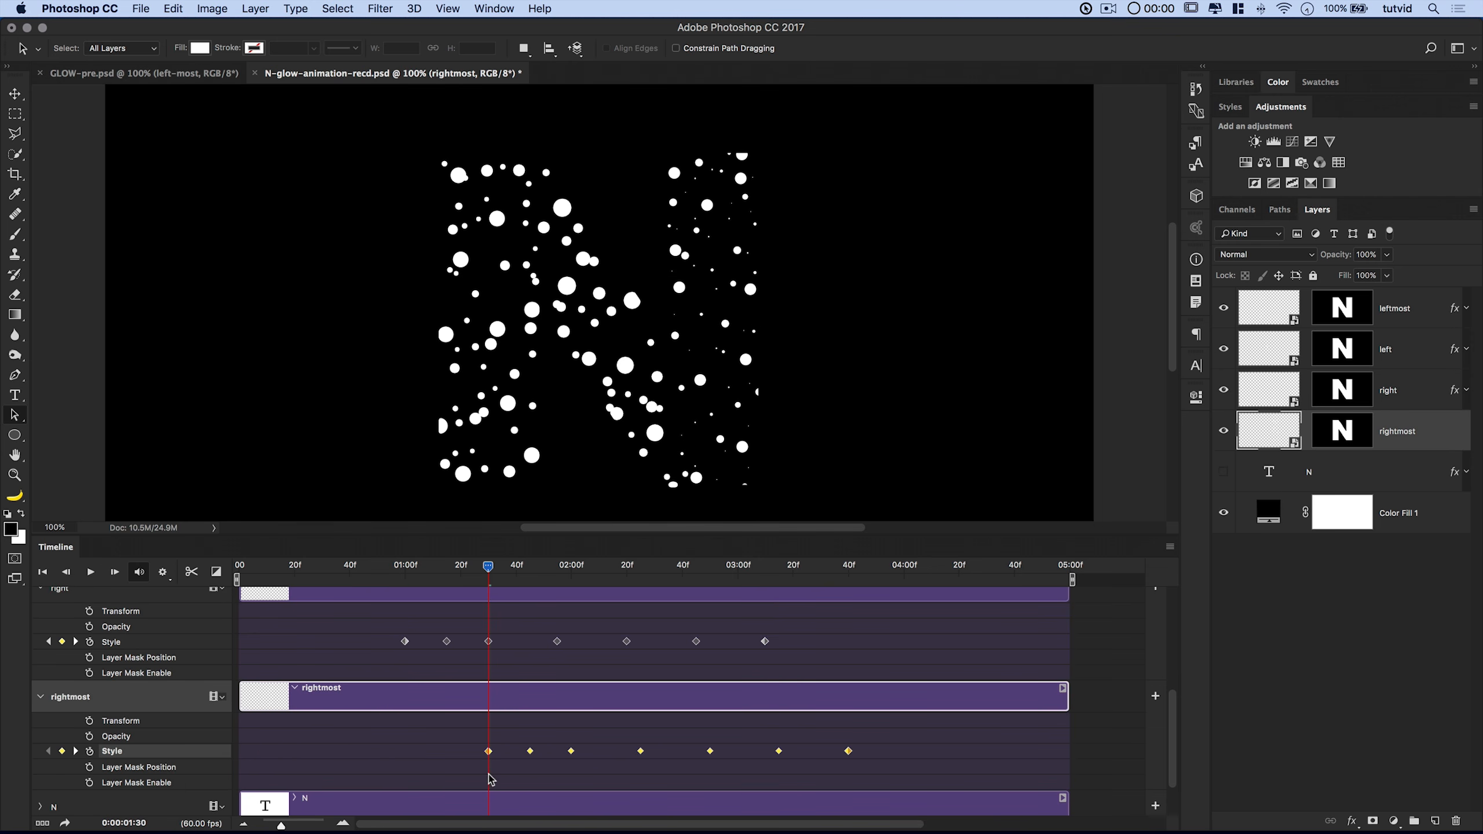
# Collapse the rightmost, right, left and leftmost tracks, and shrink the Timeline area to give the canvas more room.
pyautogui.click(41, 698)
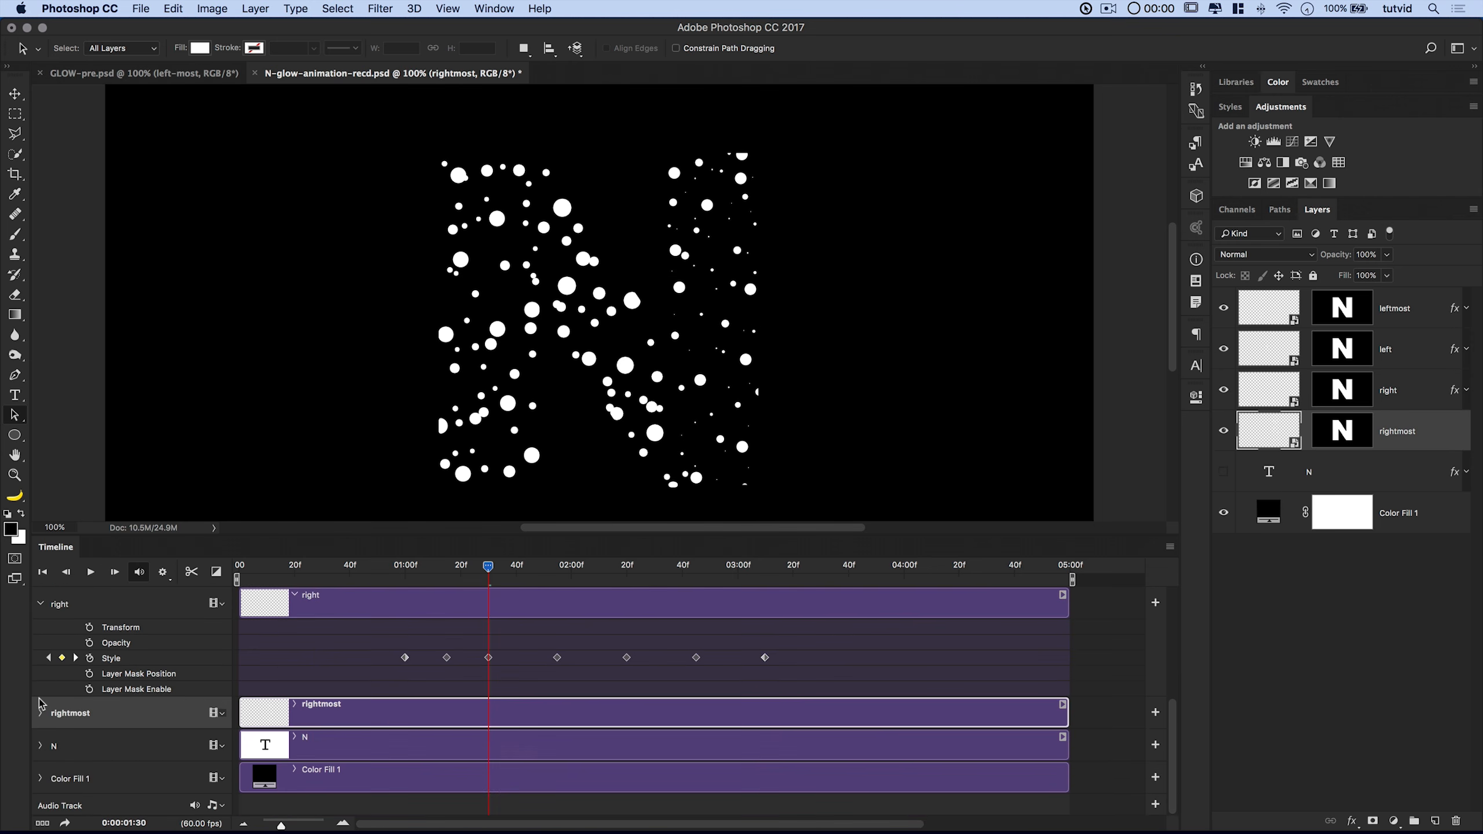
pyautogui.click(44, 610)
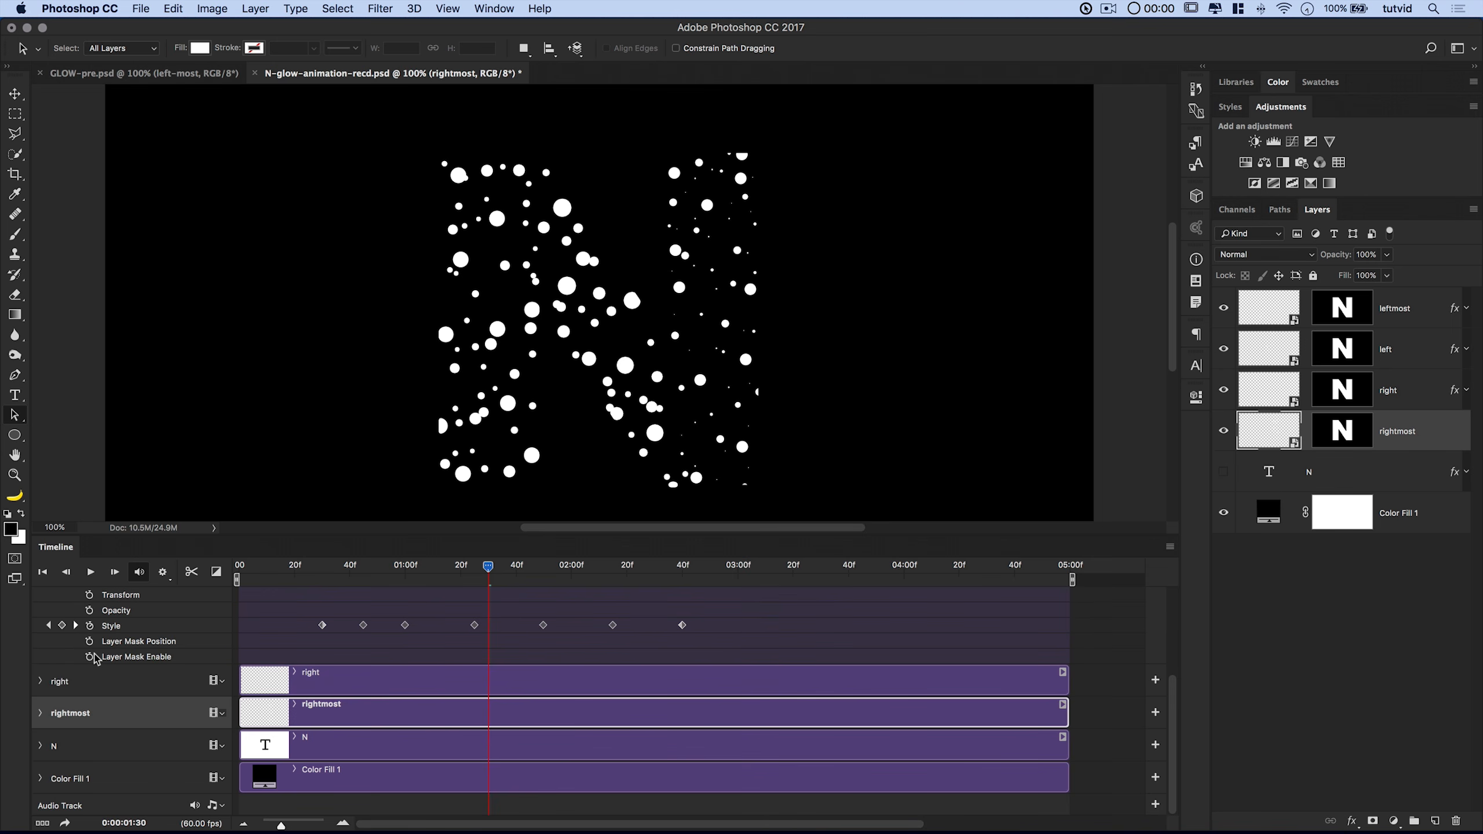
pyautogui.scroll(4, 131, 655)
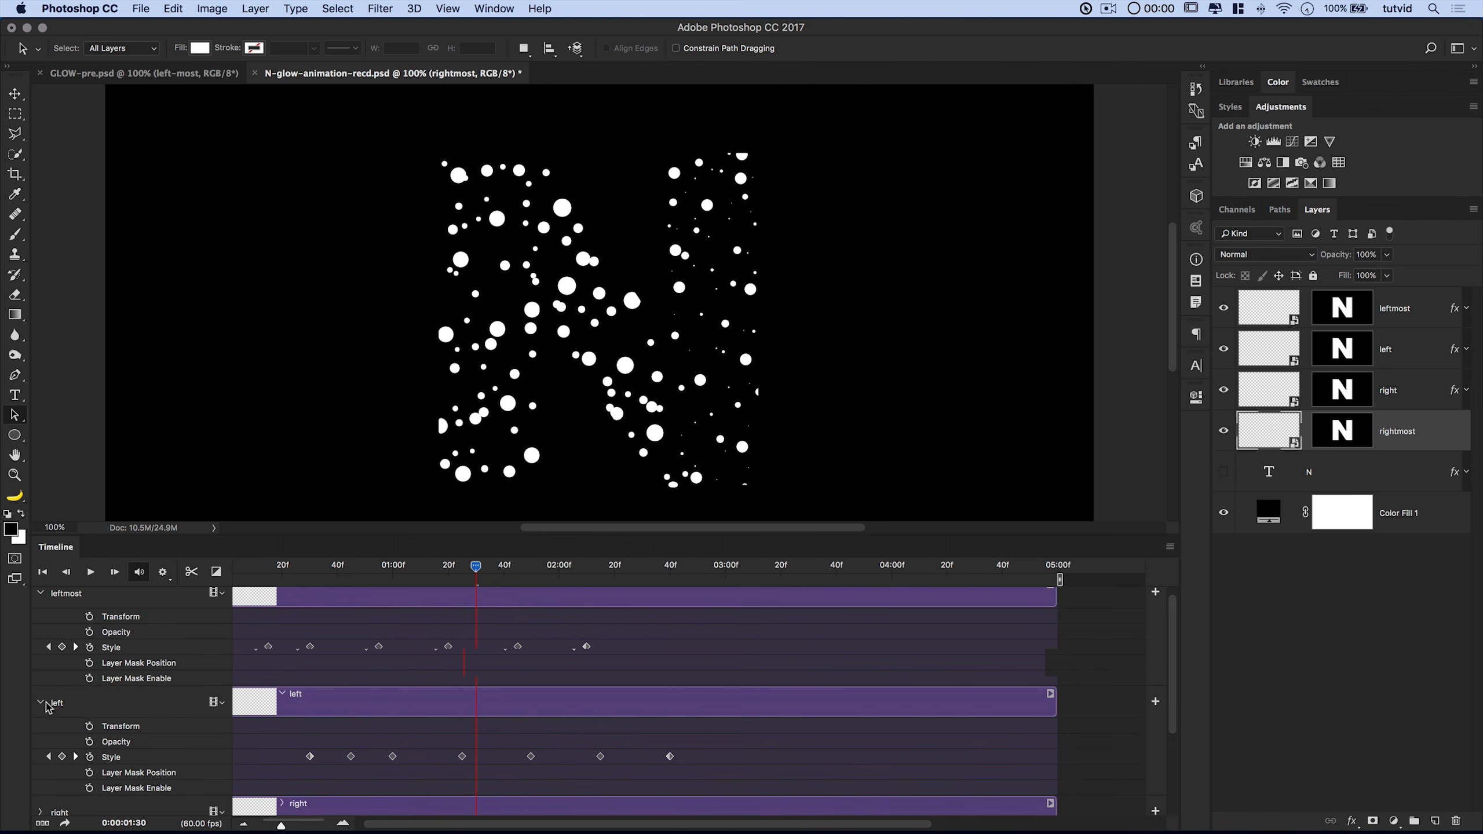
pyautogui.click(48, 708)
pyautogui.click(41, 704)
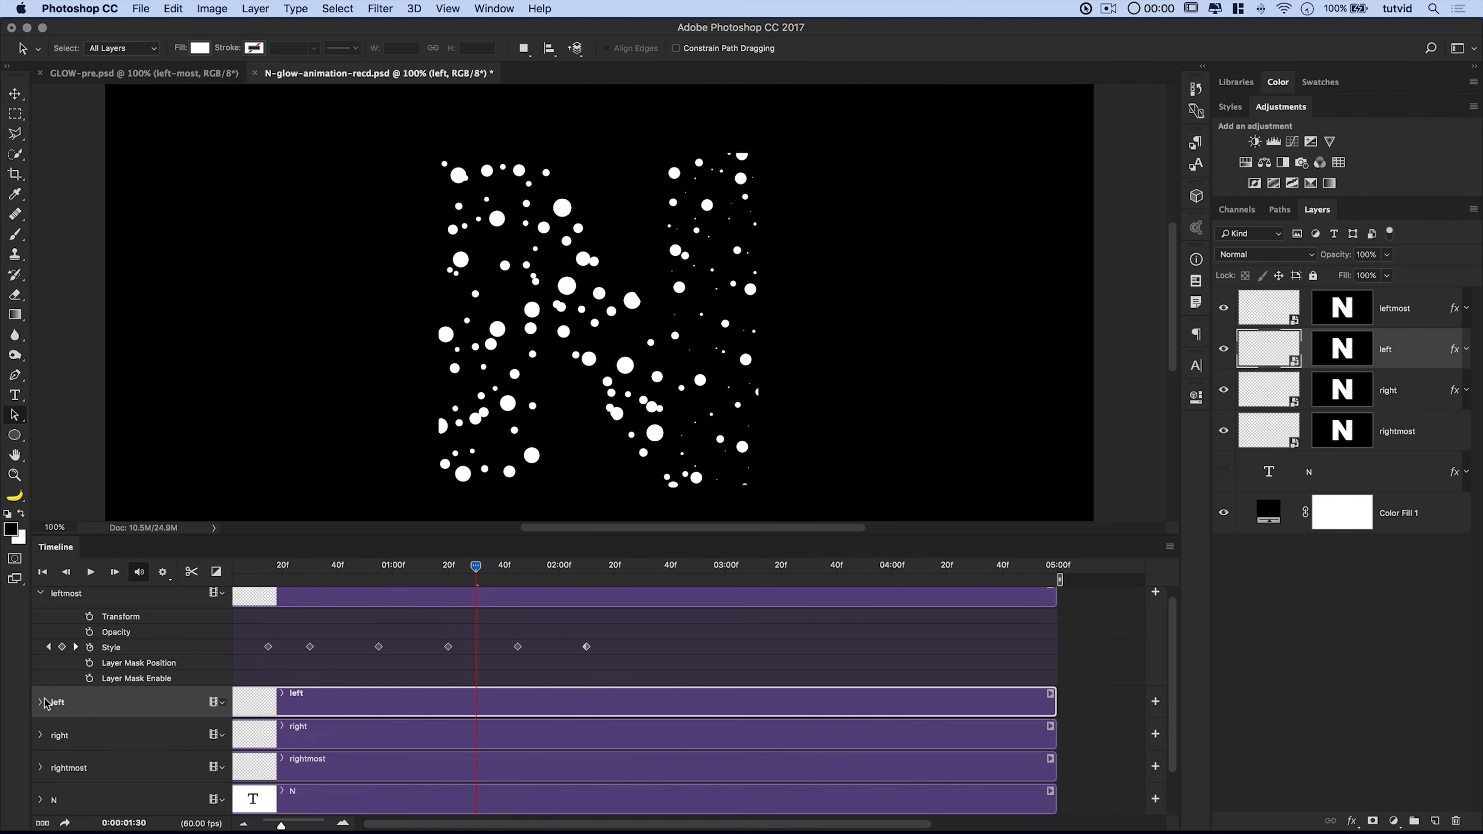
pyautogui.click(40, 595)
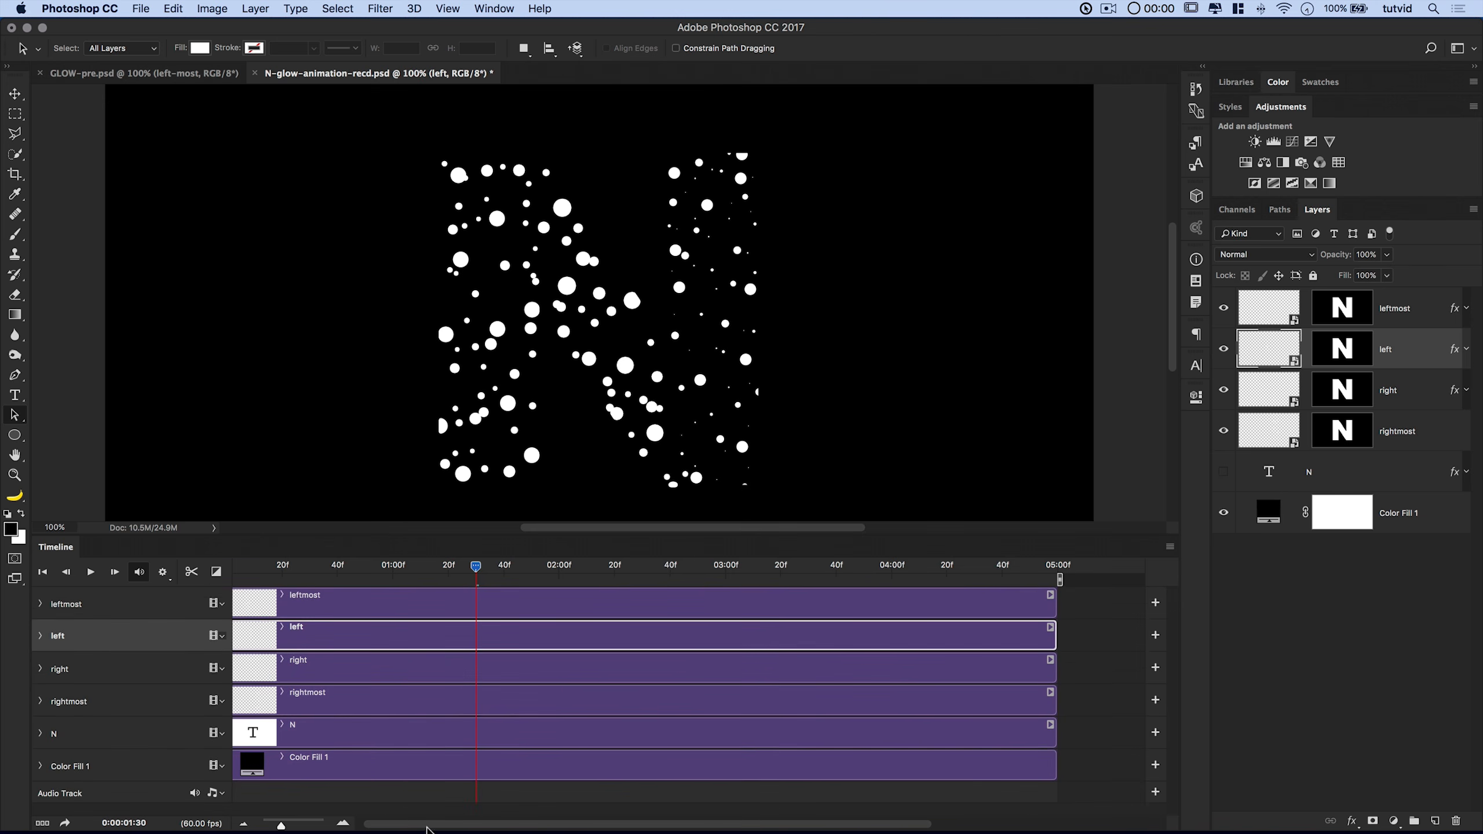
pyautogui.moveTo(423, 536); pyautogui.dragTo(409, 640)
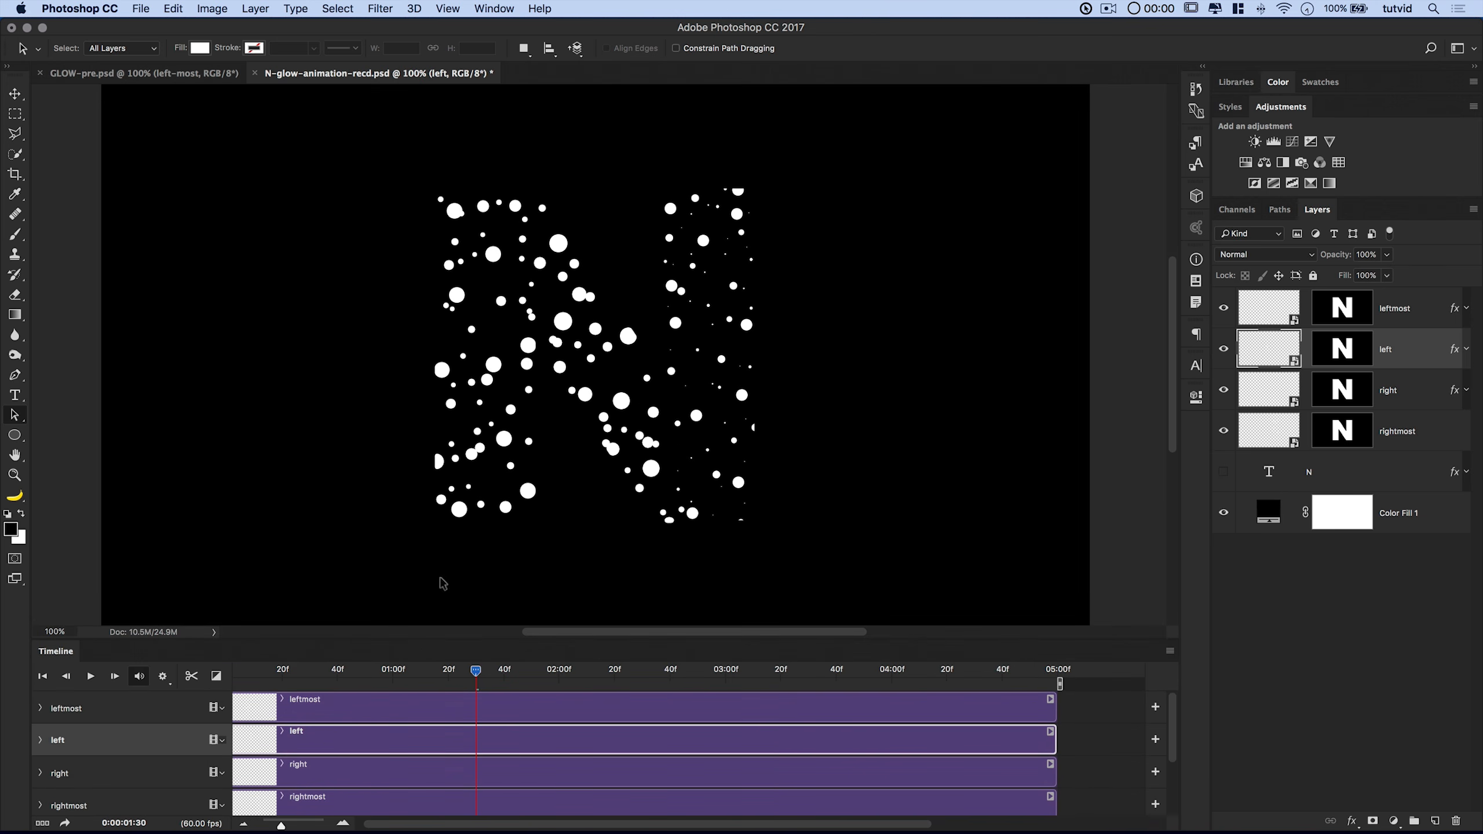
# Scrub through the timeline and play back the staggered animation of the letter N.
pyautogui.click(285, 671)
pyautogui.moveTo(264, 672); pyautogui.dragTo(804, 815)
pyautogui.press('space')
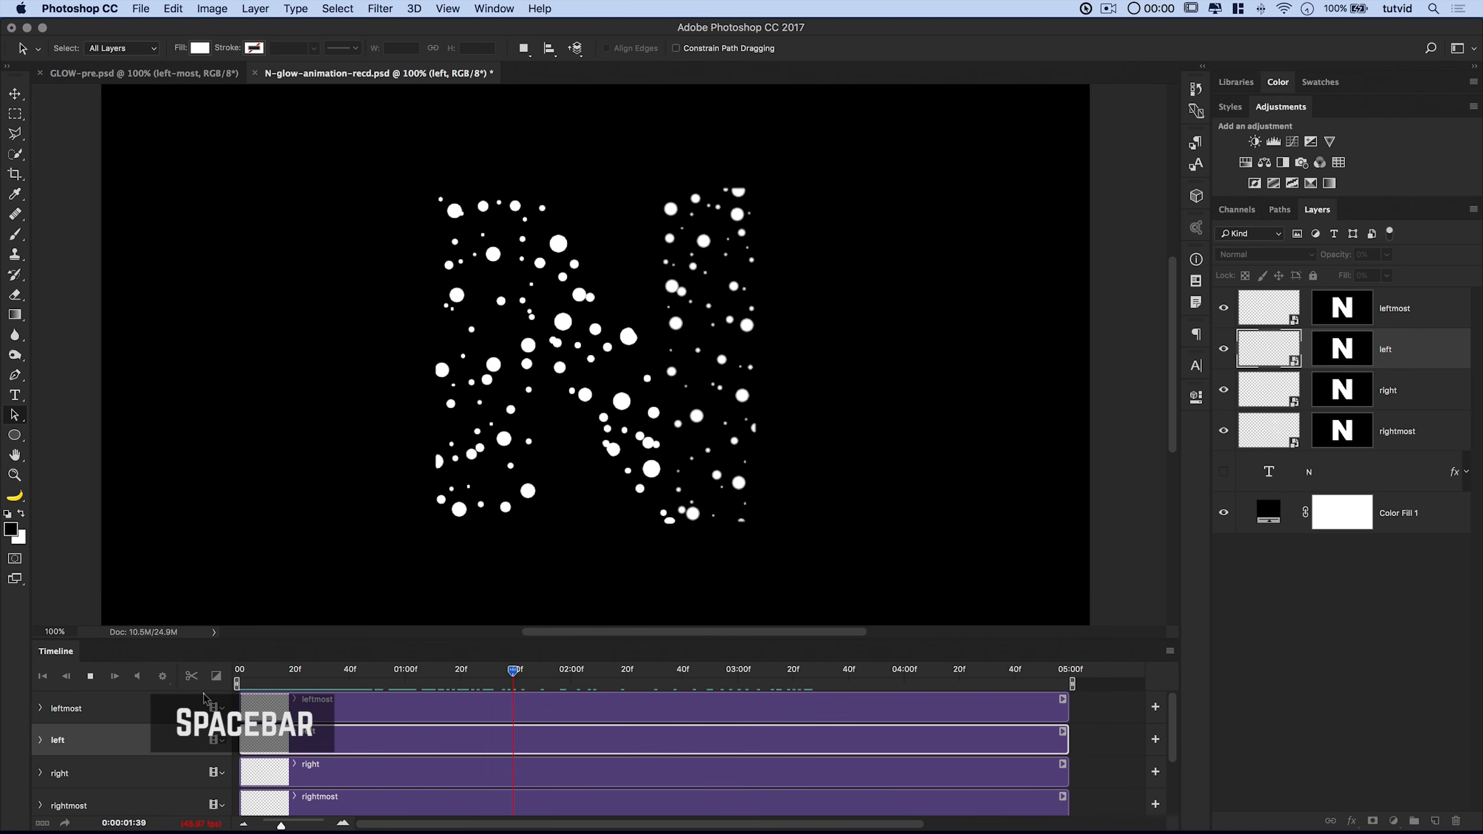
pyautogui.press('space')
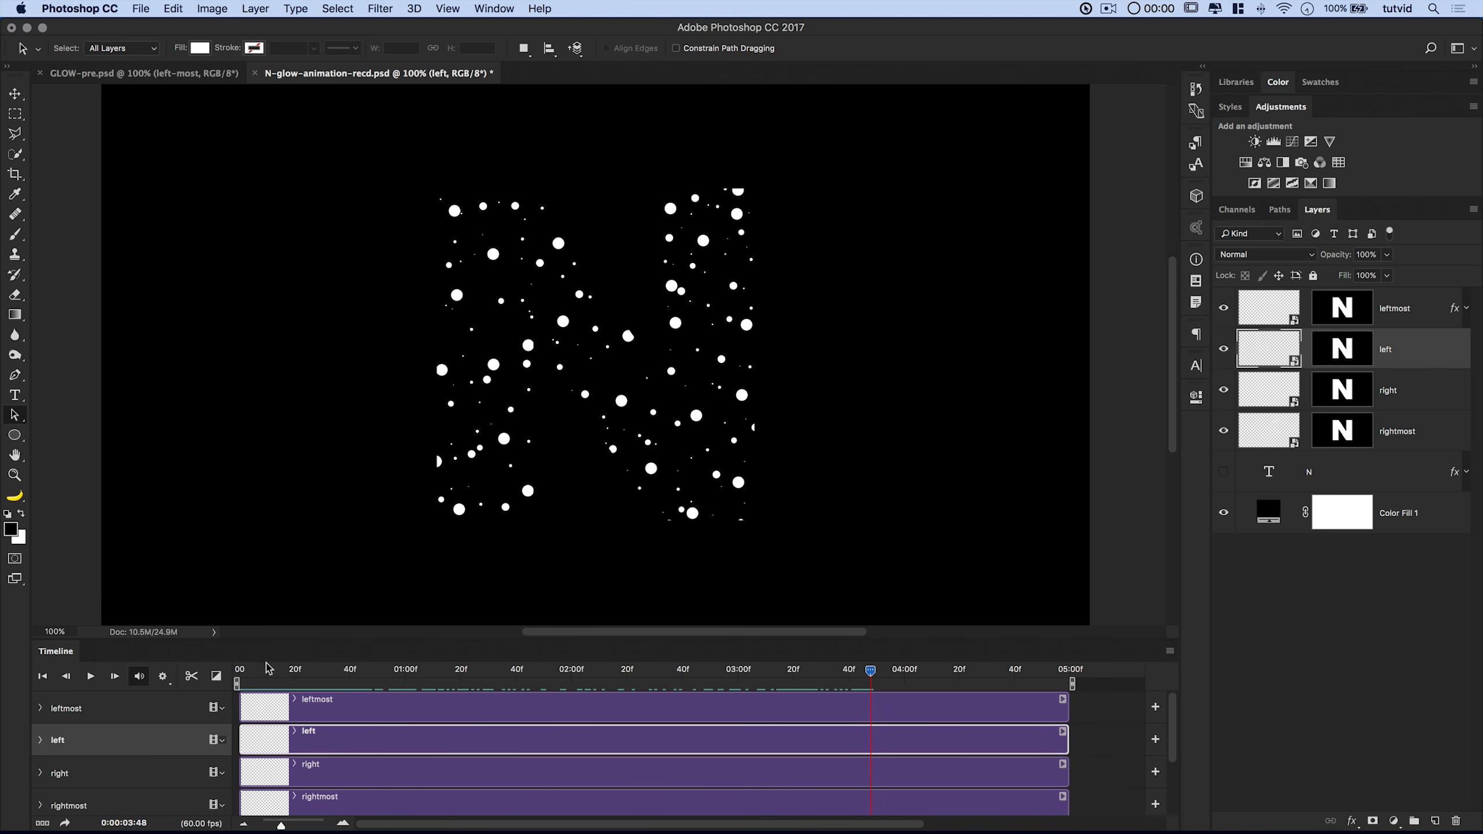
# Expand the rightmost track's properties, move the playhead to its last Style keyframe at 3:40, and end the work area there.
pyautogui.moveTo(238, 637); pyautogui.dragTo(315, 401)
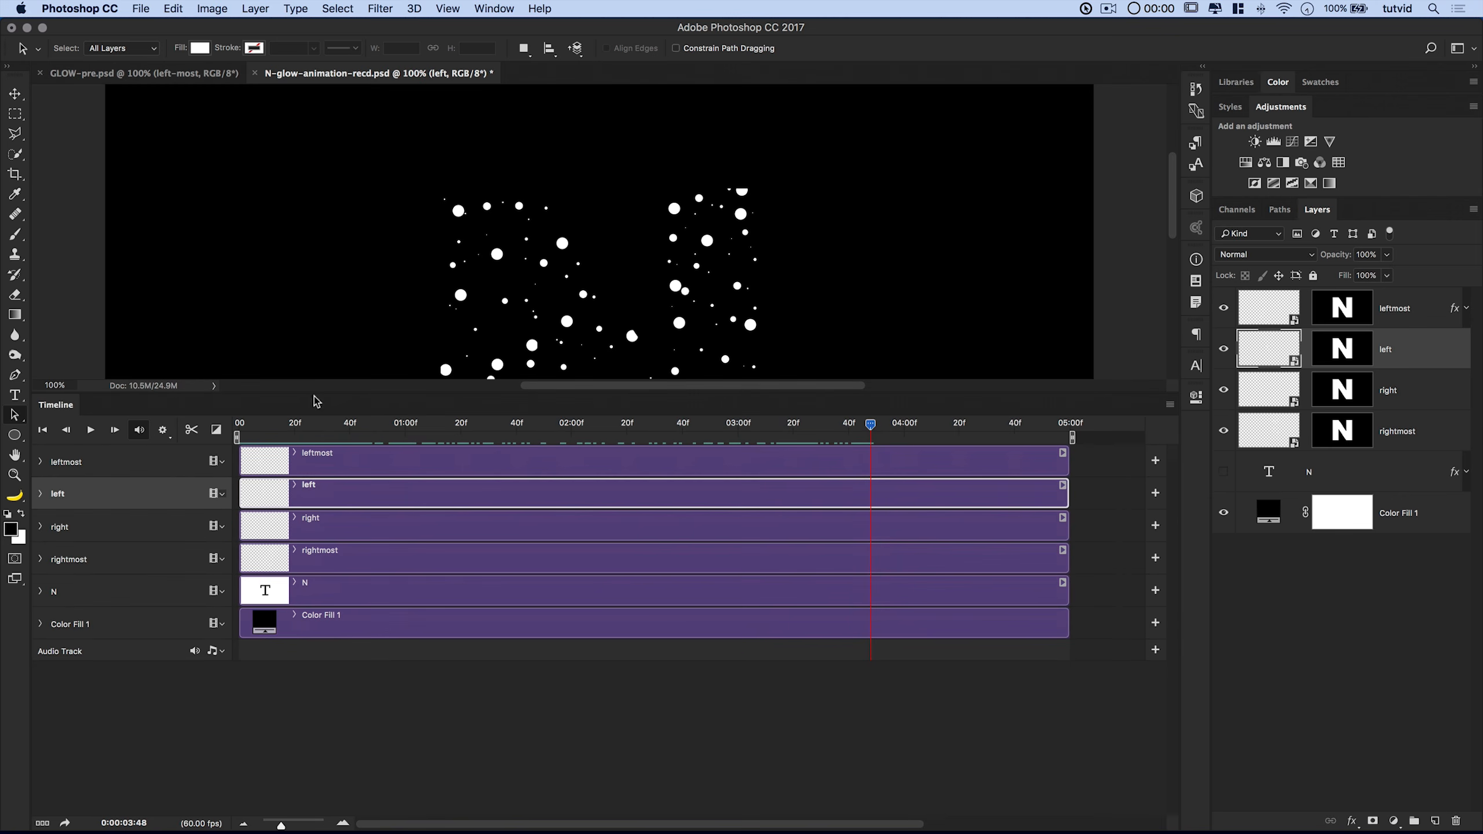
pyautogui.click(41, 560)
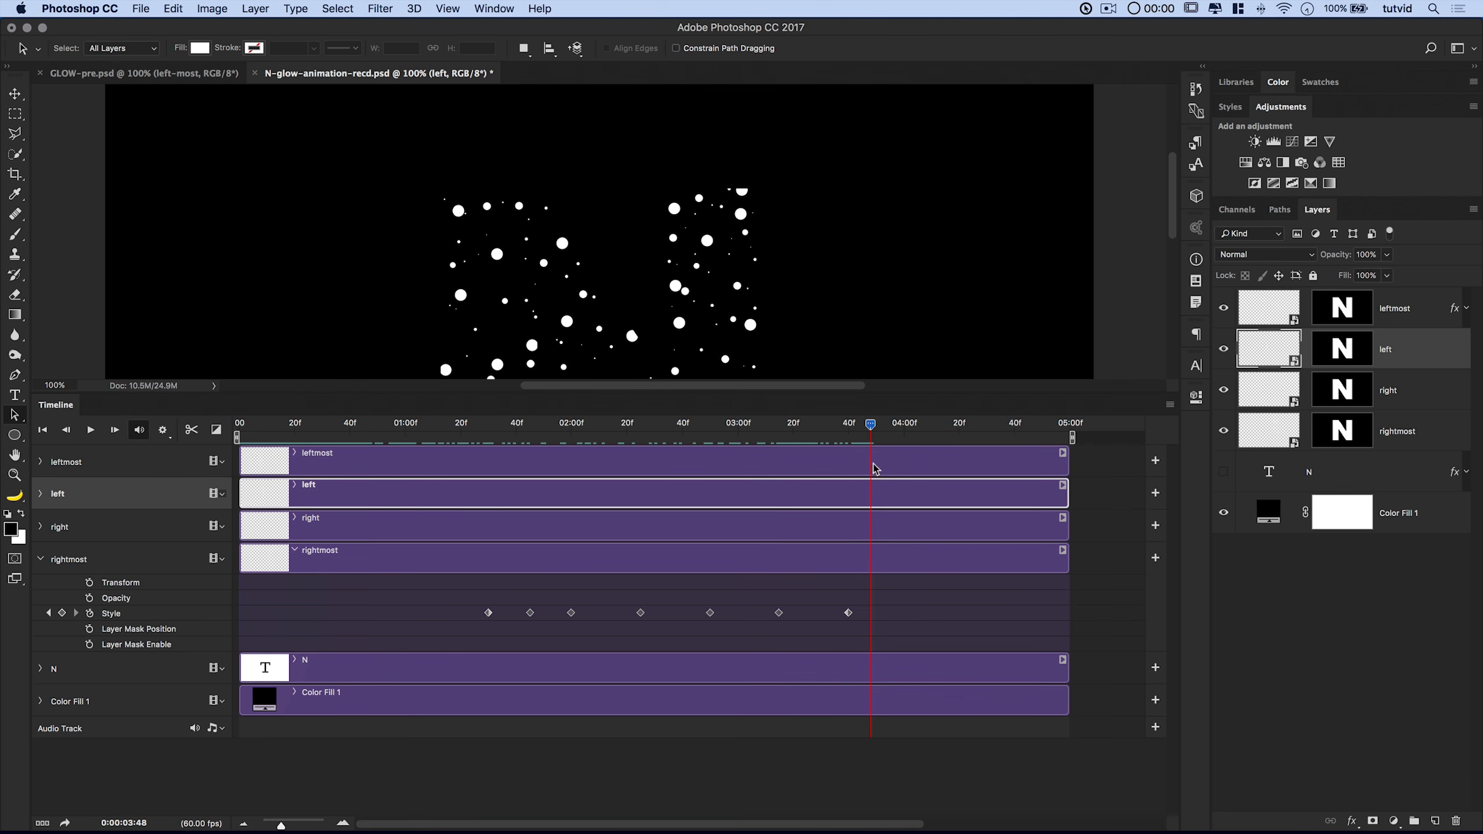
pyautogui.moveTo(873, 427); pyautogui.dragTo(851, 429)
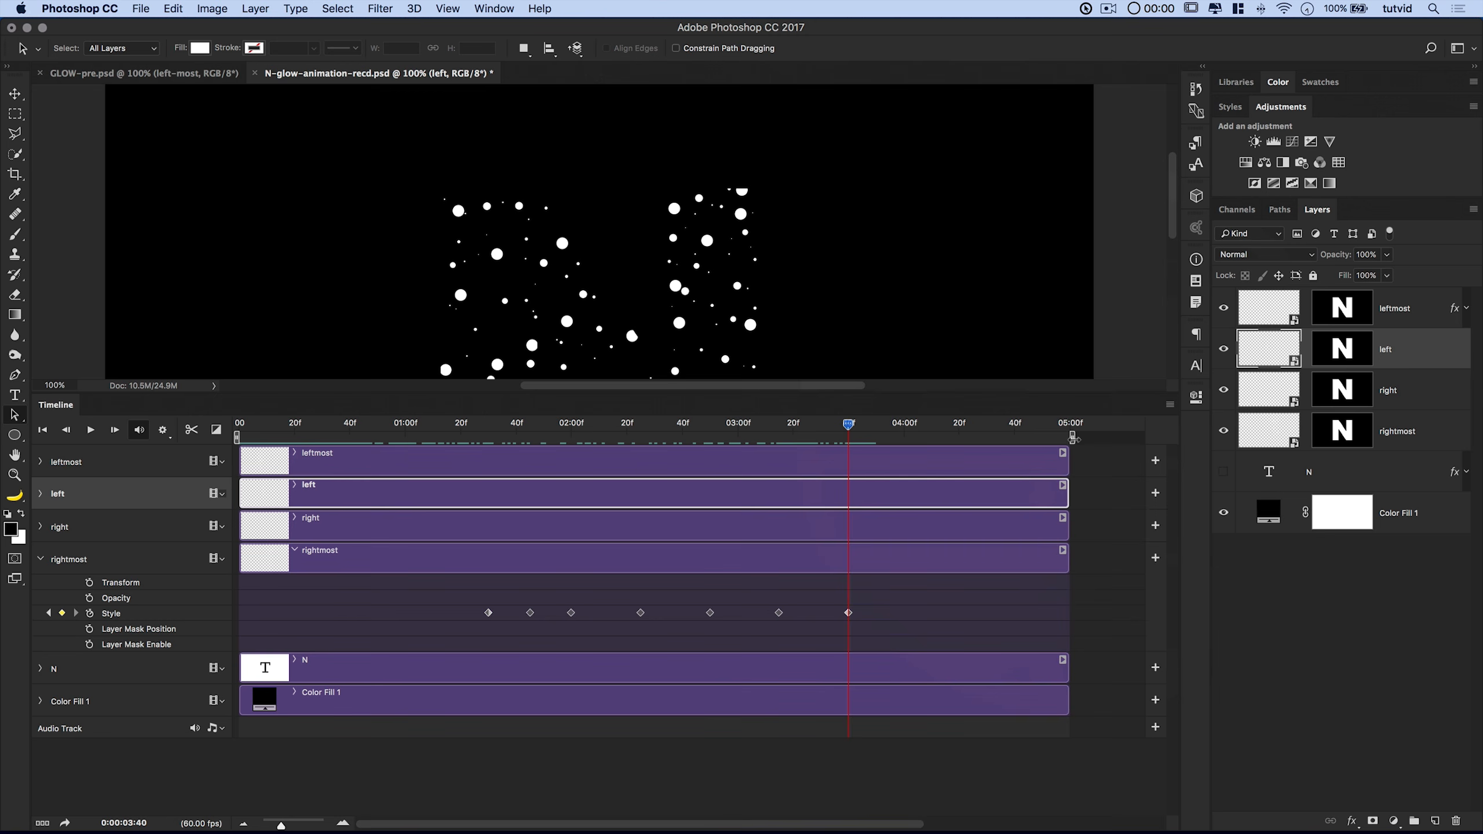
pyautogui.moveTo(1070, 437); pyautogui.dragTo(857, 416)
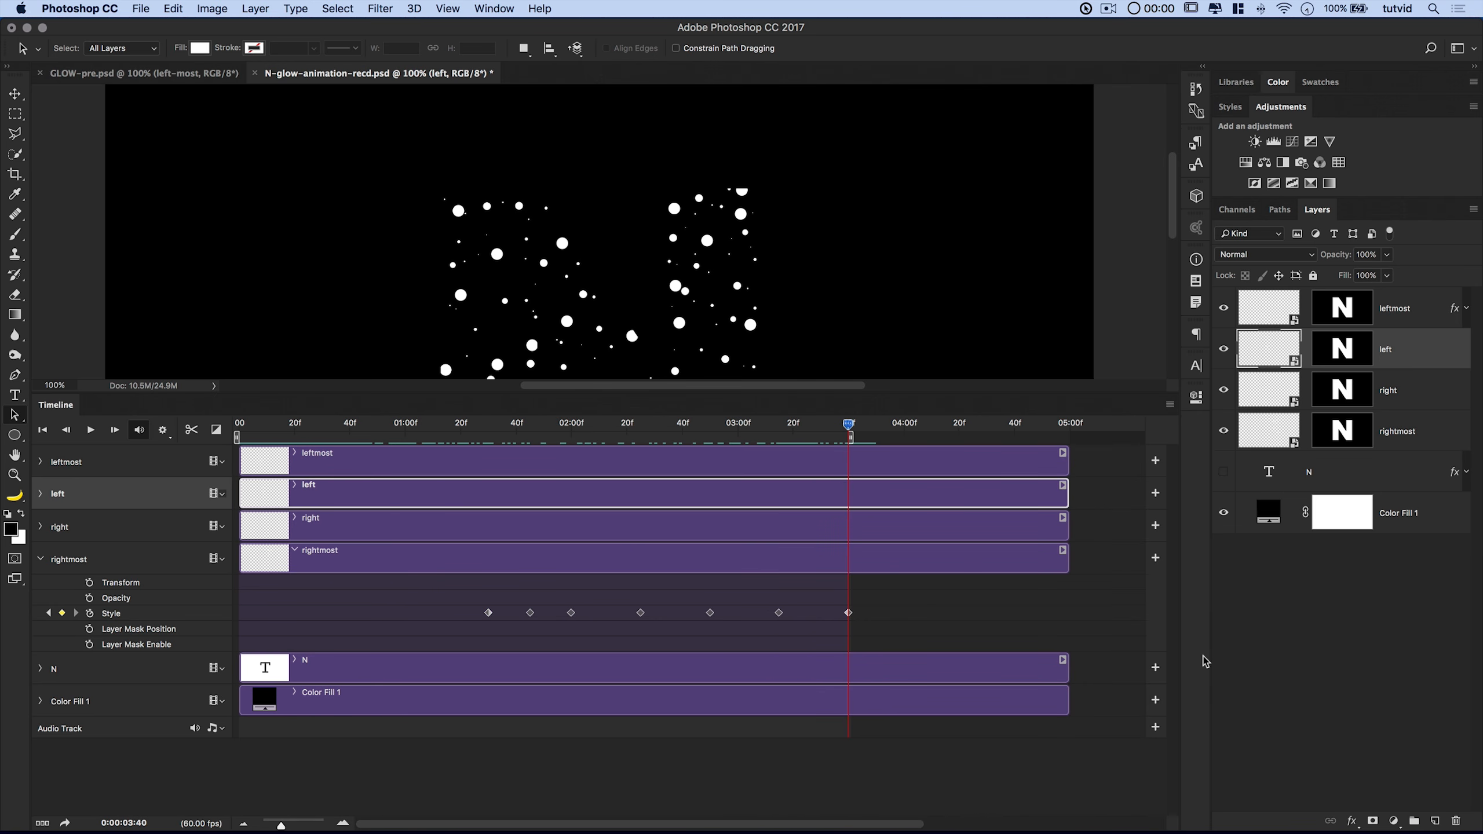
# Render the work area as N-glow-animation-recd.mov to the Desktop, using Adobe Media Encoder, QuickTime format and the Animation High Quality preset.
pyautogui.click(1170, 405)
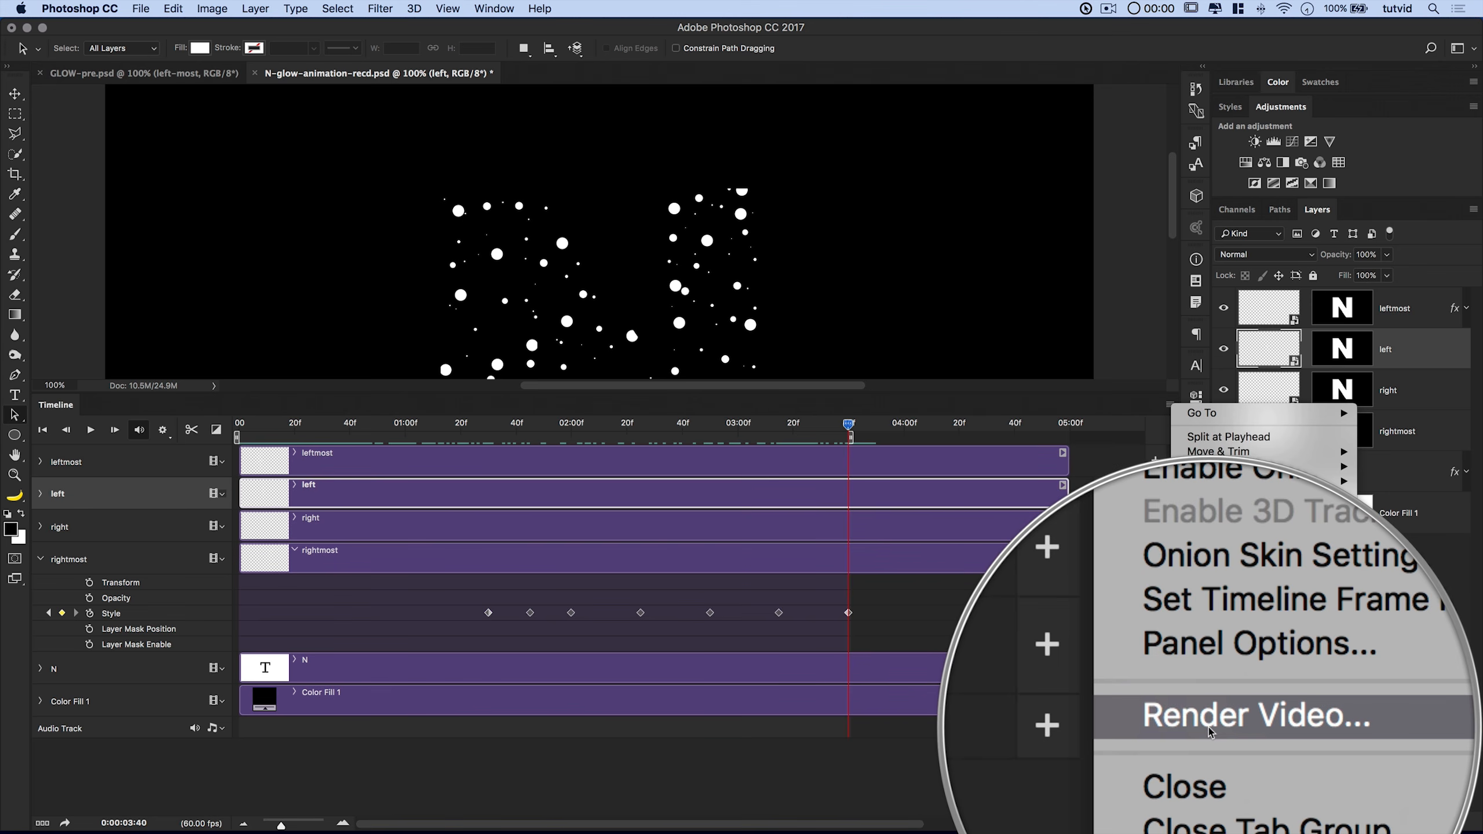
pyautogui.click(1208, 728)
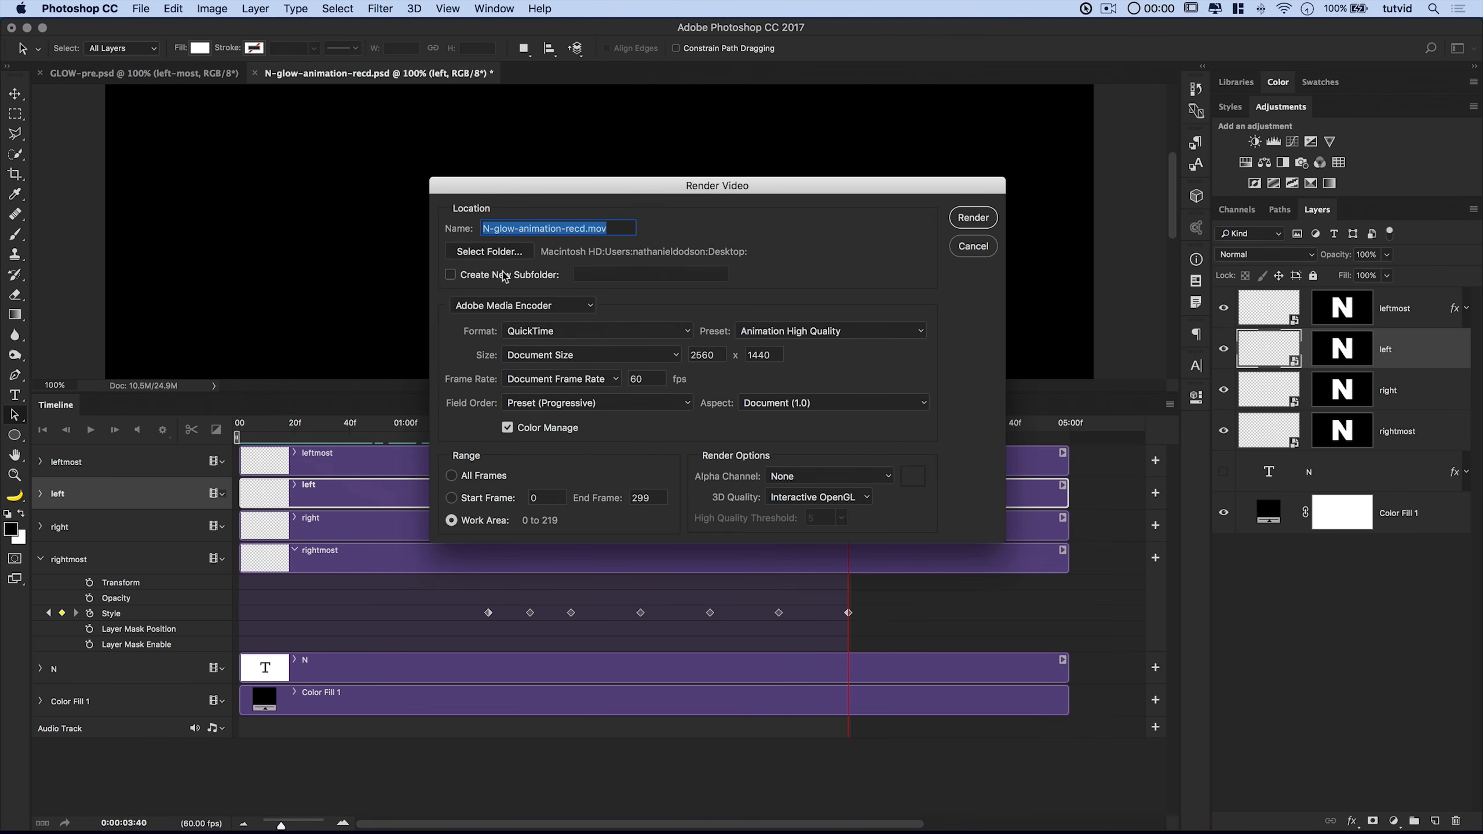
pyautogui.click(616, 227)
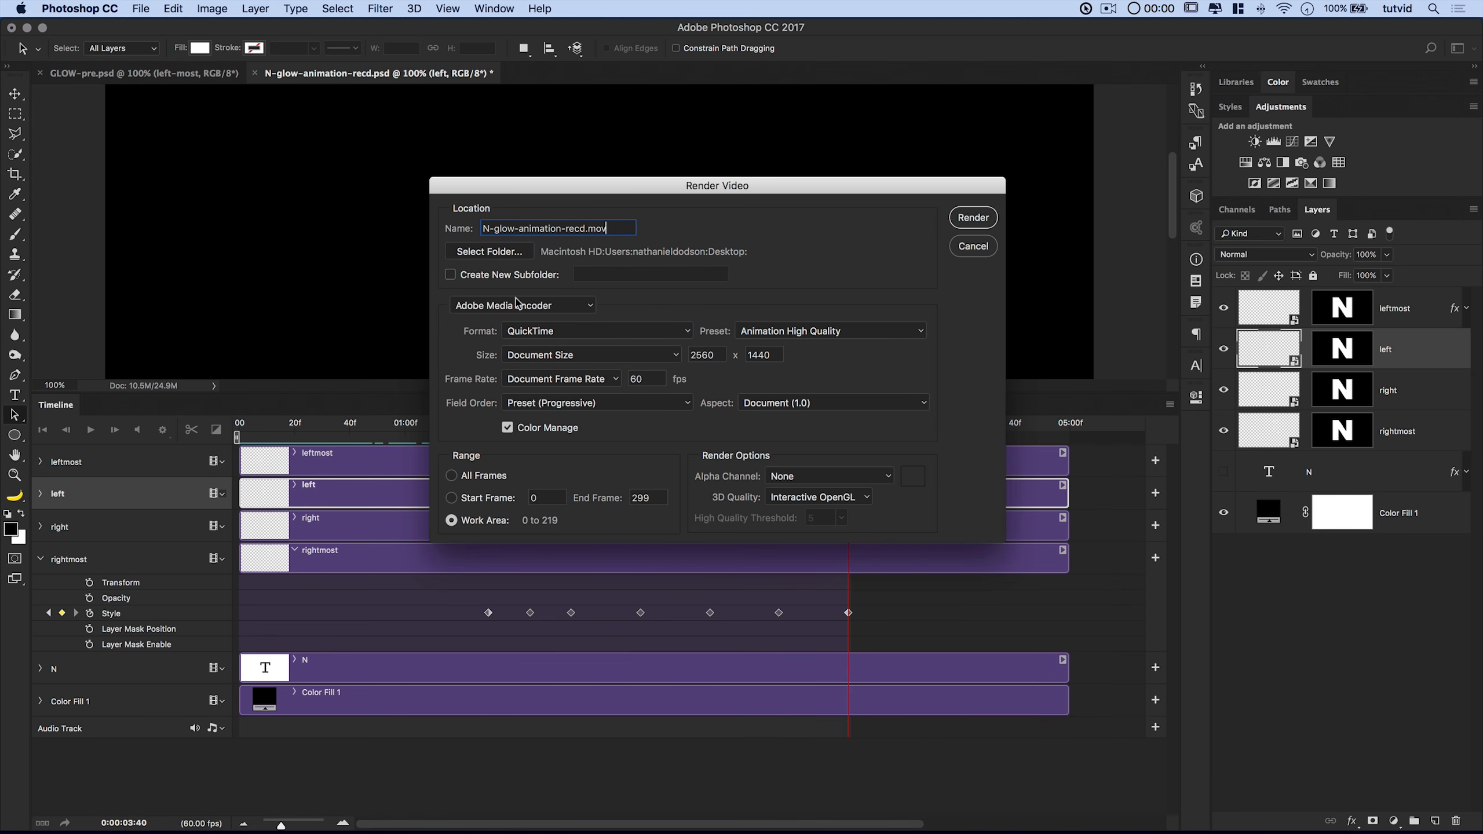
pyautogui.click(535, 306)
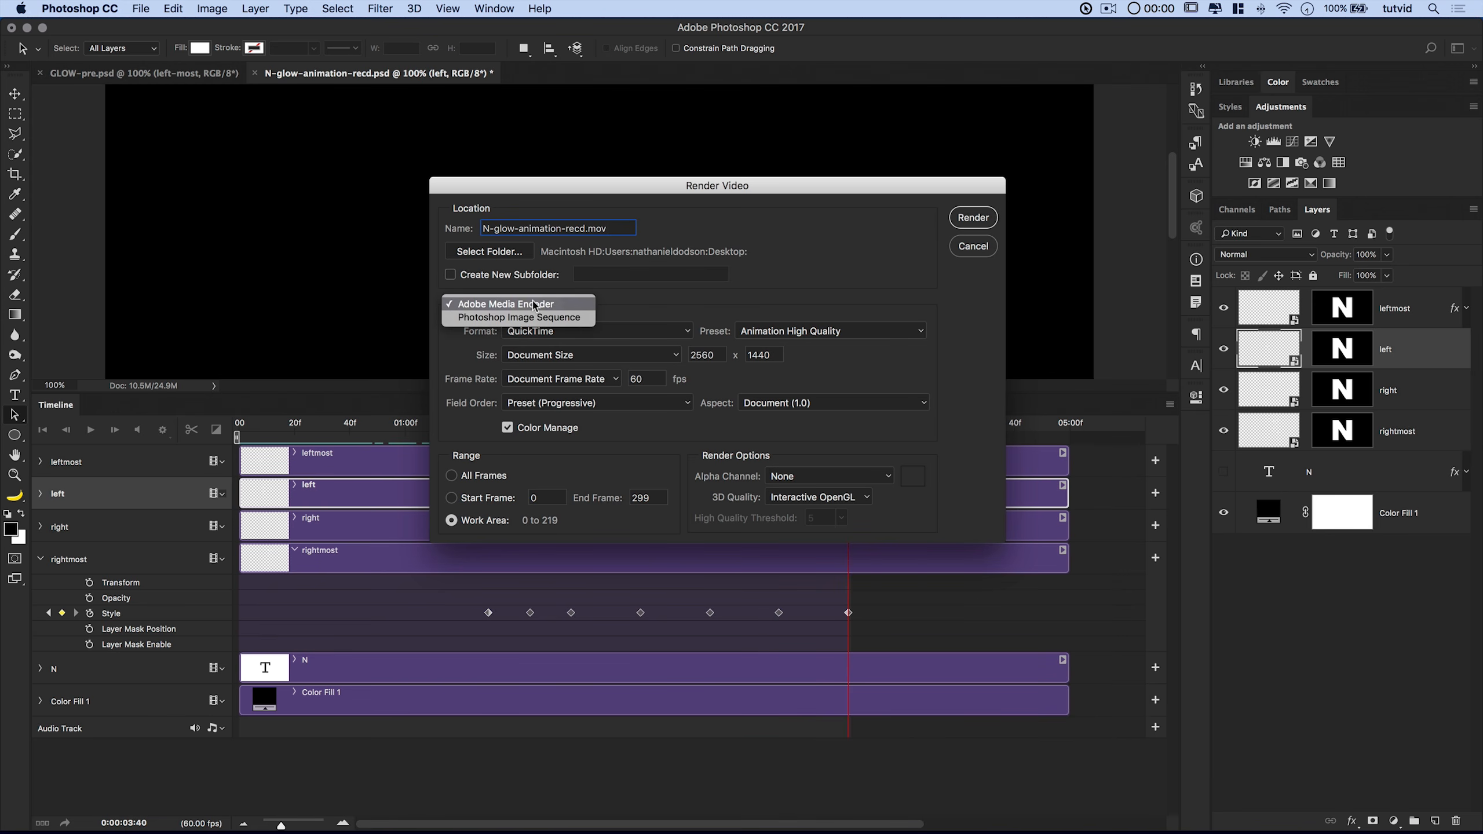
pyautogui.click(502, 303)
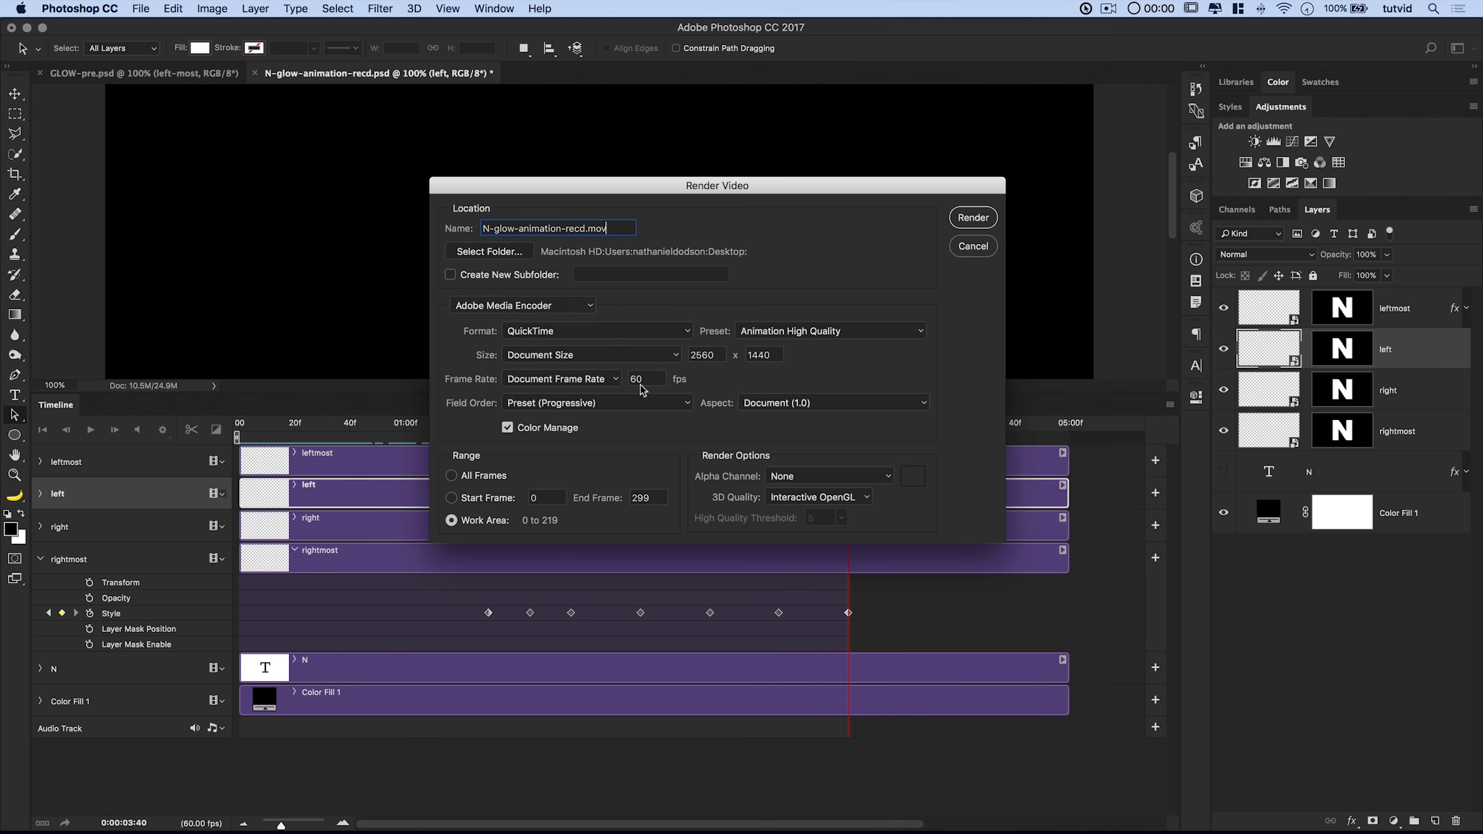
pyautogui.click(834, 338)
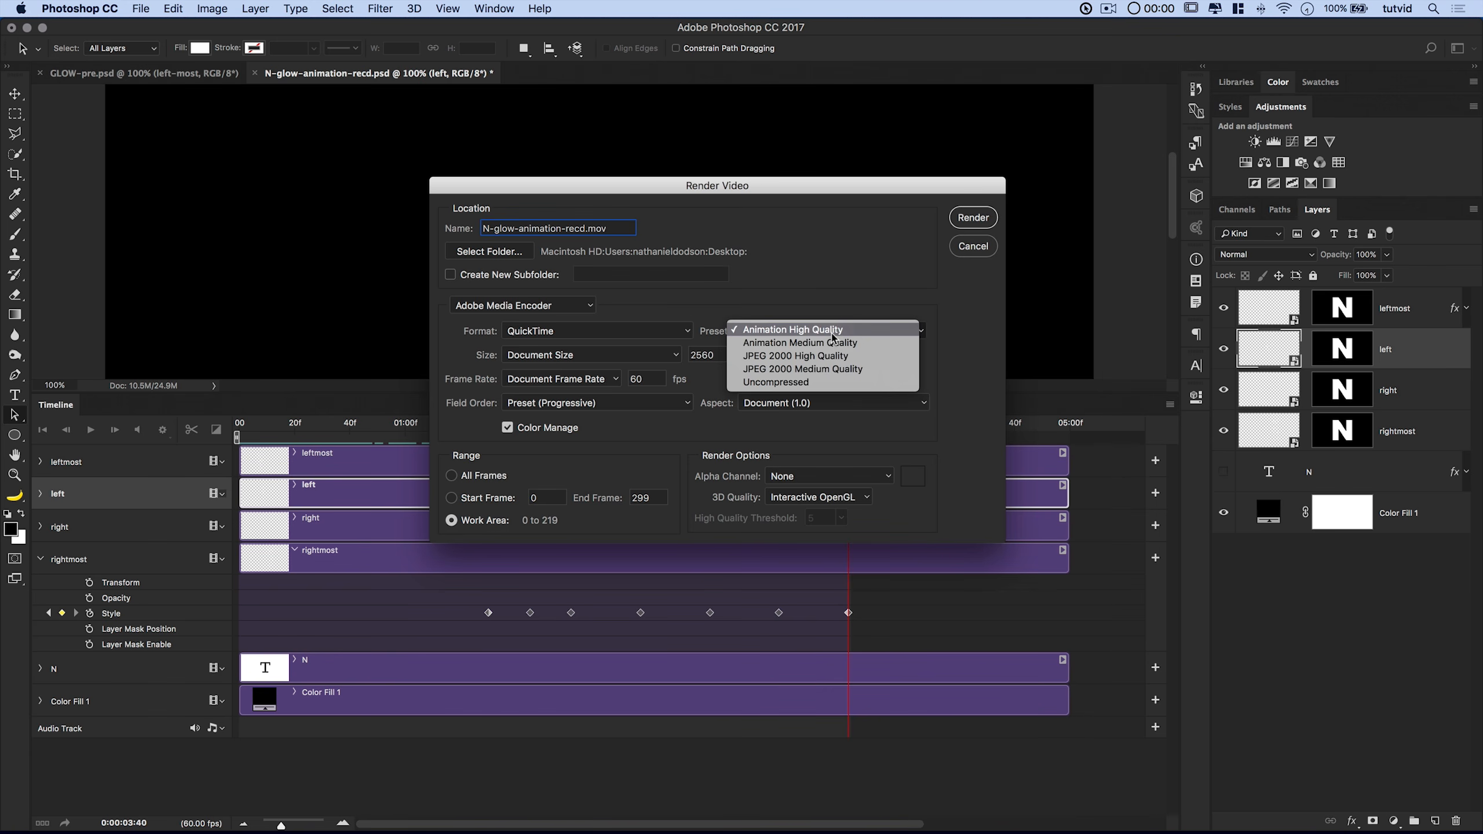
pyautogui.click(832, 333)
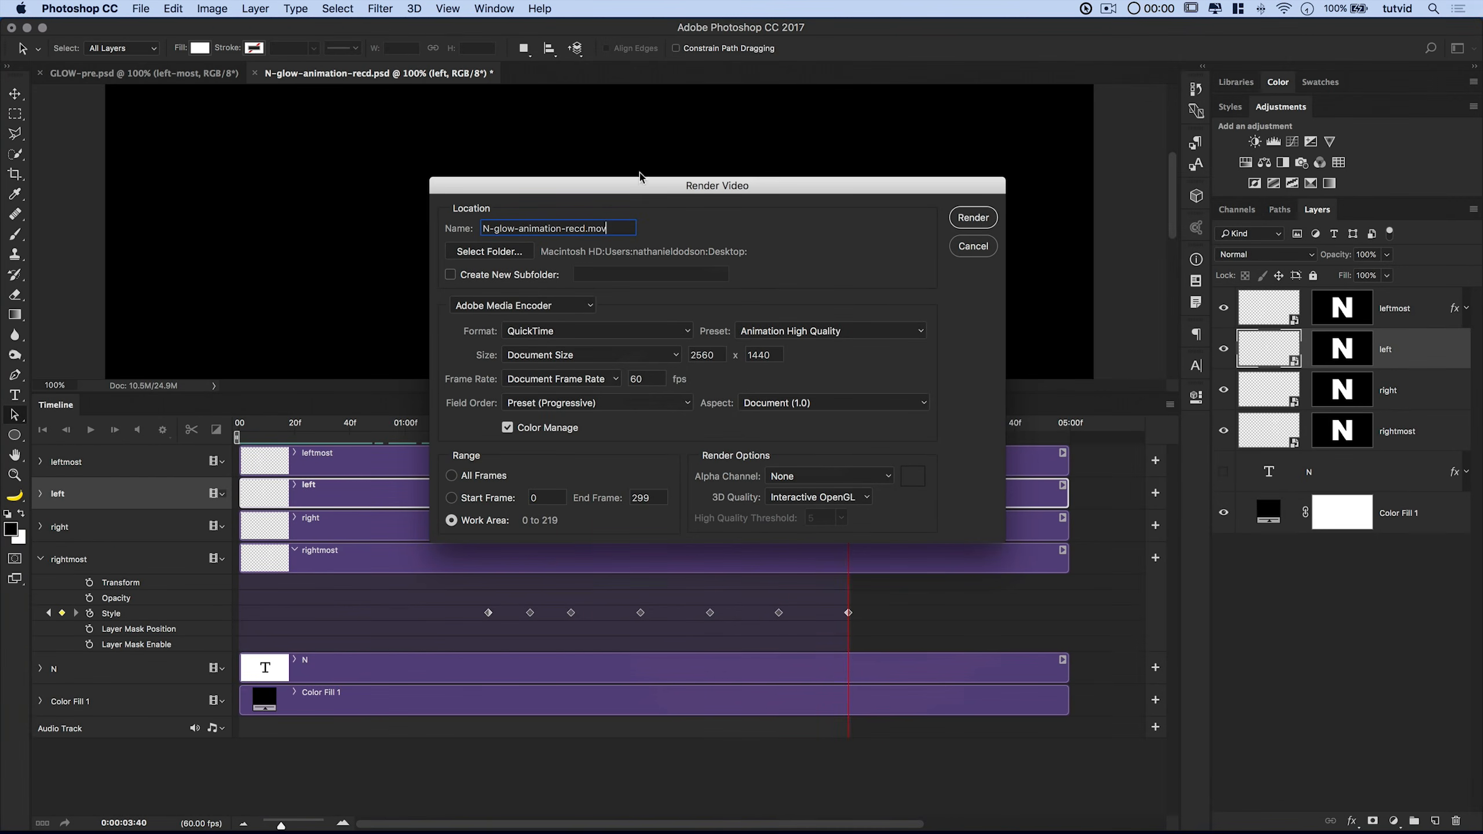
pyautogui.click(973, 217)
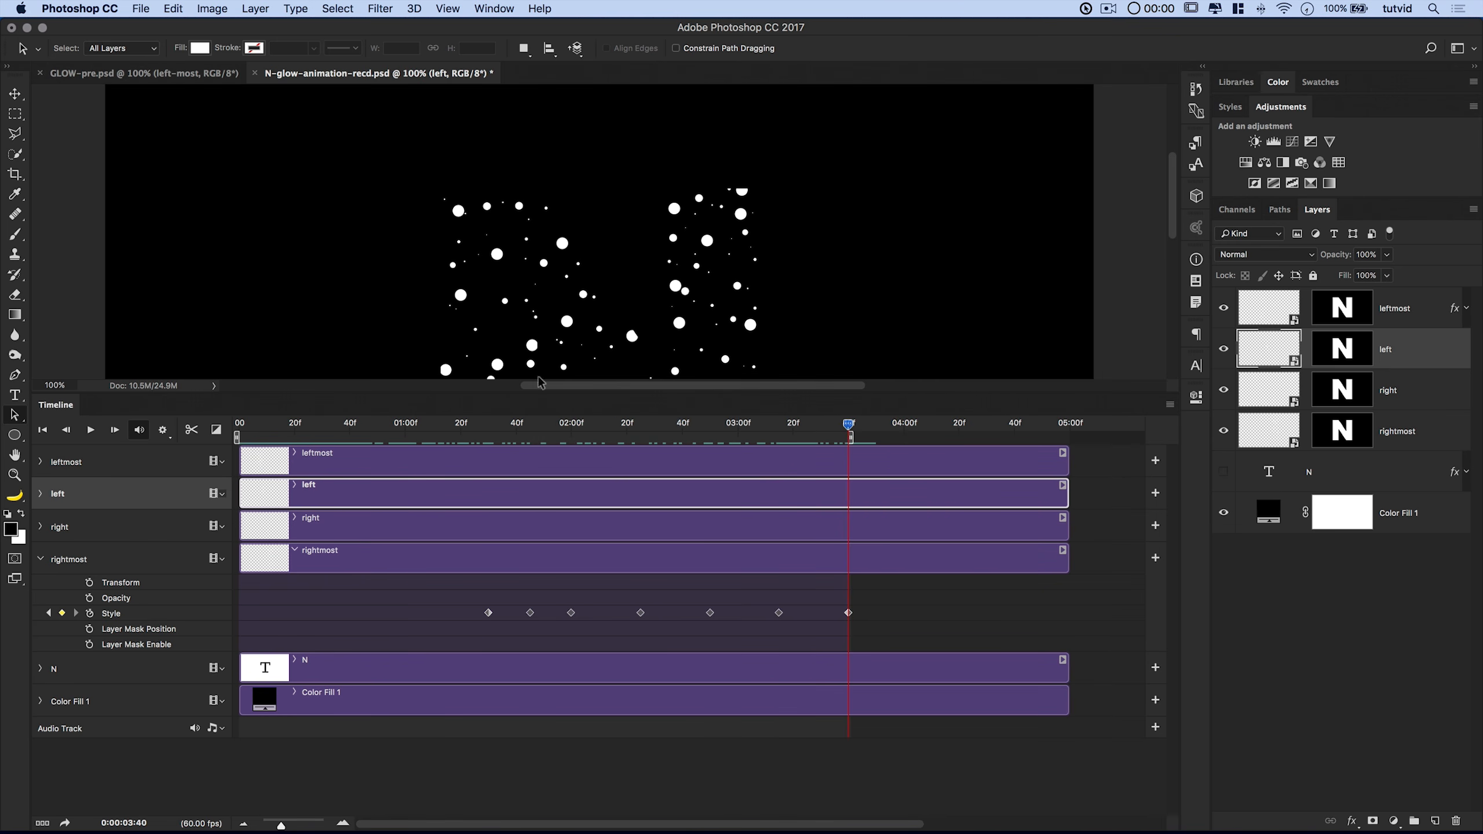
# Close the Timeline and save the N-glow-animation-recd.psd document.
pyautogui.moveTo(483, 415); pyautogui.dragTo(486, 533)
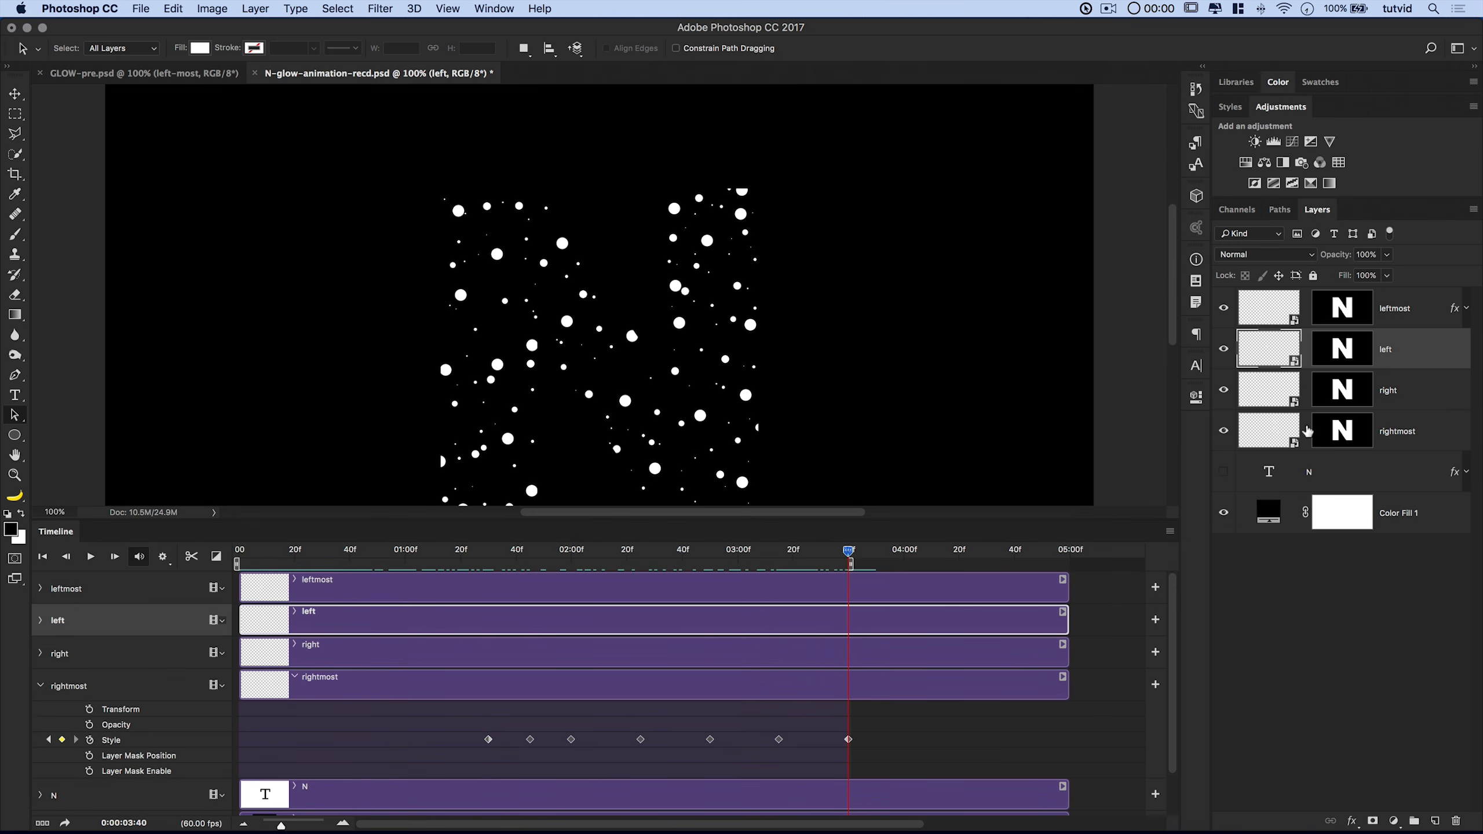
pyautogui.click(1170, 533)
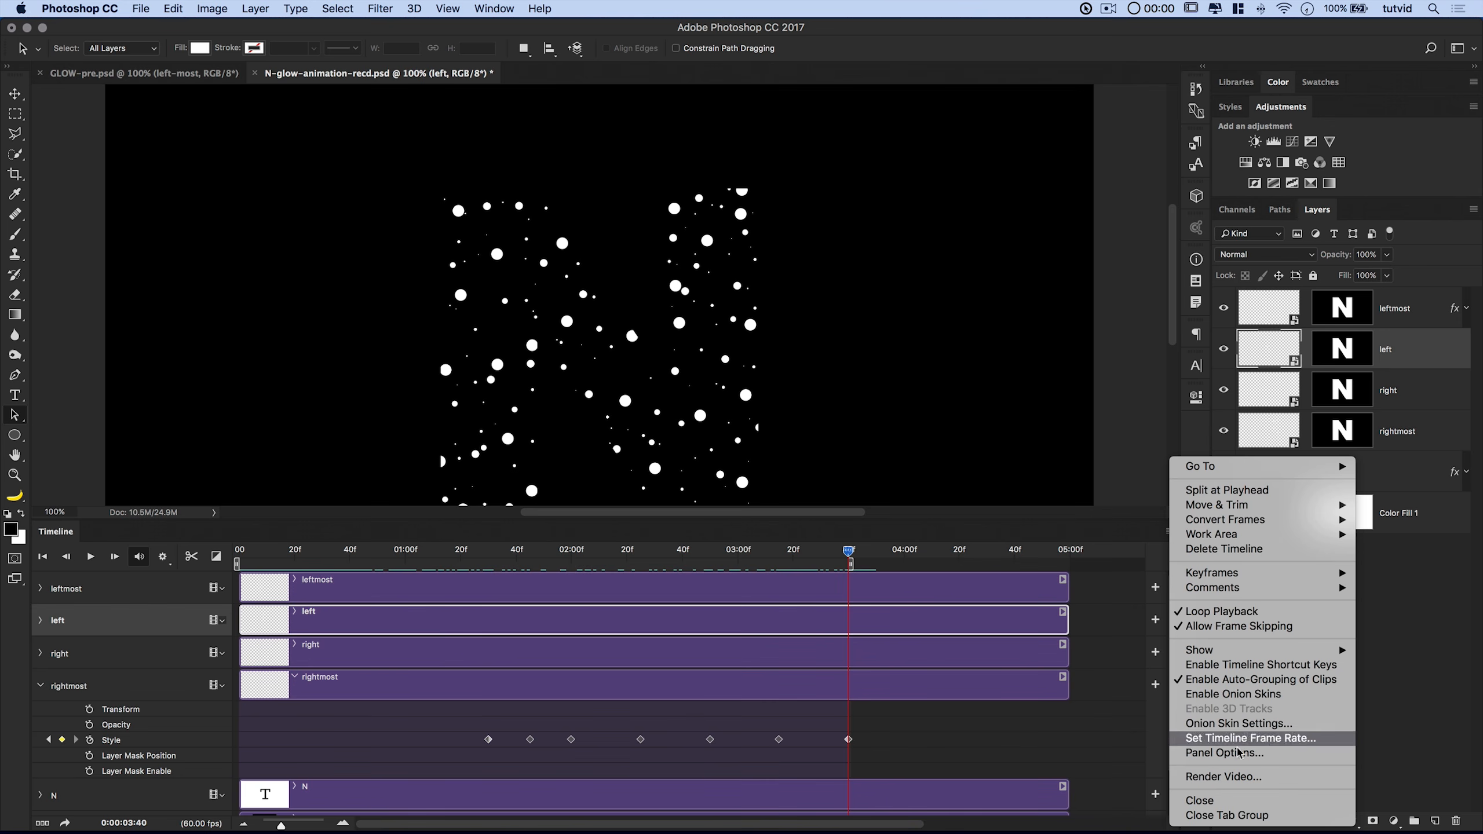
pyautogui.click(1217, 802)
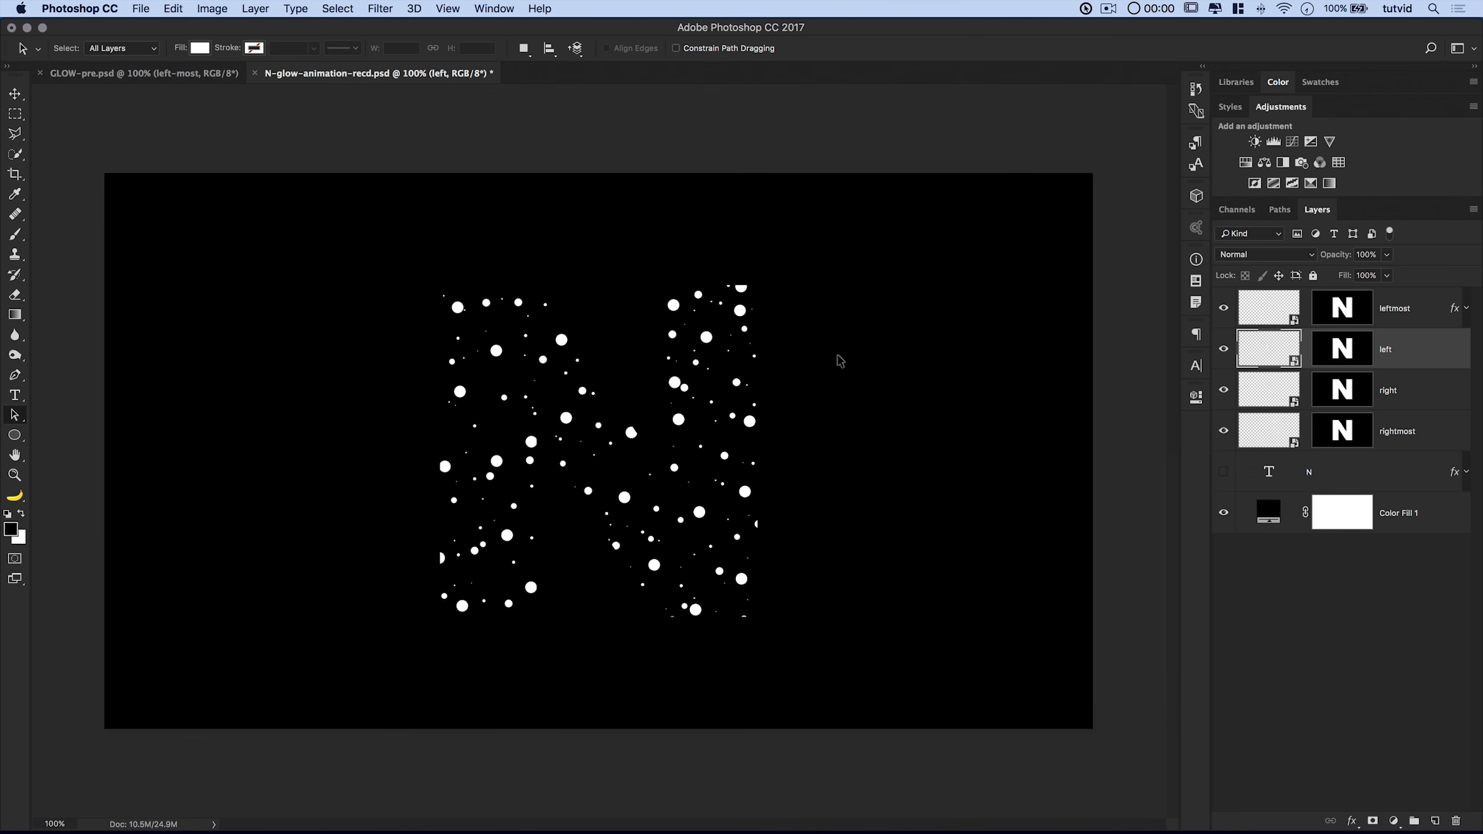
pyautogui.press('super+s')
# Switch to Finder, open N-glow-animation-recd.mov from the Desktop in QuickTime Player, and show it full screen.
pyautogui.press('super+Tab')
pyautogui.click(691, 421)
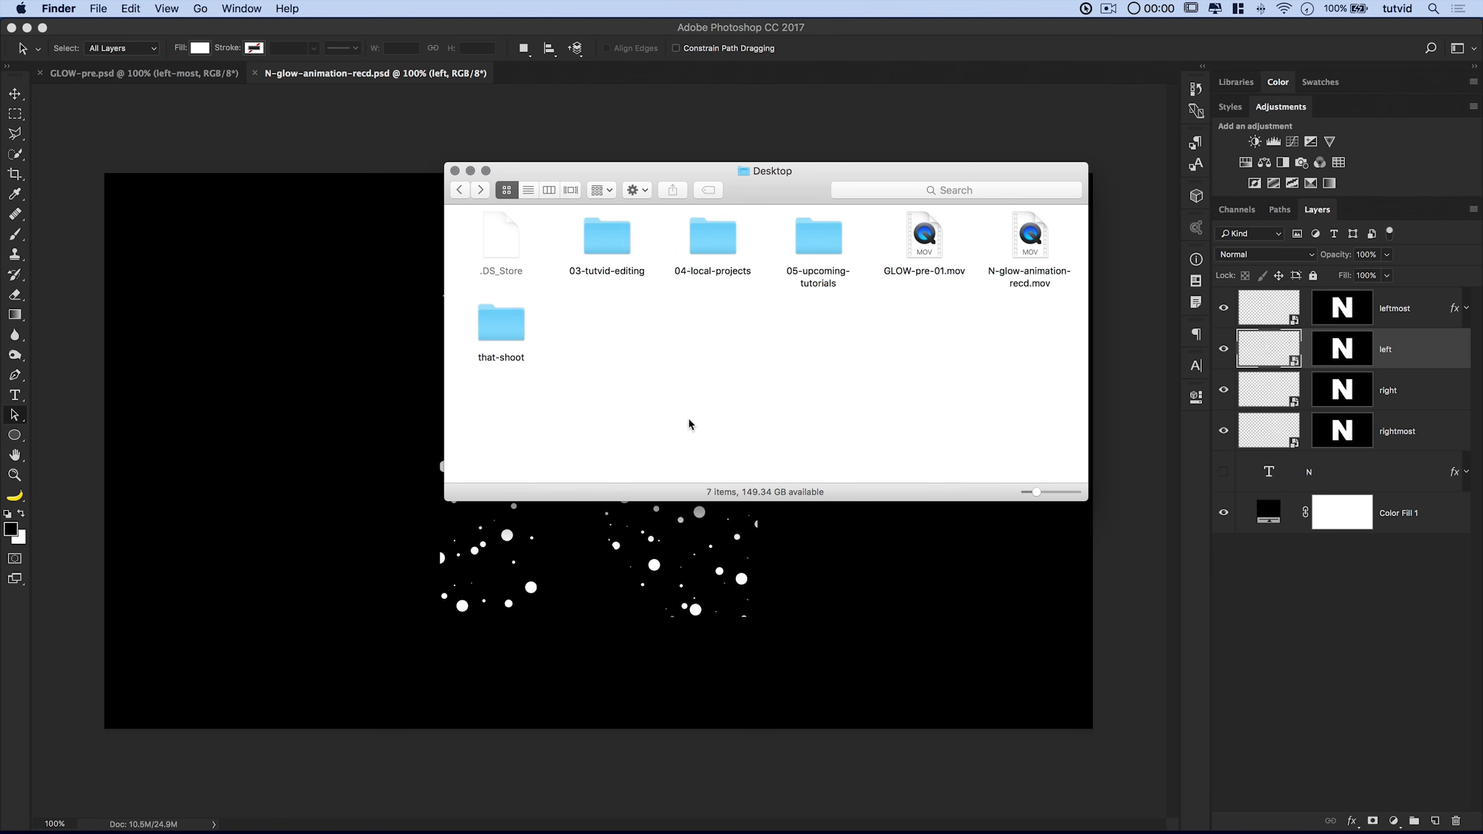
pyautogui.click(1030, 248)
pyautogui.doubleClick(1030, 240)
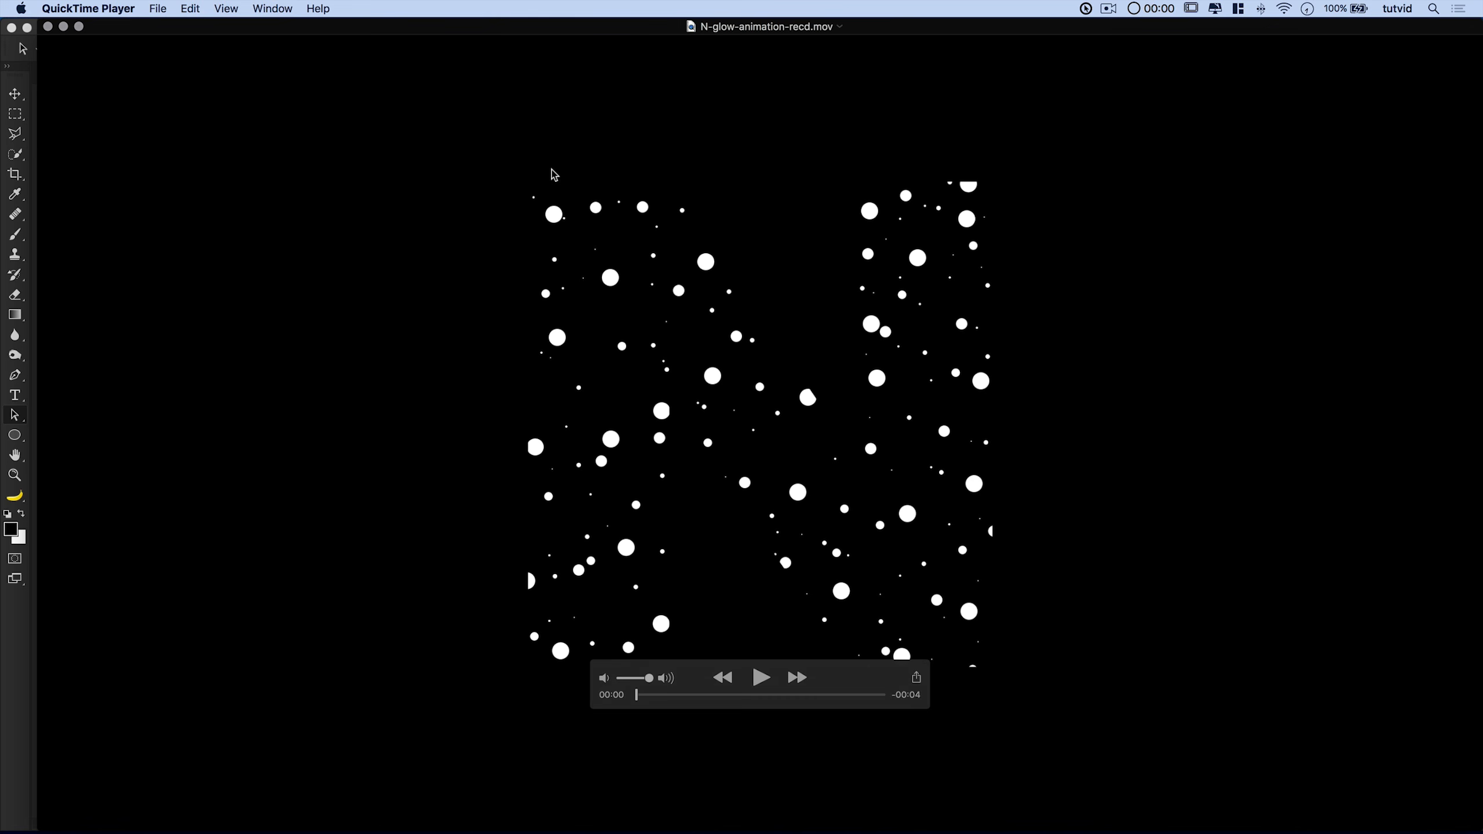
pyautogui.click(226, 8)
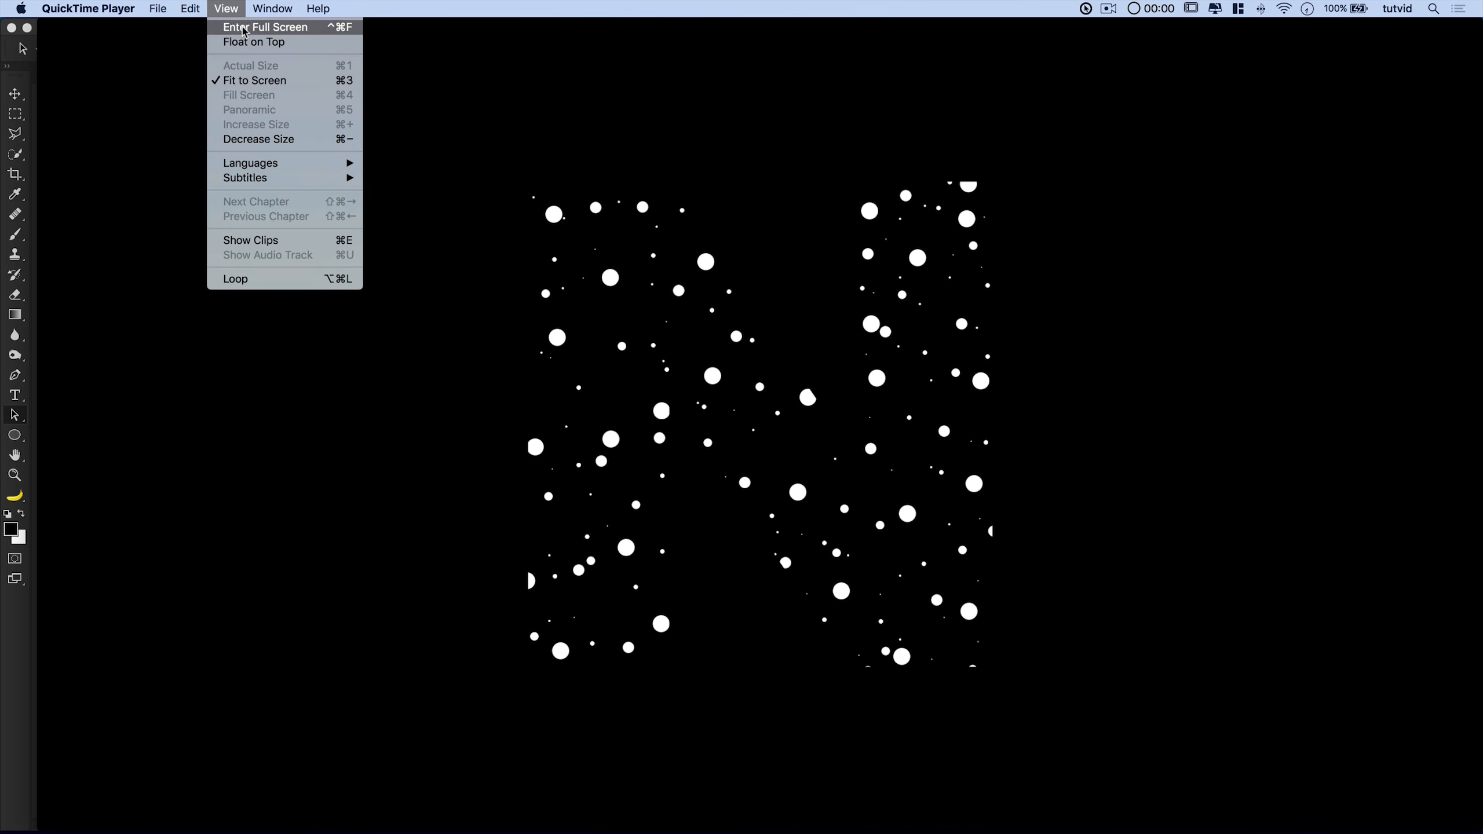
pyautogui.click(263, 26)
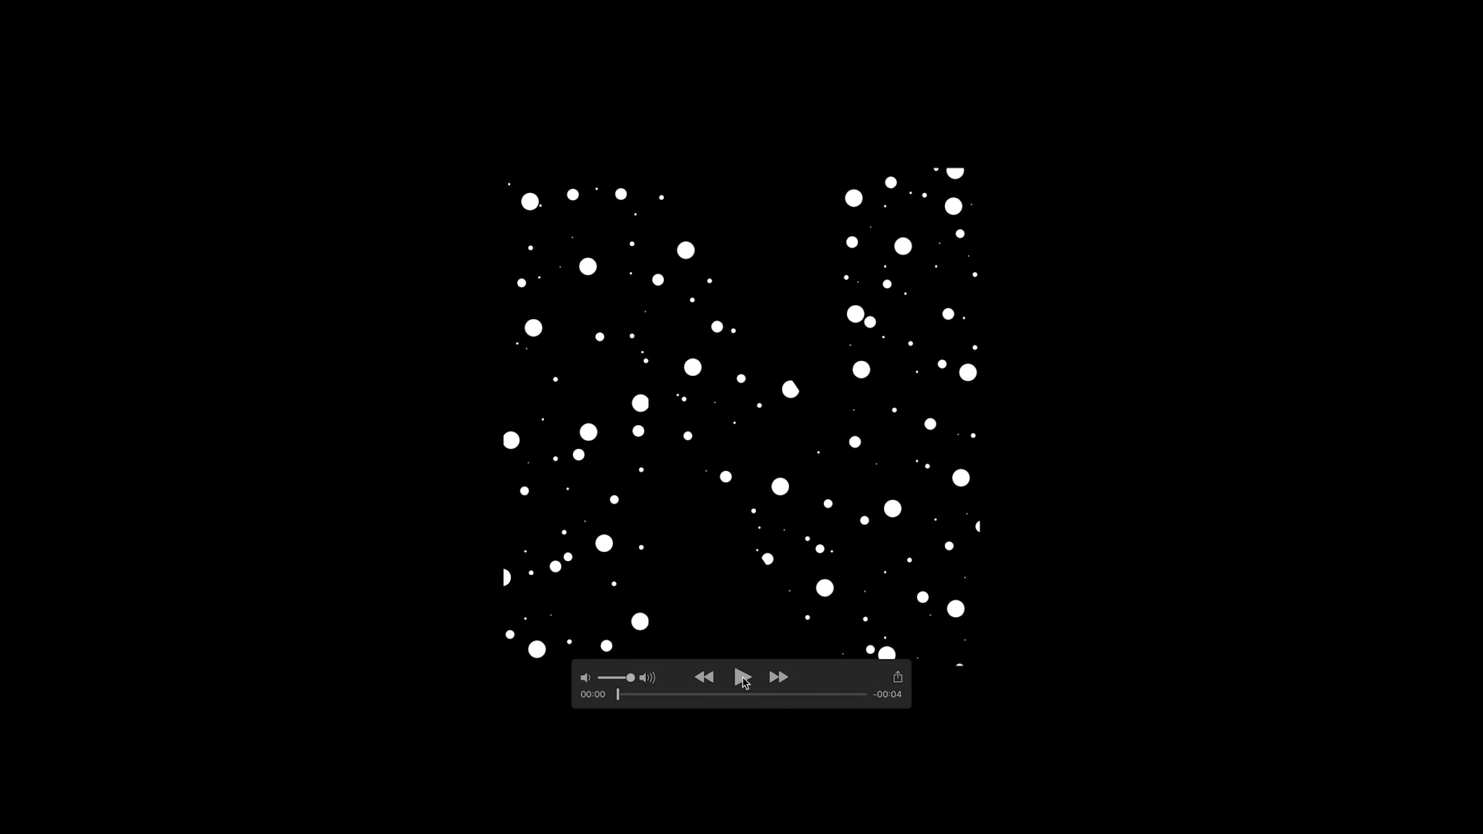
# Play the rendered movie with looping enabled to review the letter N animation.
pyautogui.click(742, 678)
pyautogui.moveTo(272, 16)
pyautogui.click(223, 12)
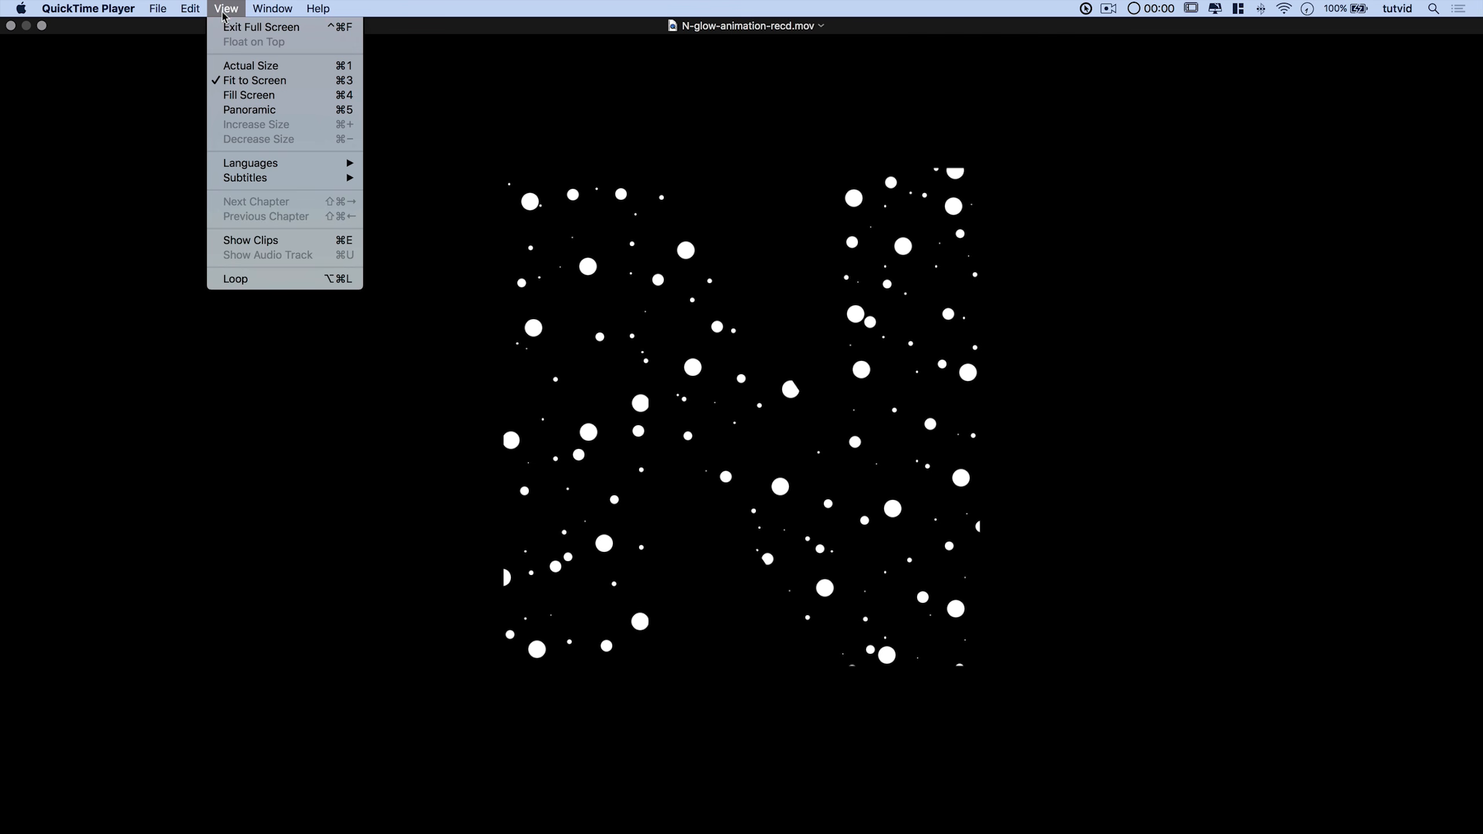
pyautogui.click(278, 279)
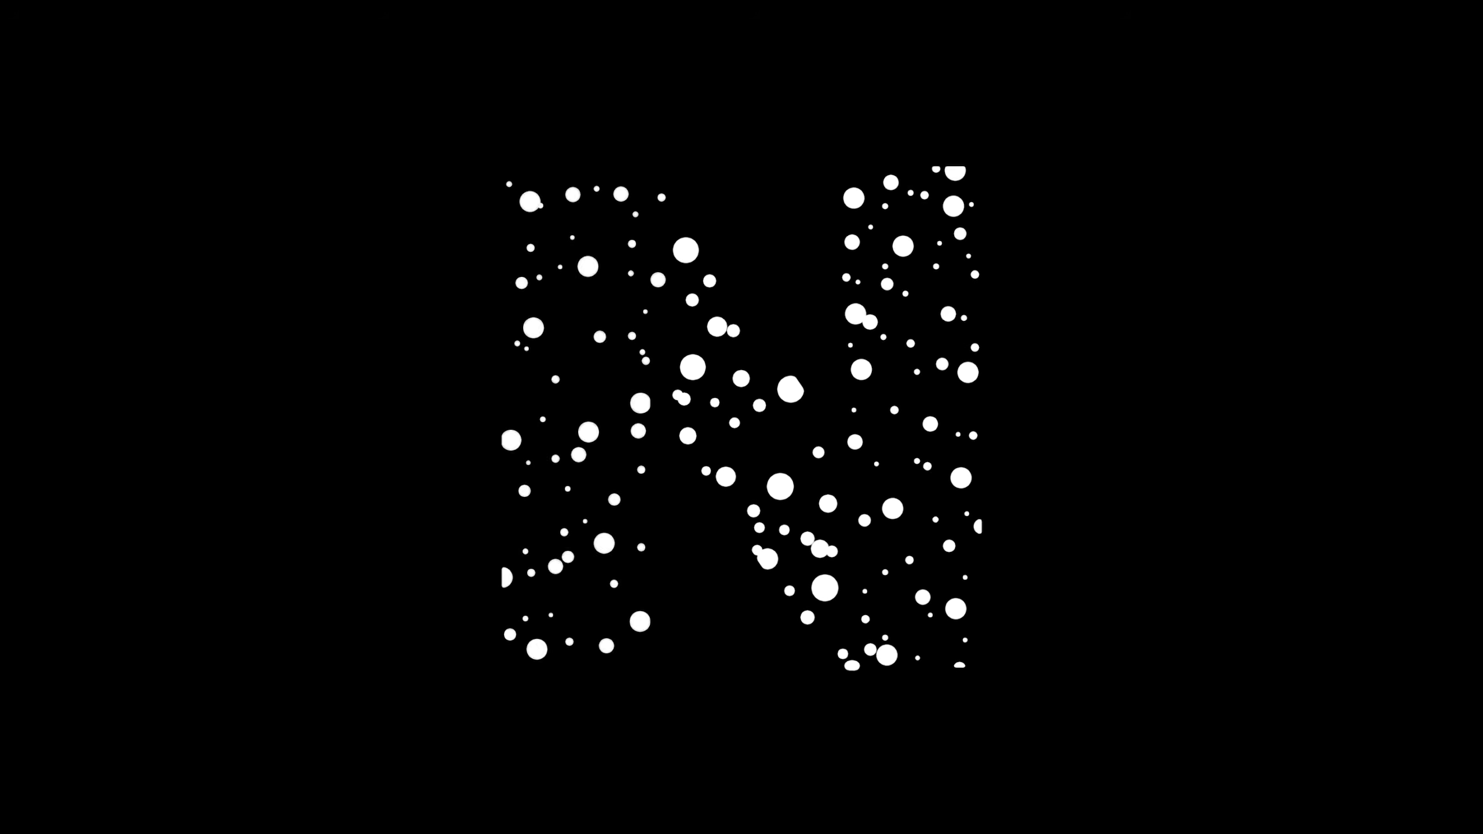
pyautogui.moveTo(1030, 642)
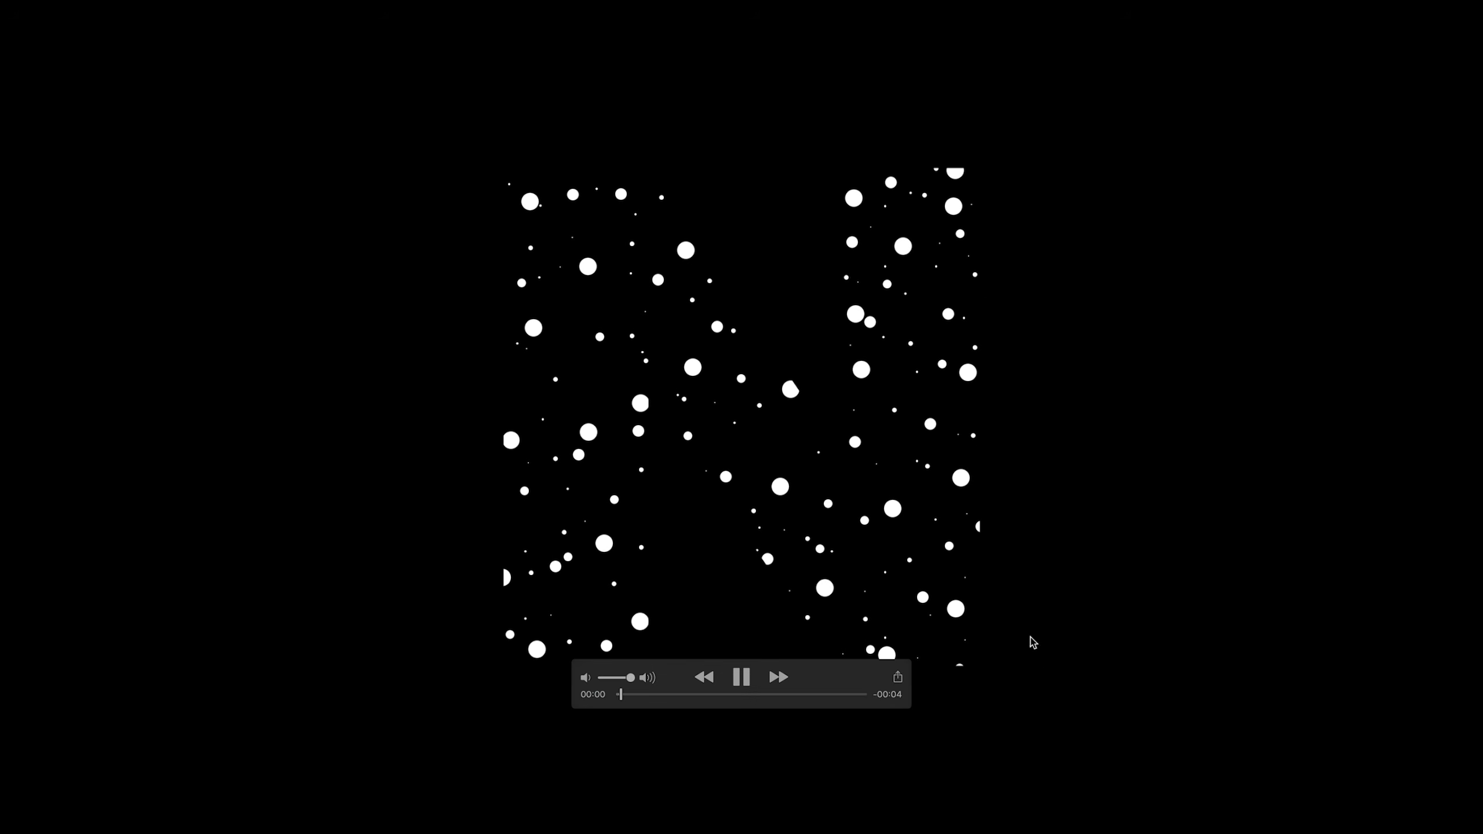
# Quit QuickTime Player and close the Desktop folder window in Finder.
pyautogui.click(87, 8)
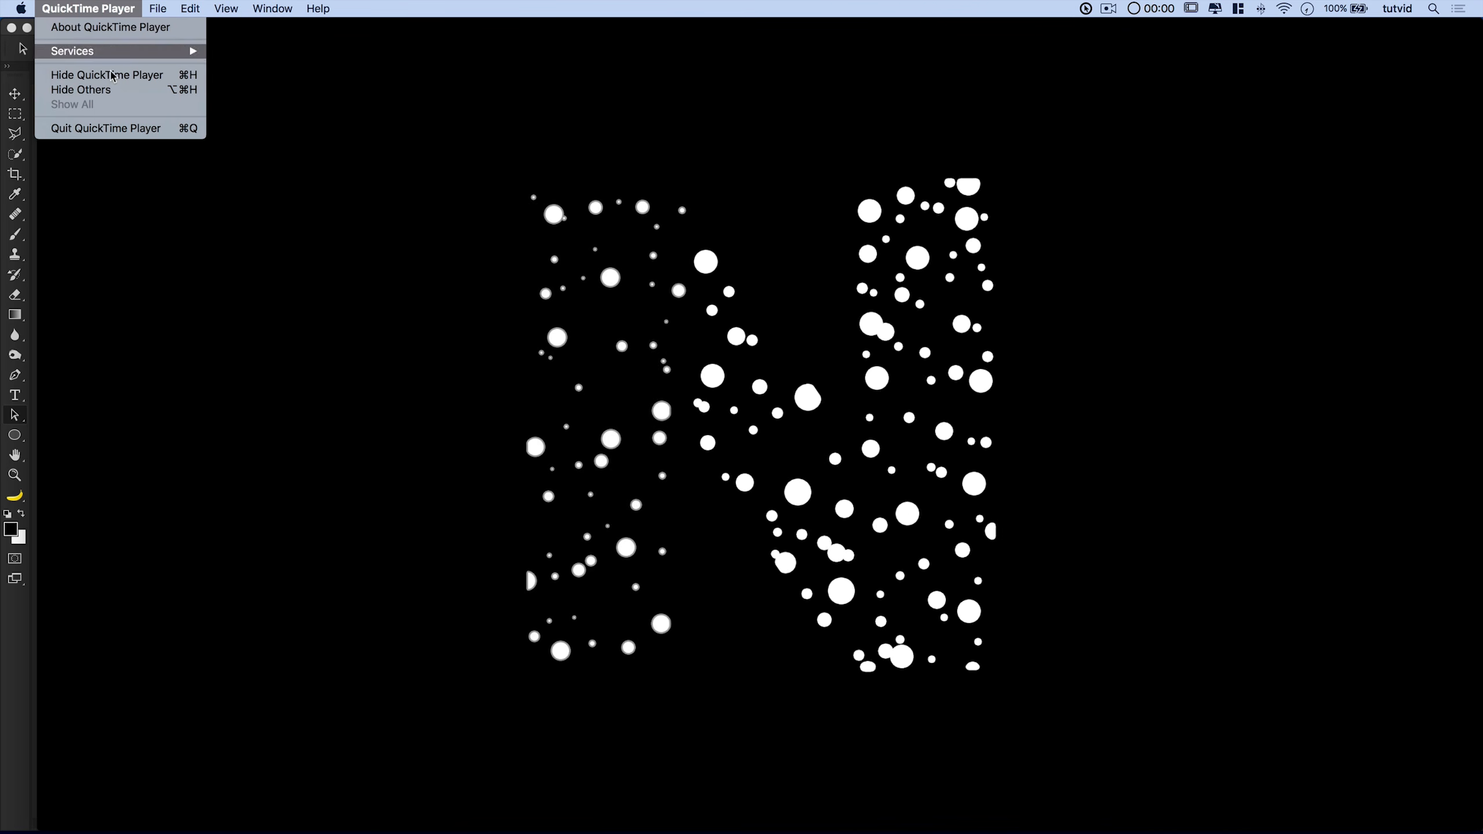
pyautogui.click(110, 128)
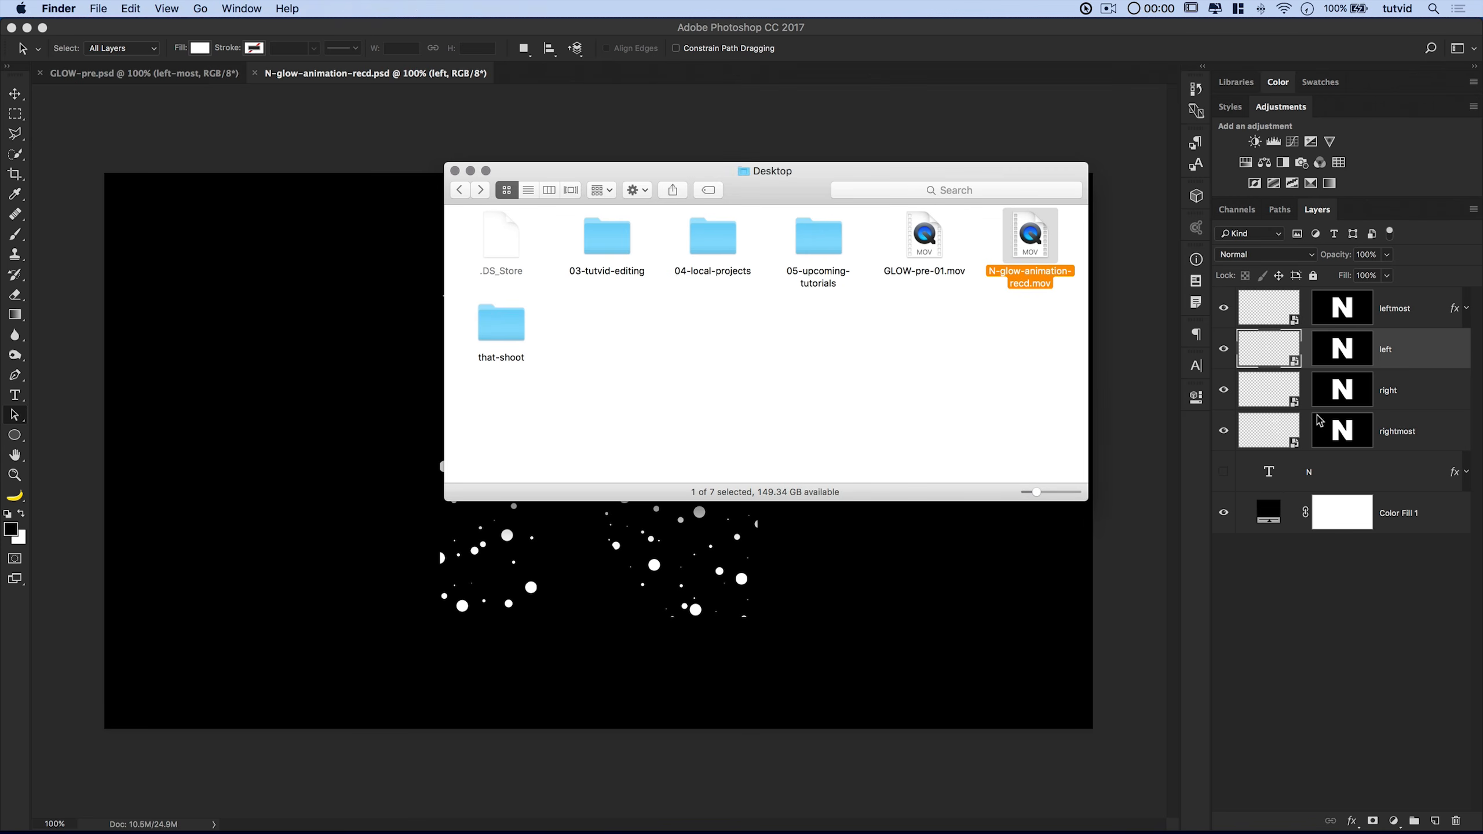
pyautogui.click(454, 171)
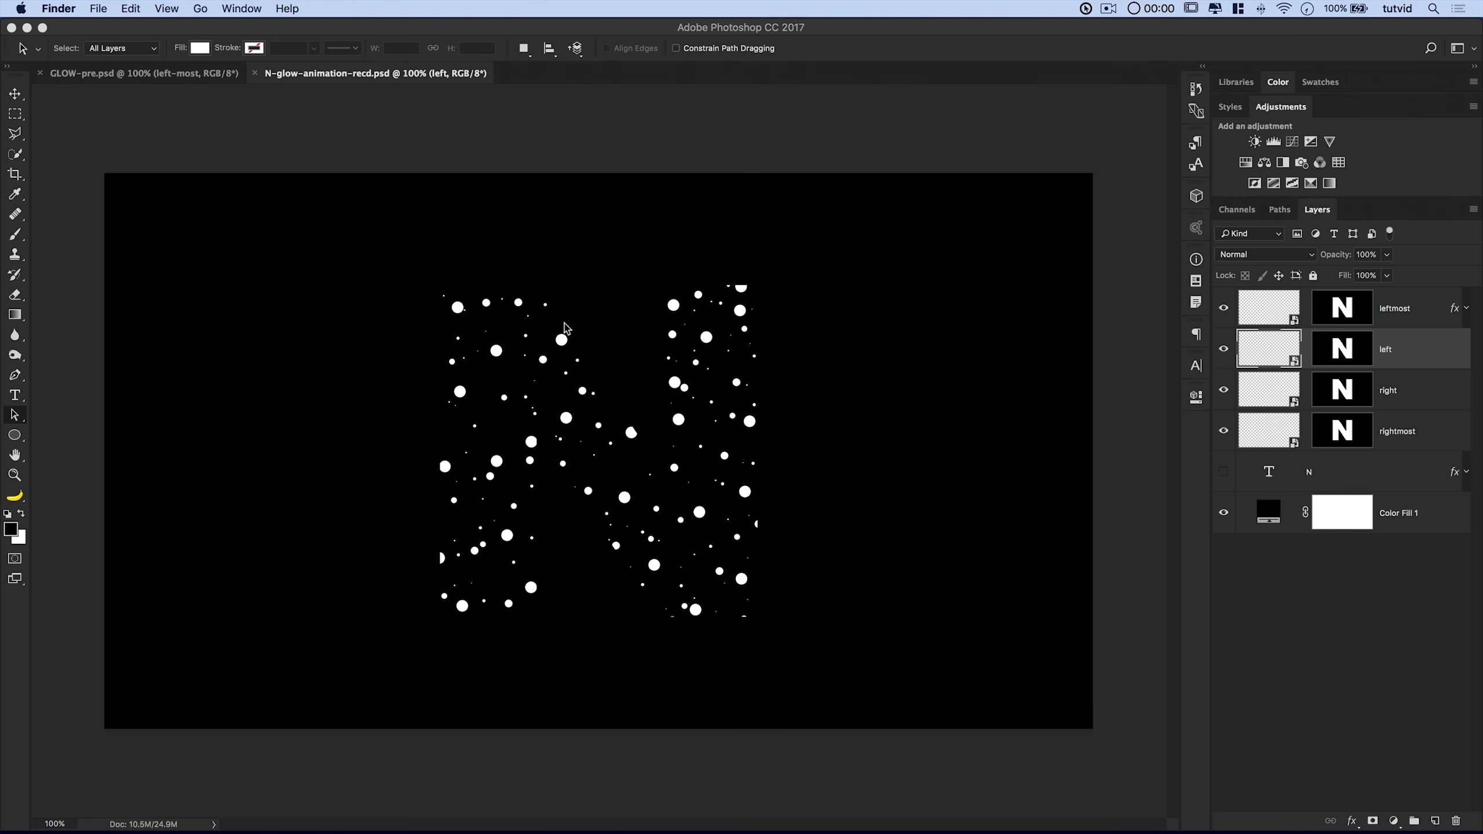